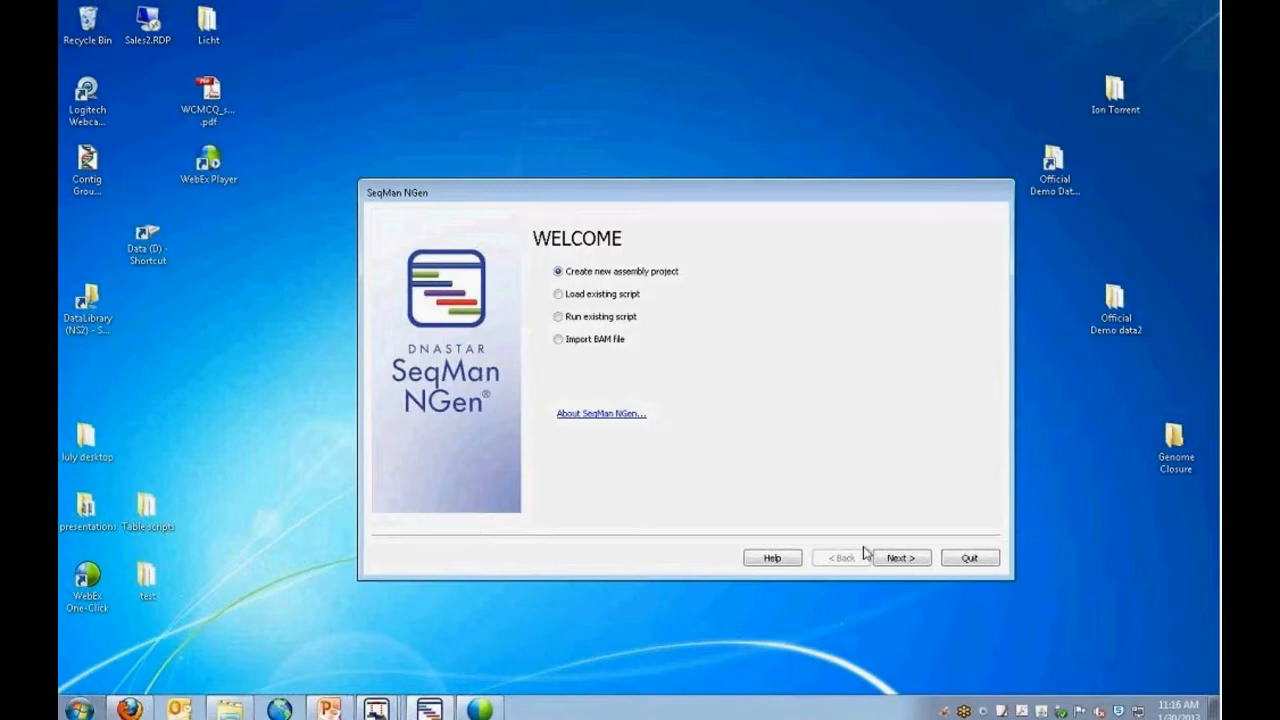
Start a new genome assembly project and choose de novo assembly as the assembly type.
left_click(899, 561)
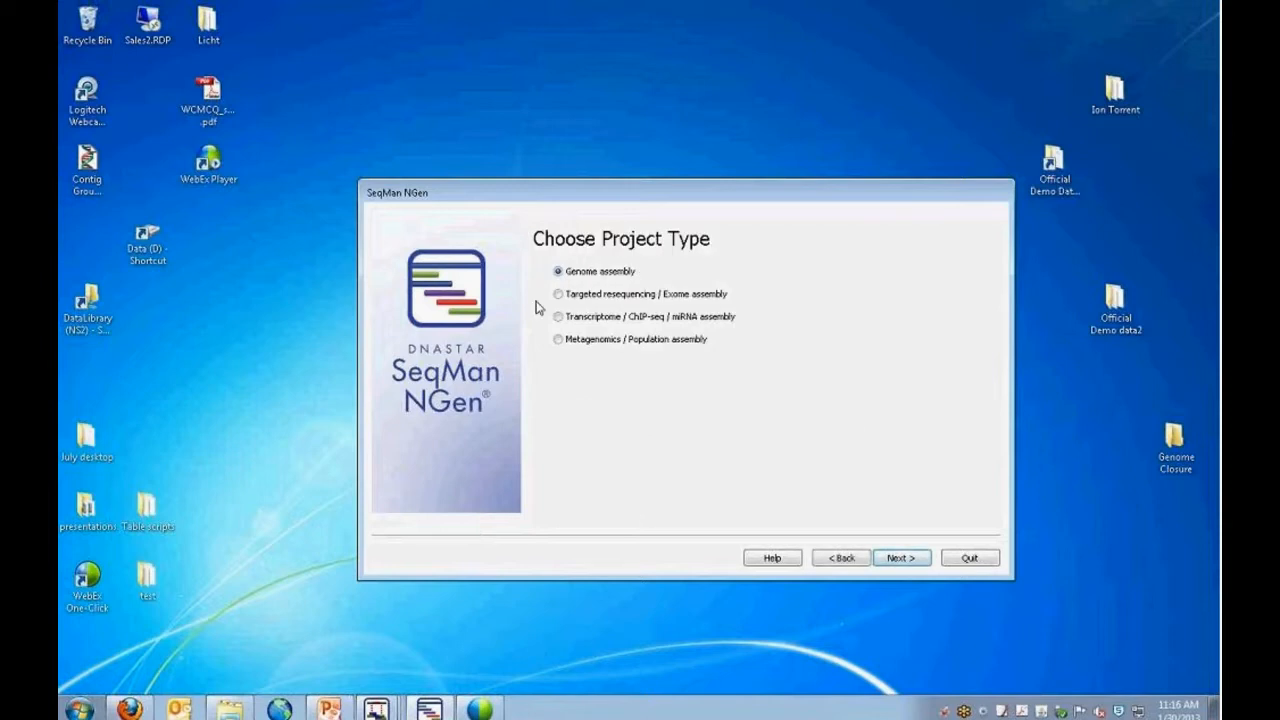
left_click(892, 558)
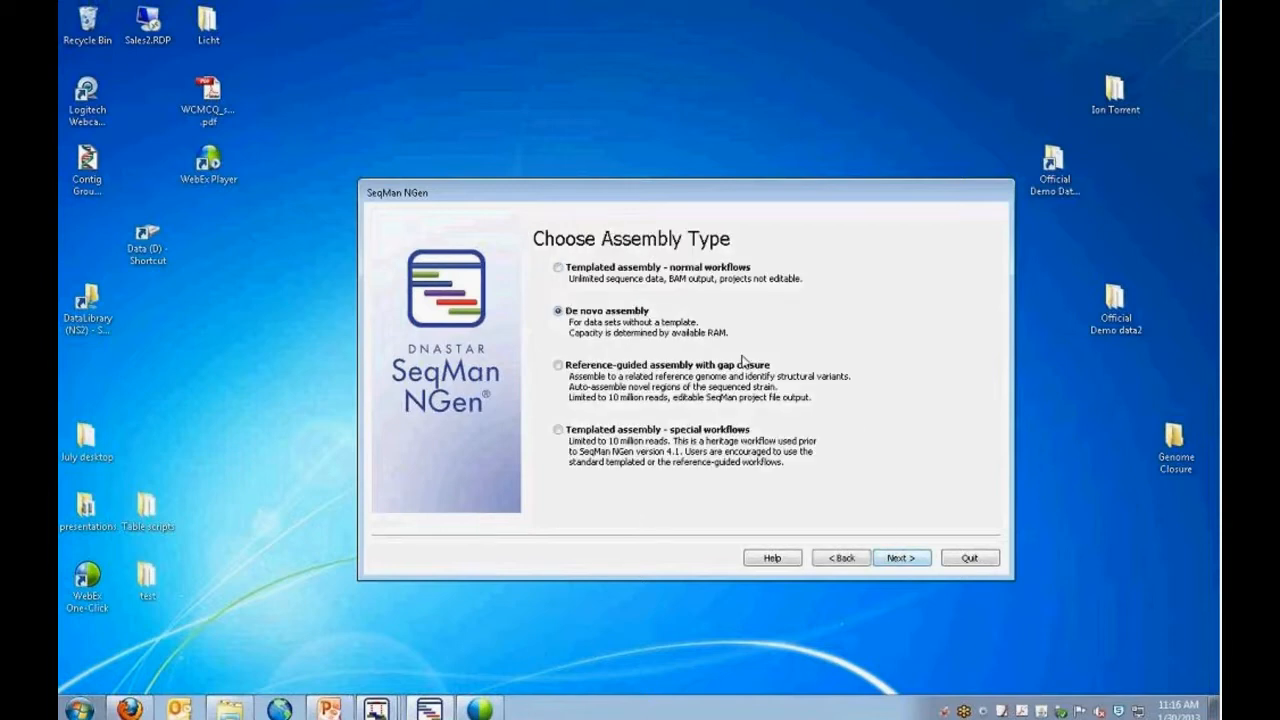
left_click(899, 560)
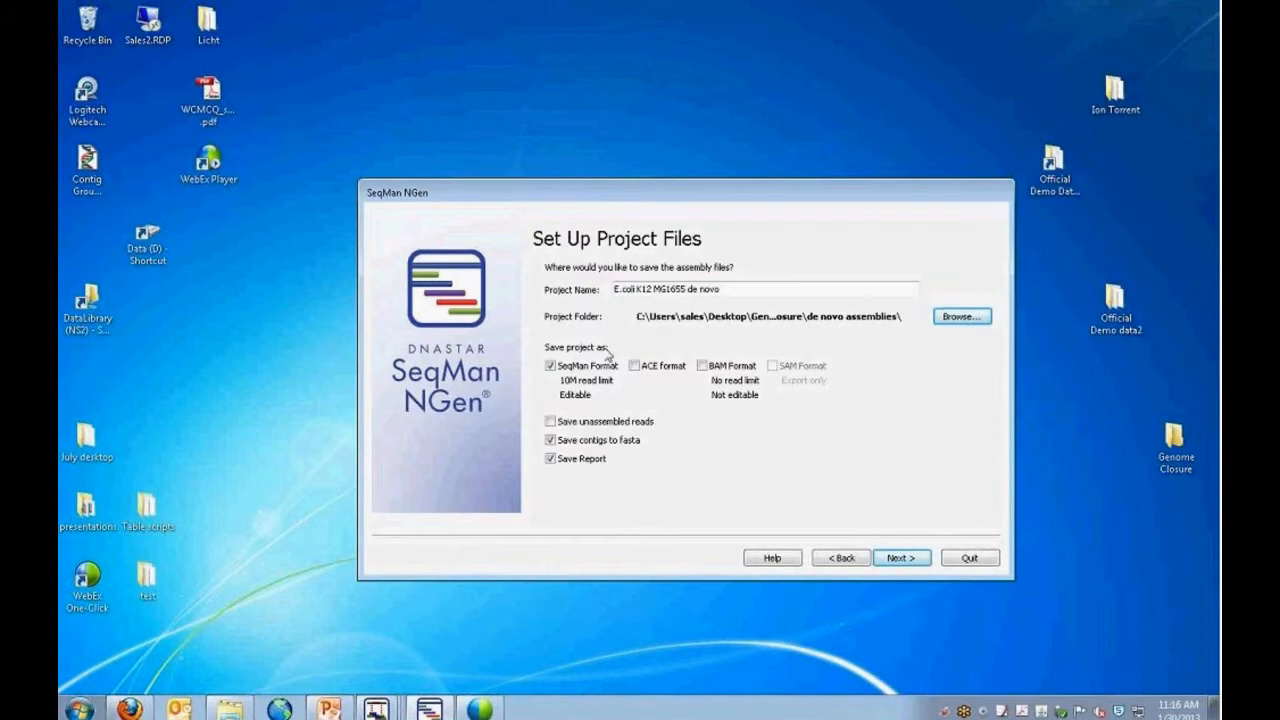
Set up the project files for SeqMan format with a saved report, turn off saving contigs to FASTA, and continue to the sequence files.
left_click(550, 459)
left_click(550, 441)
left_click(704, 368)
left_click(703, 366)
left_click(906, 559)
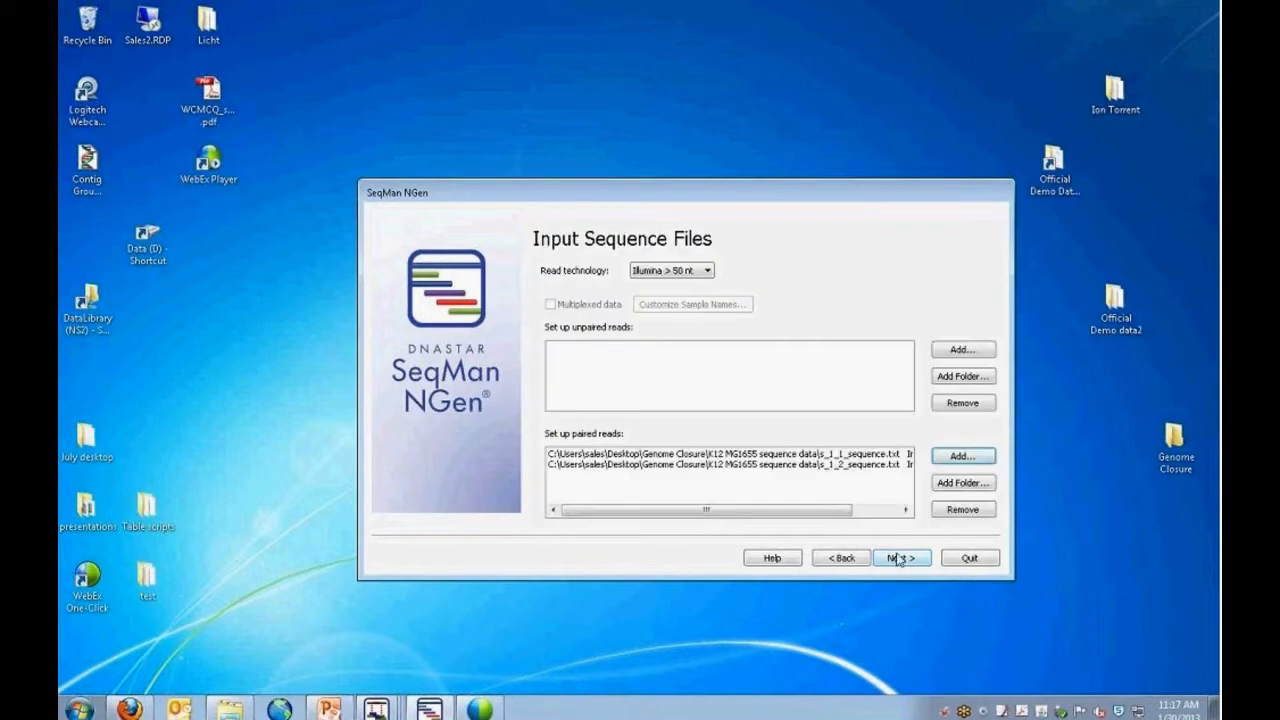
Set the read technology to Illumina > 50 nt for the paired reads and accept the input sequence files and read options.
left_click(708, 272)
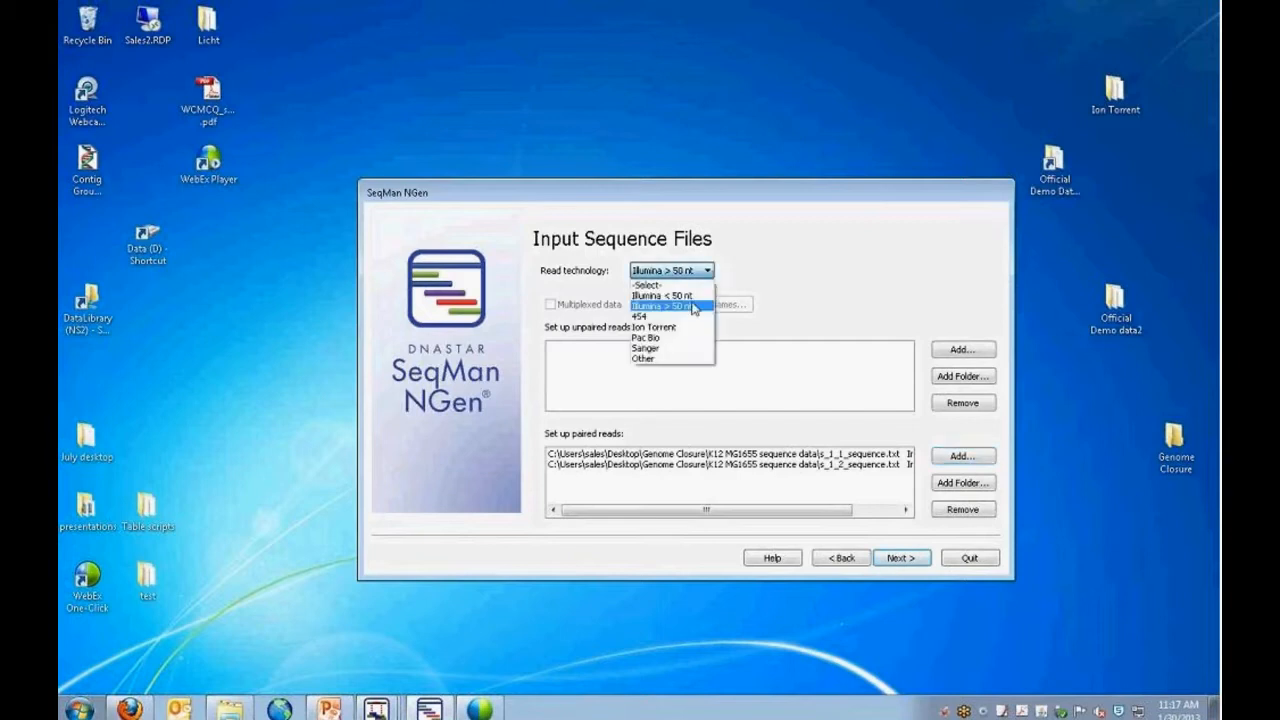
left_click(689, 302)
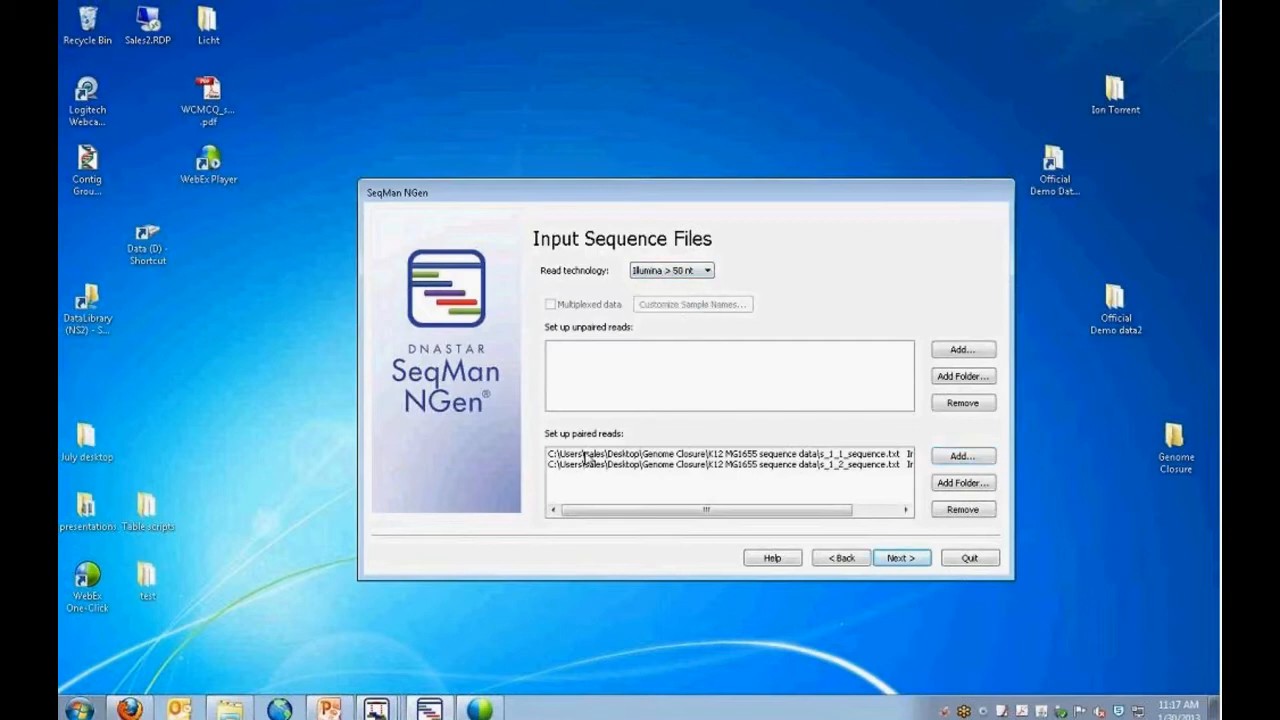
left_click_drag(760, 509, 826, 507)
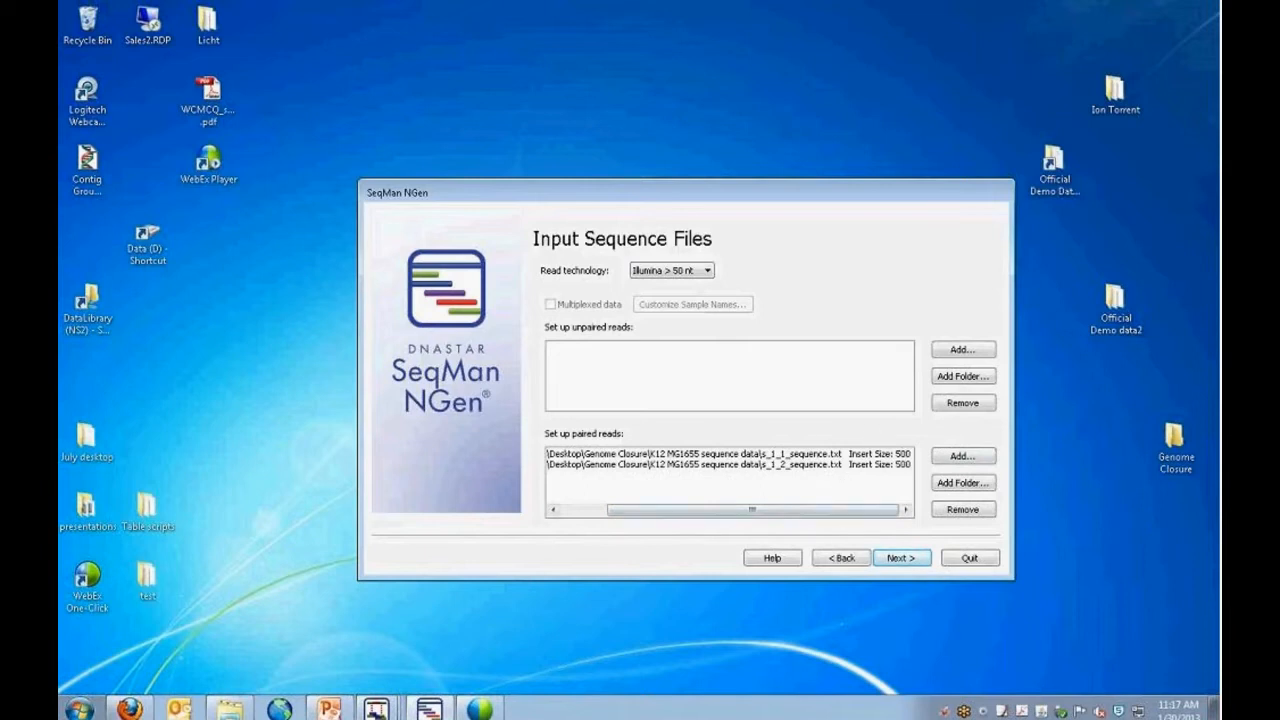
left_click(908, 561)
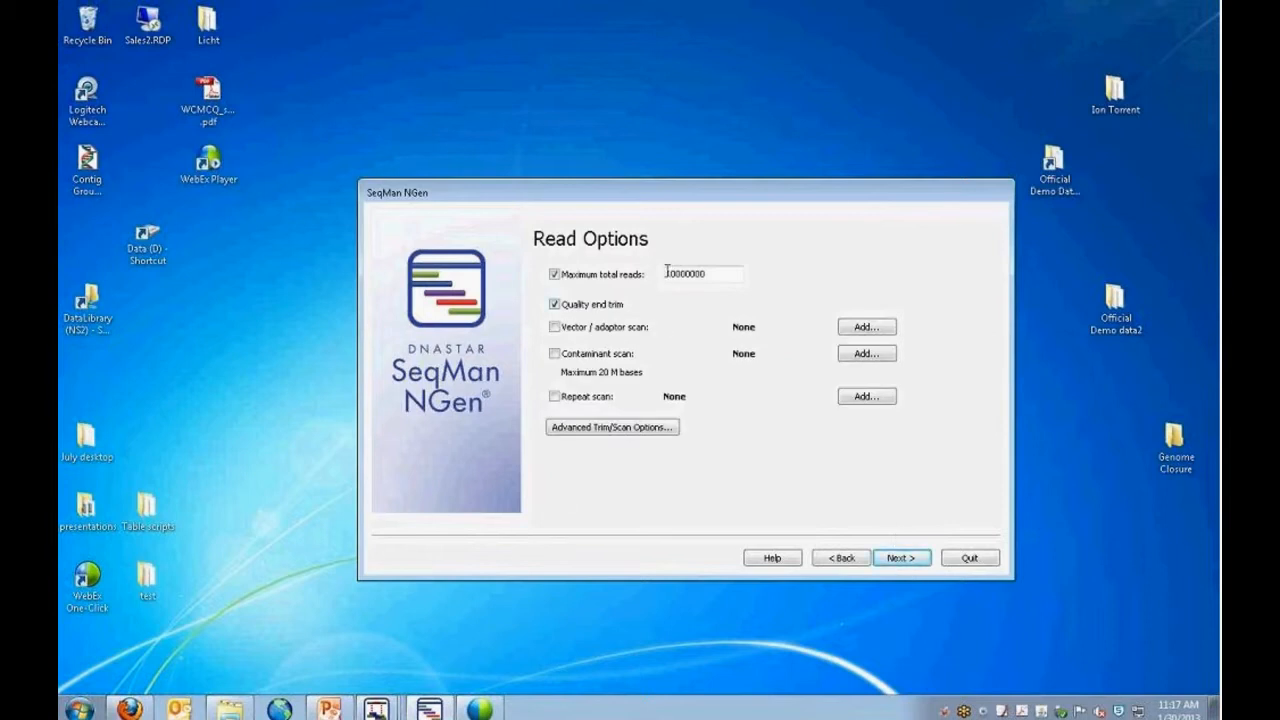
left_click(903, 563)
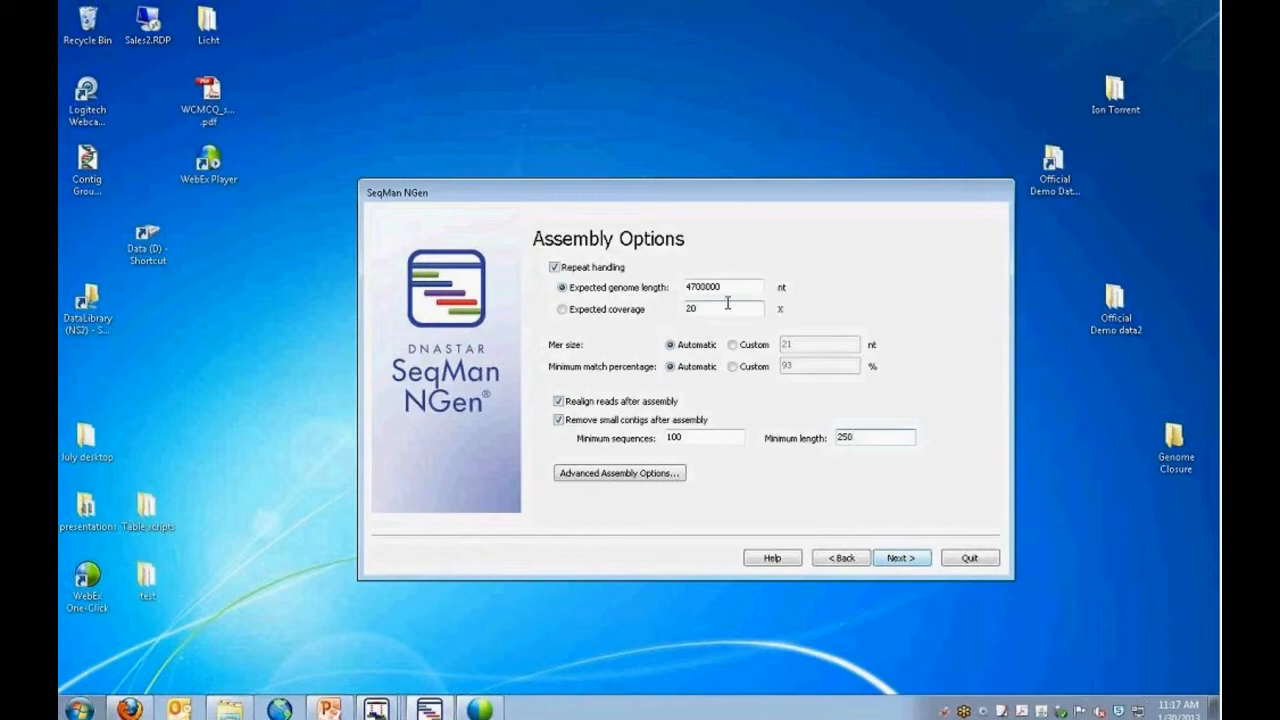
Switch the minimum match percentage in the assembly options from automatic to a custom value.
left_click_drag(724, 288, 688, 288)
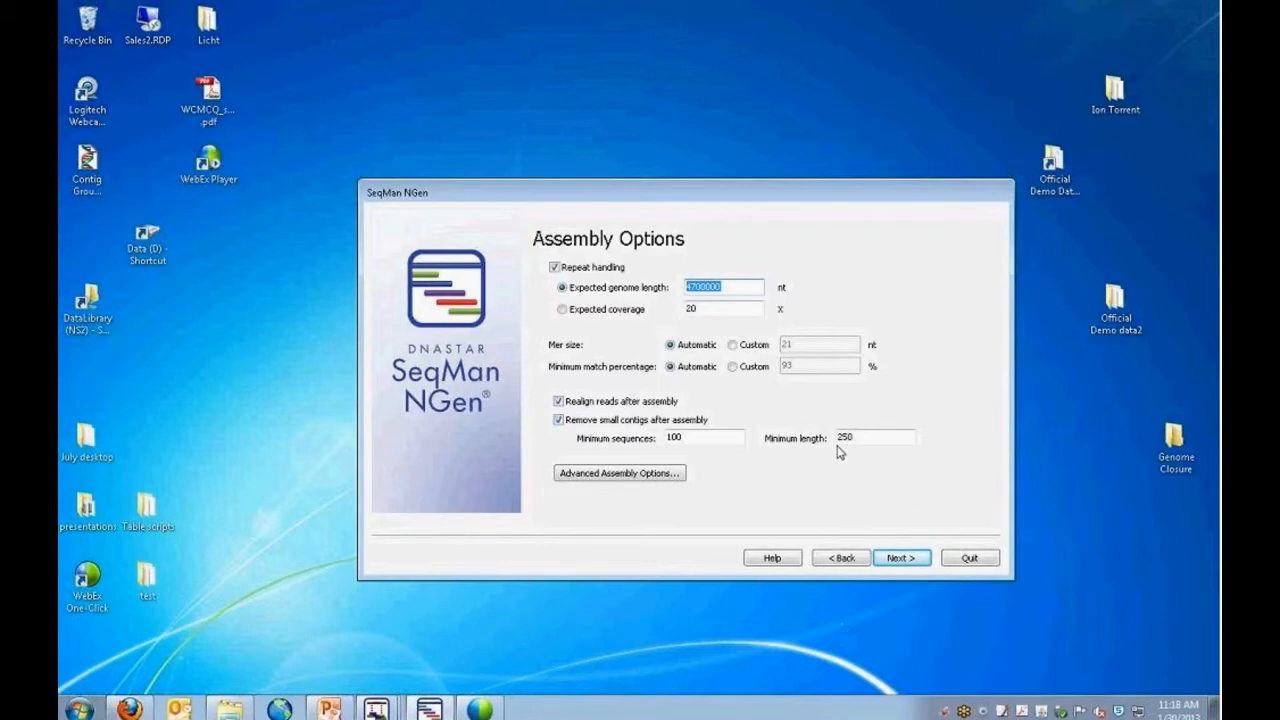
left_click(734, 366)
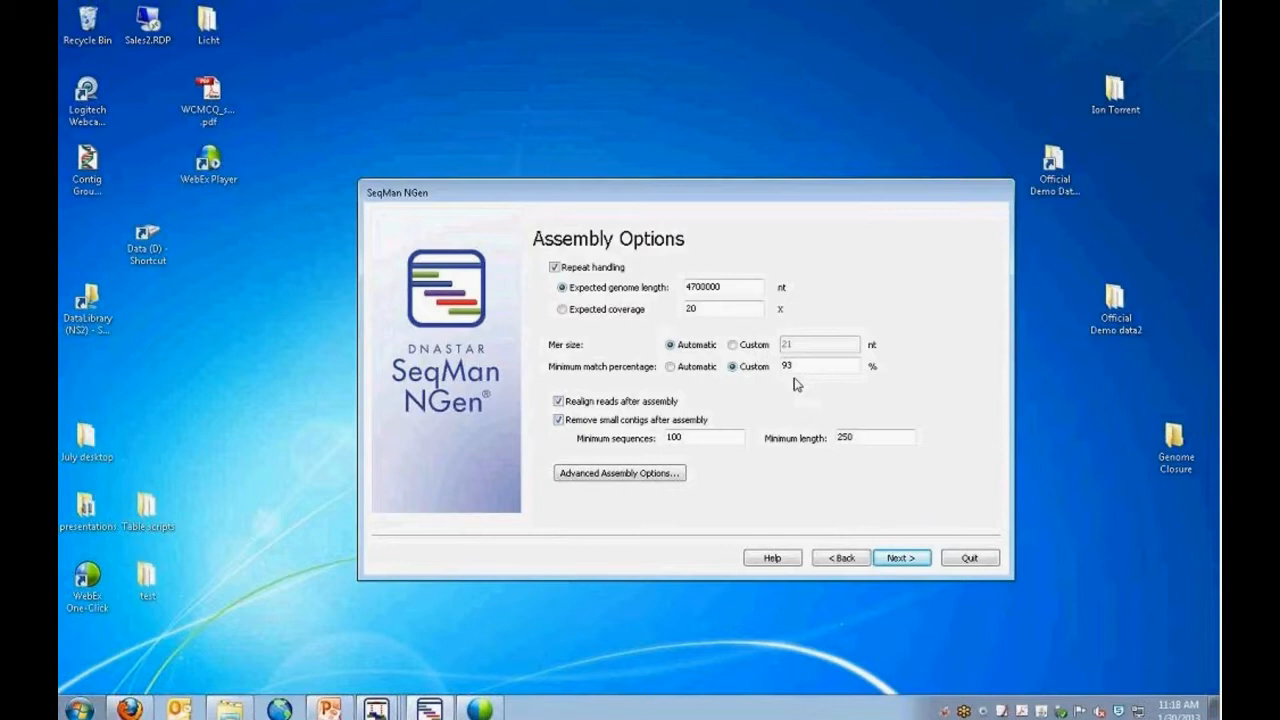
left_click(802, 367)
key("BackSpace")
type("8")
key("BackSpace")
type("5")
Set the minimum length for removing small contigs to 250 and accept the assembly options.
left_click_drag(860, 439, 823, 437)
type("0")
key("BackSpace")
type("250")
left_click(900, 557)
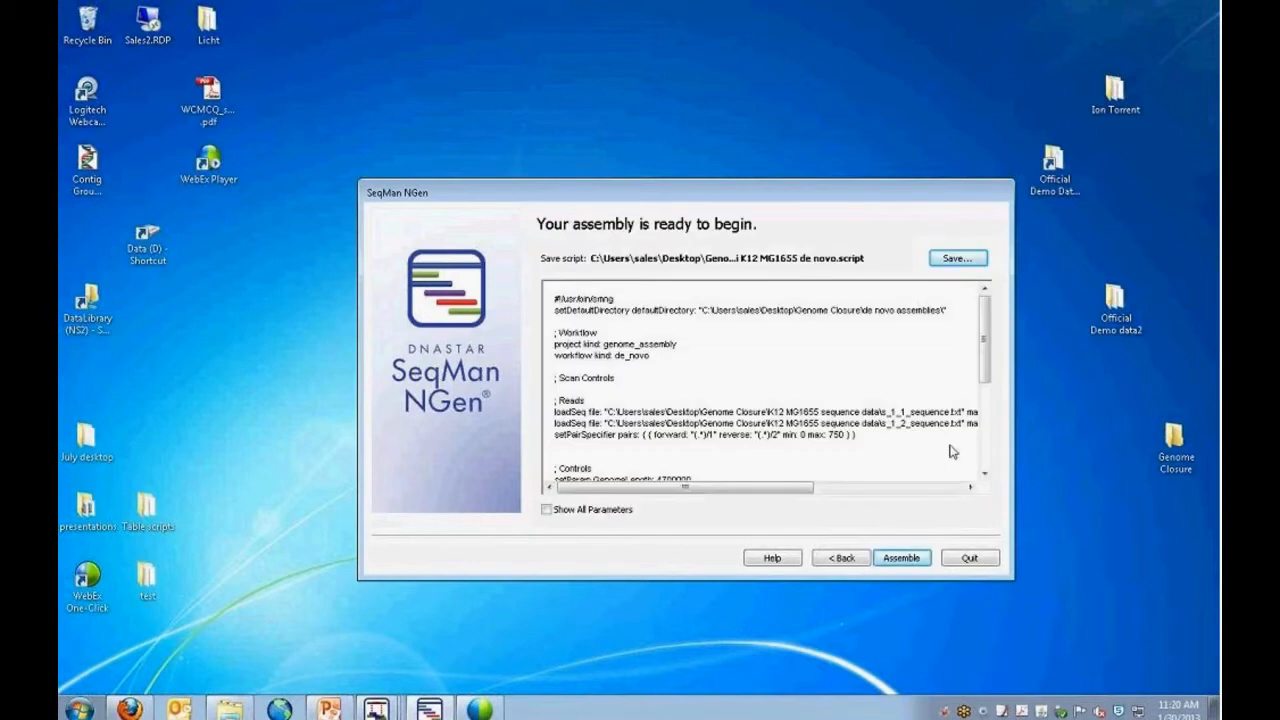
Go back through the assembly wizard pages, minimize it, and switch to the SeqMan window with the Ion Torrent E.coli de novo MP project.
left_click(842, 557)
left_click(842, 557)
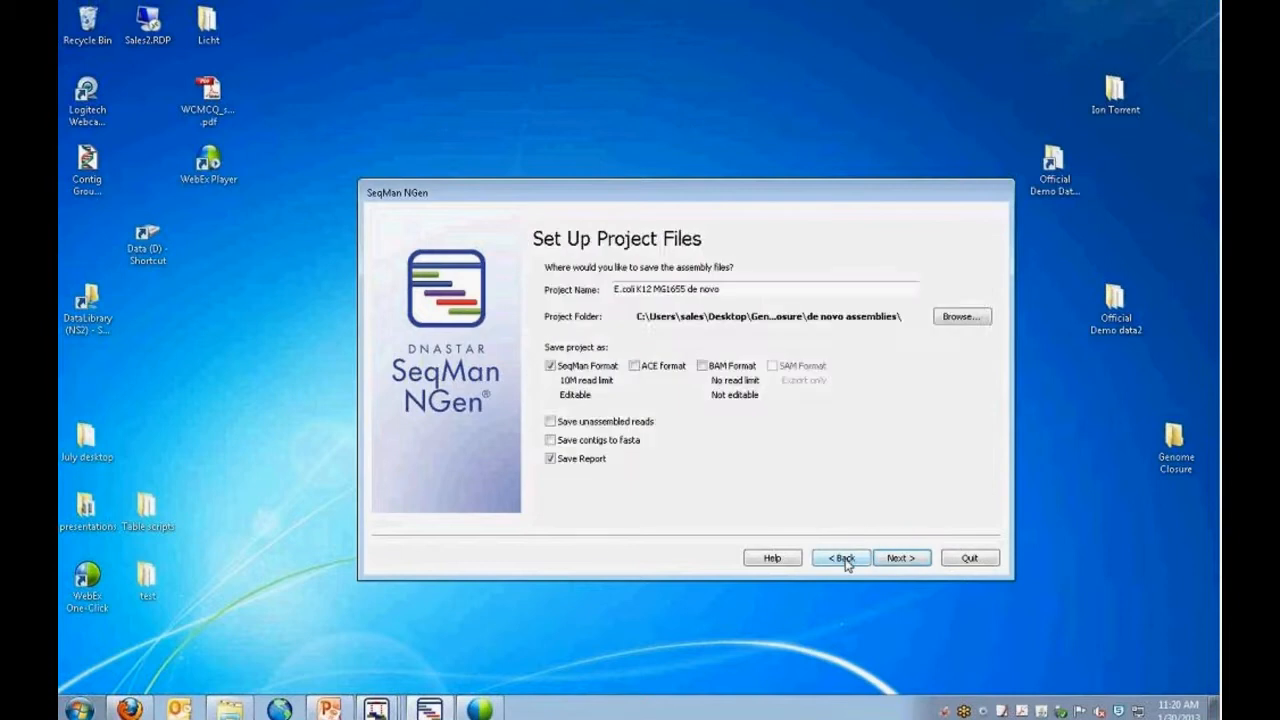
left_click(842, 557)
left_click(440, 708)
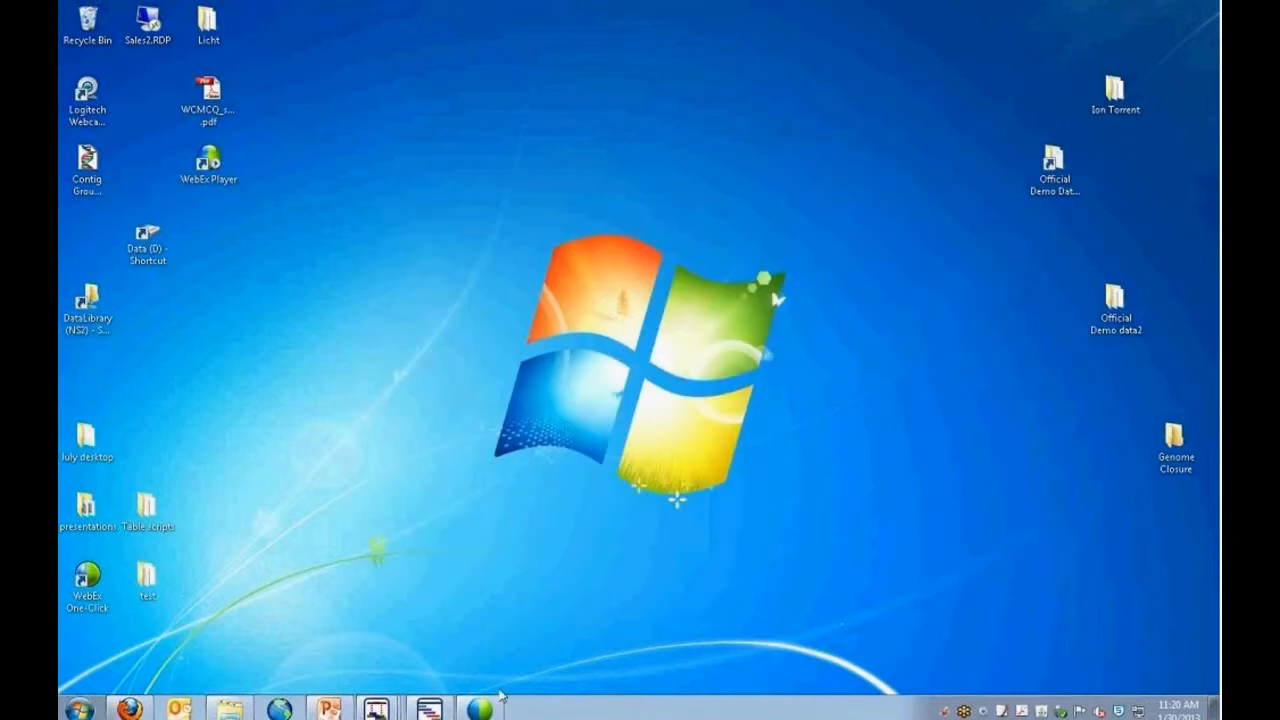
mouse_move(377, 709)
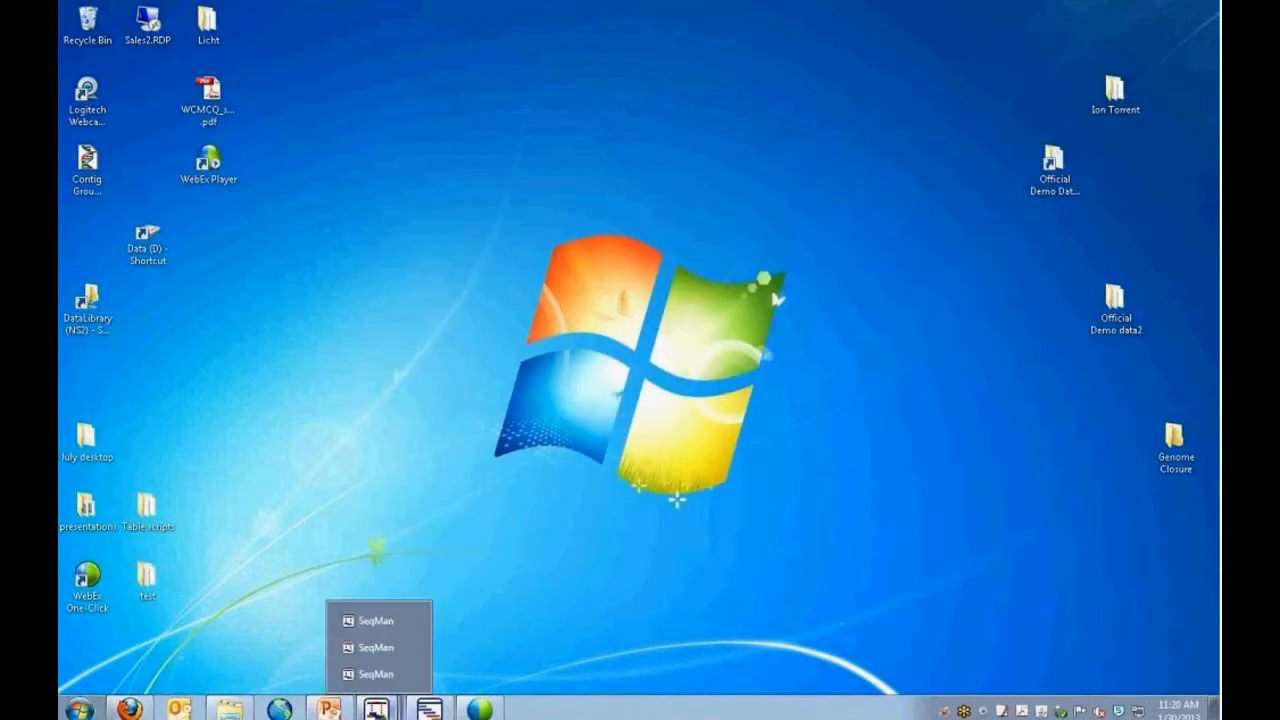
left_click(414, 620)
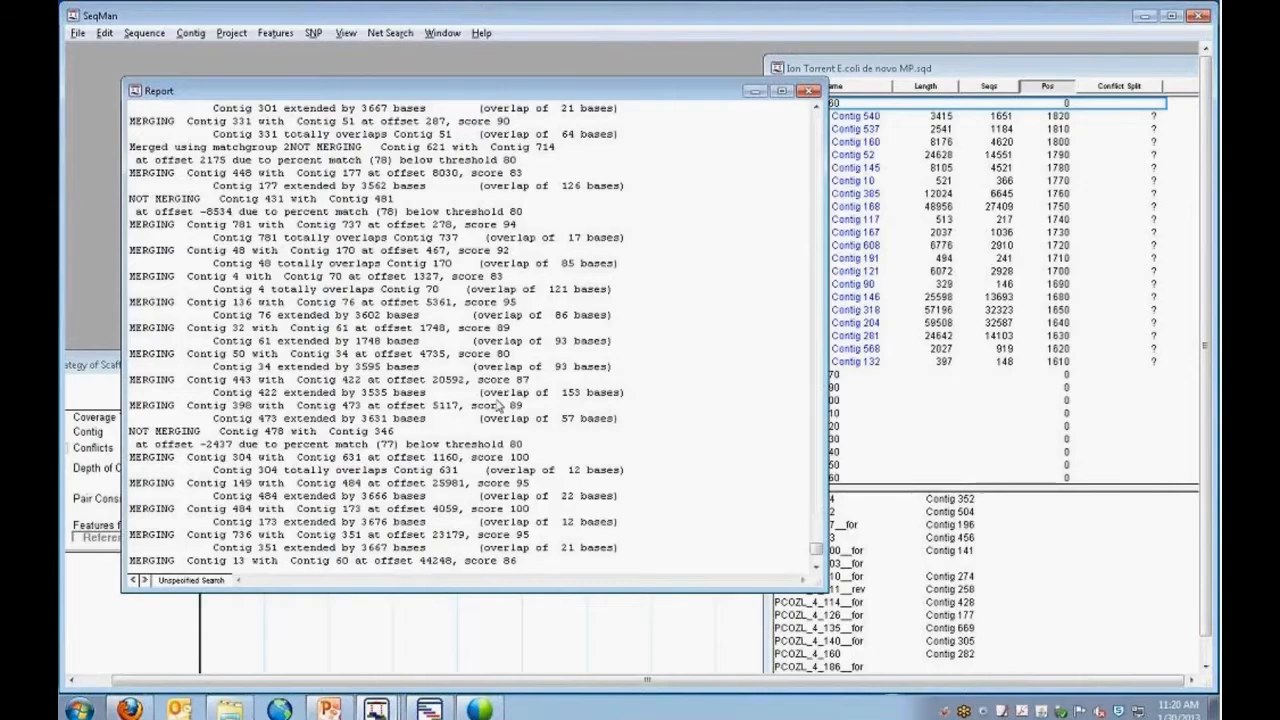
Arrange the Report window beside the project window and bring the project window to the front.
left_click_drag(694, 97, 571, 100)
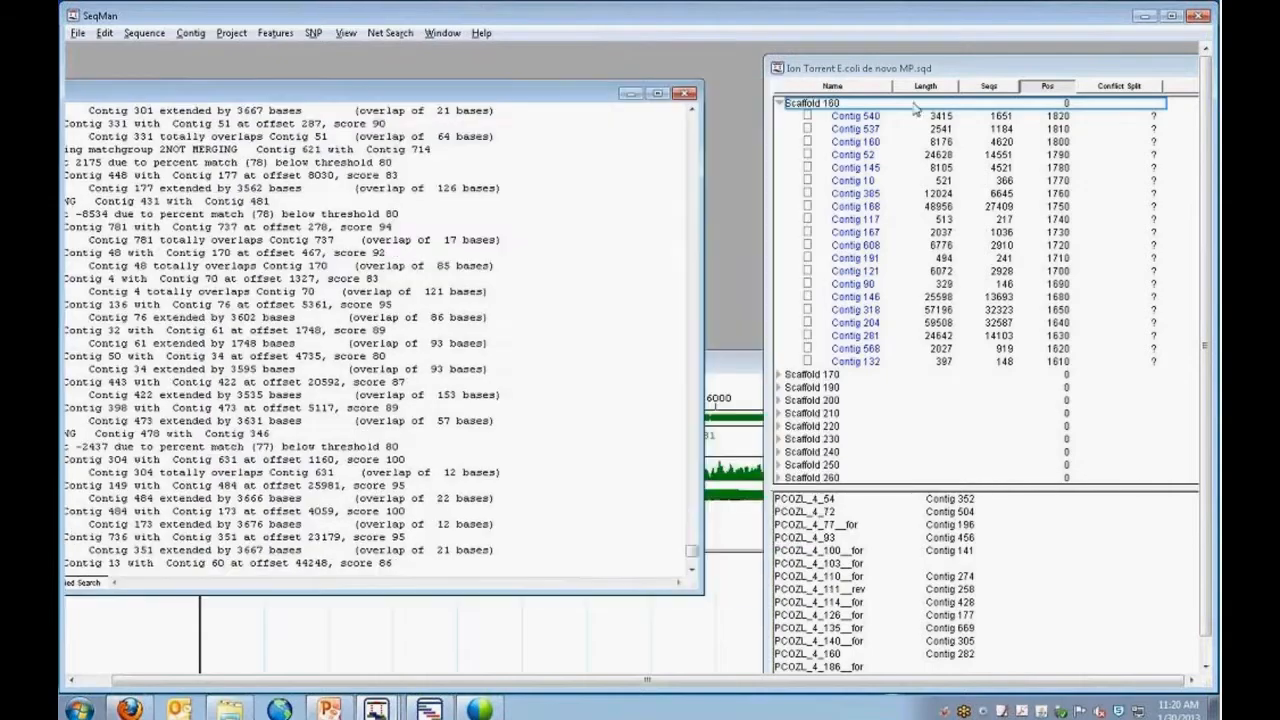
left_click(1002, 74)
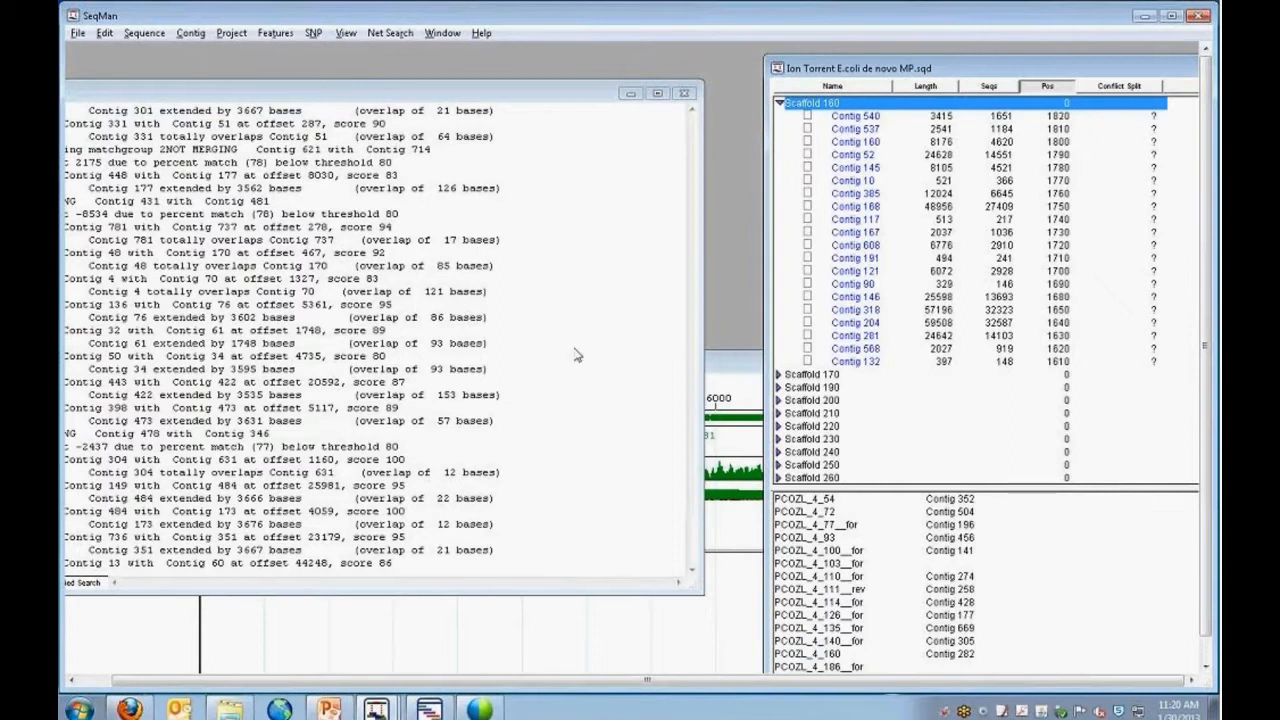
left_click(577, 100)
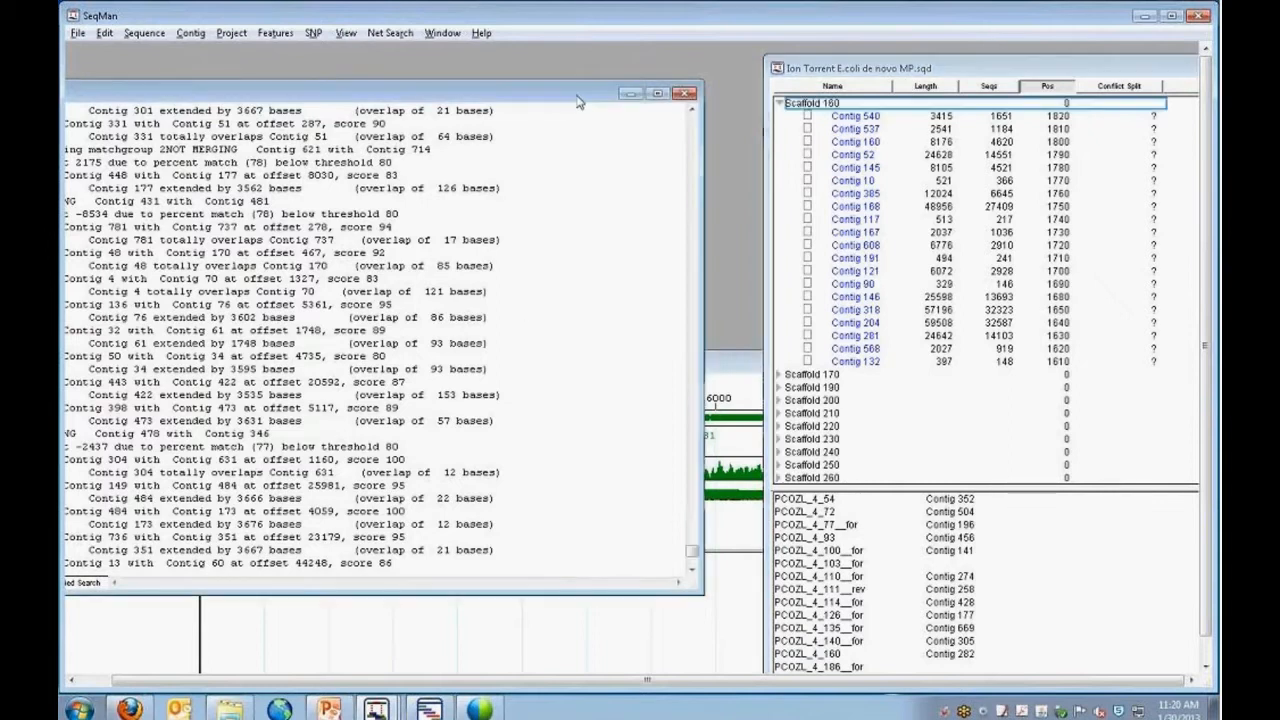
left_click_drag(546, 98, 638, 98)
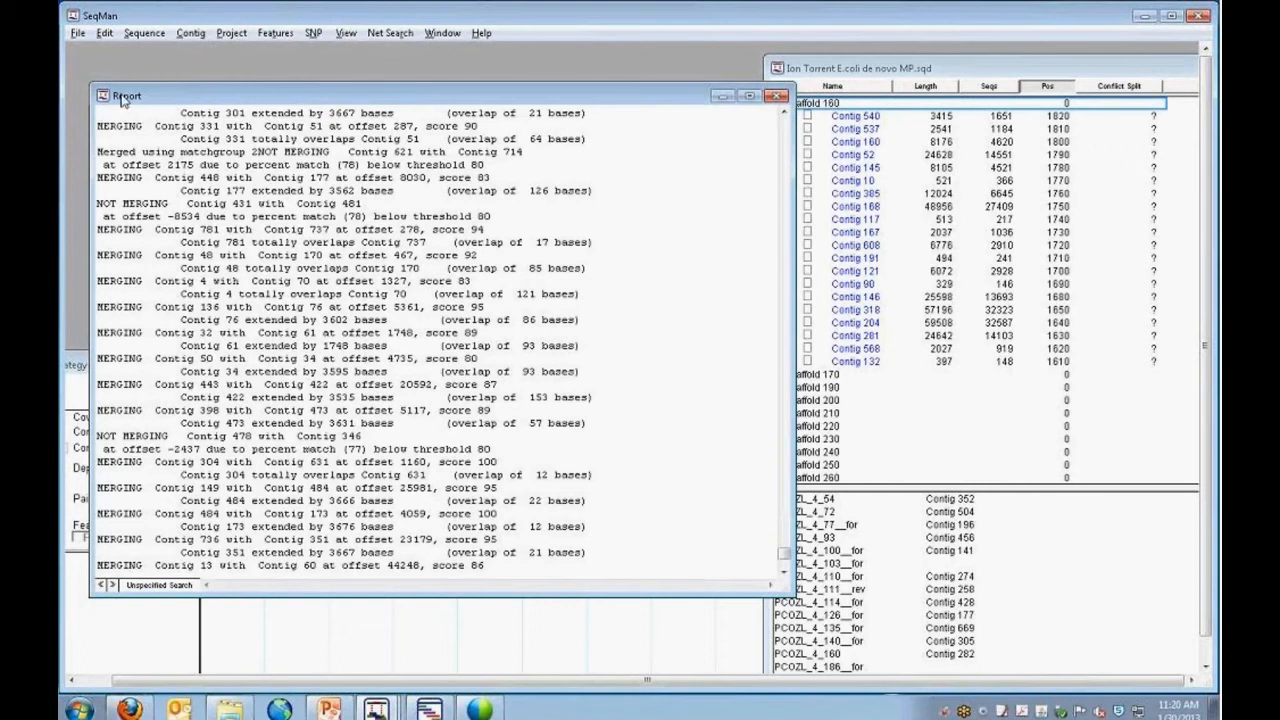
left_click(977, 68)
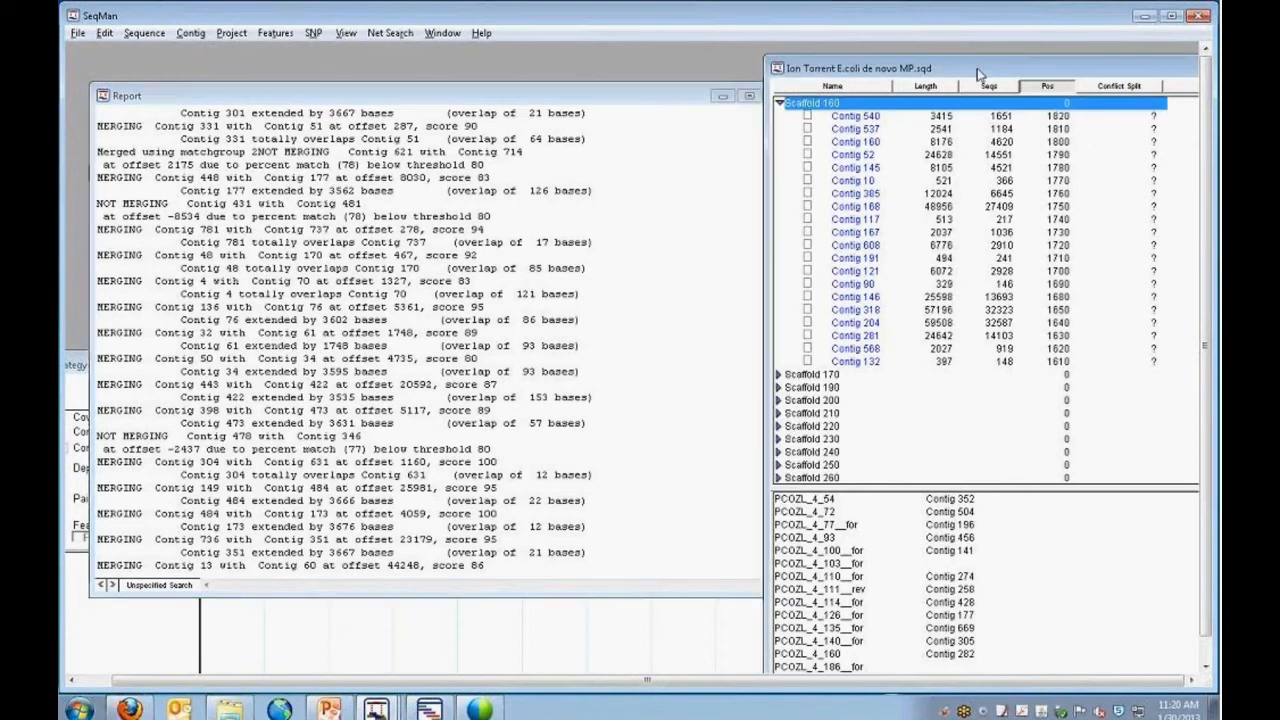
Collapse Scaffold 160 and reposition the project window to show the scaffold list from its beginning.
left_click(780, 104)
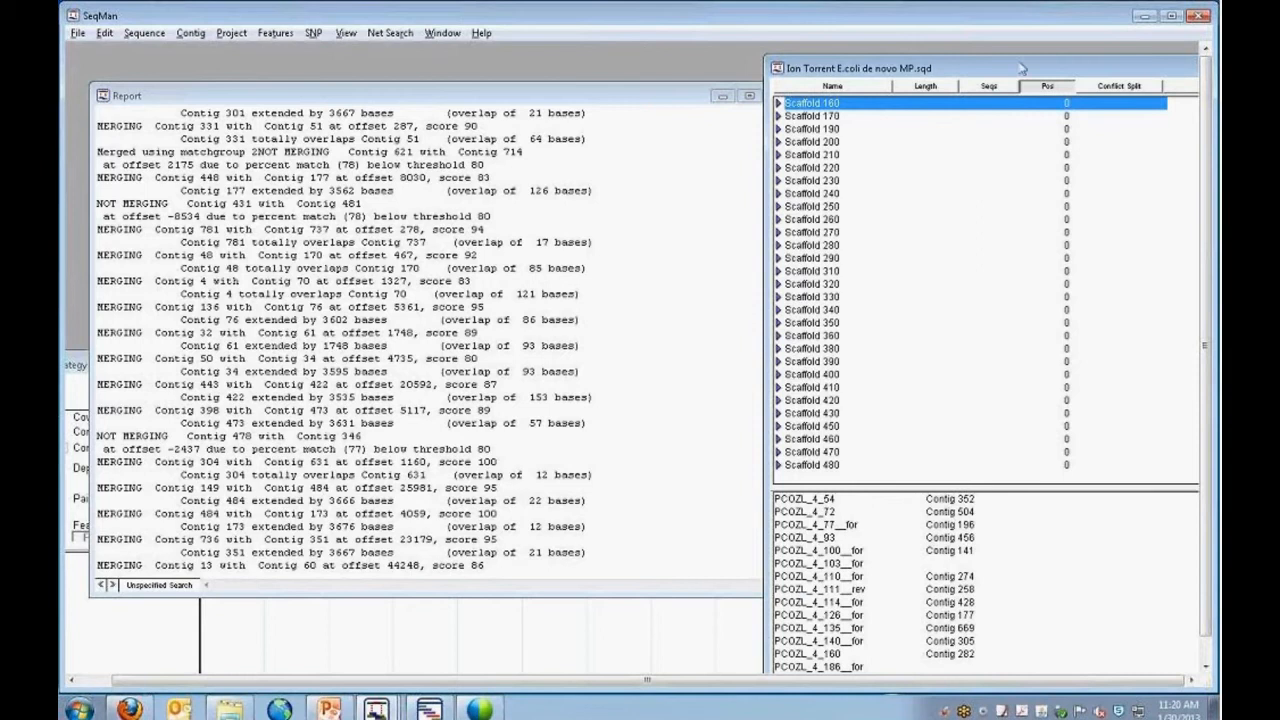
left_click_drag(1021, 62, 949, 60)
left_click_drag(1109, 67, 1063, 62)
left_click_drag(1162, 457, 1162, 108)
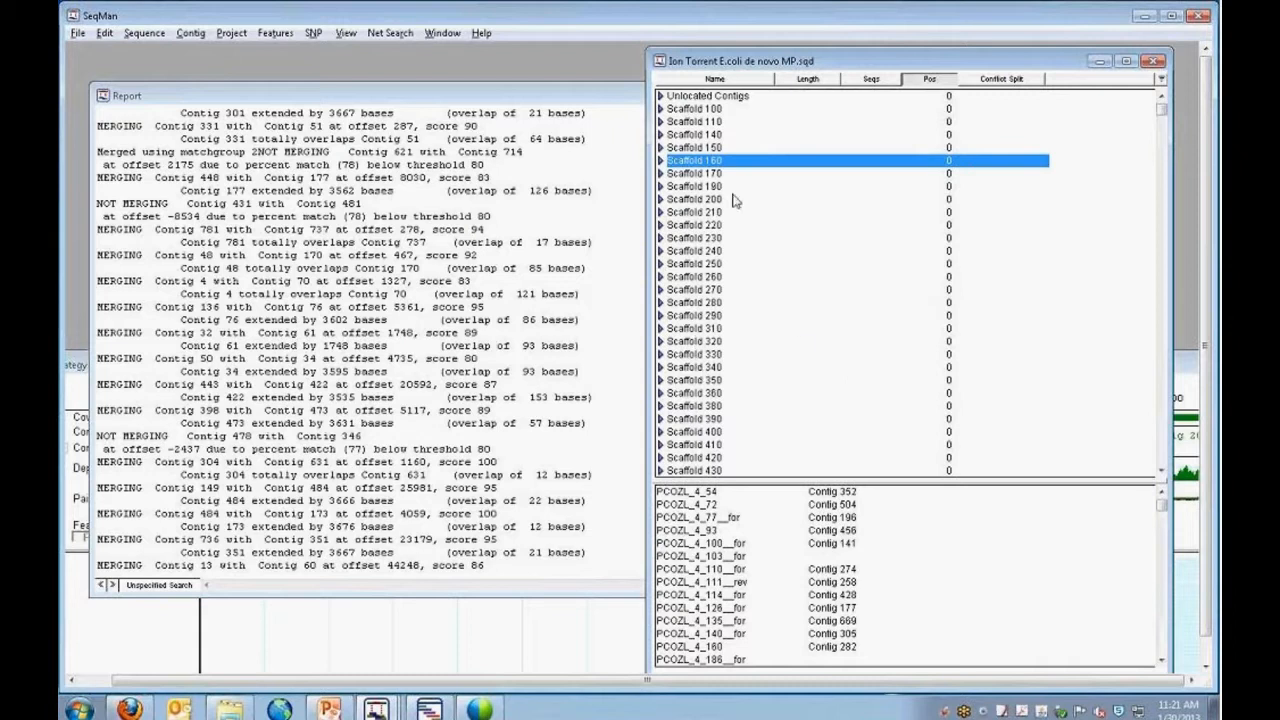
left_click(231, 34)
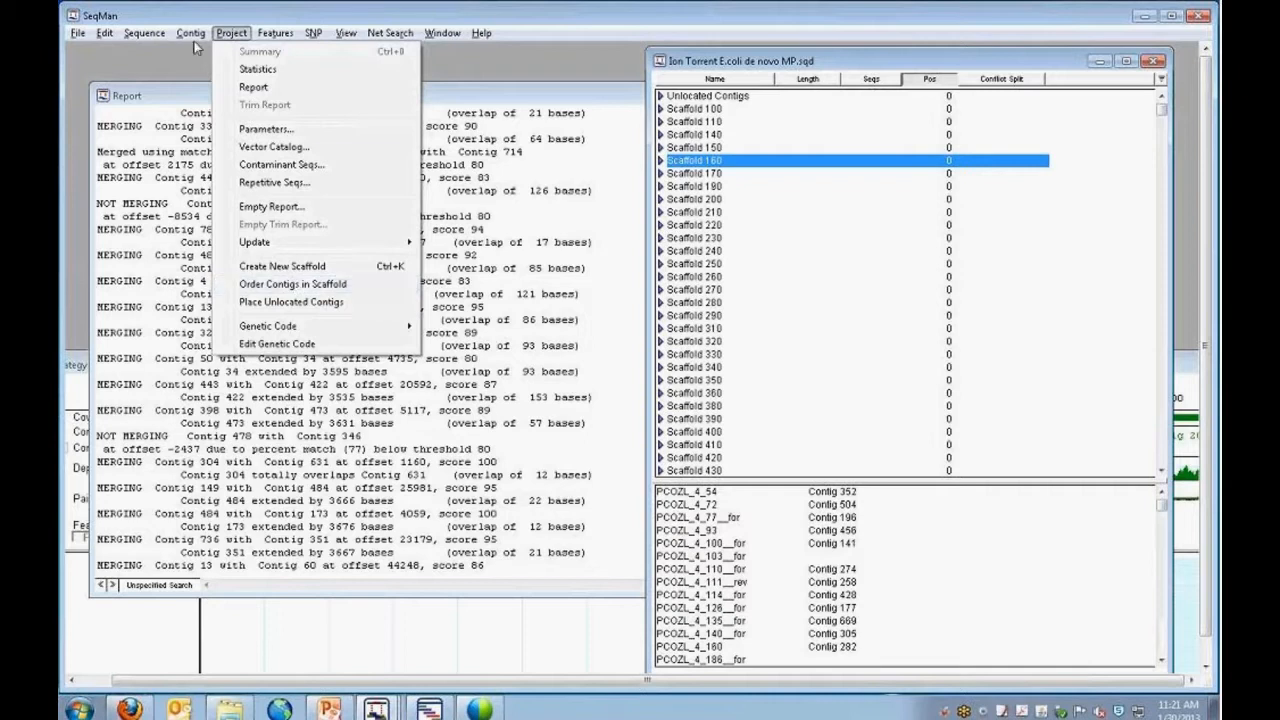
mouse_move(194, 40)
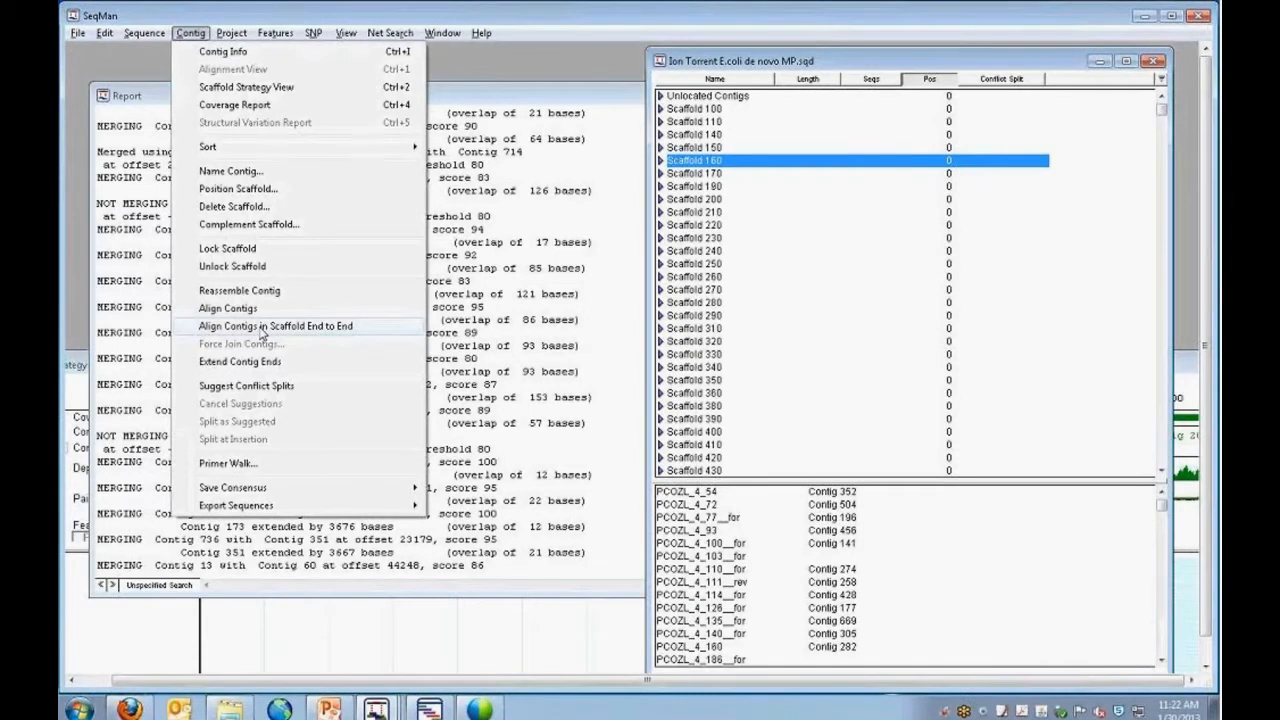
left_click(484, 56)
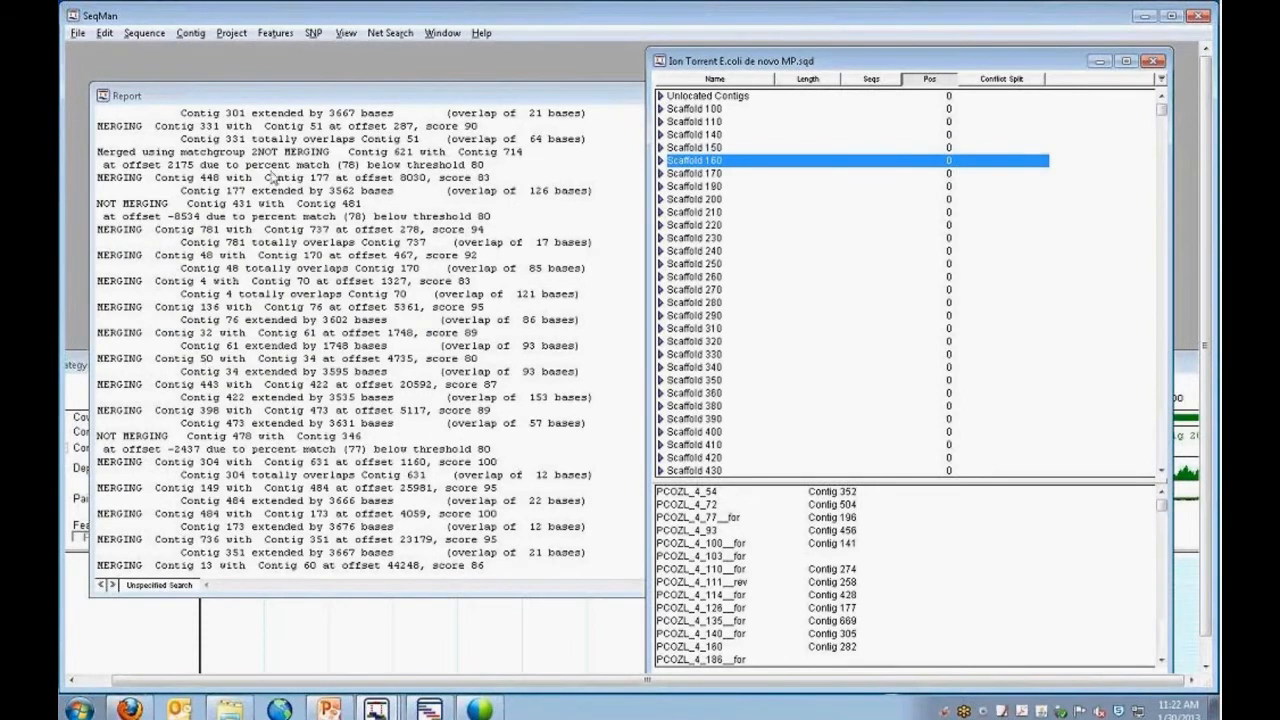
Examine the merged and unmerged contig entries in the report, and close the report.
left_click(292, 320)
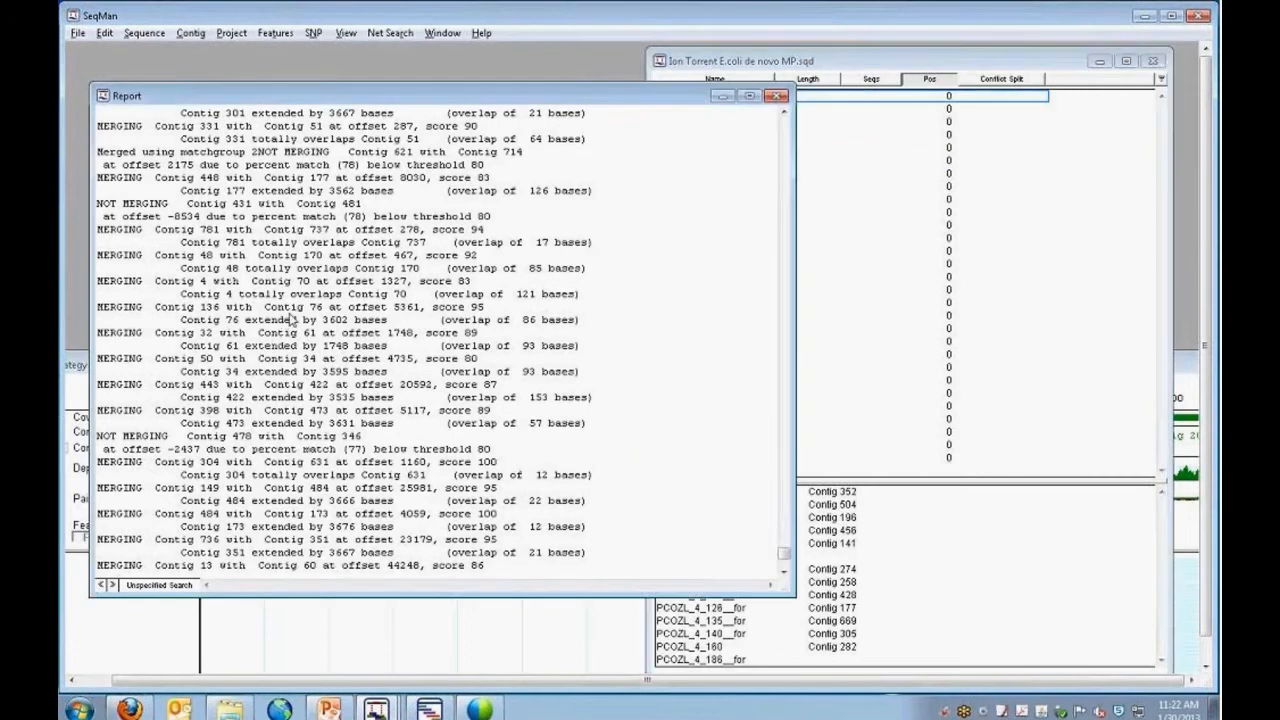
scroll(292, 320, "up", 10)
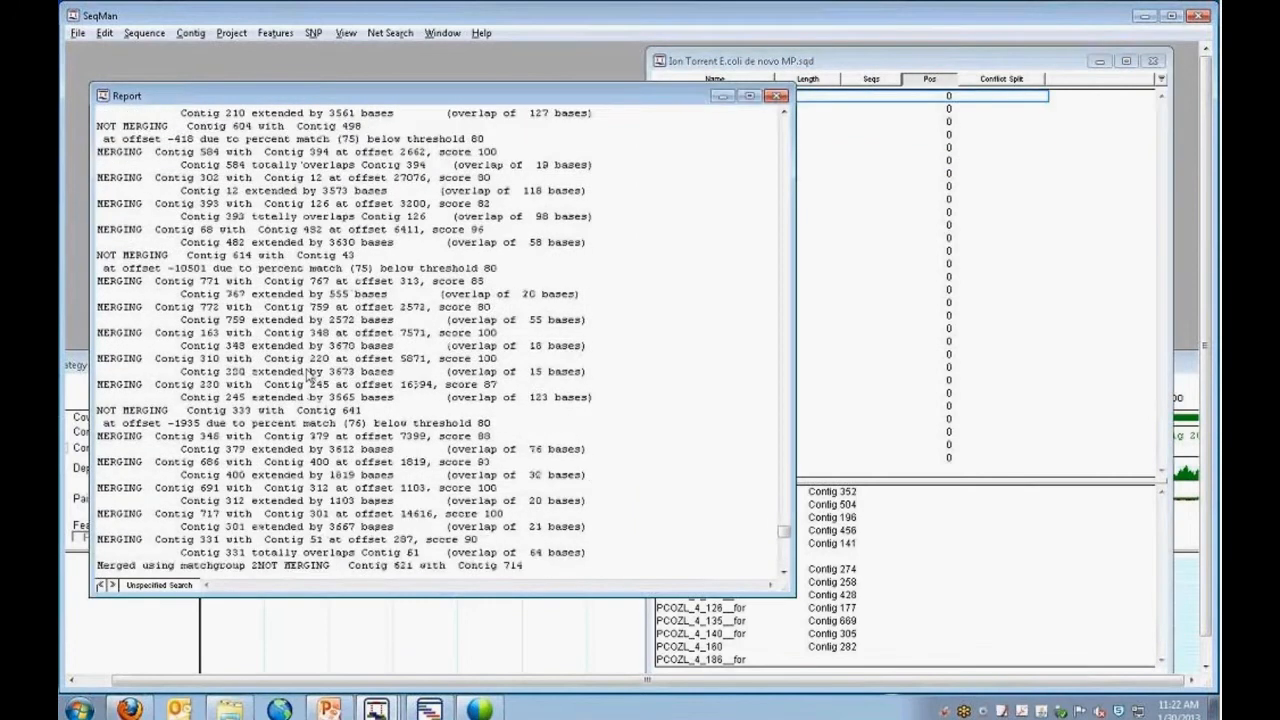
scroll(306, 371, "up", 10)
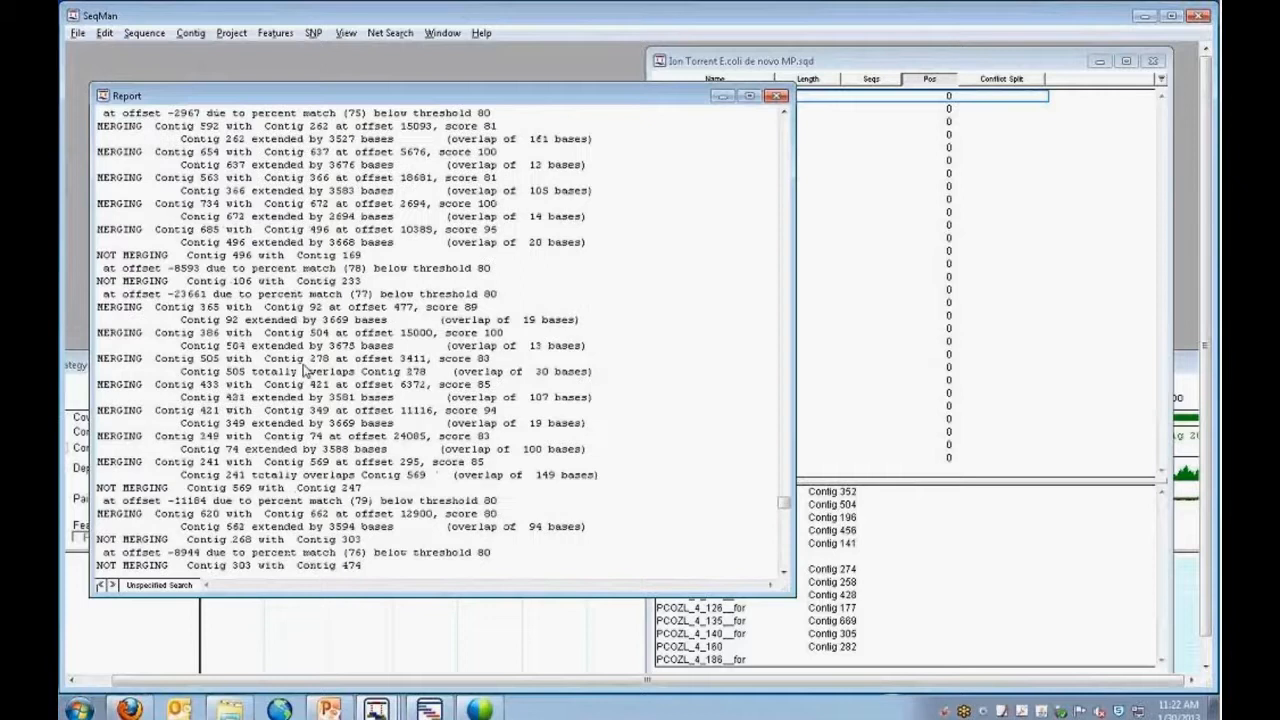
scroll(305, 371, "up", 10)
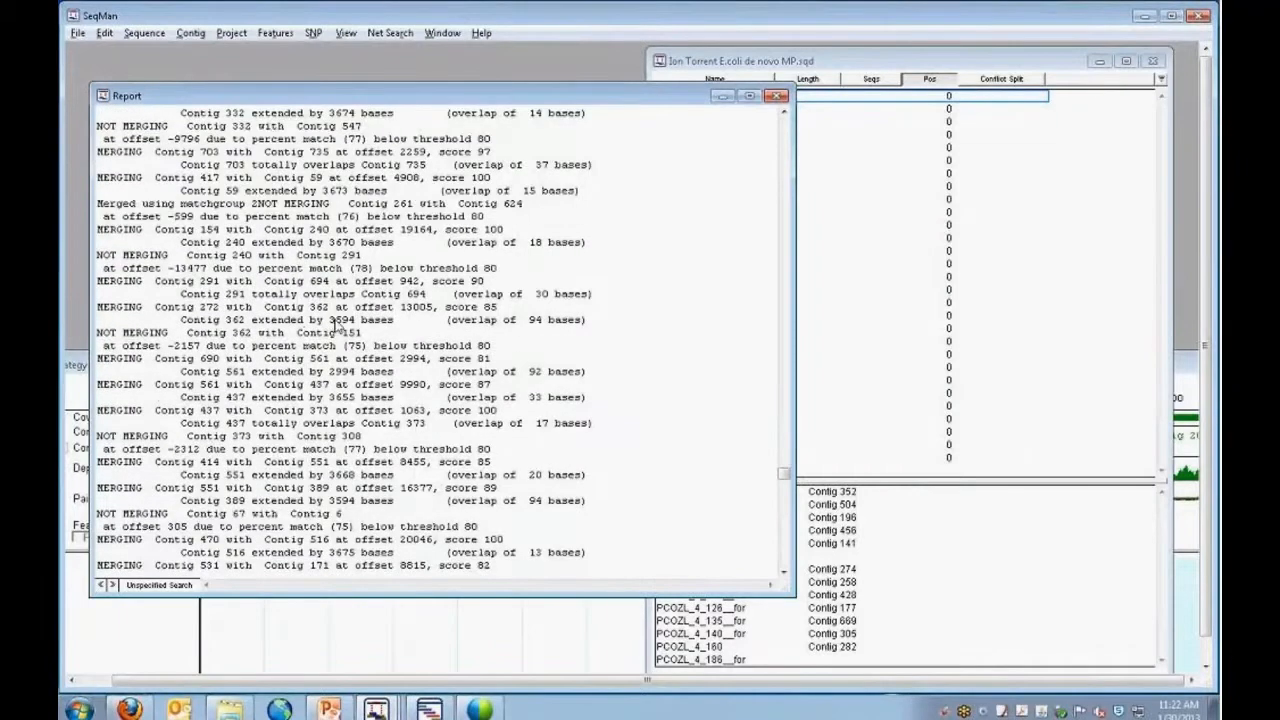
scroll(360, 254, "up", 10)
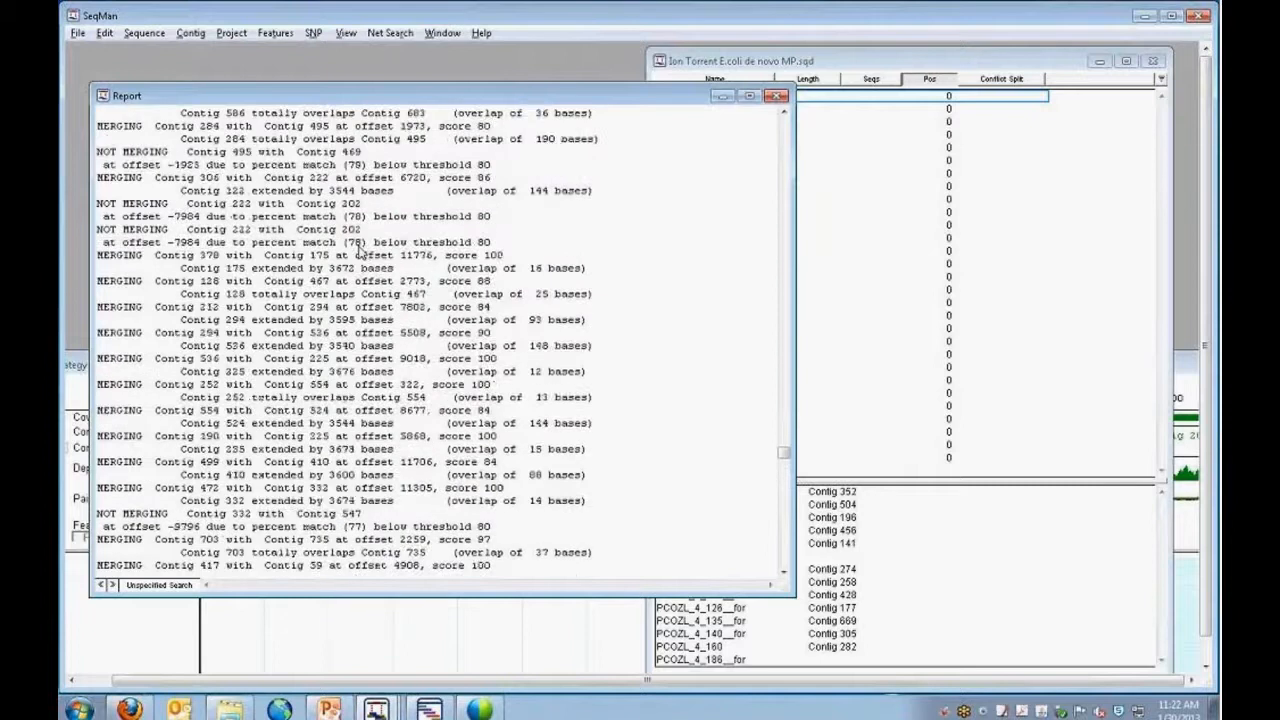
scroll(360, 254, "down", 15)
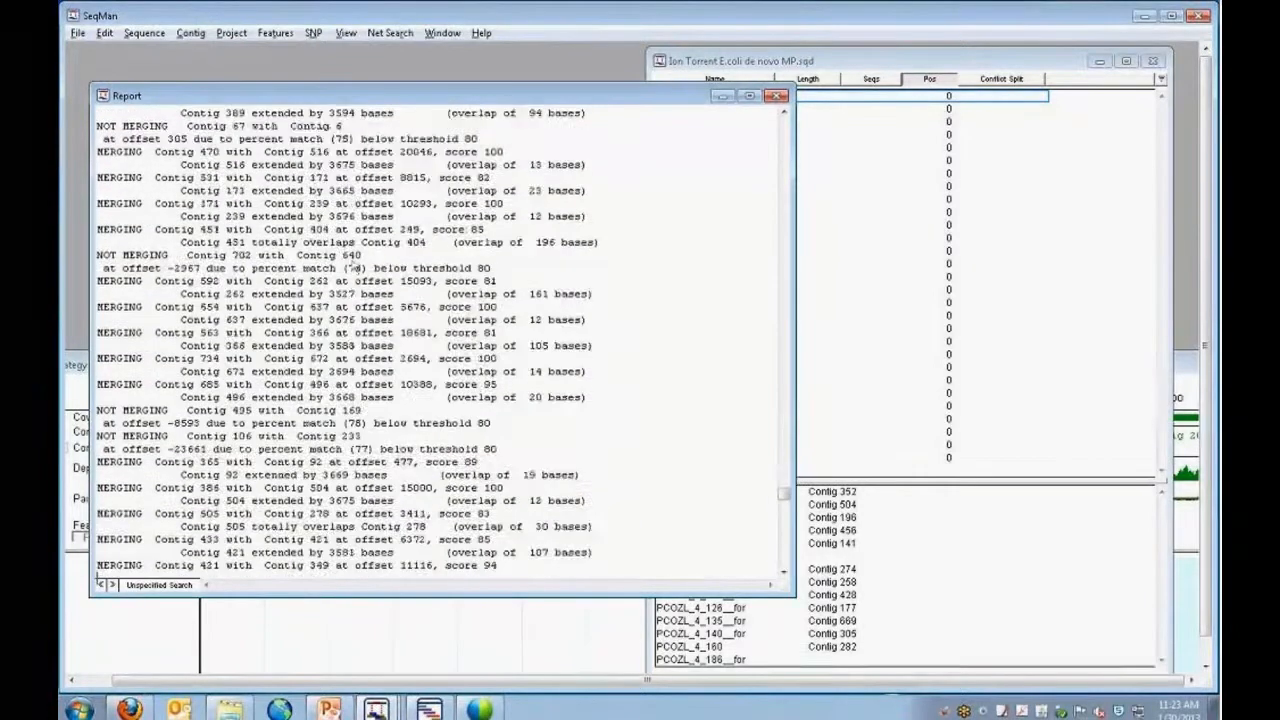
scroll(357, 267, "down", 15)
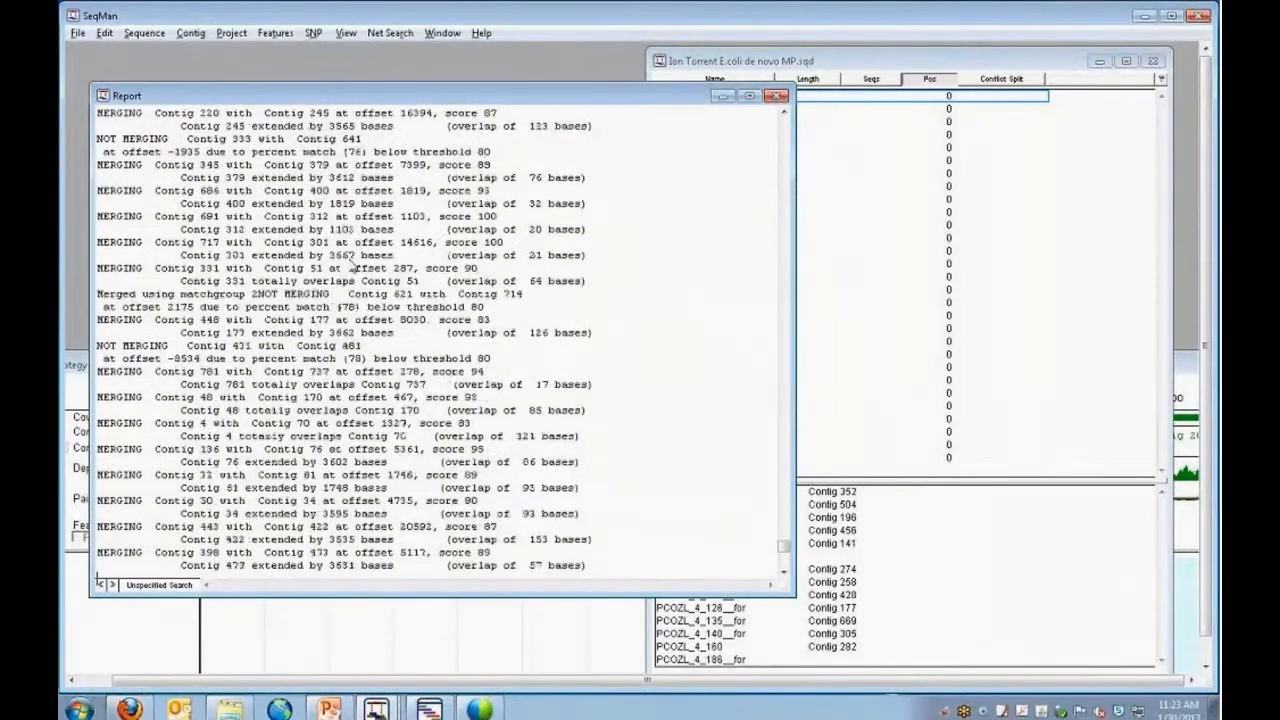
scroll(352, 265, "down", 6)
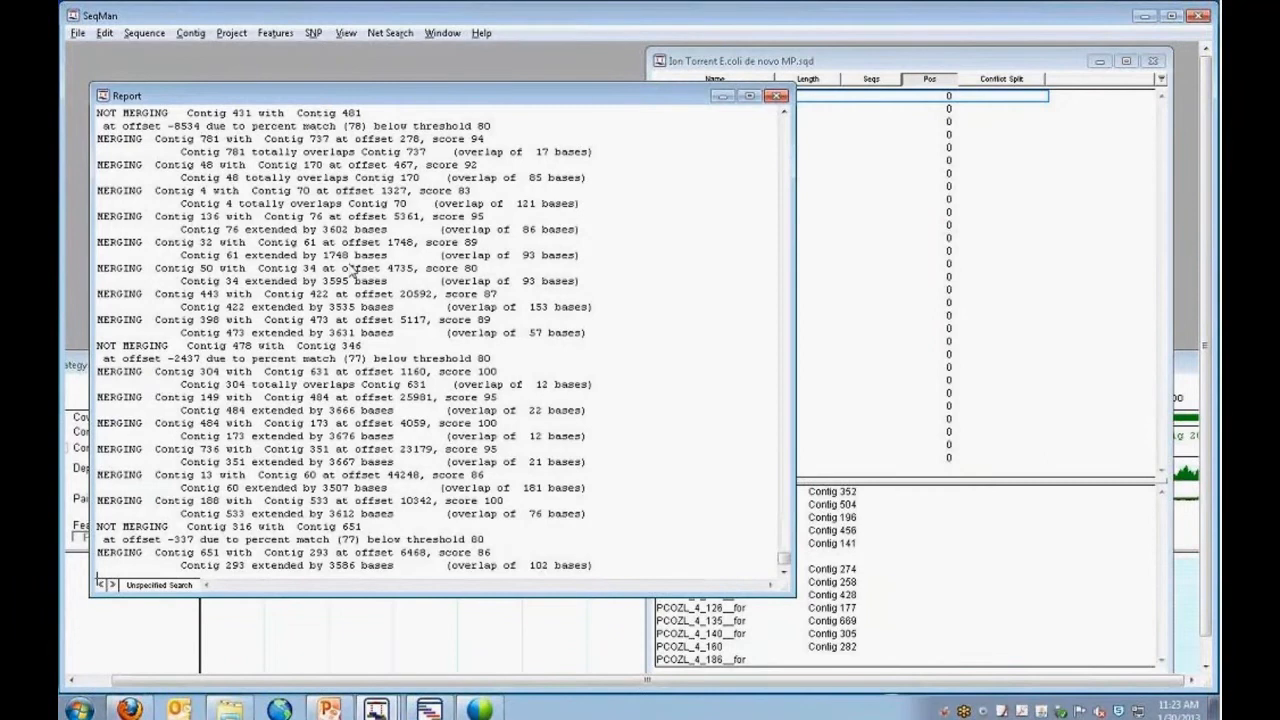
left_click(778, 96)
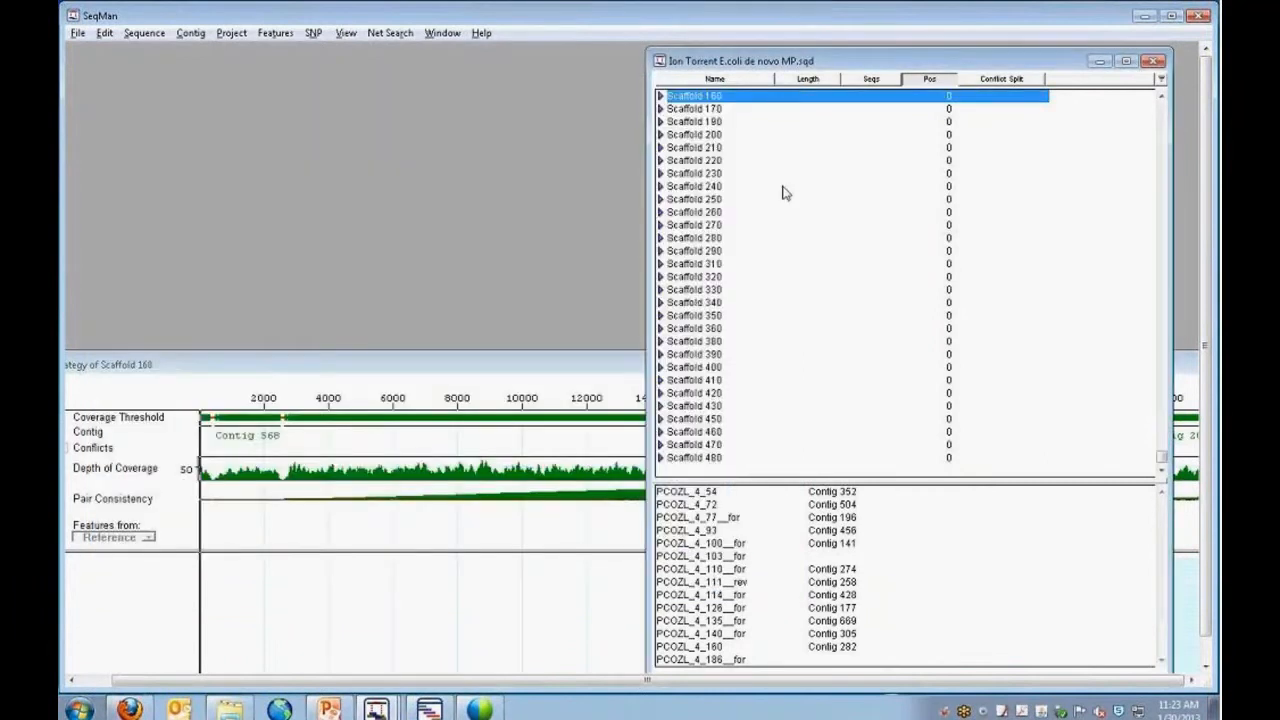
Expand Scaffold 160's contig list and arrange the Strategy view of Scaffold 160 beneath it, zoomed out to cover Contigs 281 and 204.
left_click(660, 96)
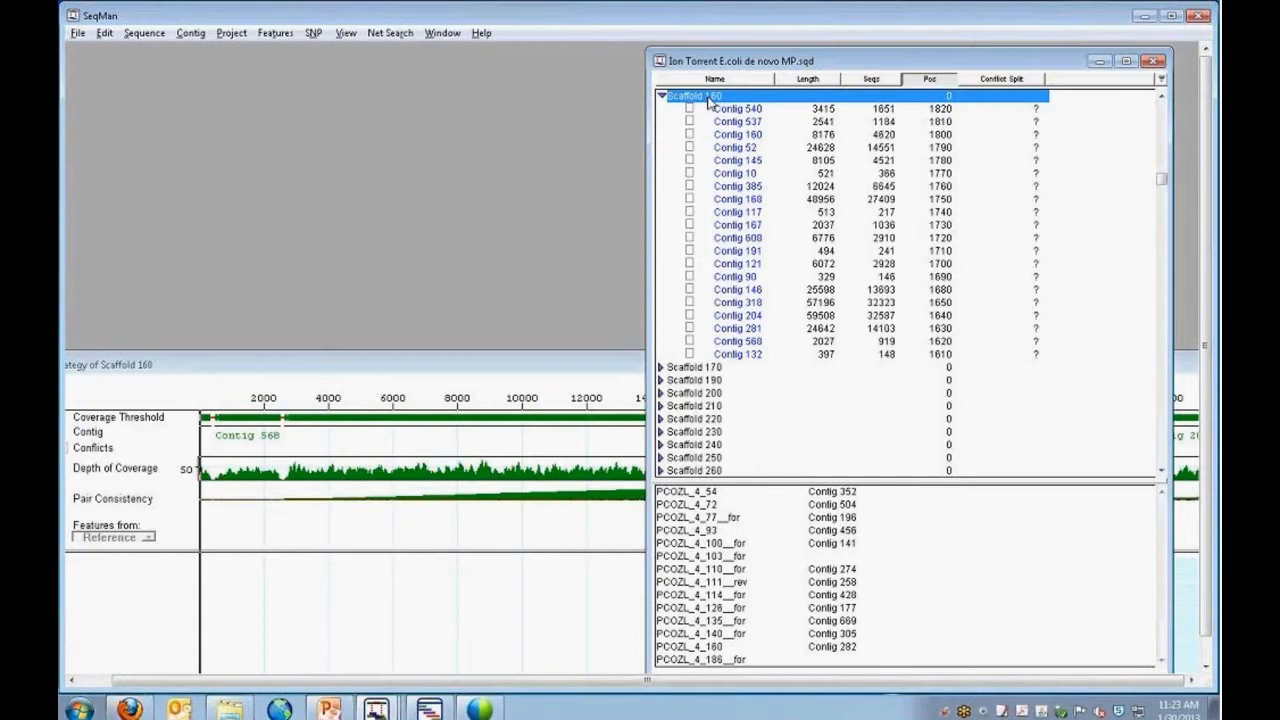
left_click(588, 366)
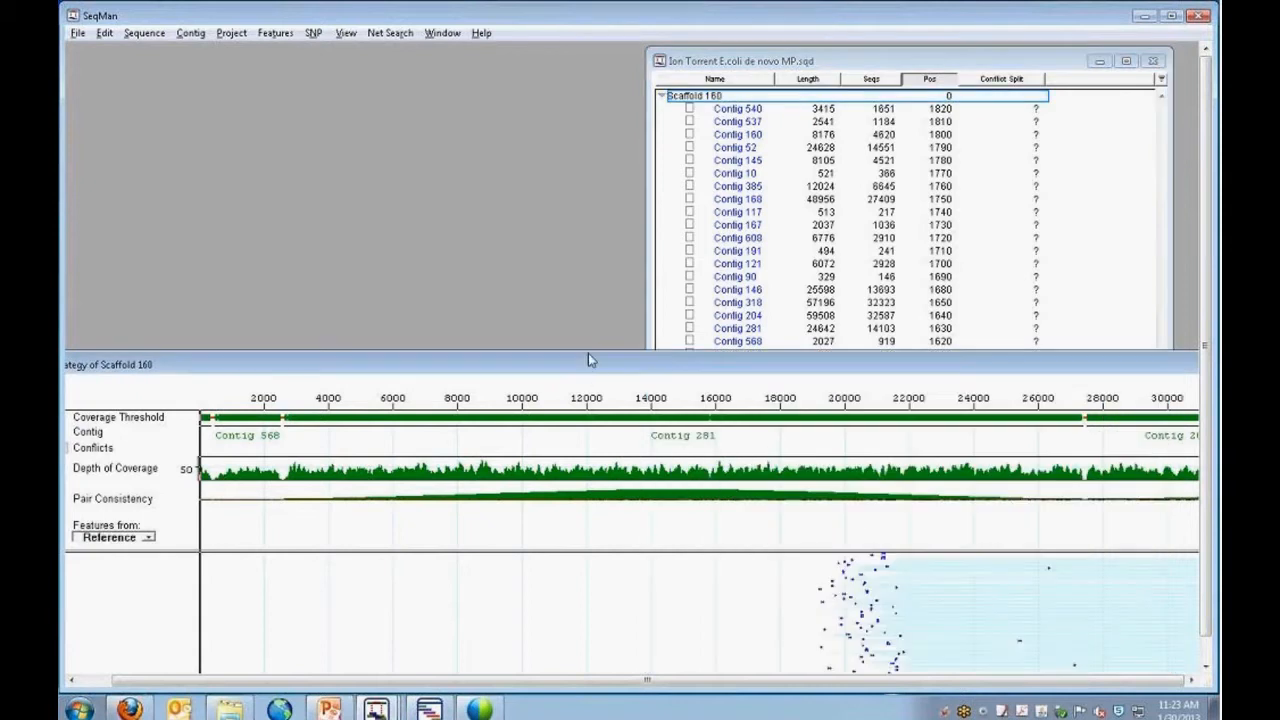
left_click_drag(588, 353, 590, 154)
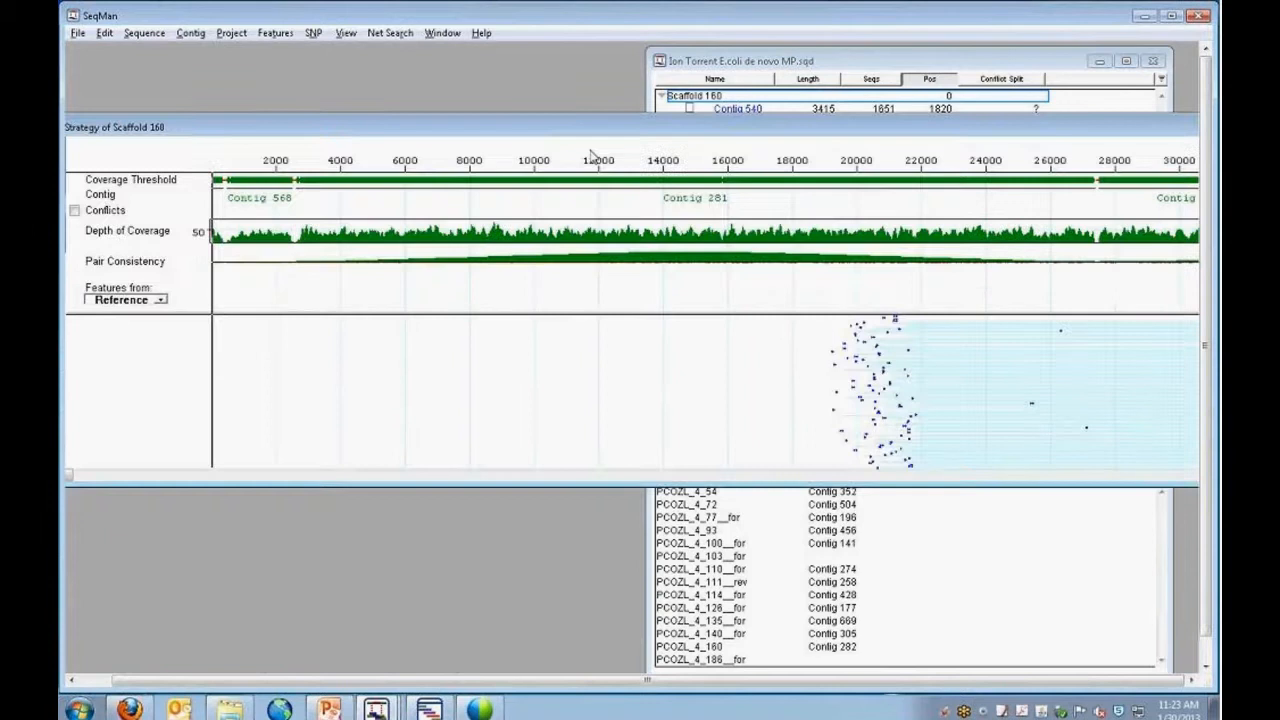
left_click_drag(580, 136, 646, 133)
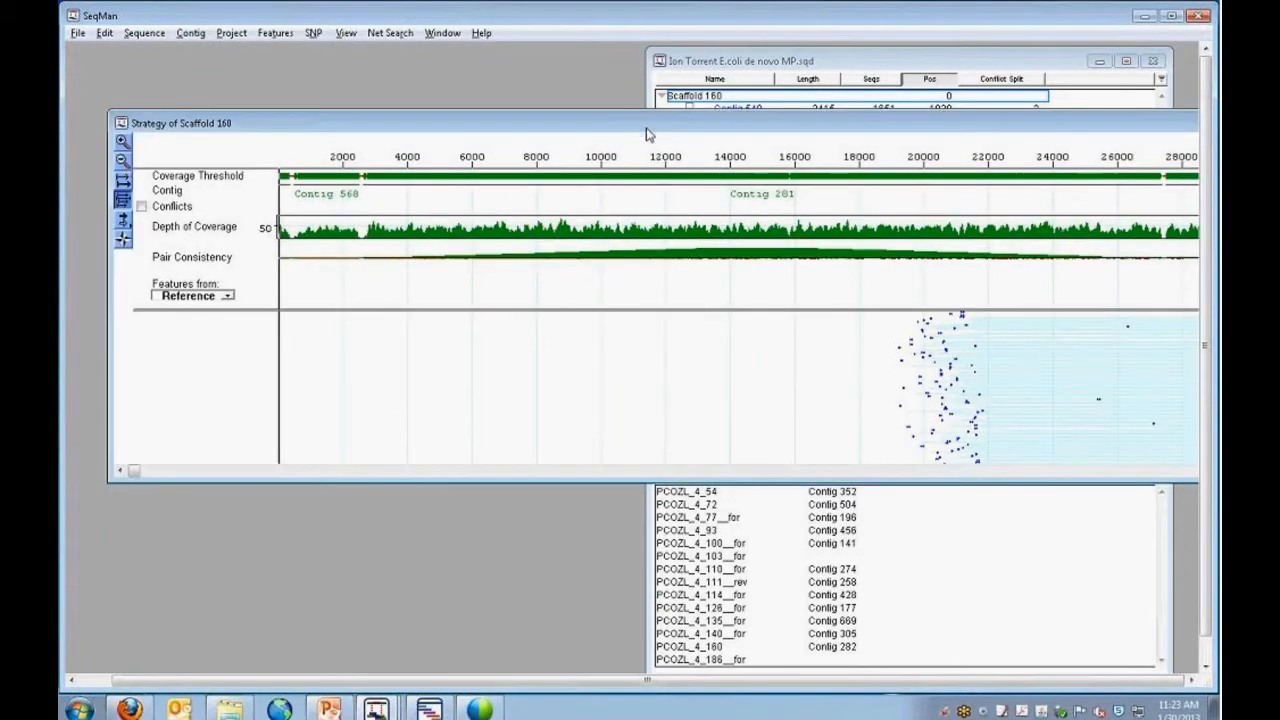
left_click(122, 161)
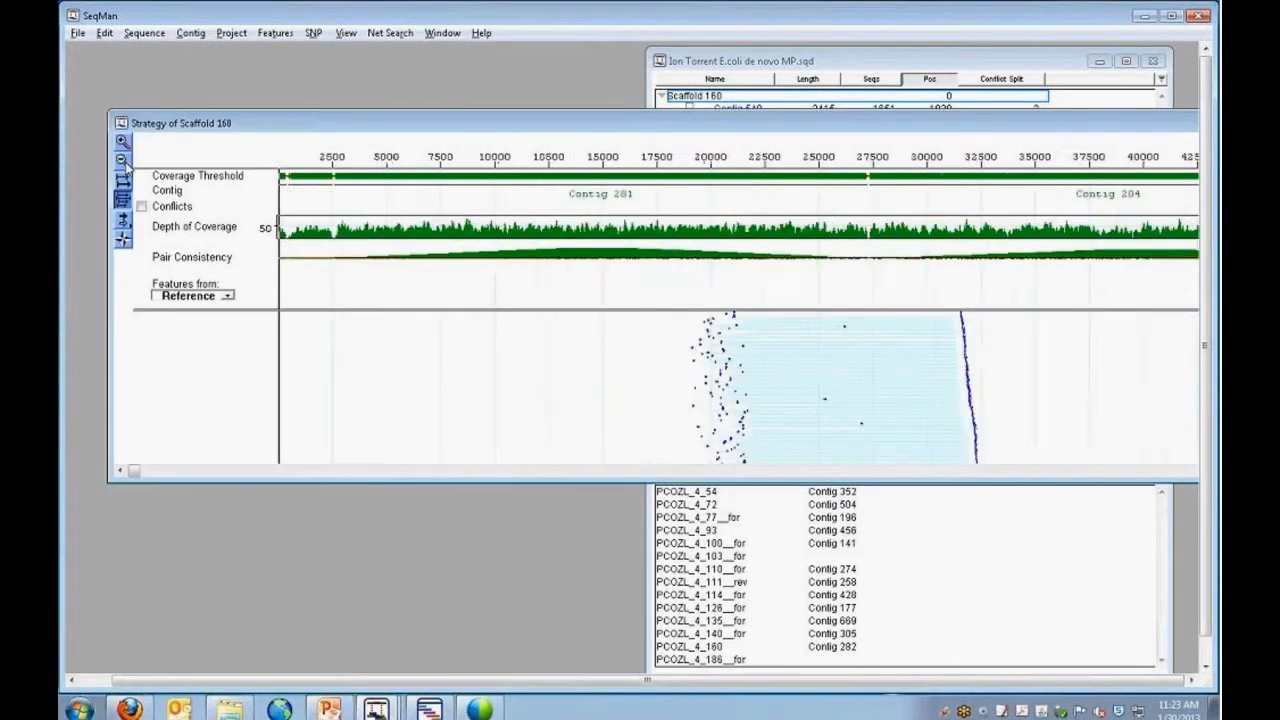
left_click(122, 161)
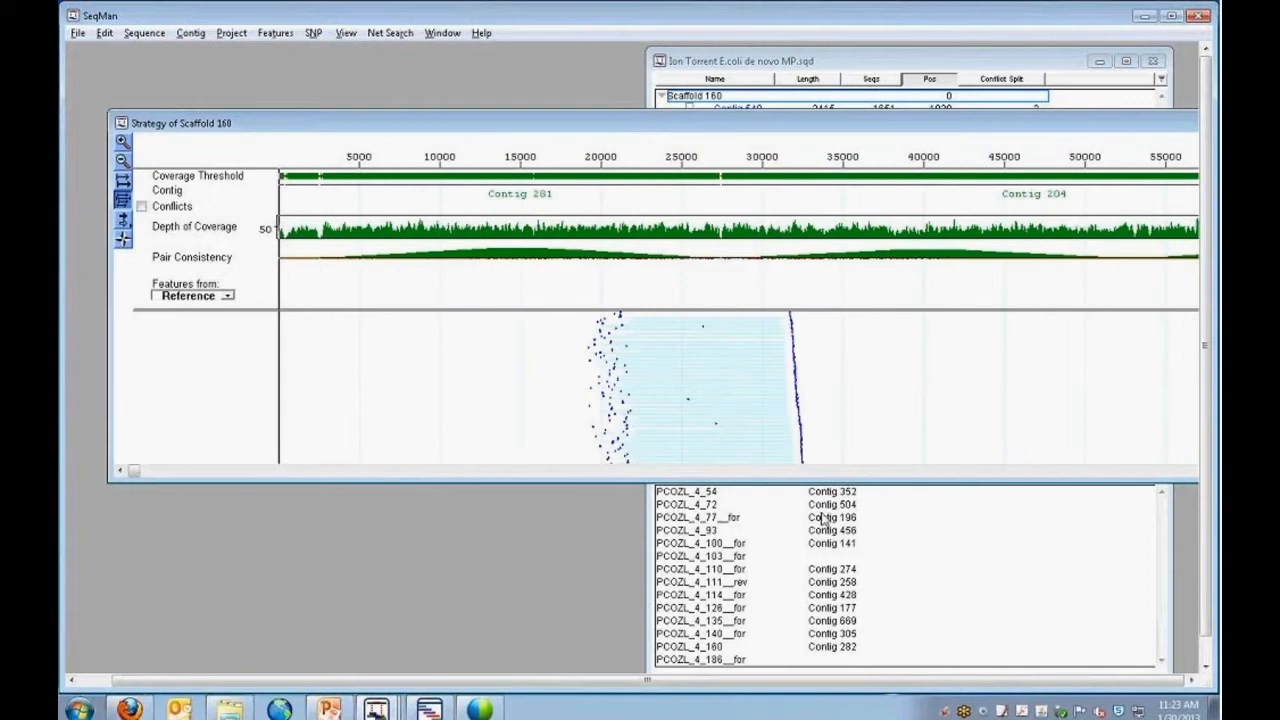
left_click_drag(804, 123, 804, 194)
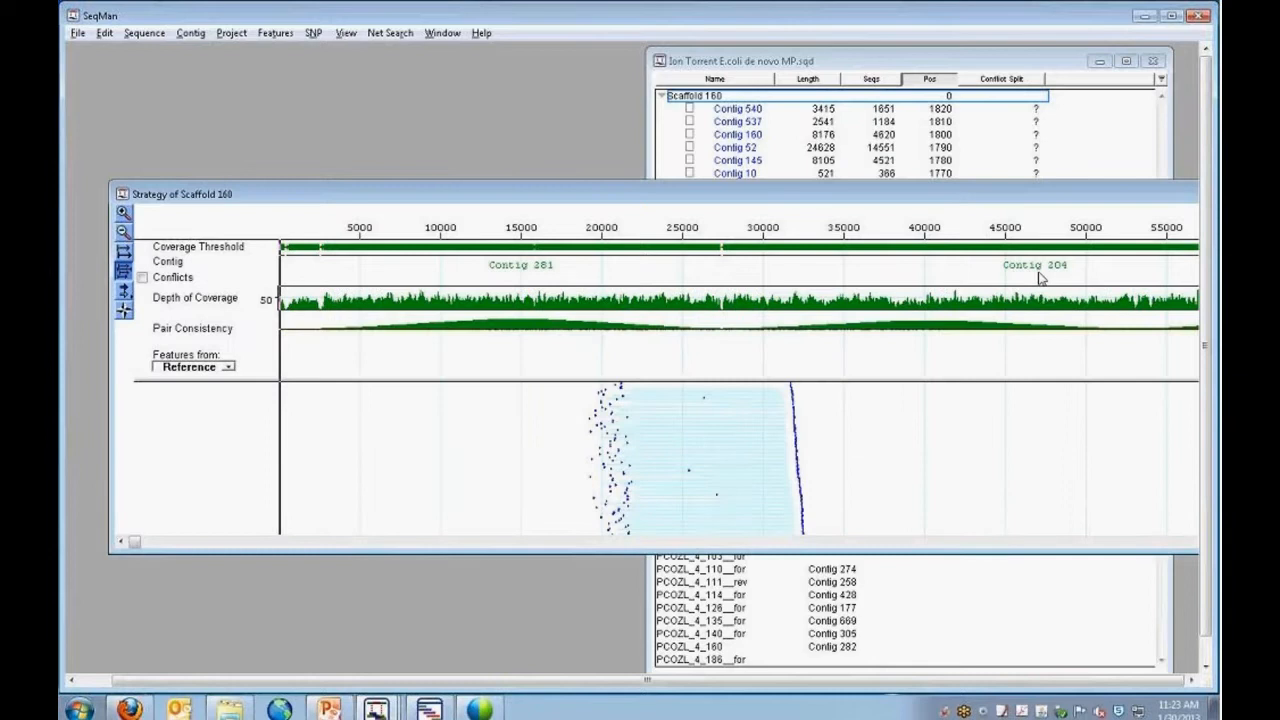
left_click_drag(1005, 196, 976, 284)
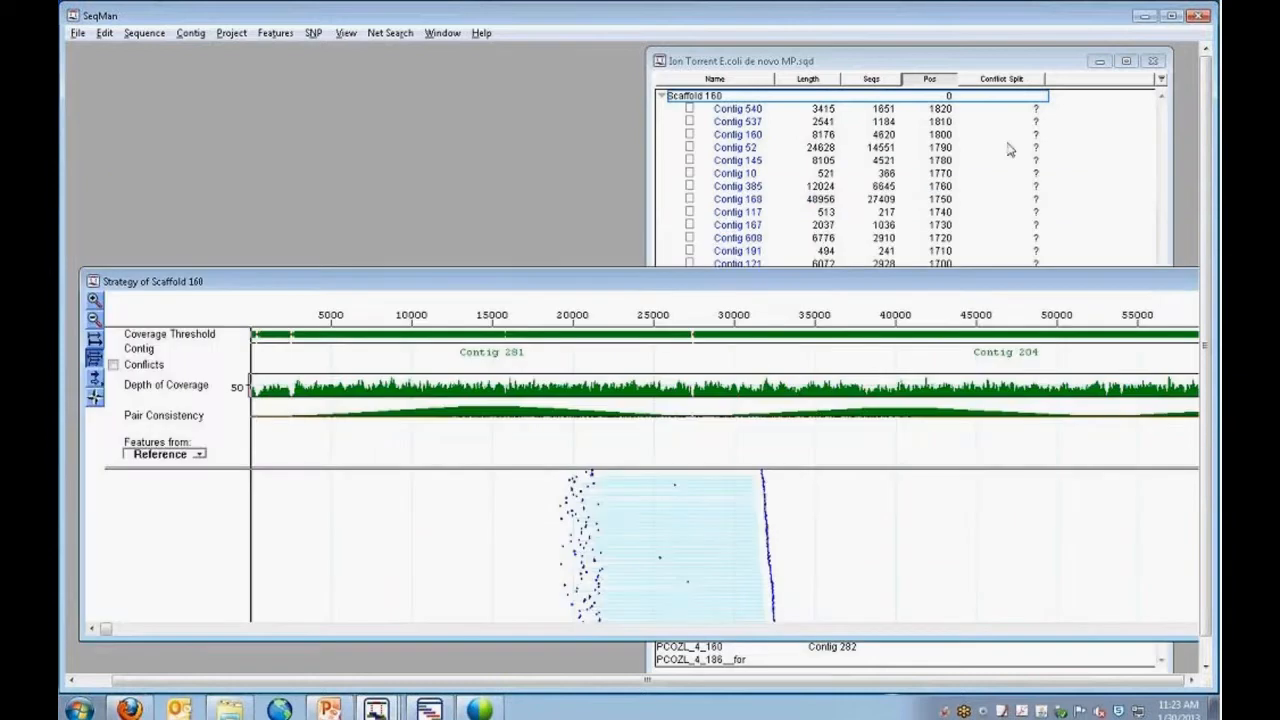
Compare the position order of Scaffold 160's contigs in the project list with the contigs in the Strategy view.
left_click(979, 64)
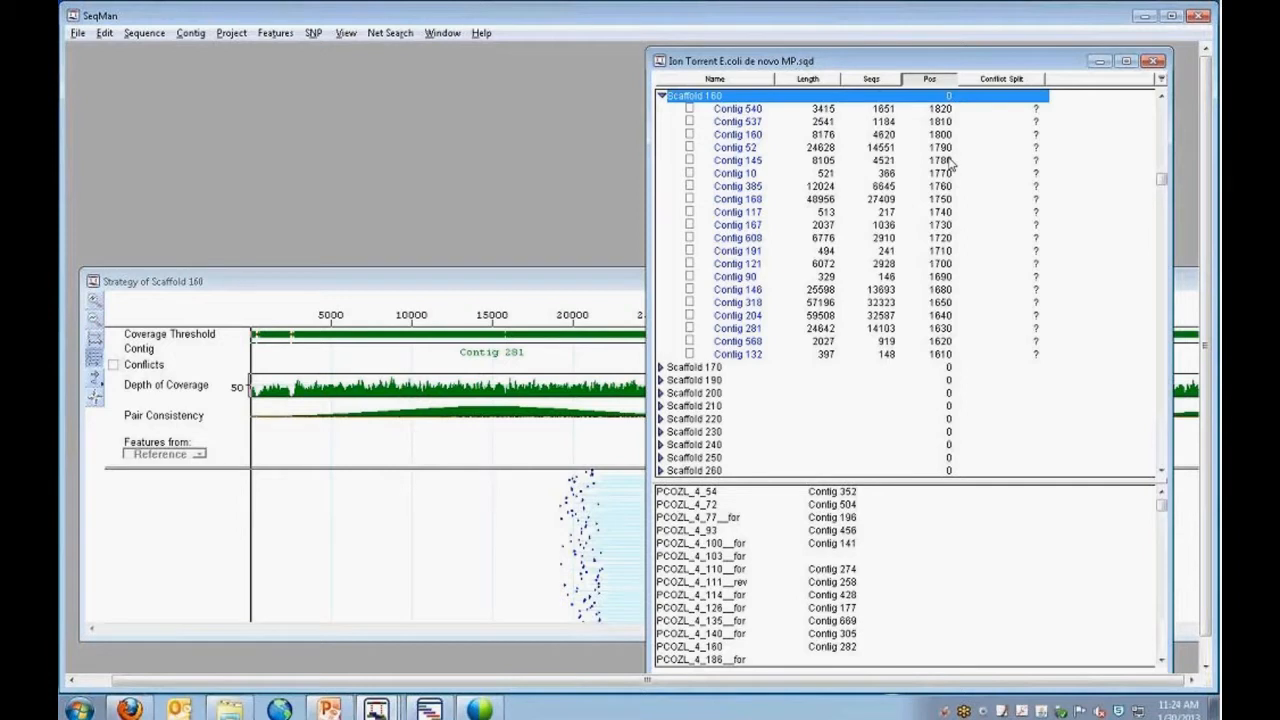
left_click(550, 288)
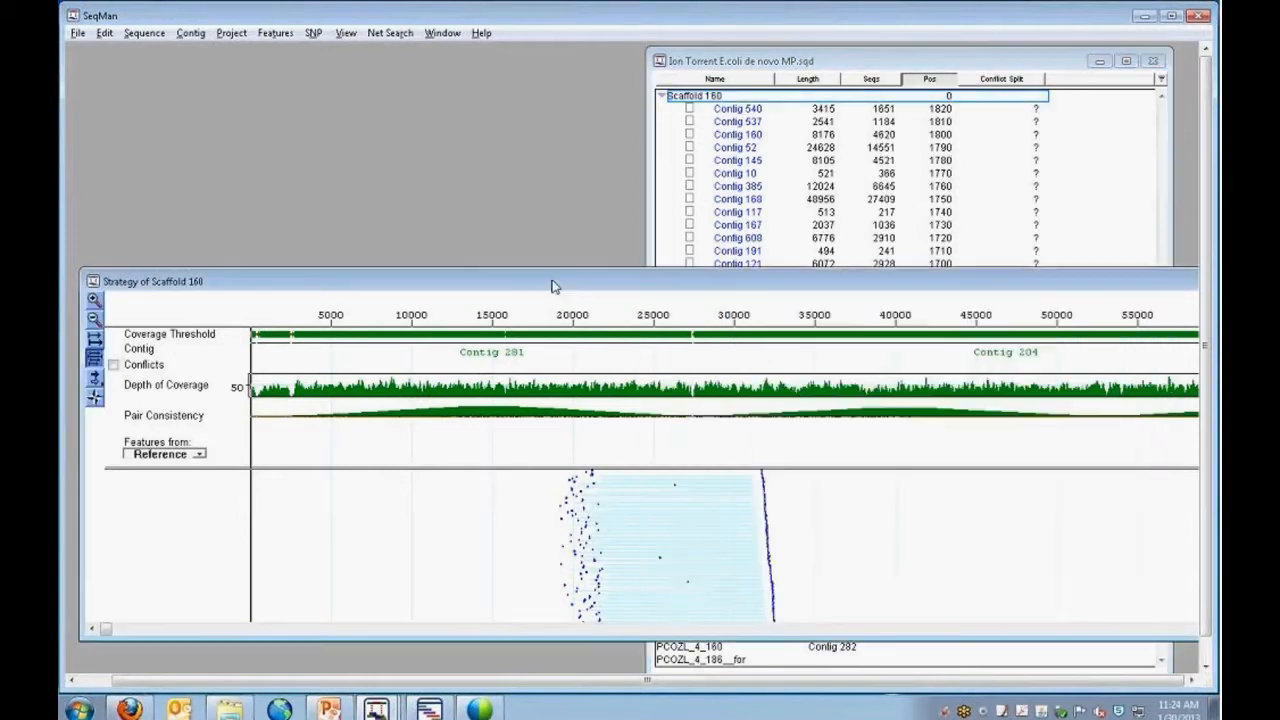
left_click_drag(553, 287, 541, 187)
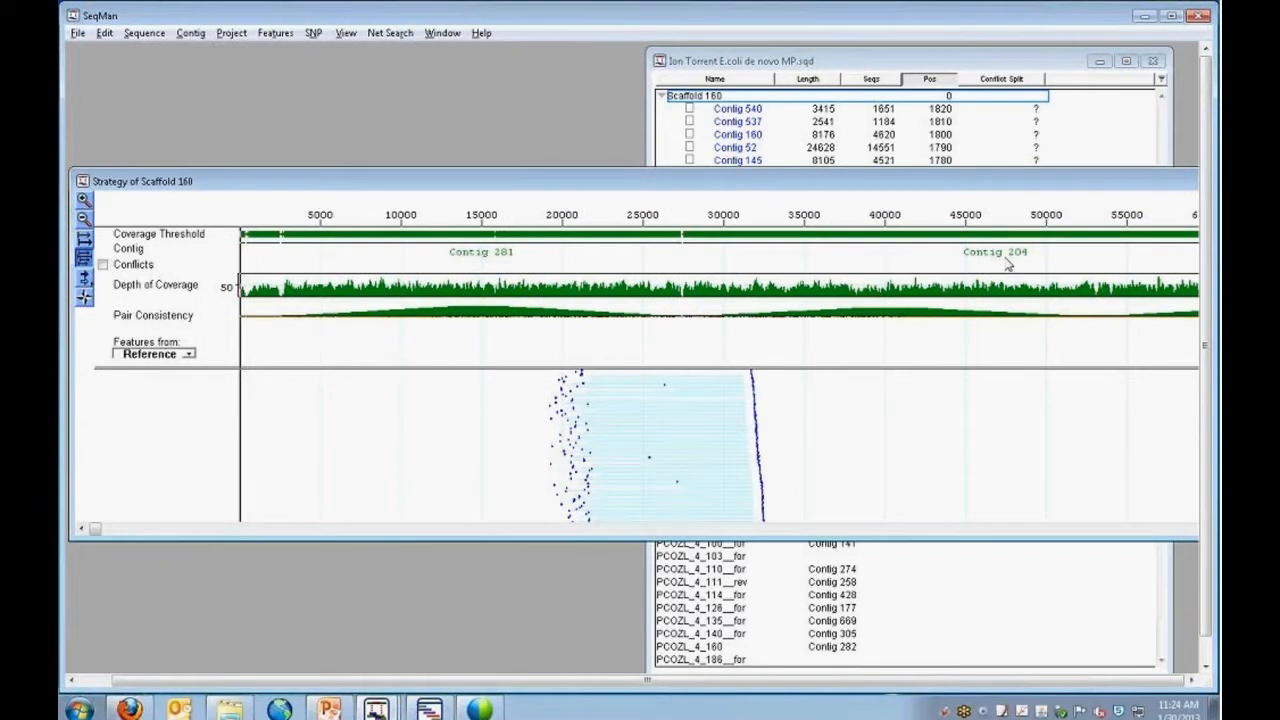
Reposition and enlarge the Strategy window to show more of the read pairs between Contigs 281 and 204.
left_click(84, 199)
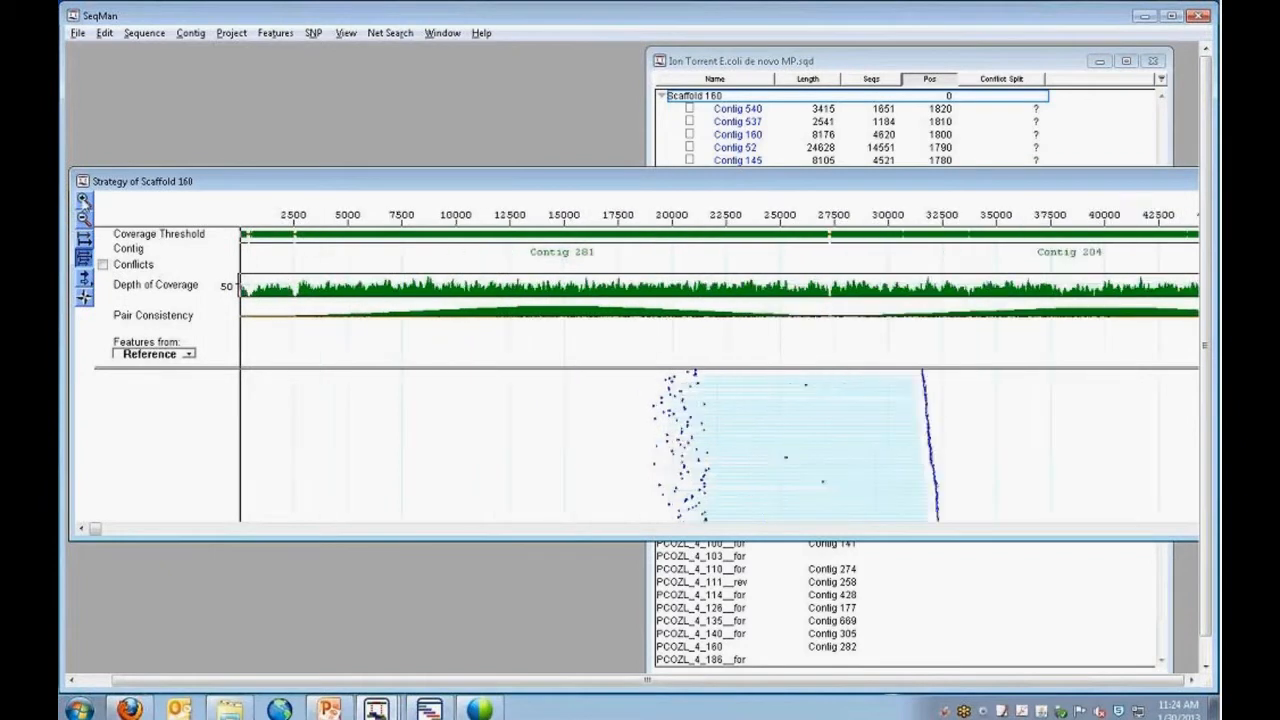
left_click(84, 199)
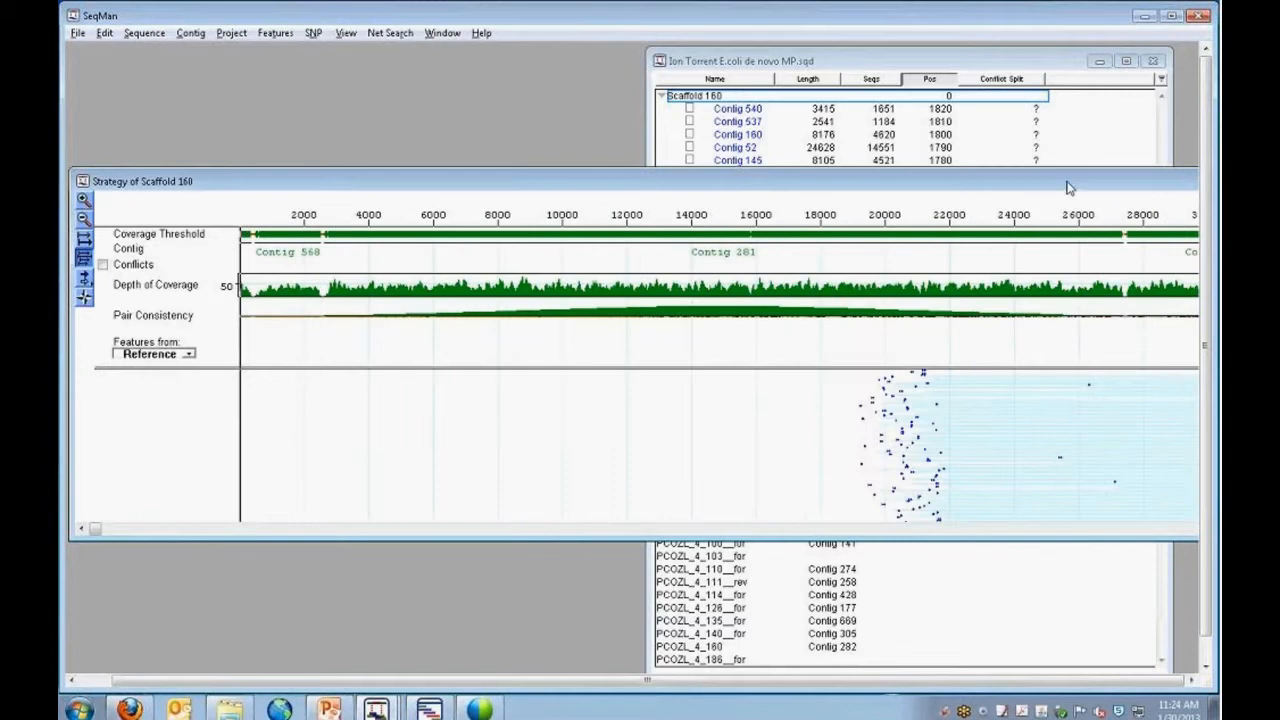
left_click_drag(1070, 188, 927, 185)
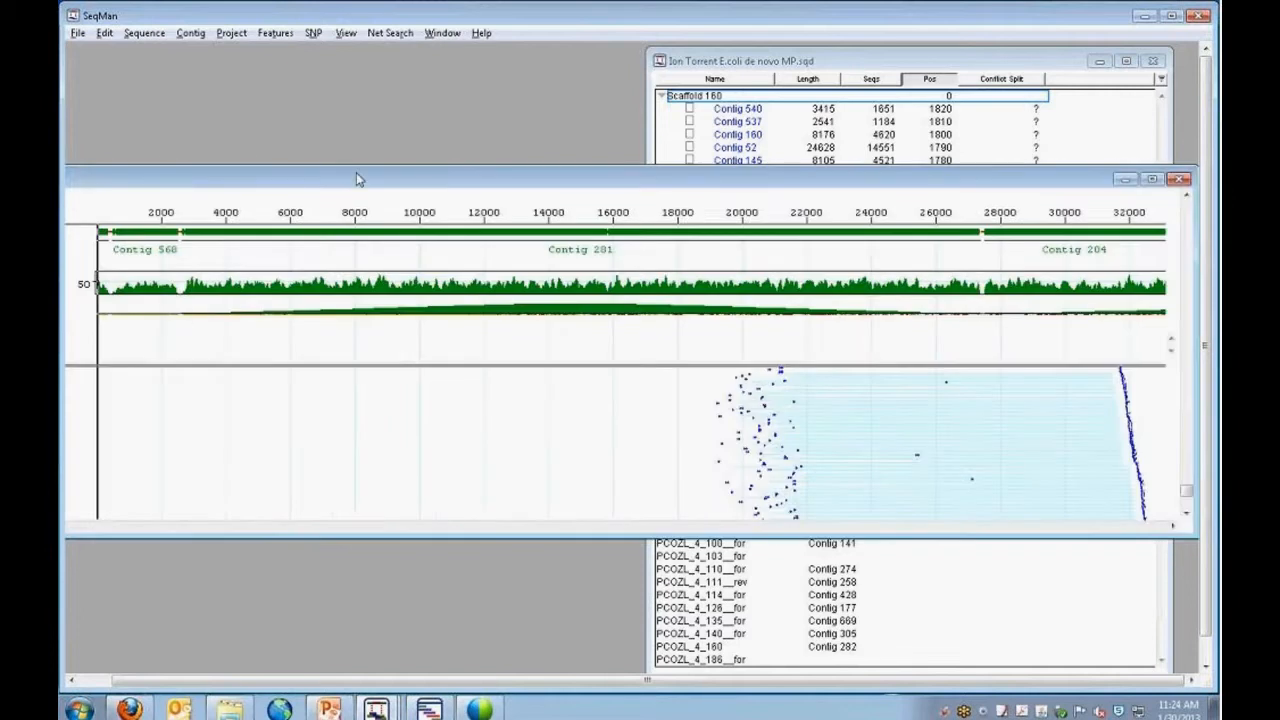
left_click_drag(358, 179, 503, 131)
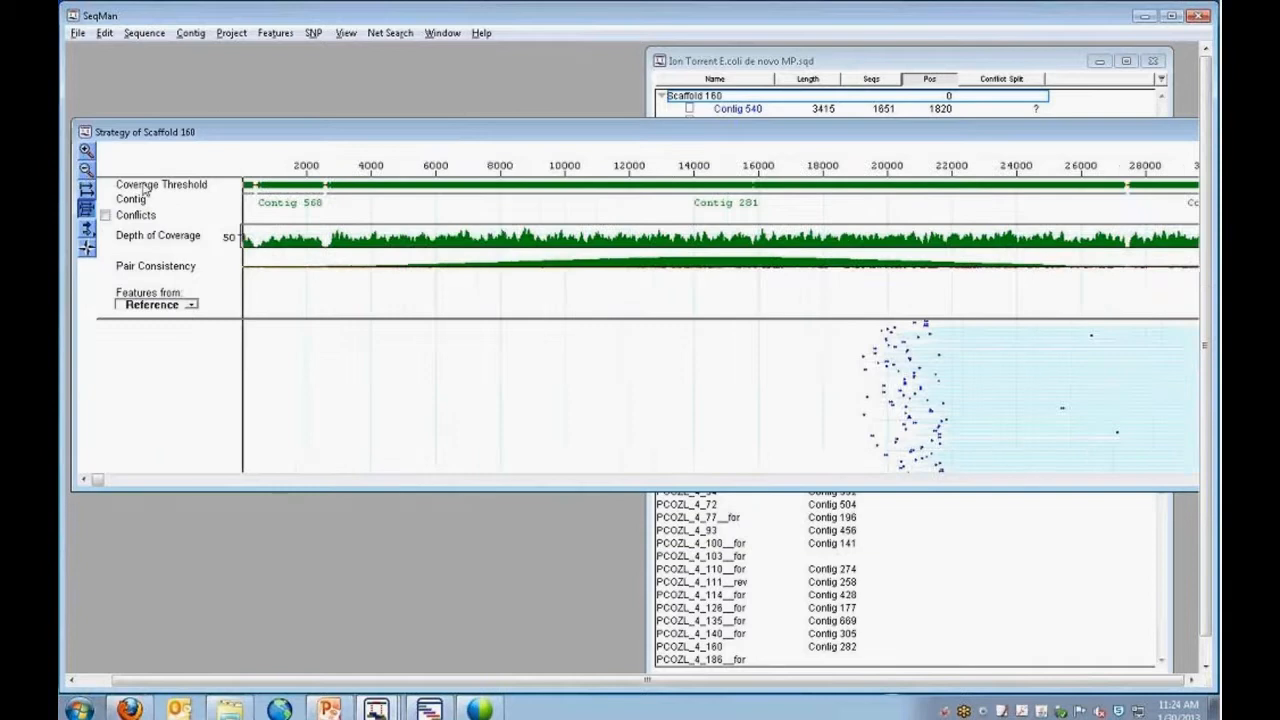
left_click(86, 168)
left_click(86, 168)
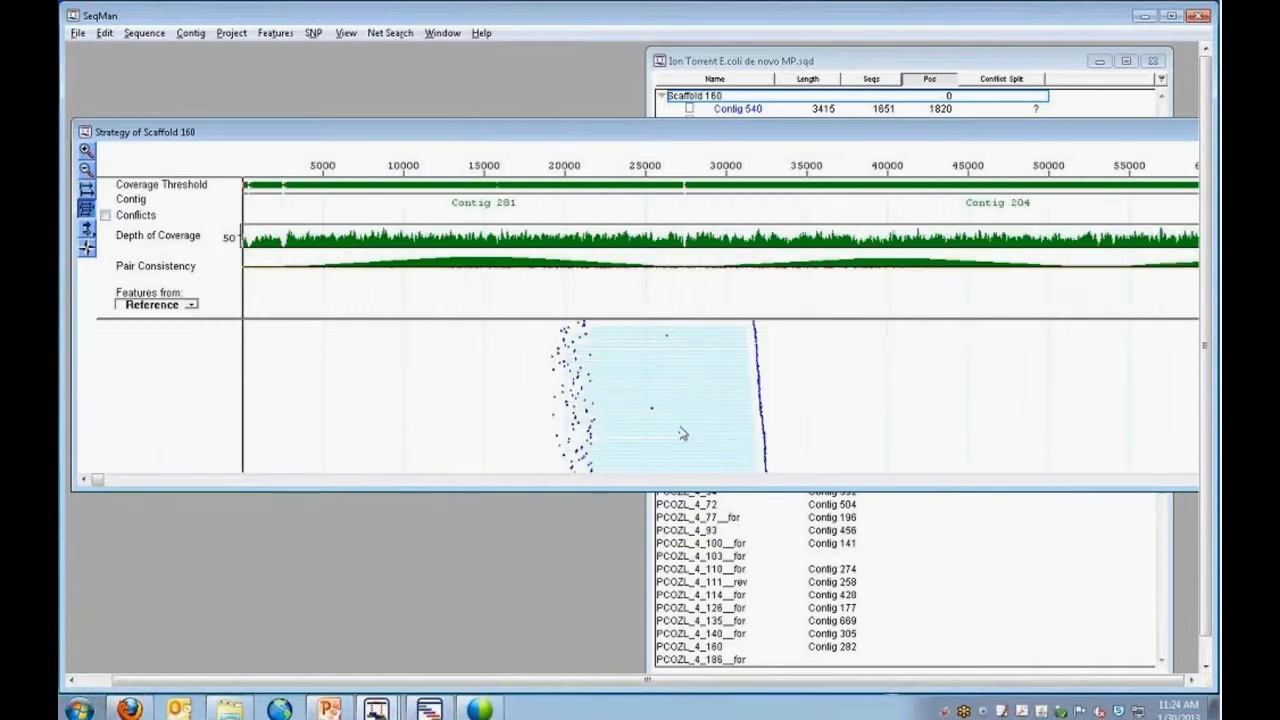
left_click_drag(683, 489, 692, 622)
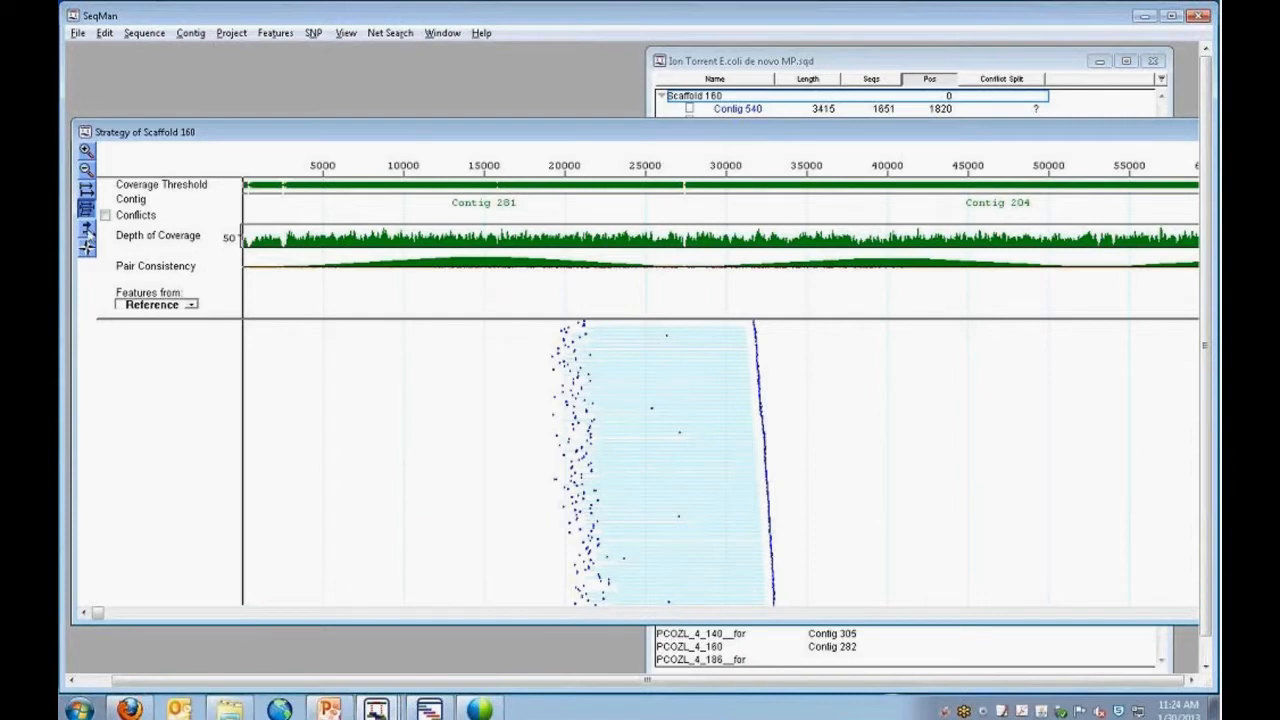
Review the Strategy view's display options for paired, unpaired and split sequences, and close them unchanged.
left_click(87, 229)
left_click(184, 229)
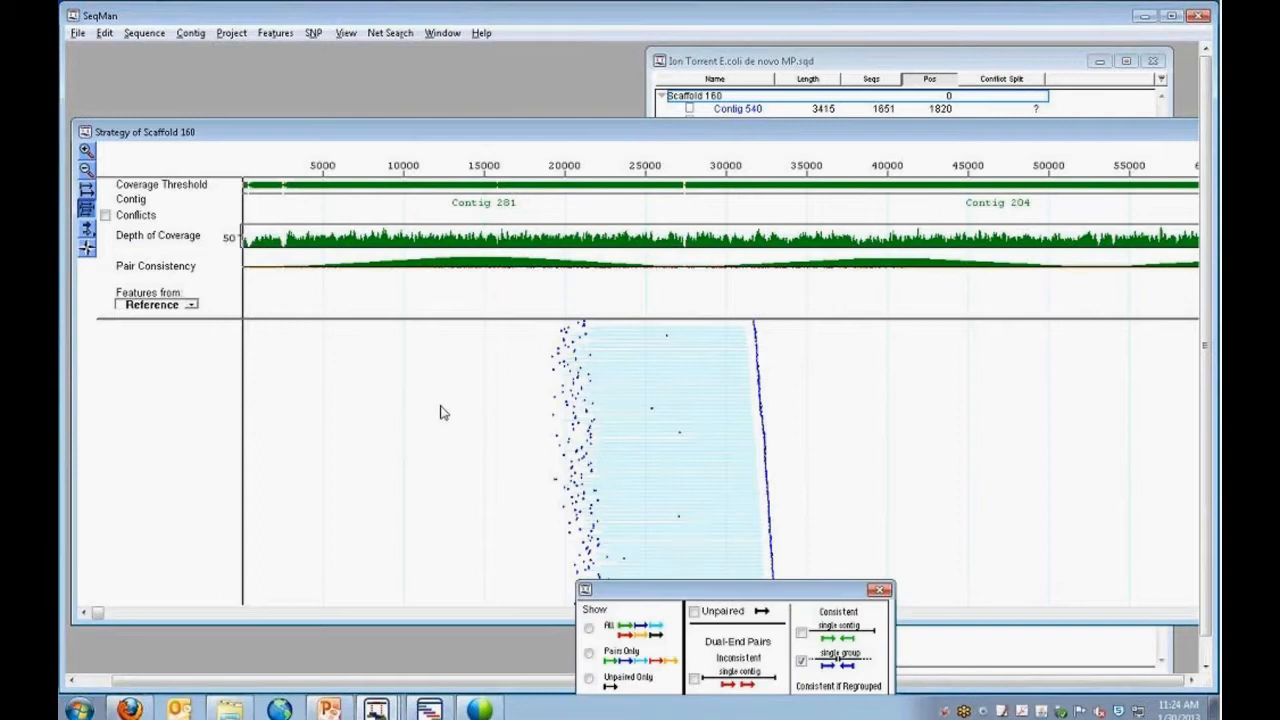
left_click_drag(712, 590, 300, 357)
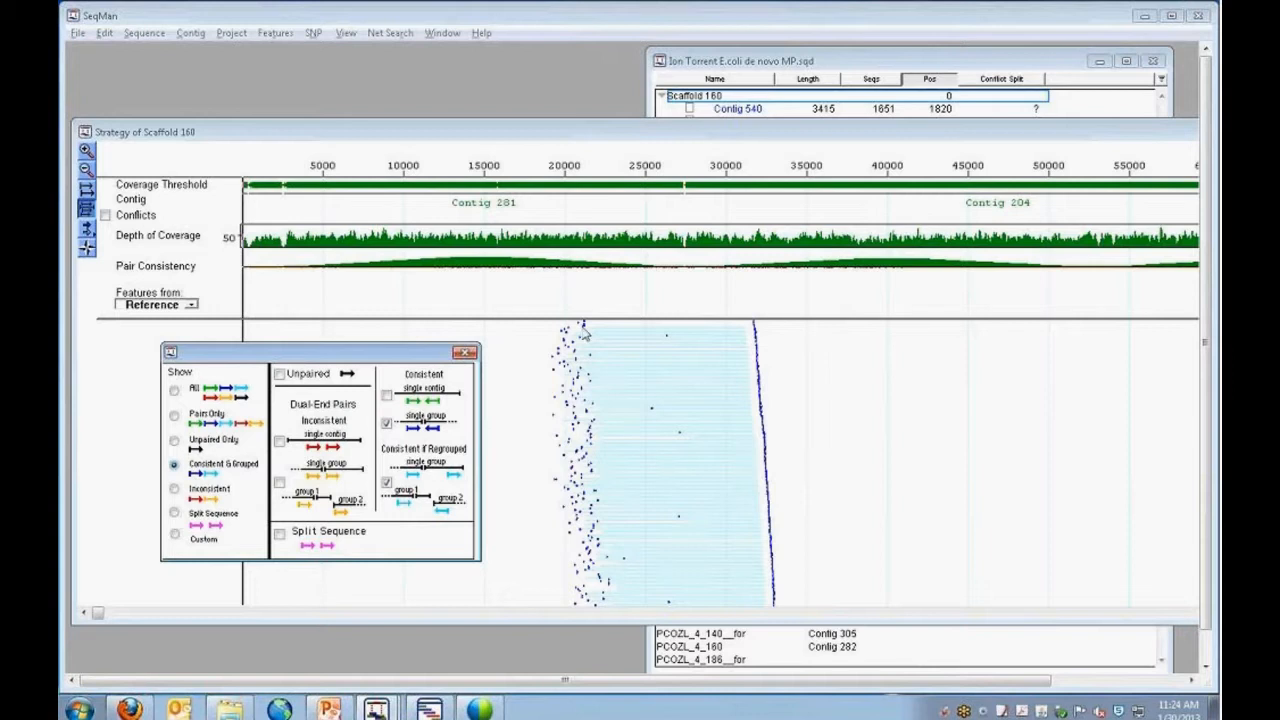
left_click(464, 352)
Examine the consistent read pairs that span the junction between Contig 281 and Contig 204.
mouse_move(560, 192)
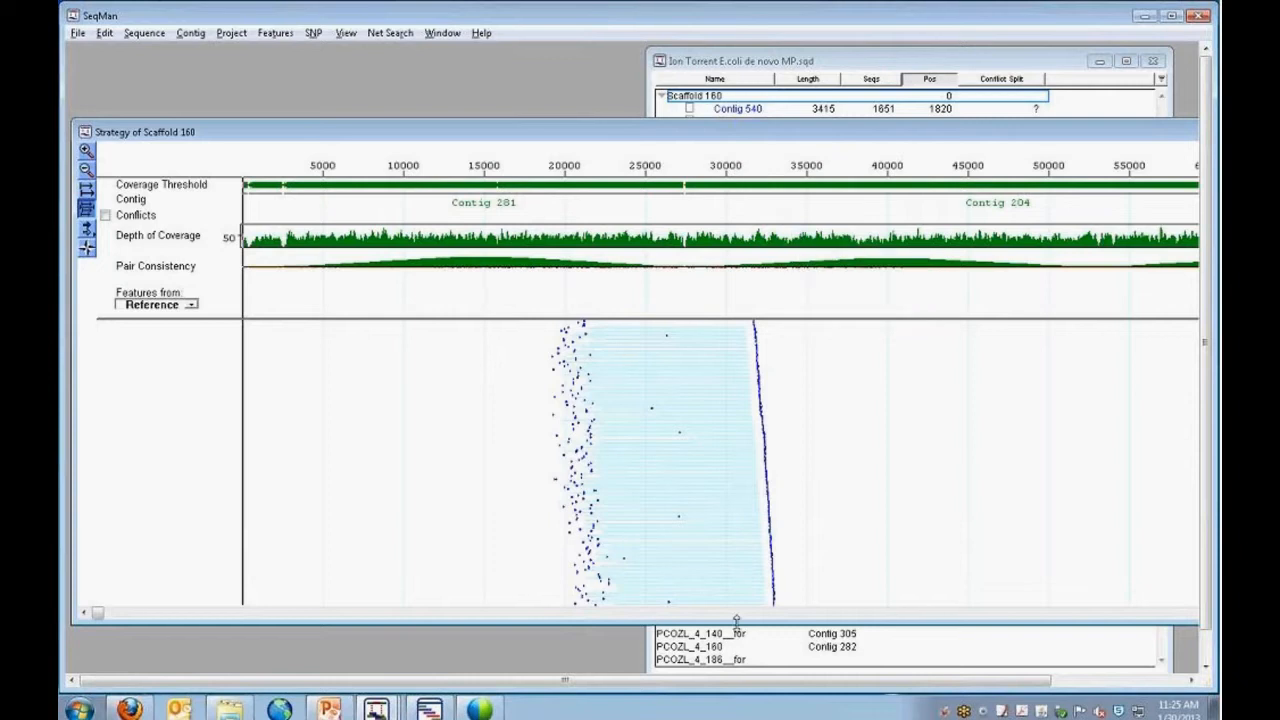
scroll(687, 486, "down", 1)
scroll(687, 486, "down", 4)
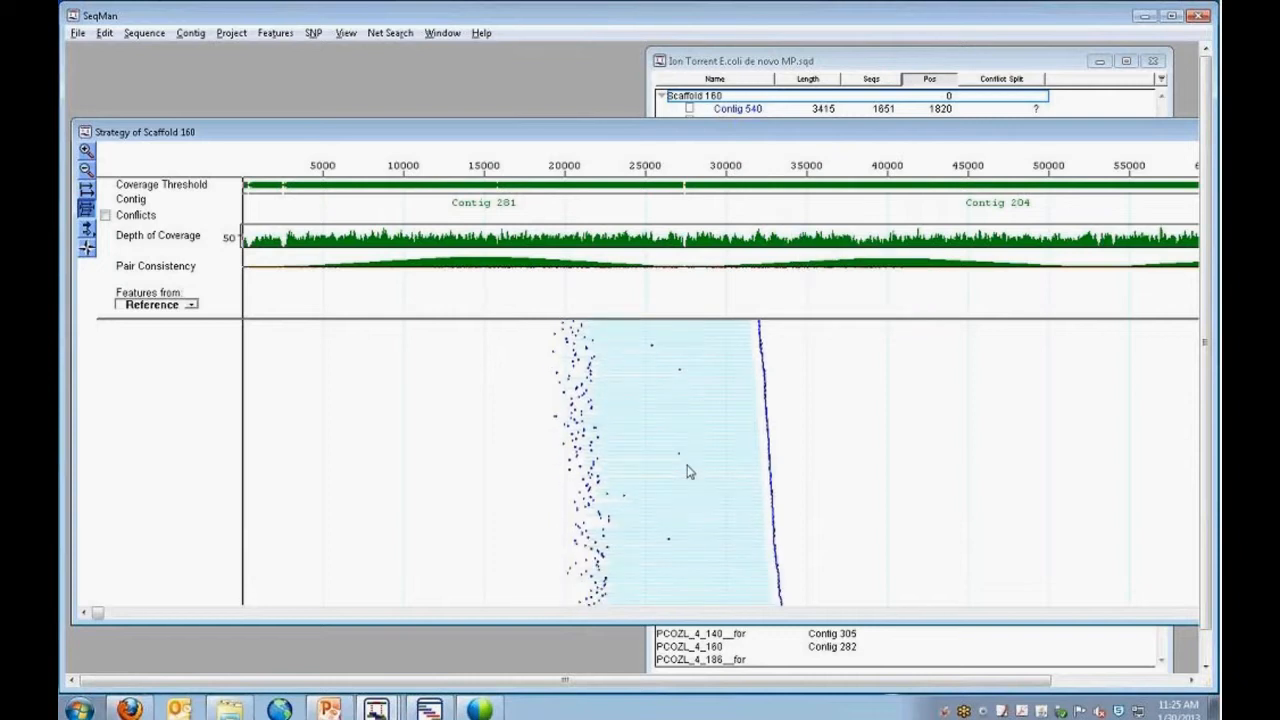
scroll(687, 478, "up", 3)
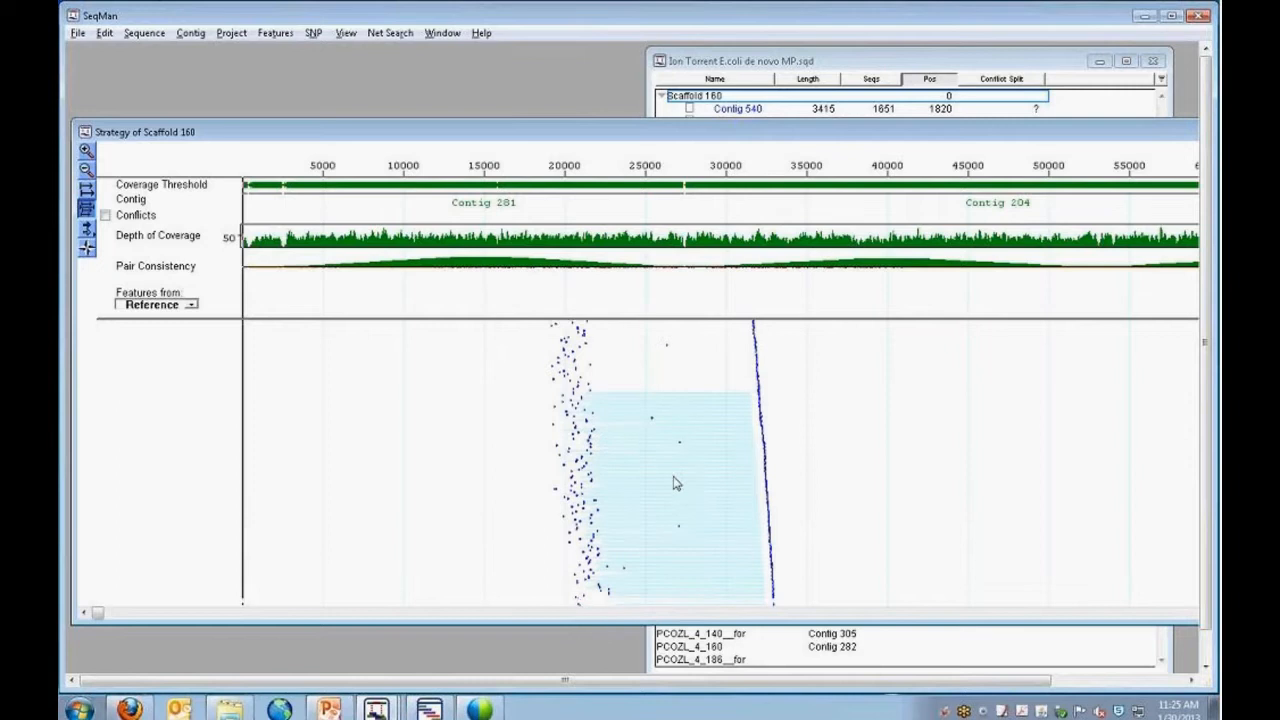
scroll(677, 430, "down", 3)
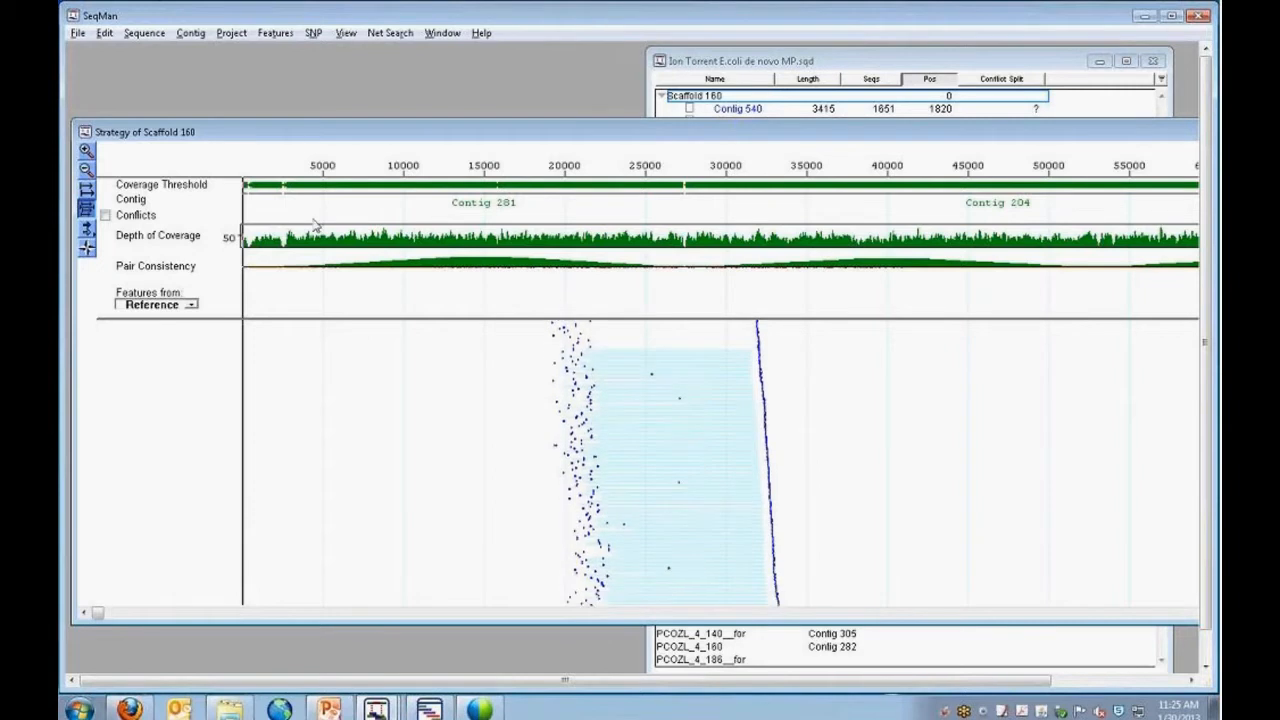
Show the sequence names beside the reads in the Strategy view of Scaffold 160.
left_click(86, 188)
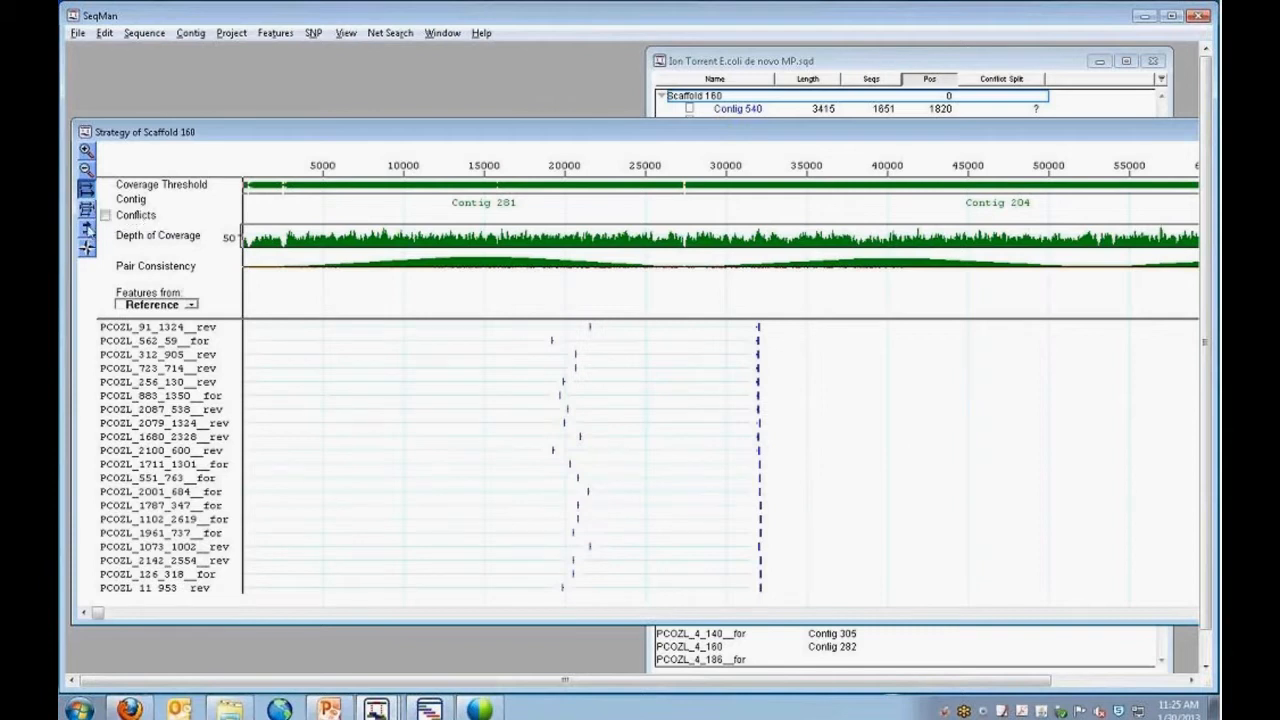
left_click(87, 208)
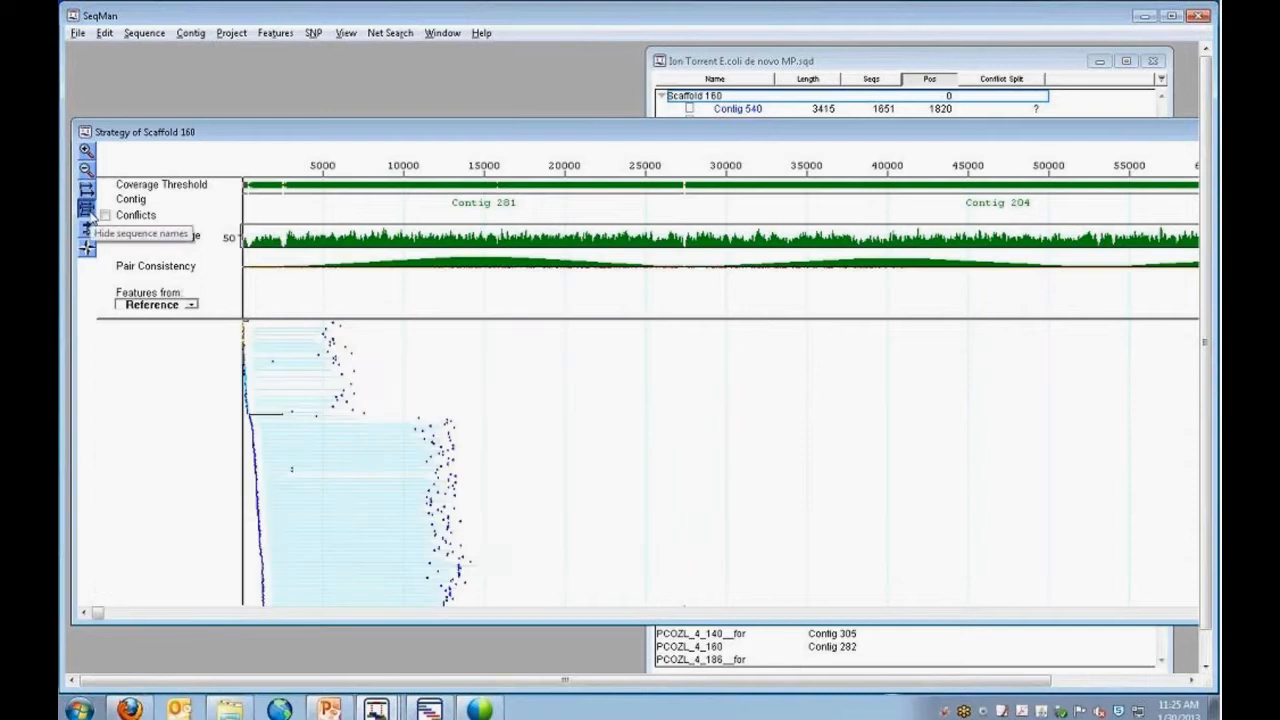
left_click(86, 188)
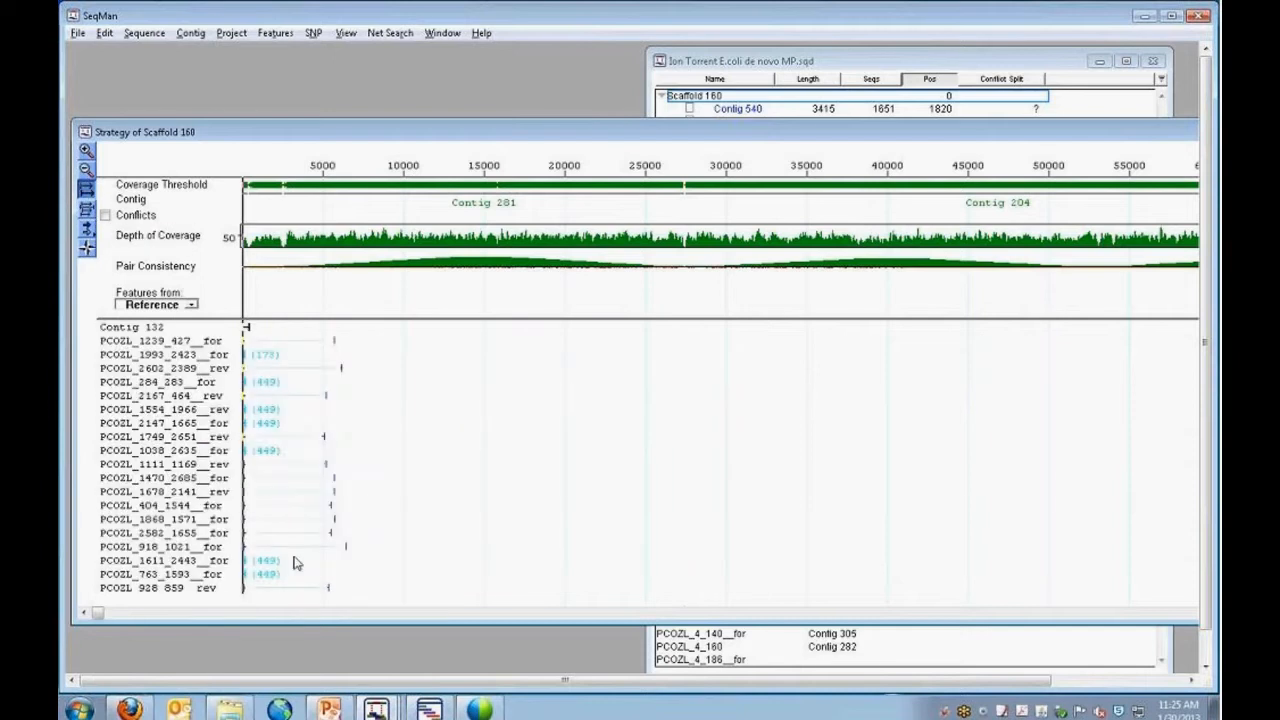
Reposition the Strategy window and find the named reads that pair Contig 281 with Contig 204.
left_click_drag(334, 136, 316, 119)
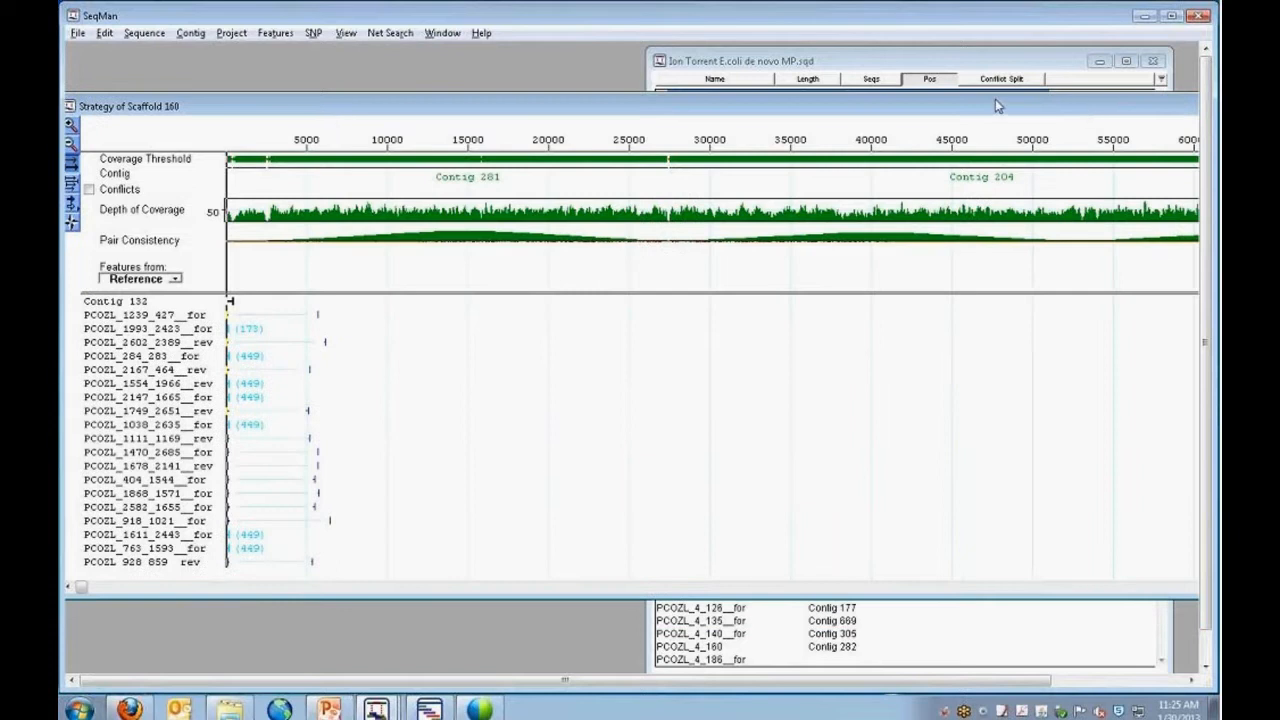
left_click_drag(995, 100, 892, 89)
left_click_drag(1034, 96, 962, 92)
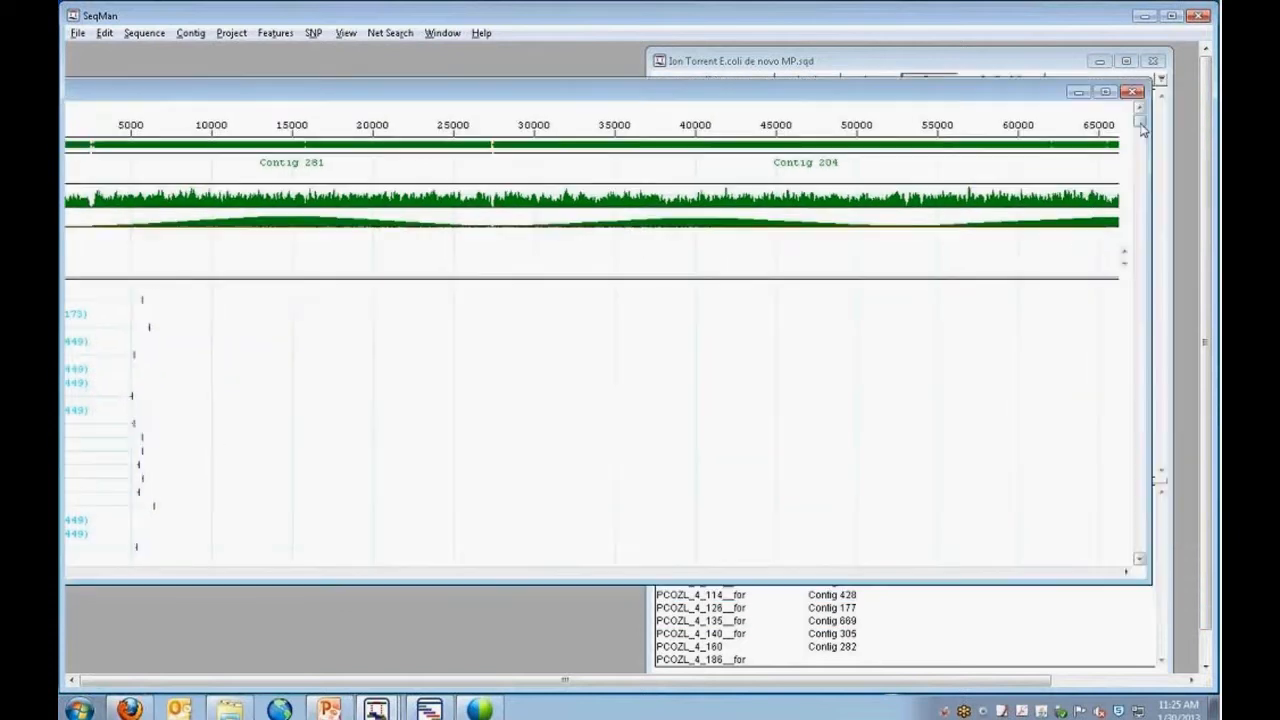
left_click_drag(1143, 128, 1143, 148)
left_click_drag(246, 91, 507, 81)
Magnify the Strategy view and inspect the individual reads in Contig 281 near position 16000.
left_click(155, 100)
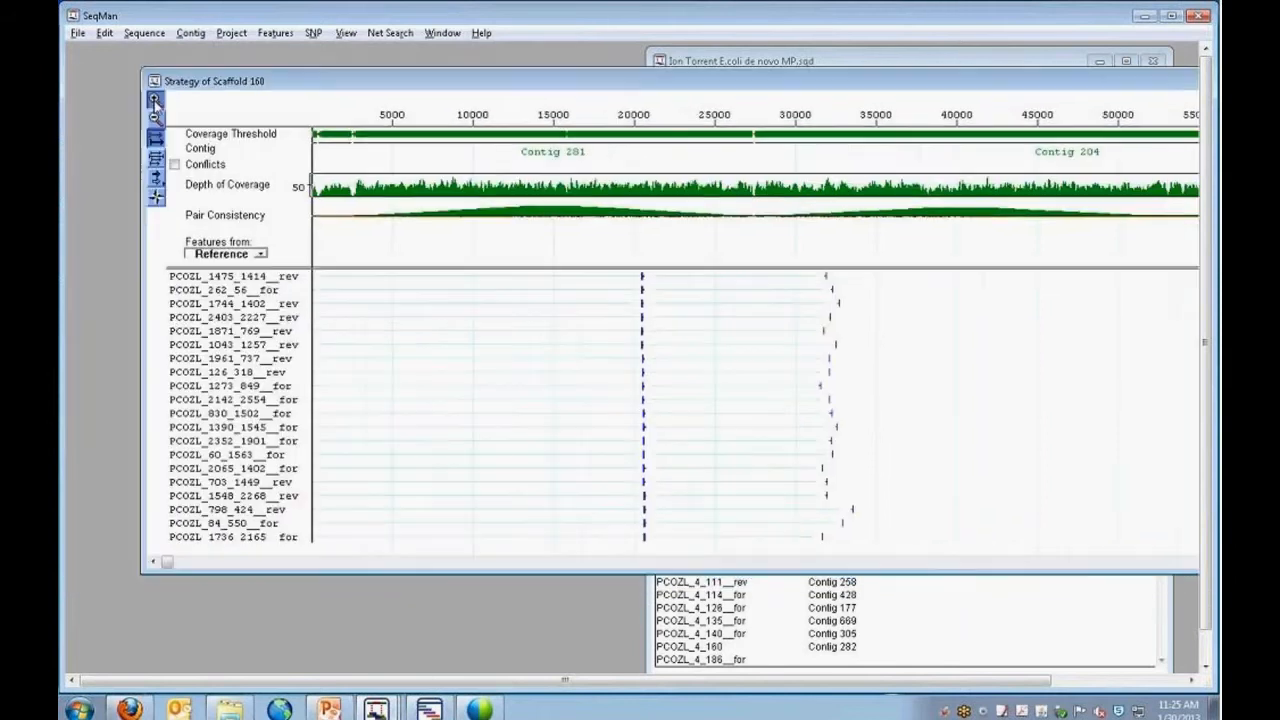
left_click(155, 100)
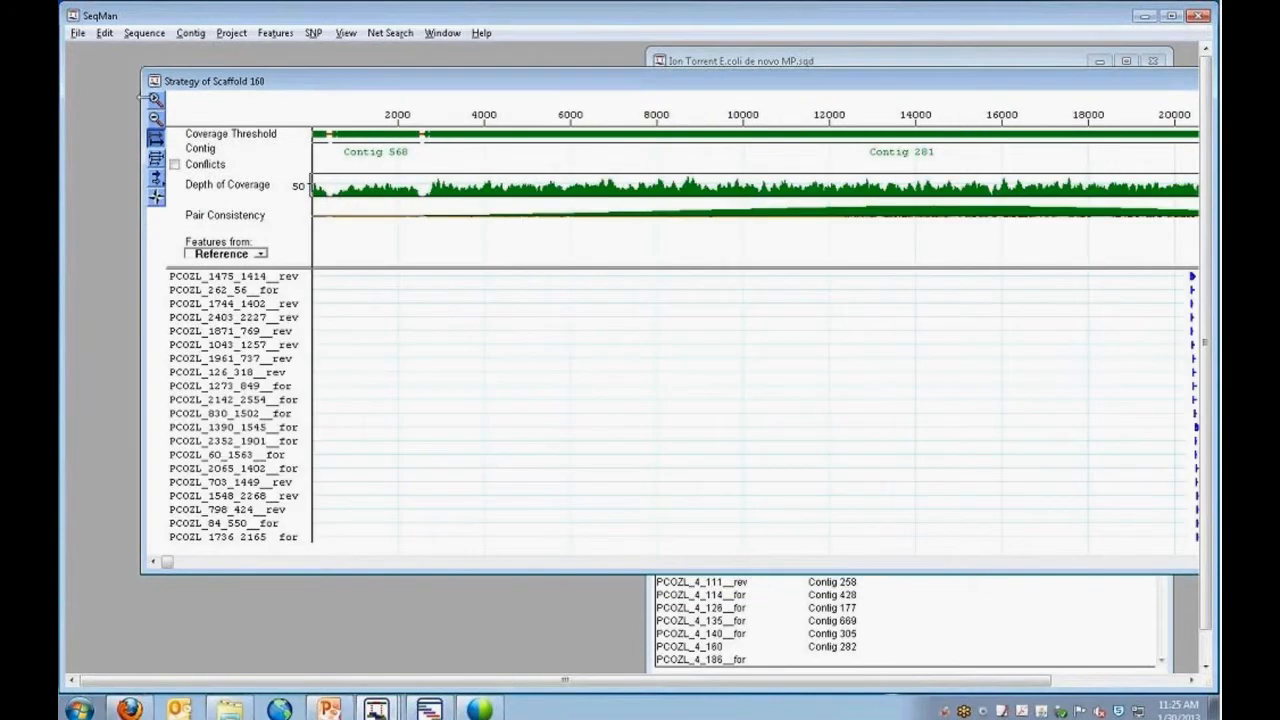
left_click_drag(478, 85, 358, 85)
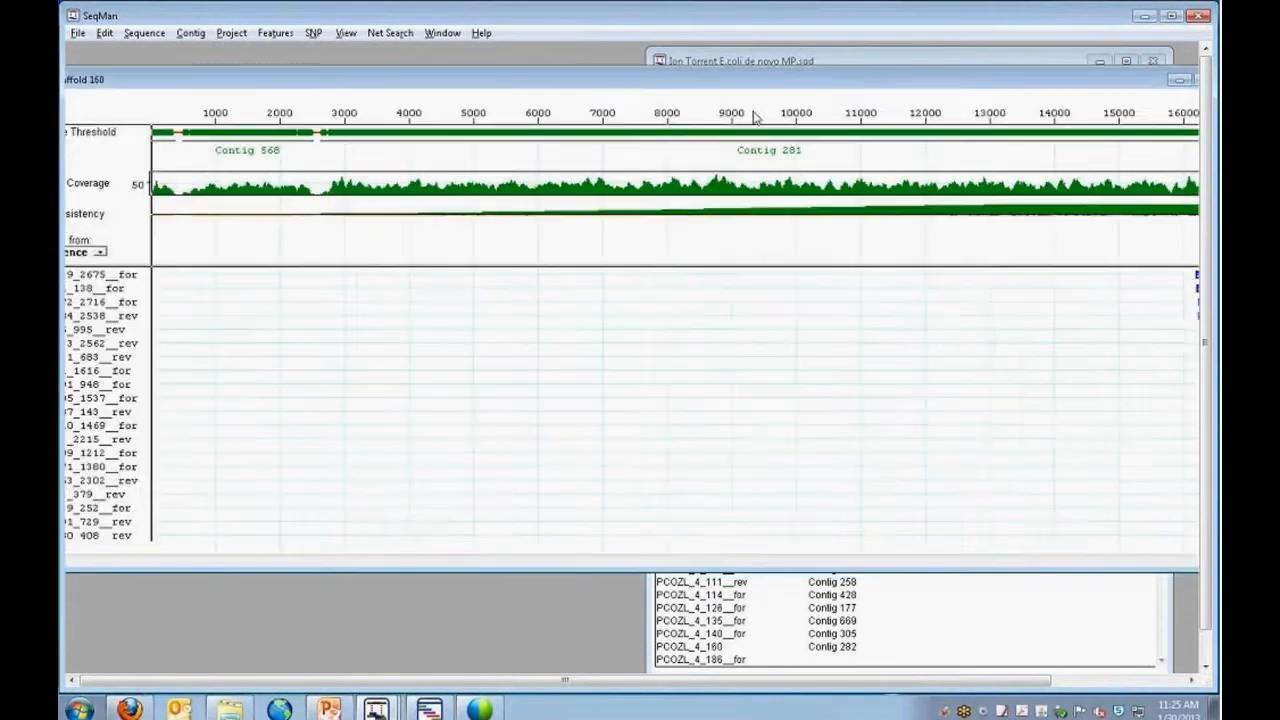
left_click_drag(800, 84, 634, 80)
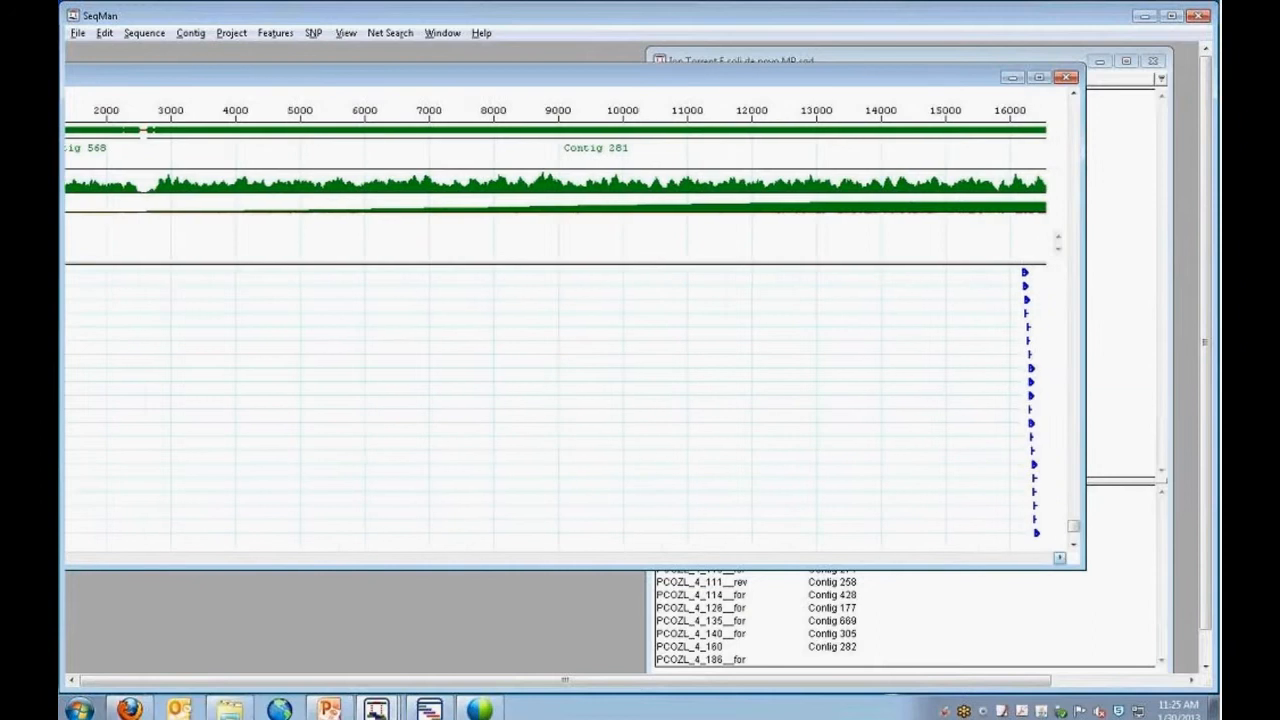
left_click(1060, 560)
left_click(1061, 559)
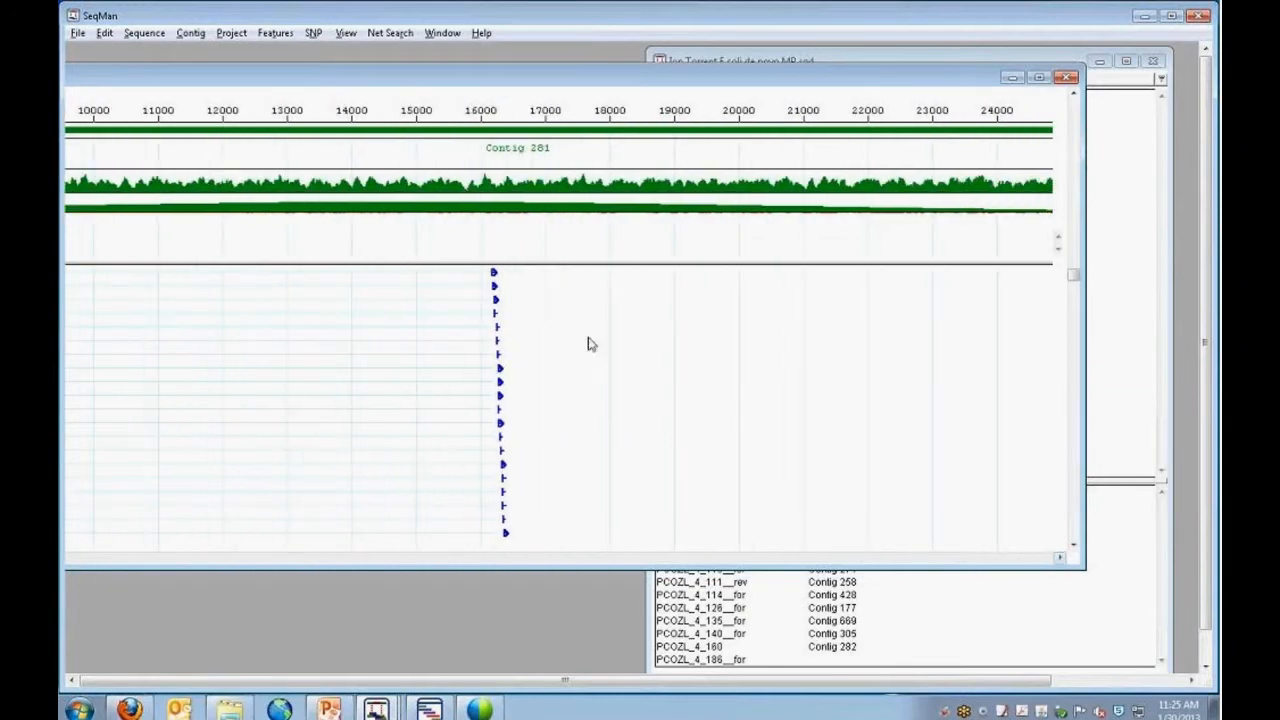
Select the read 1639_2675__for in Contig 281, check the views available for it, and shift the window to reveal its name.
left_click(494, 272)
right_click(494, 272)
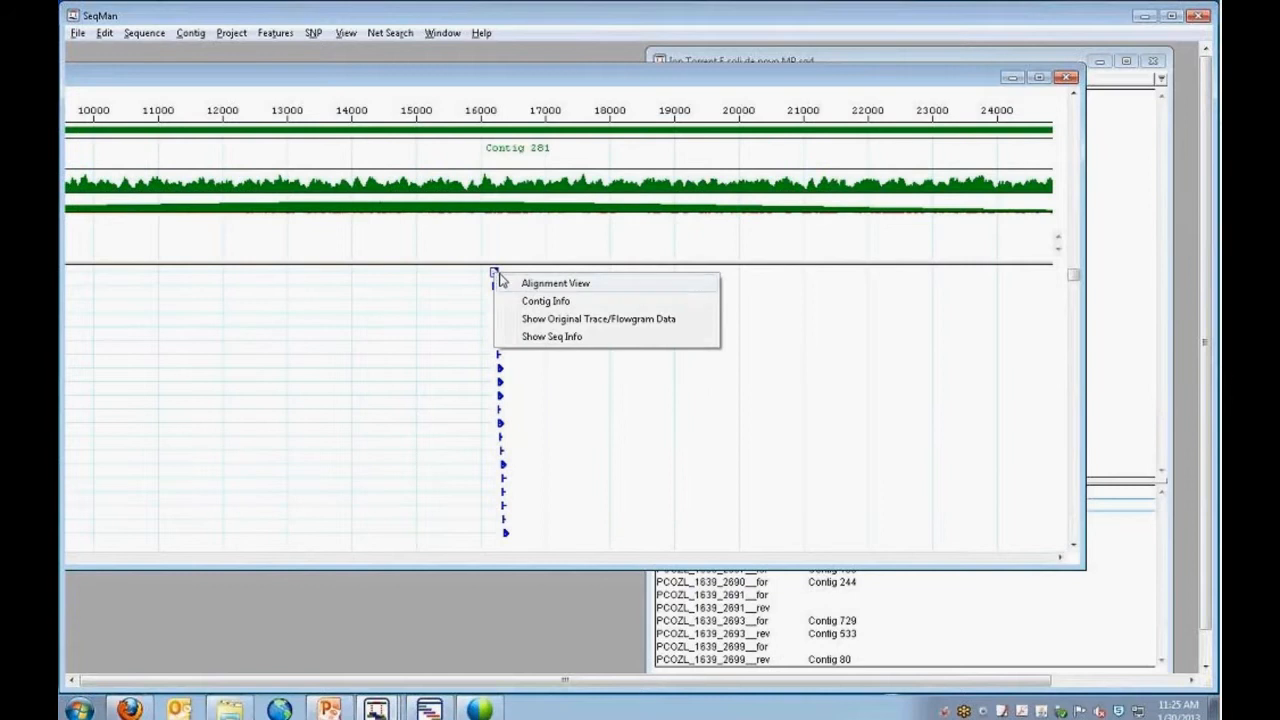
left_click_drag(544, 77, 736, 87)
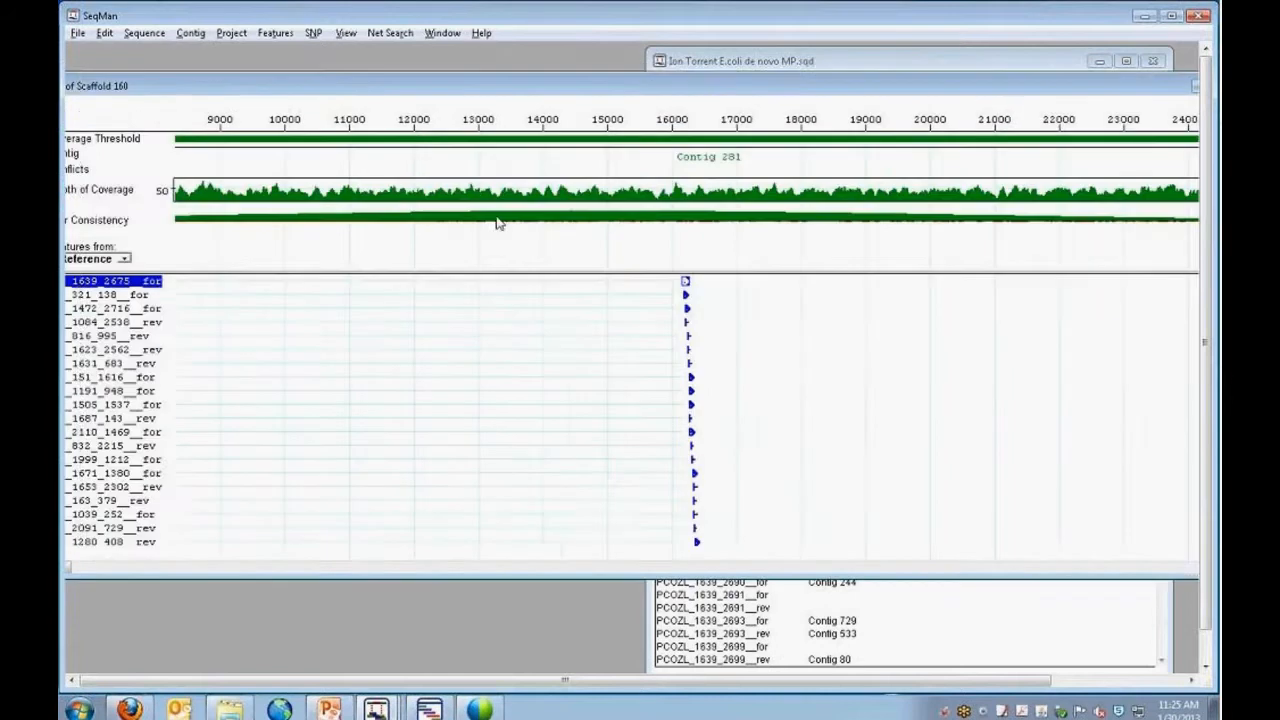
Show the reads of Scaffold 160 without their names and examine the pairs spanning the gap between Contig 281 and Contig 204.
left_click_drag(449, 87, 504, 92)
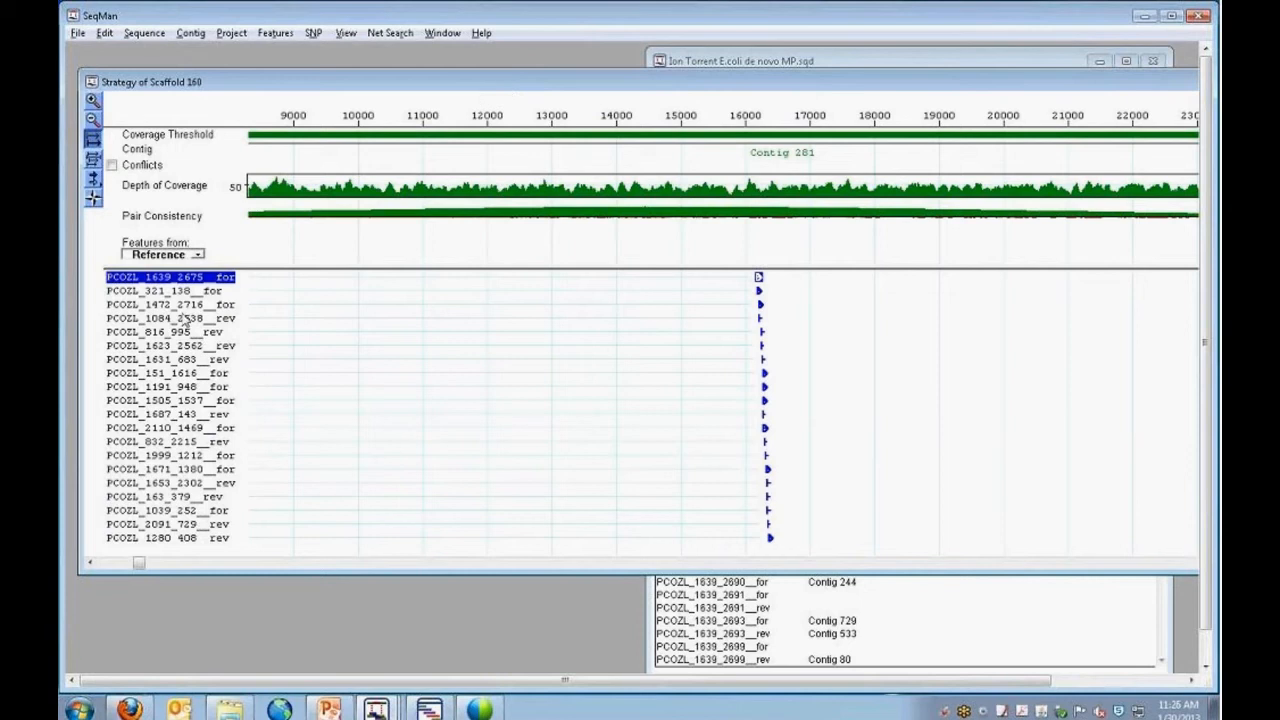
left_click(92, 158)
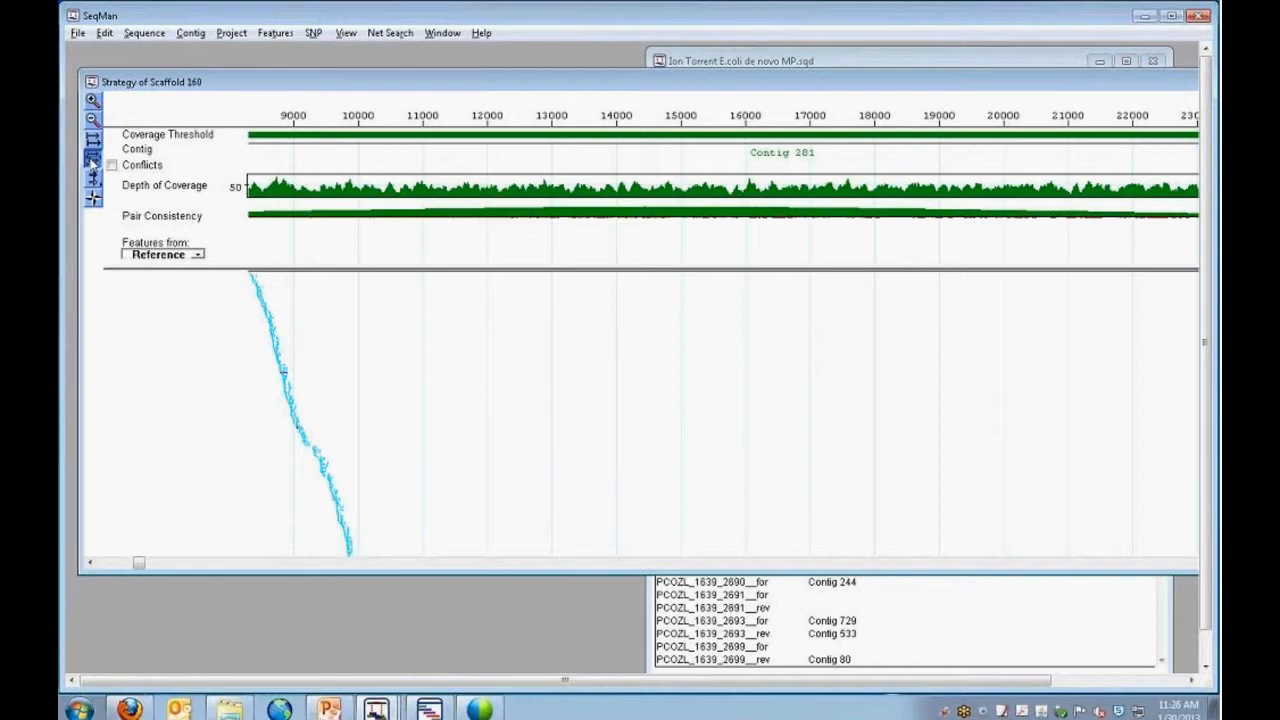
left_click_drag(139, 562, 185, 566)
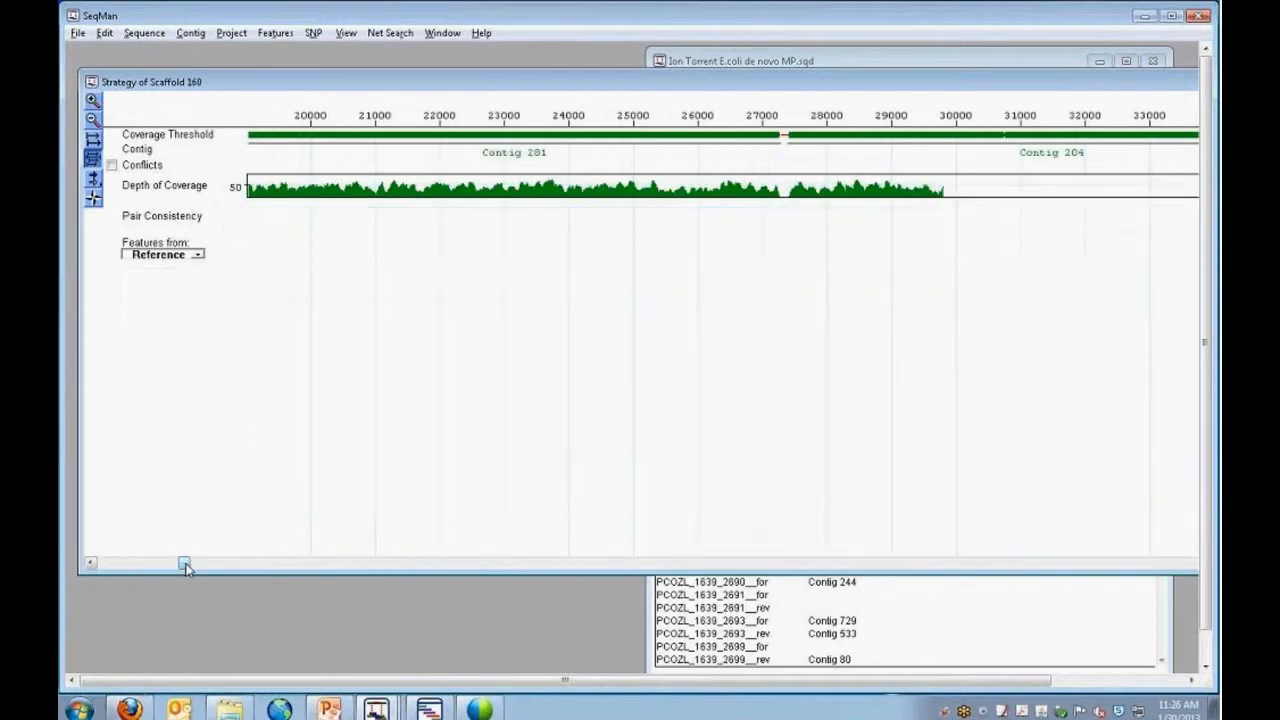
left_click(93, 119)
left_click(93, 119)
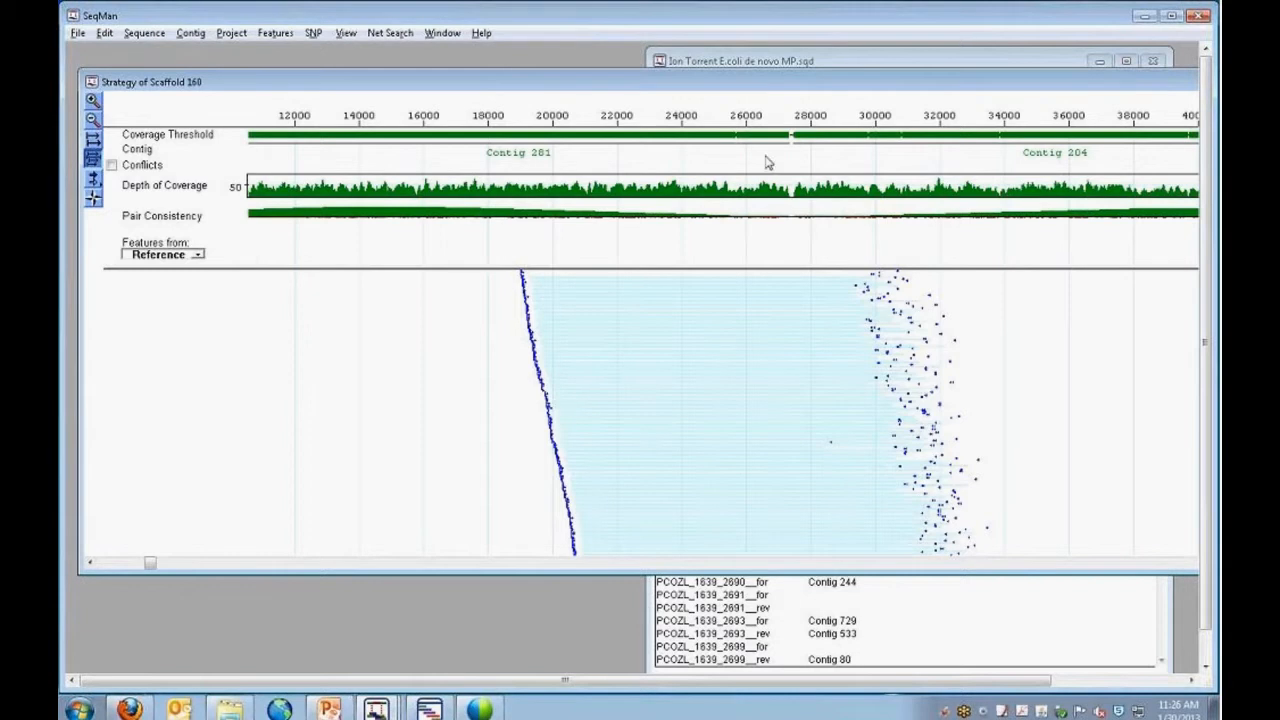
Move the Strategy window out of the way and send the consensus of Scaffold 160 to SeqBuilder.
left_click_drag(849, 86, 838, 265)
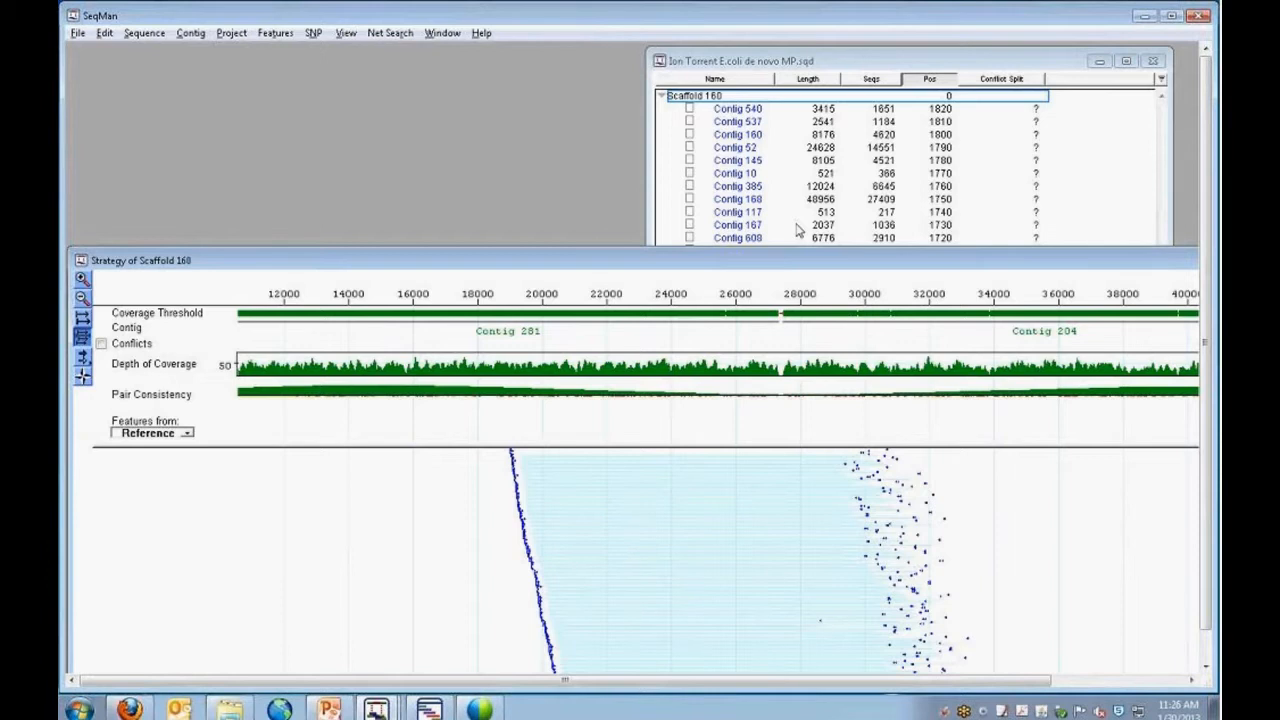
left_click(838, 66)
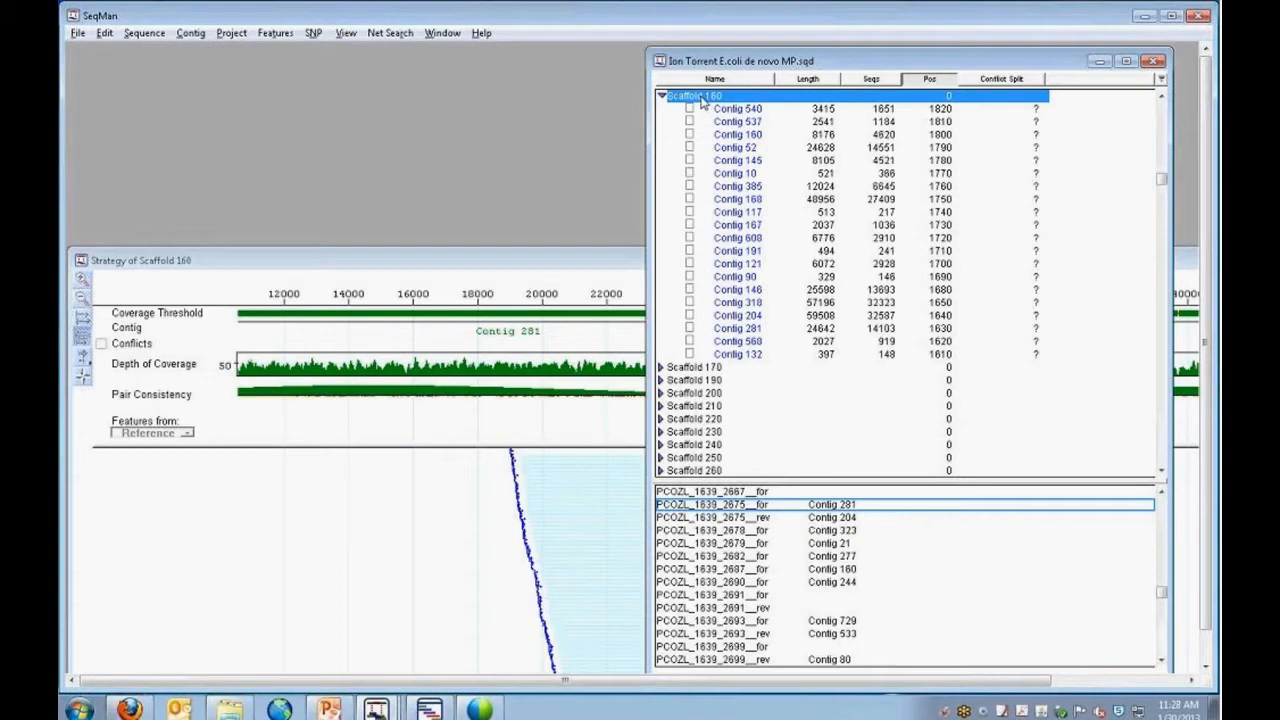
left_click(78, 35)
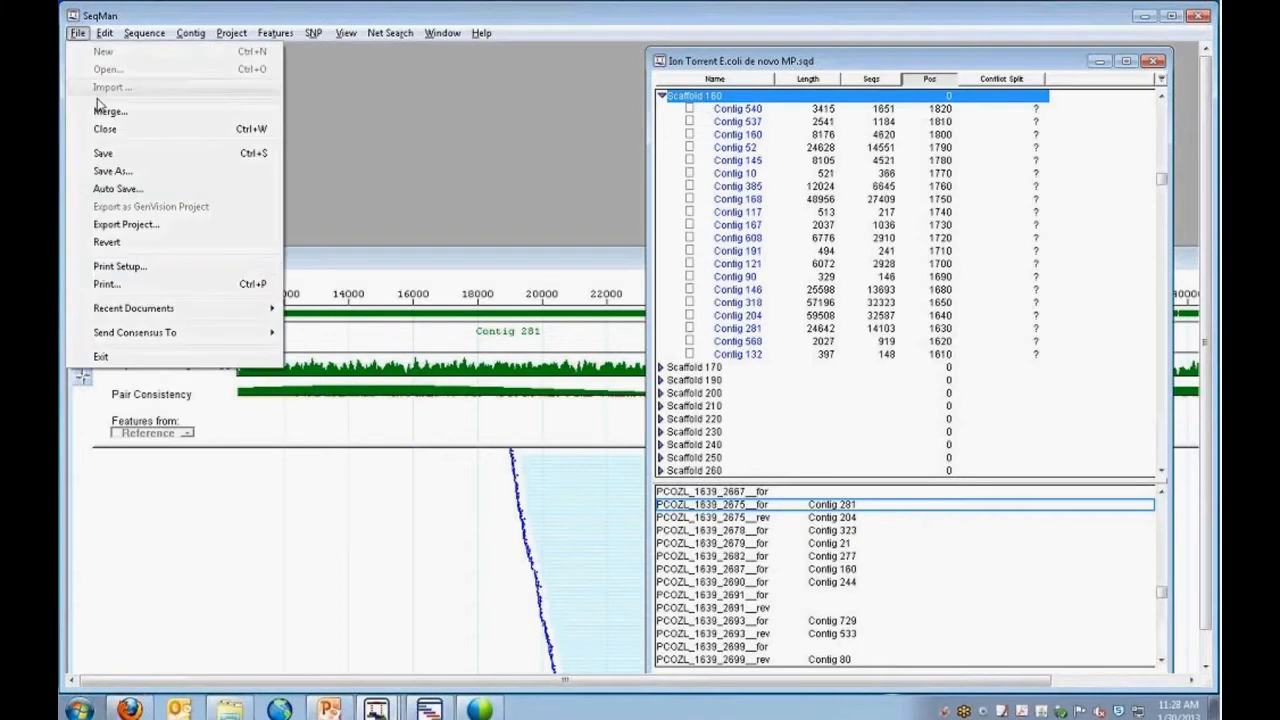
mouse_move(137, 344)
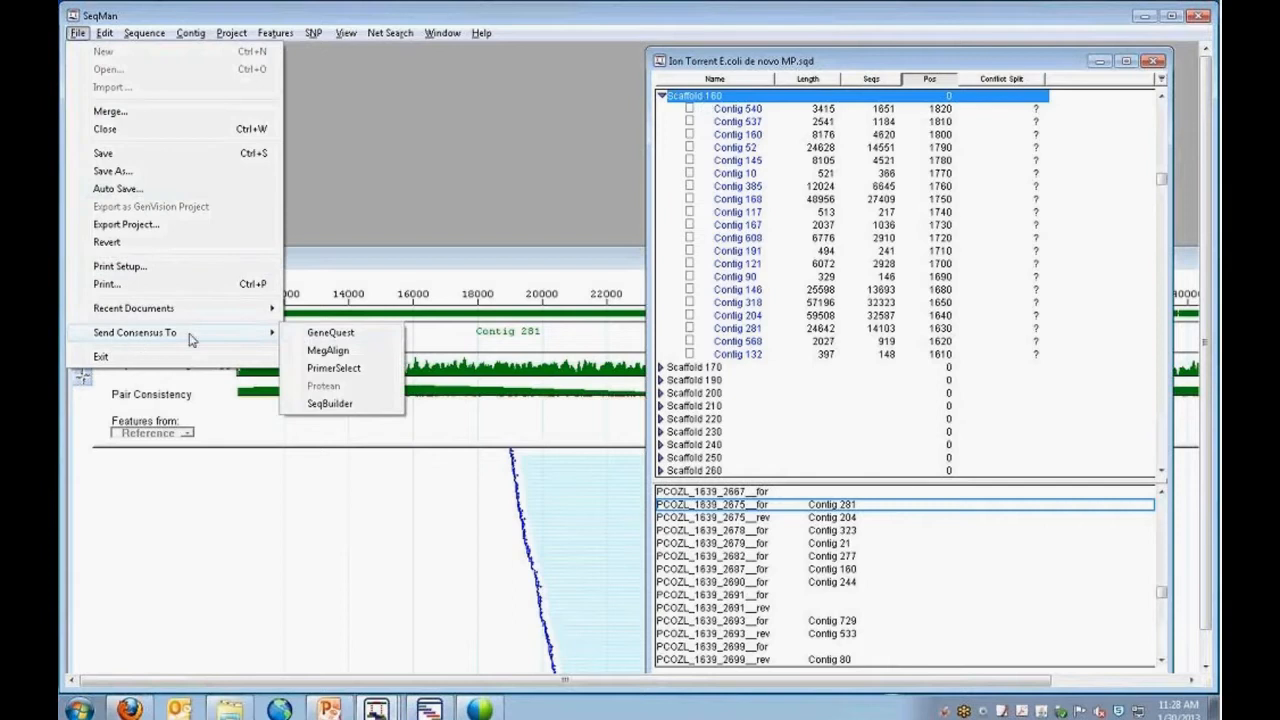
left_click(329, 404)
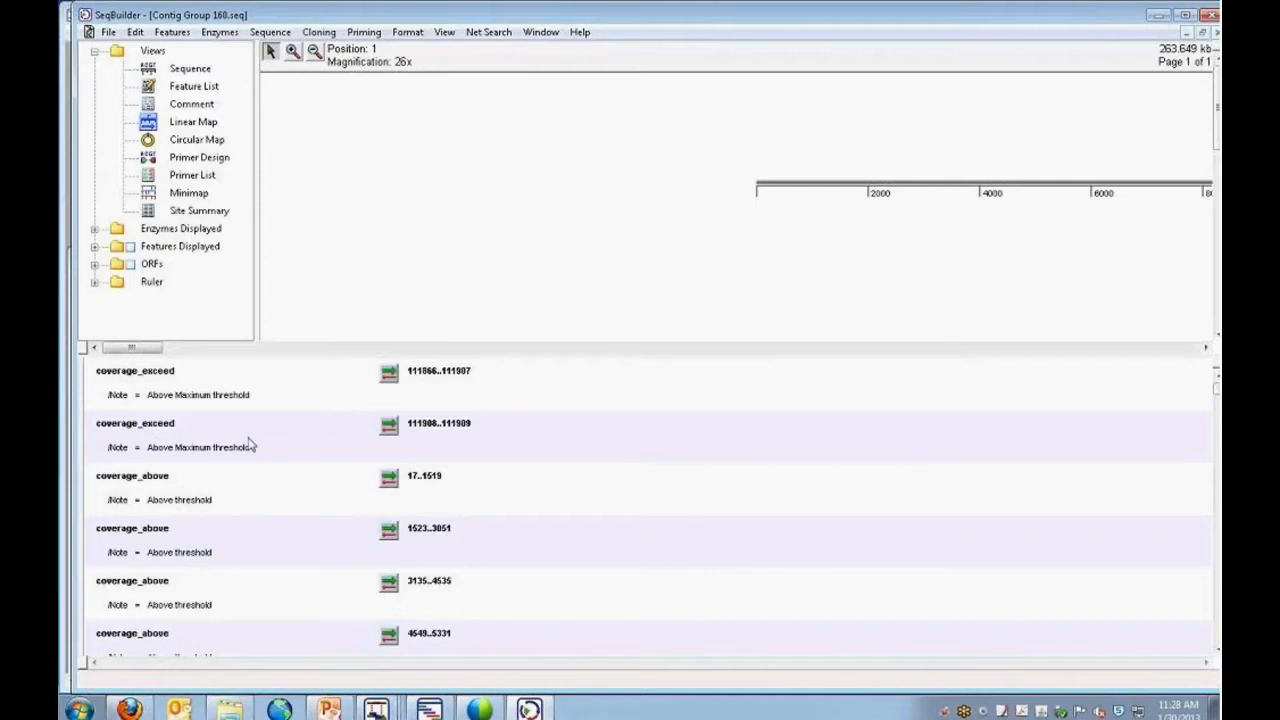
Reveal the list of views for the lower pane and show the Primer List in it, below the linear map.
left_click_drag(82, 432, 300, 458)
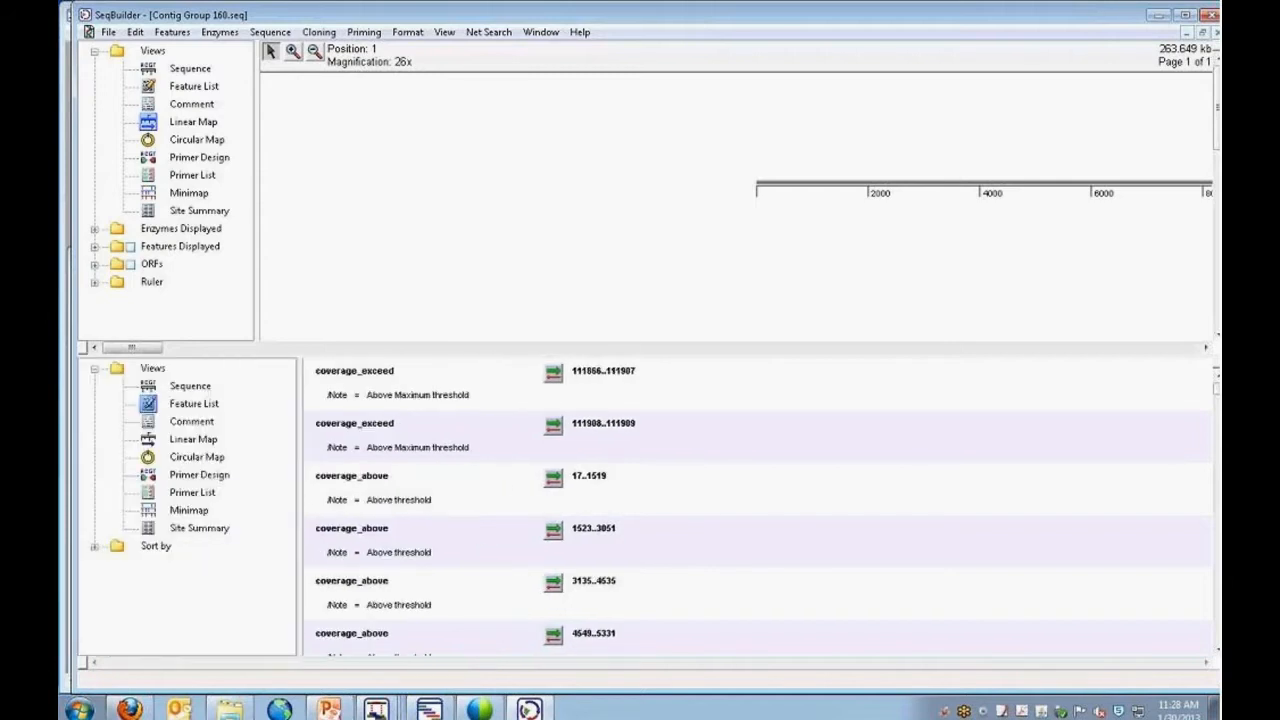
left_click(195, 494)
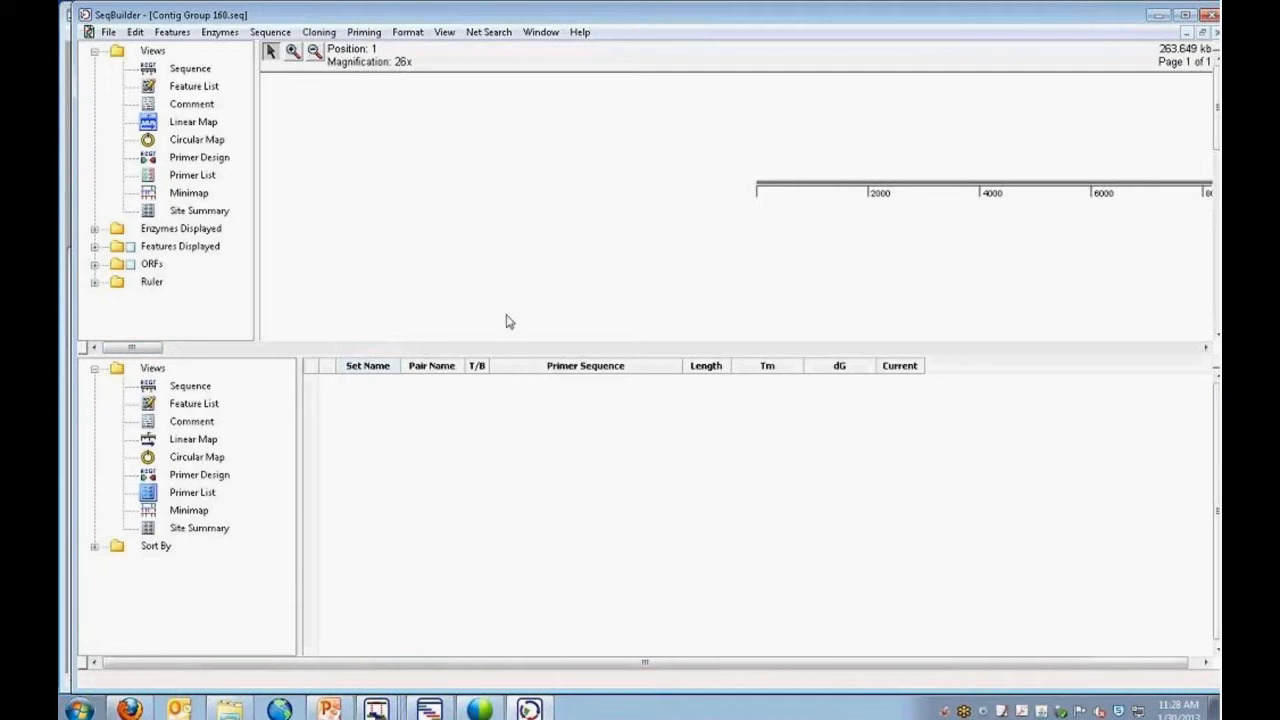
left_click(1205, 349)
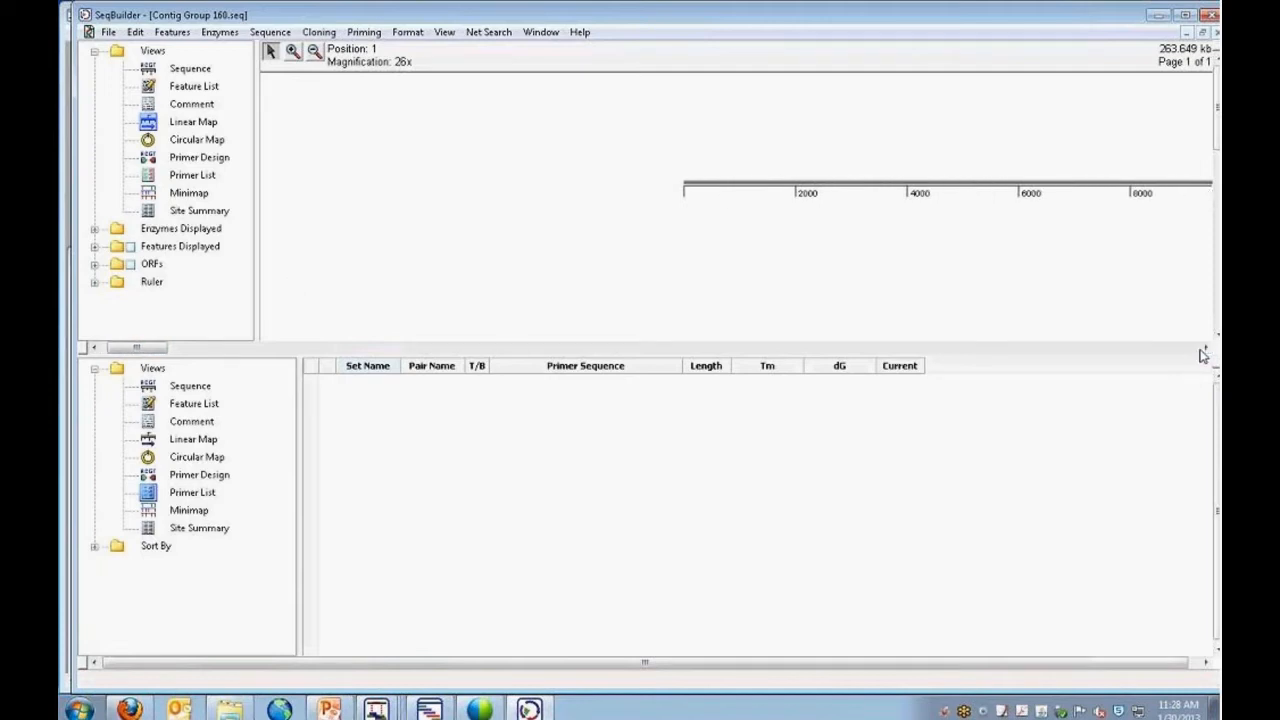
left_click(1202, 350)
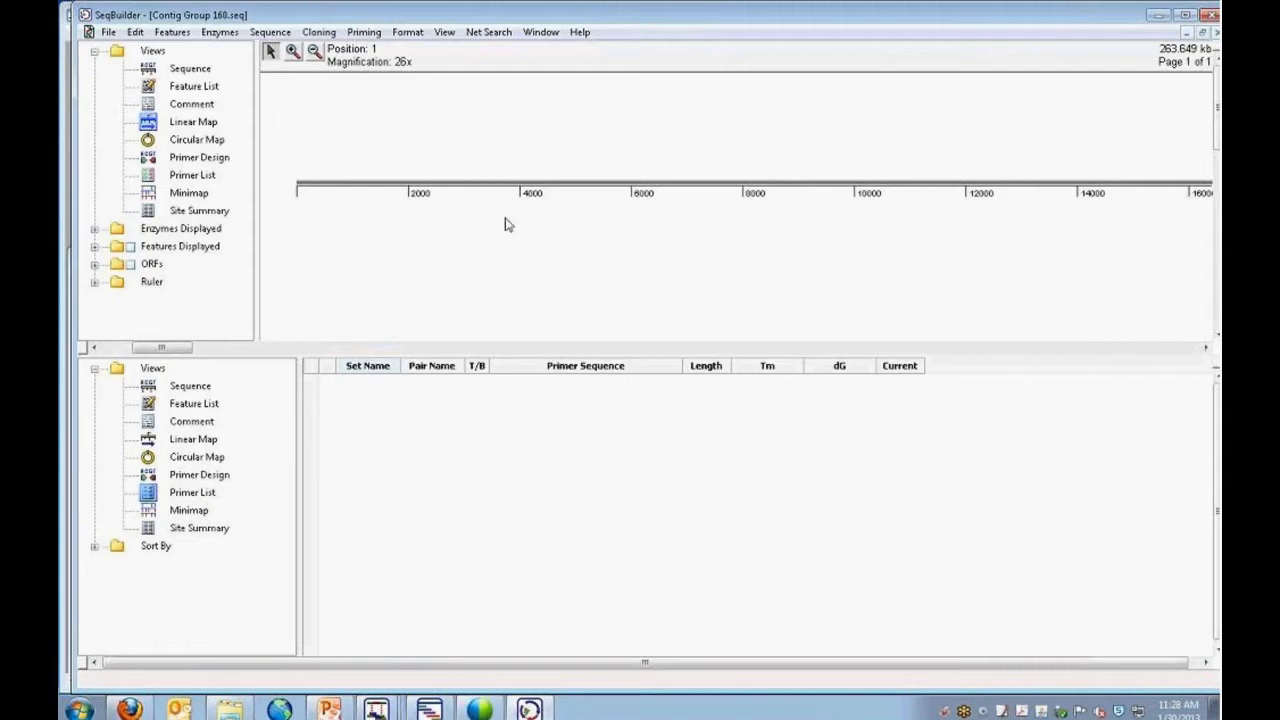
Expand the displayed features down to the feature types, widen their list, and display the gap features on the linear map.
left_click(95, 247)
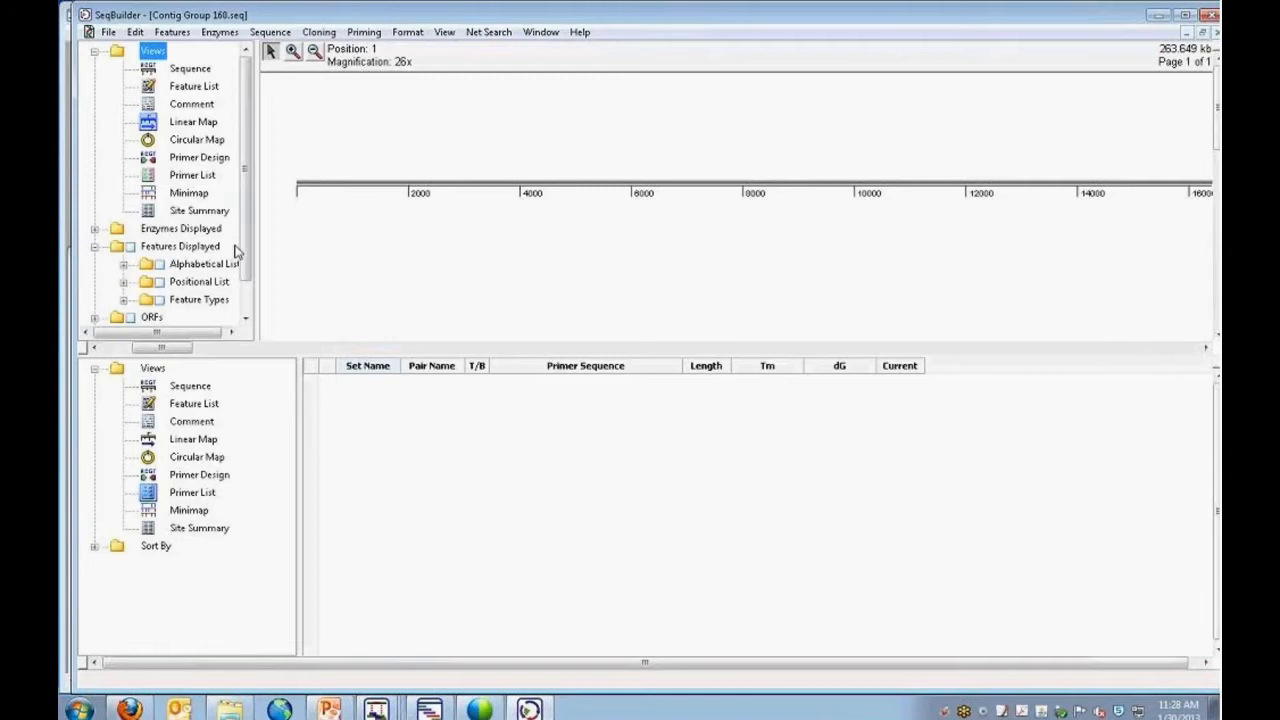
scroll(237, 252, "down", 2)
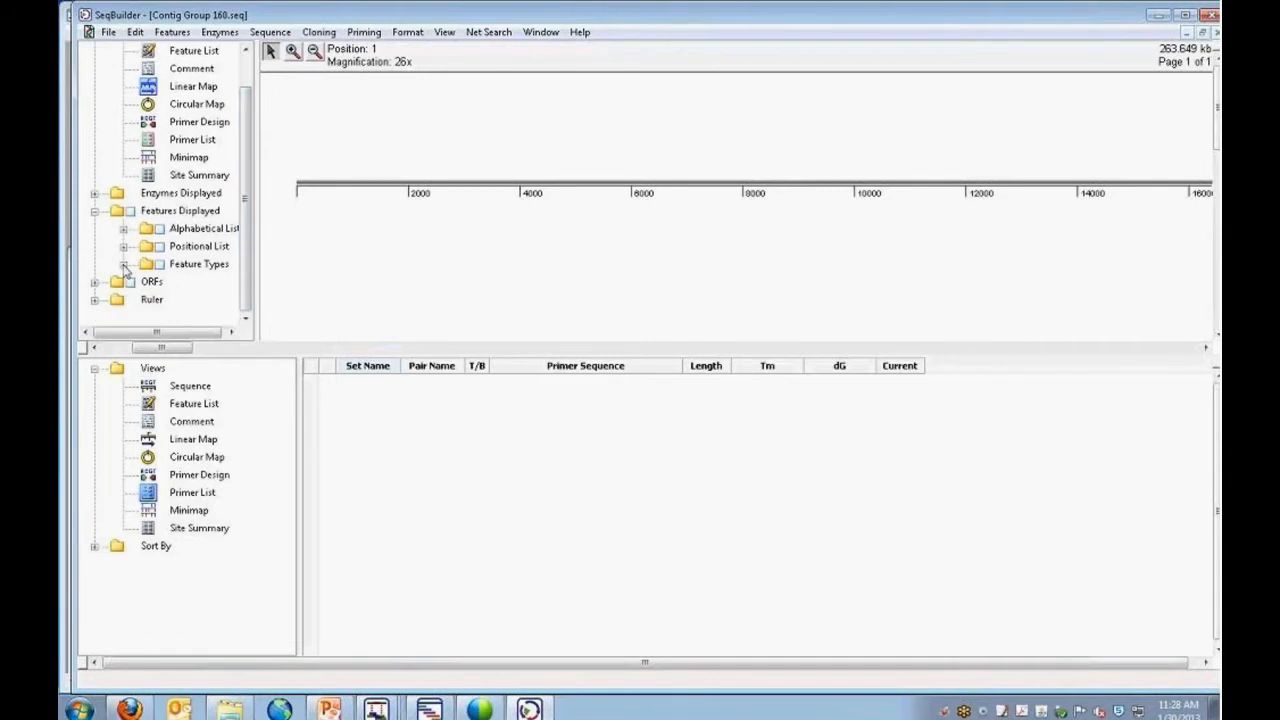
left_click(123, 264)
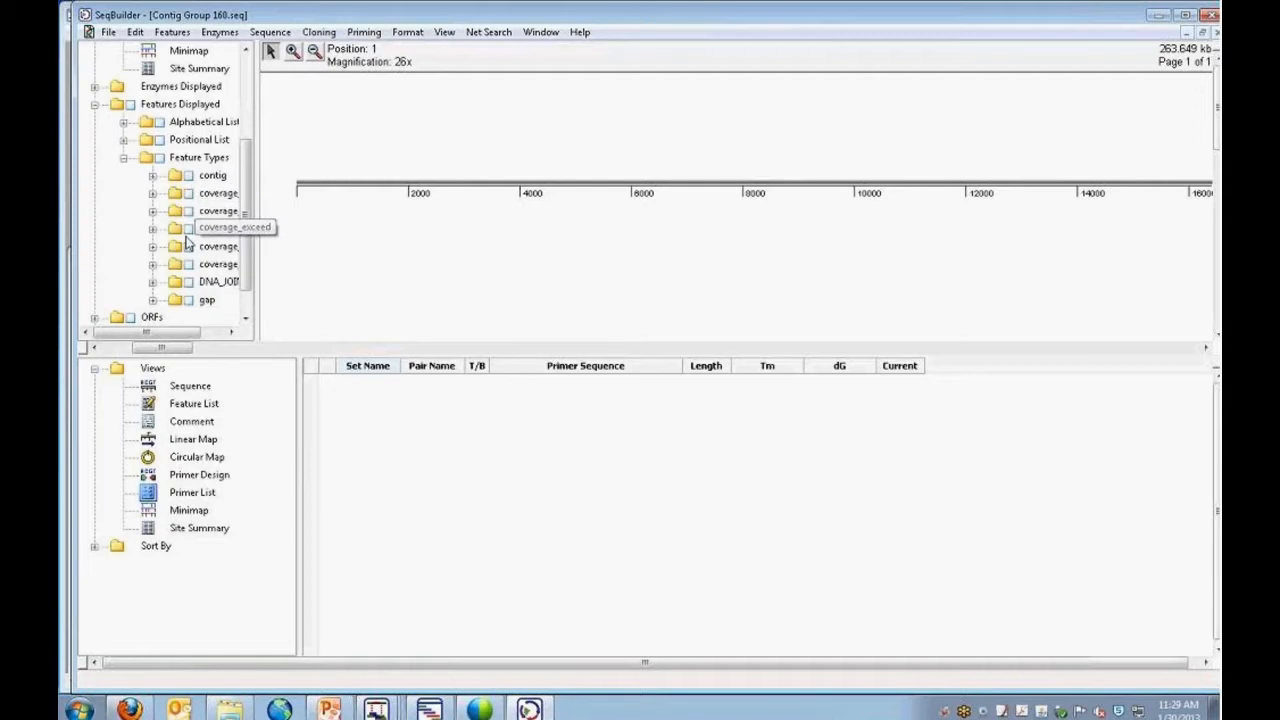
left_click_drag(256, 195, 337, 200)
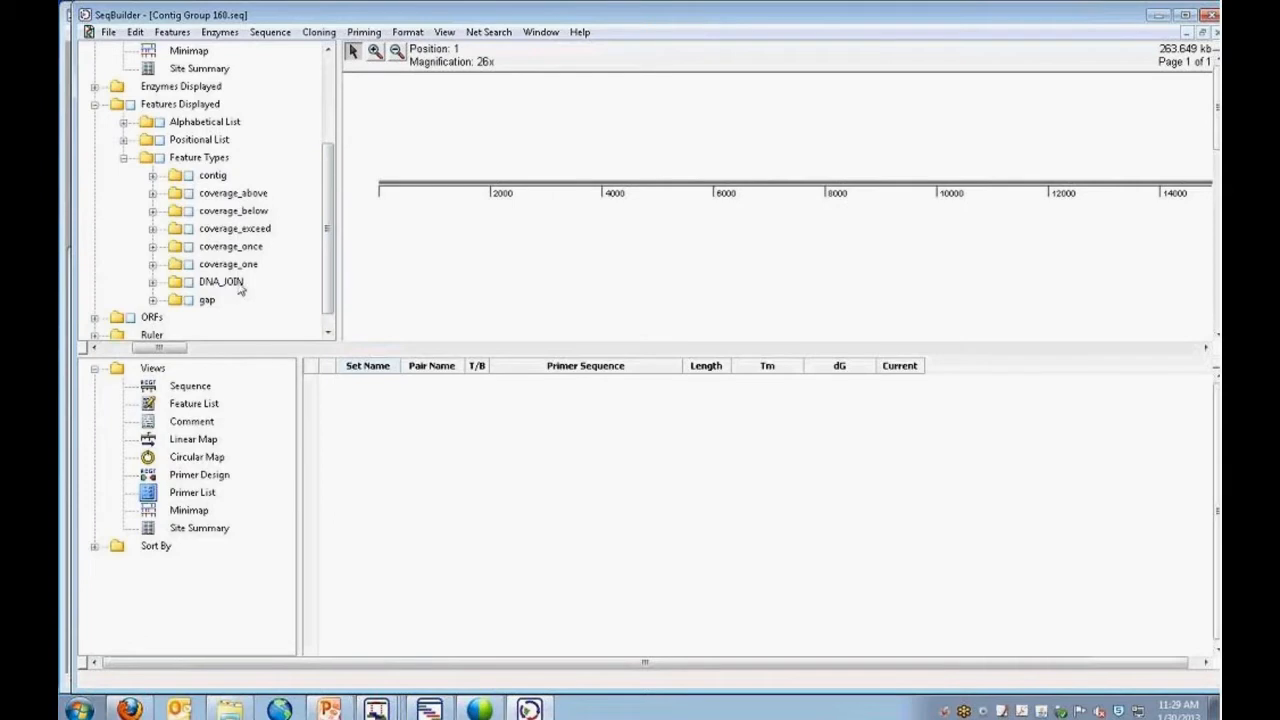
left_click(189, 300)
Show the sequence in the lower pane and select the gap feature just after position 3000 on the linear map.
left_click(375, 52)
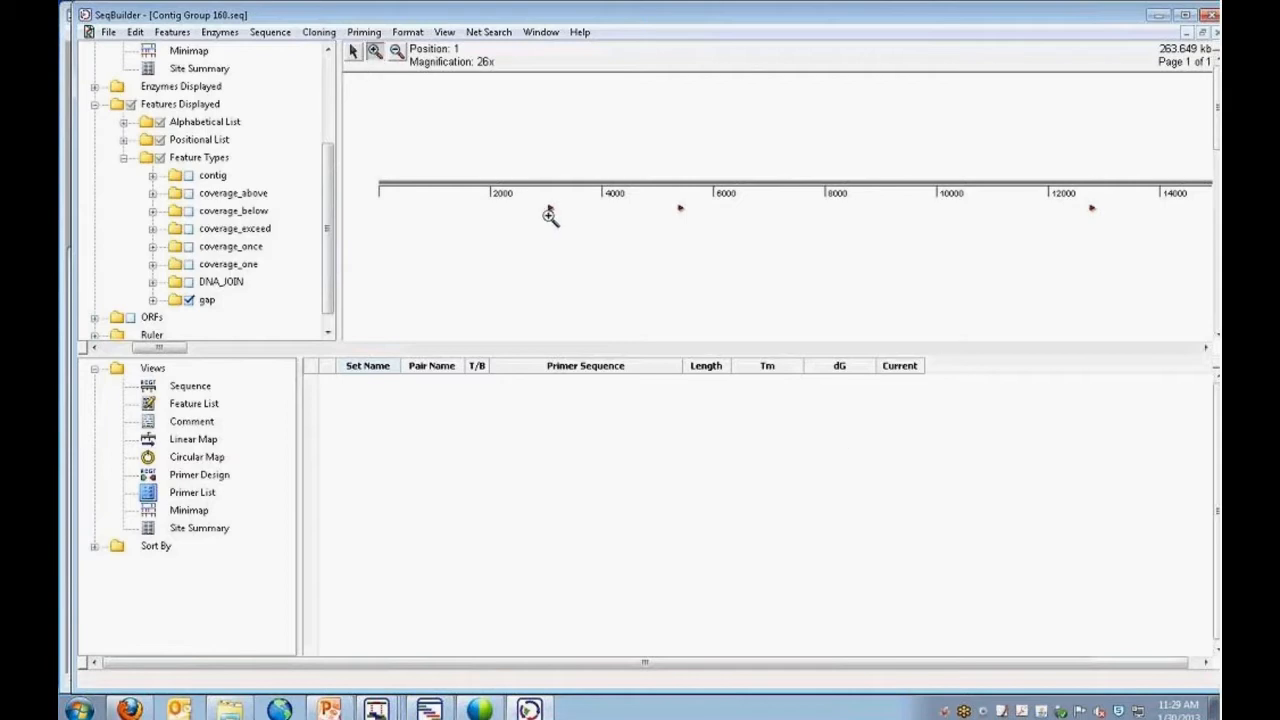
left_click(549, 214)
left_click(772, 210)
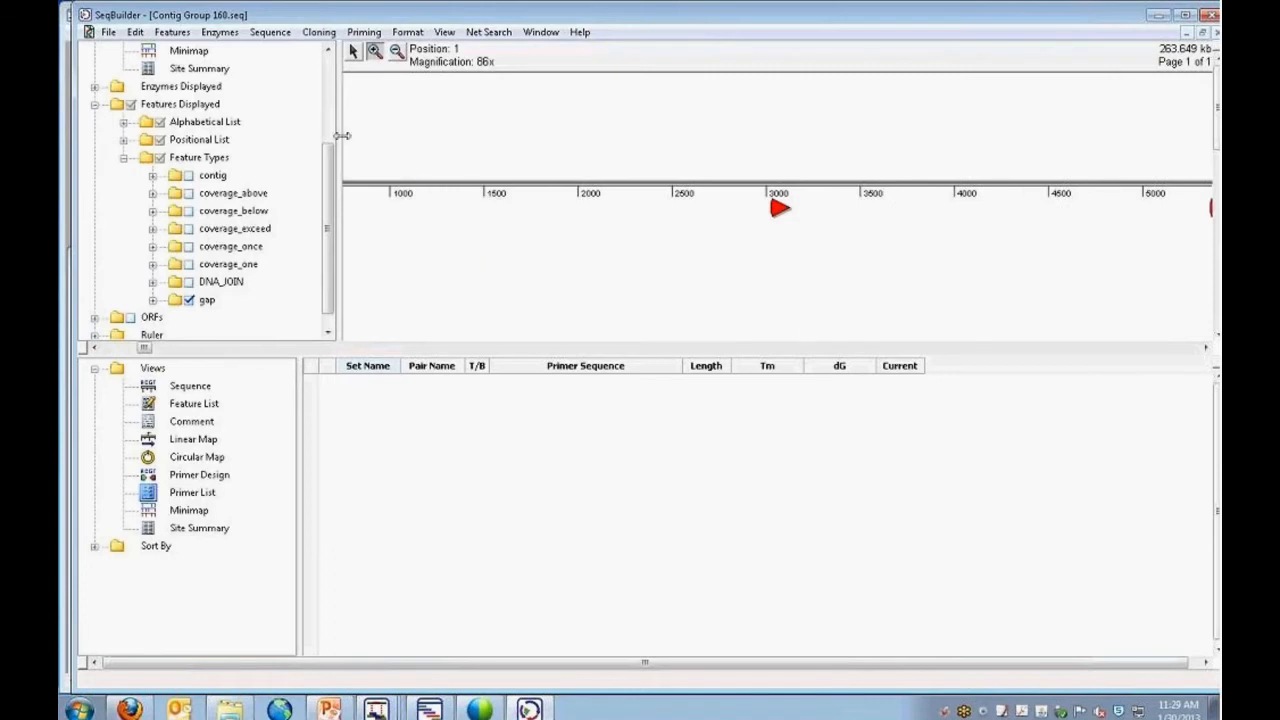
left_click_drag(328, 230, 328, 145)
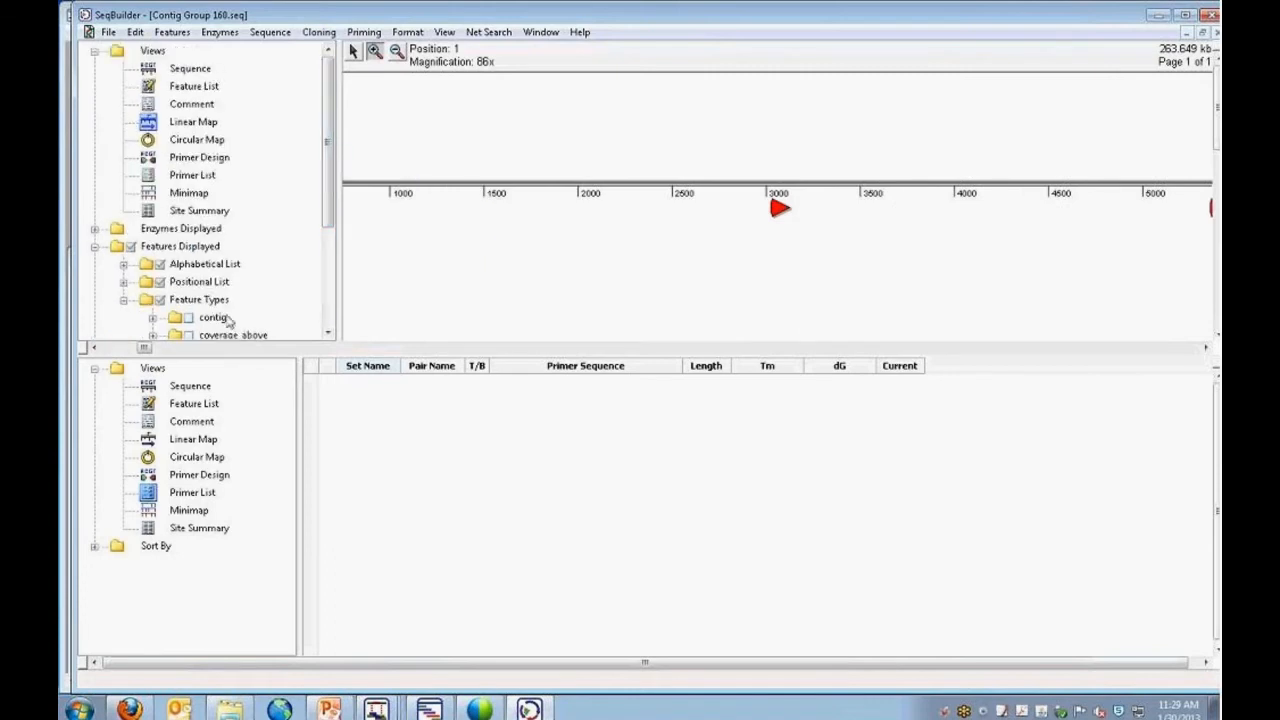
left_click(194, 390)
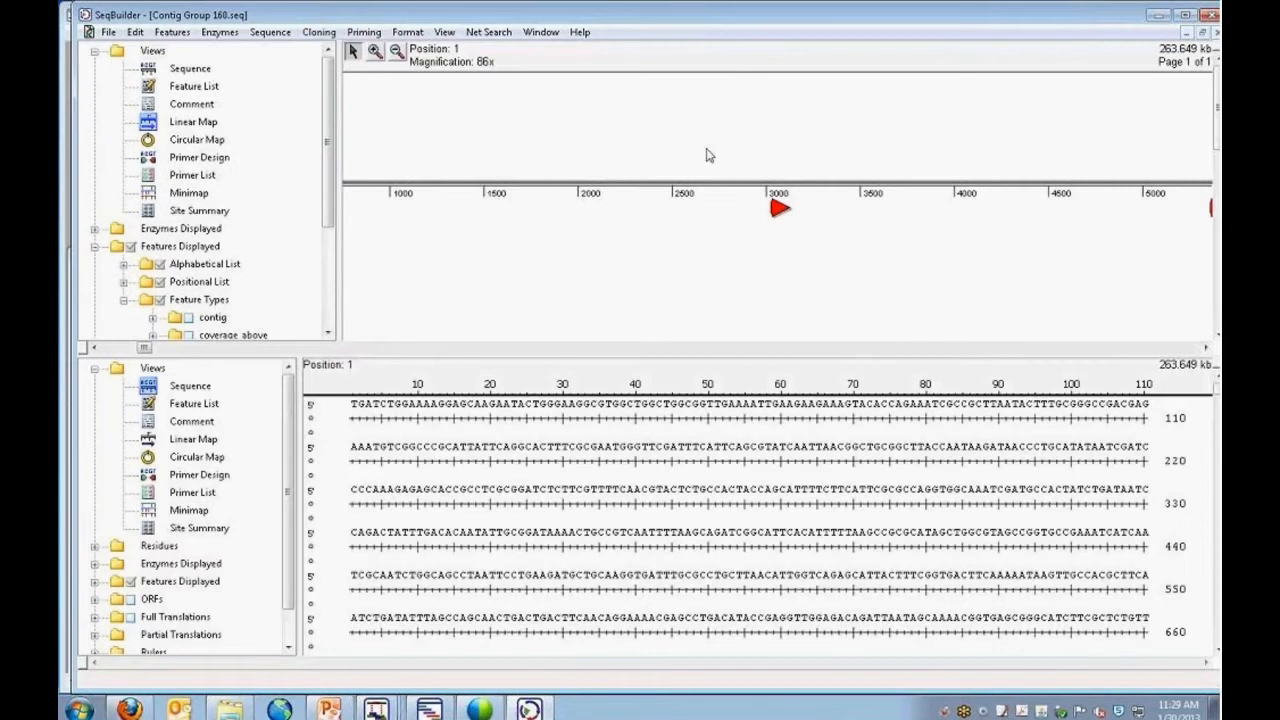
left_click(778, 210)
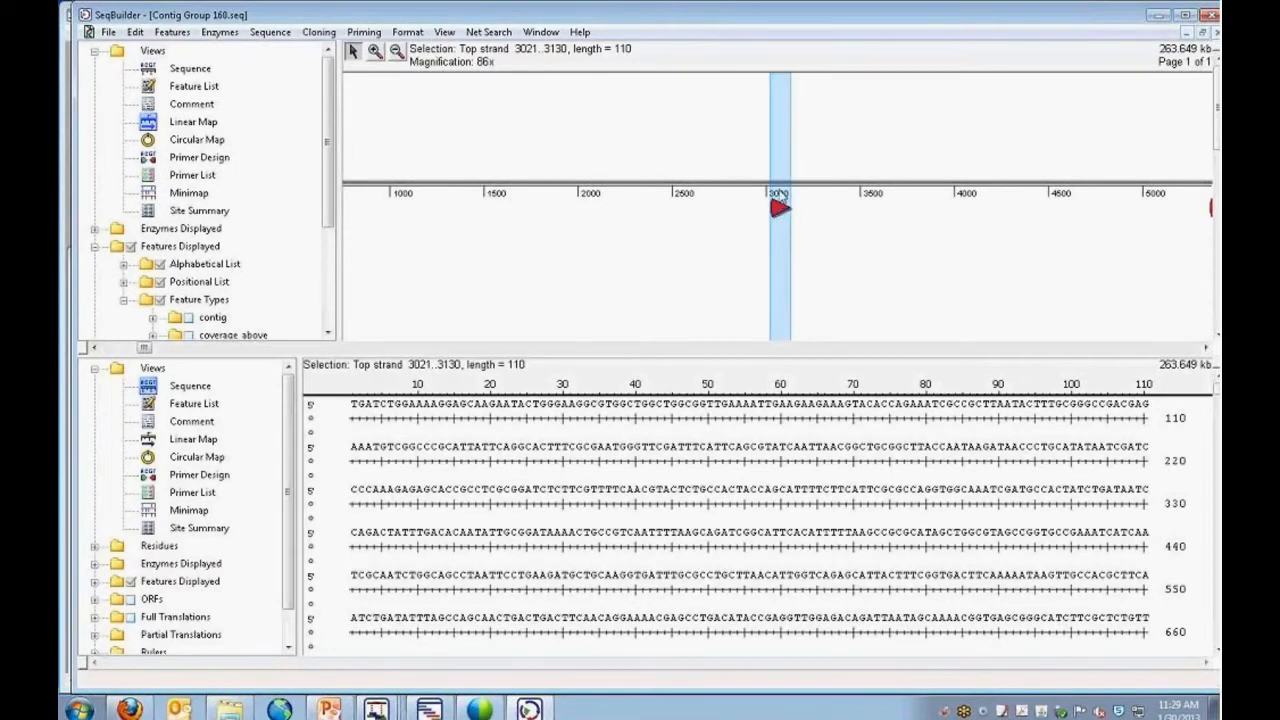
left_click(779, 191)
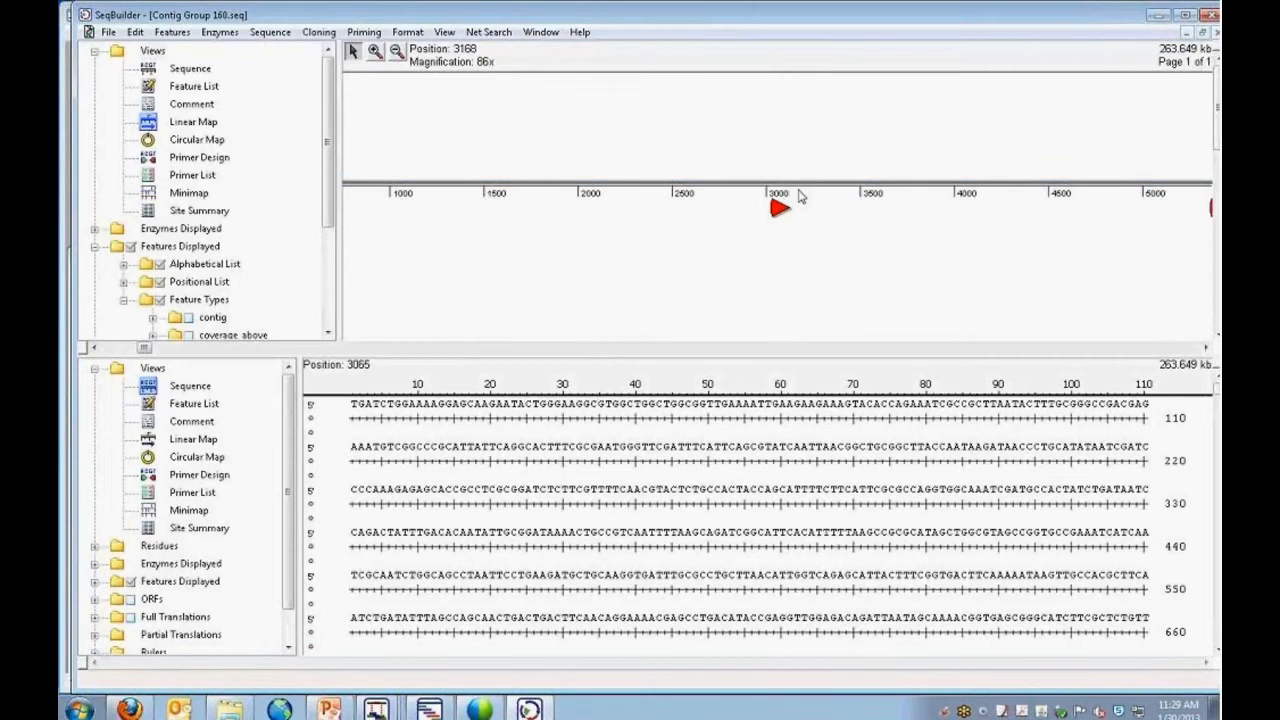
left_click(779, 214)
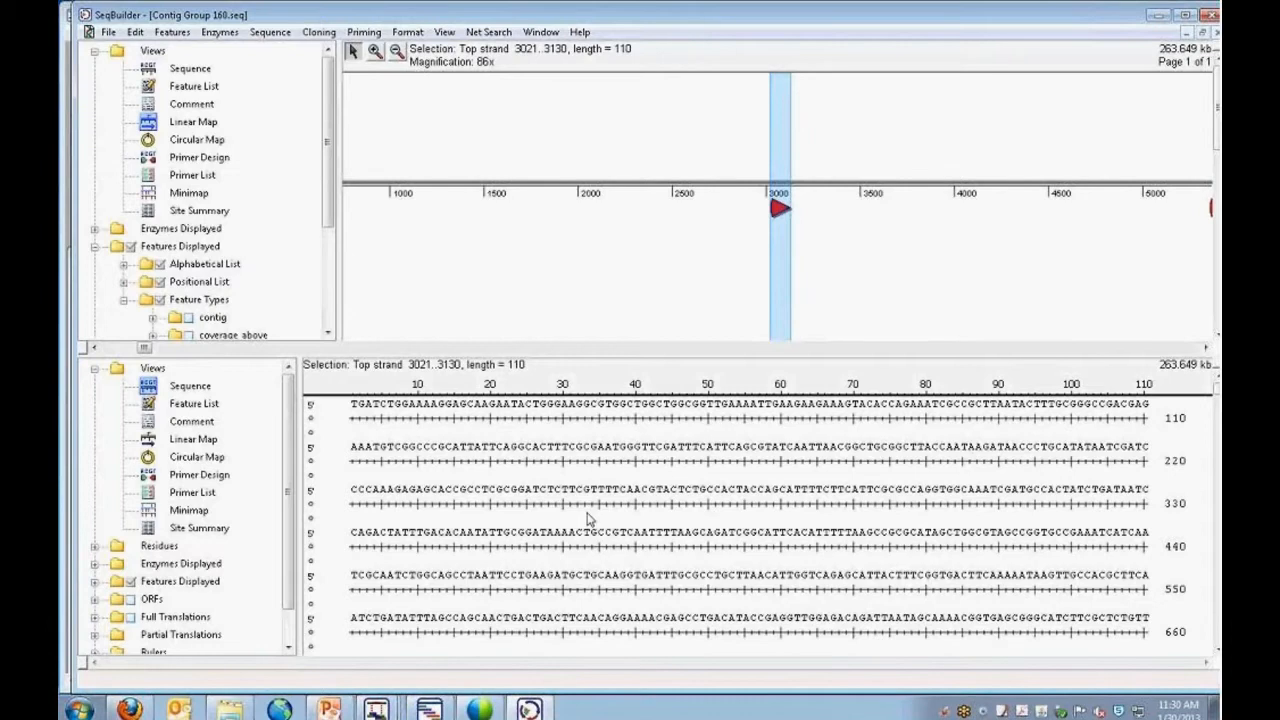
Return the lower pane to the Primer List and make the linear map pane above it taller.
left_click(192, 492)
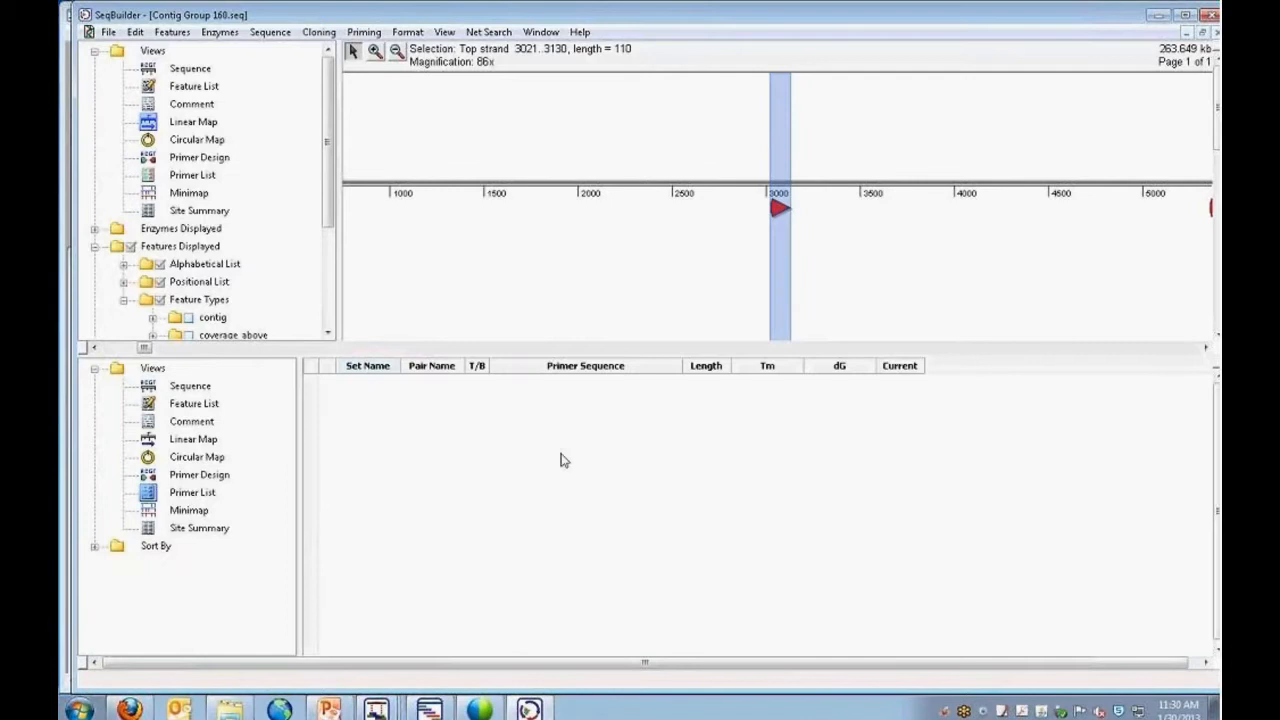
left_click_drag(574, 352, 768, 480)
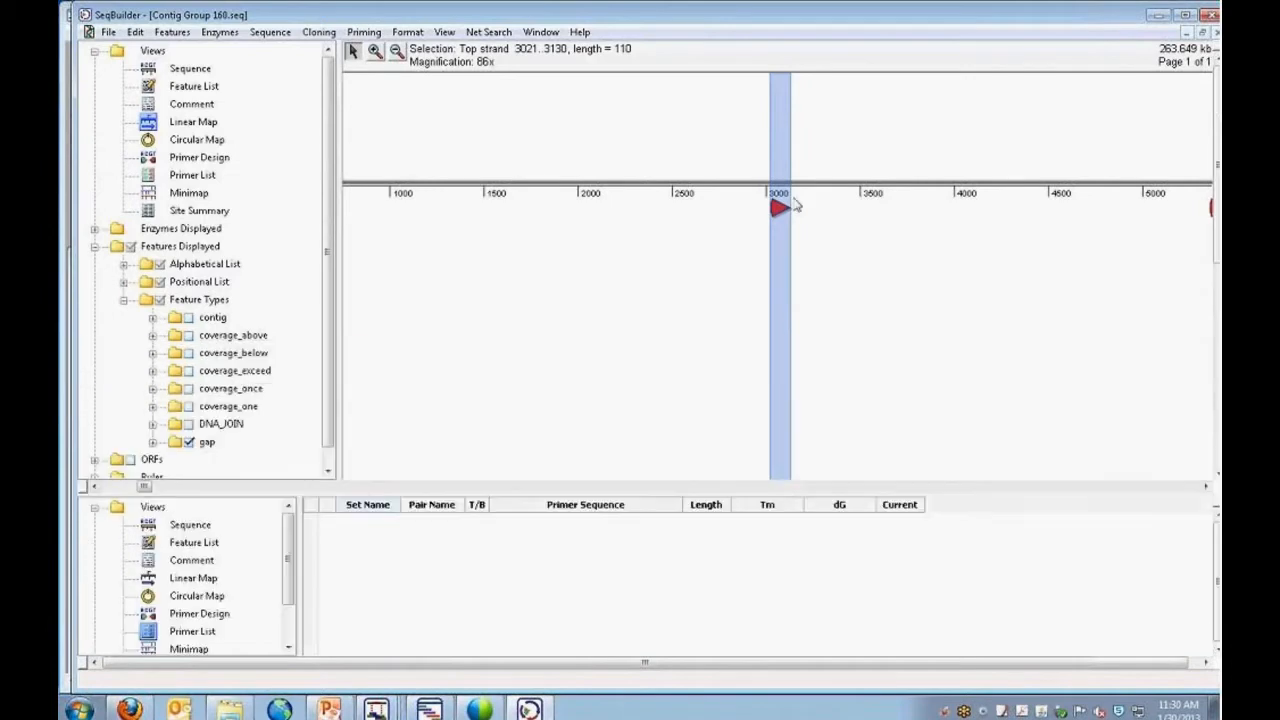
left_click(368, 36)
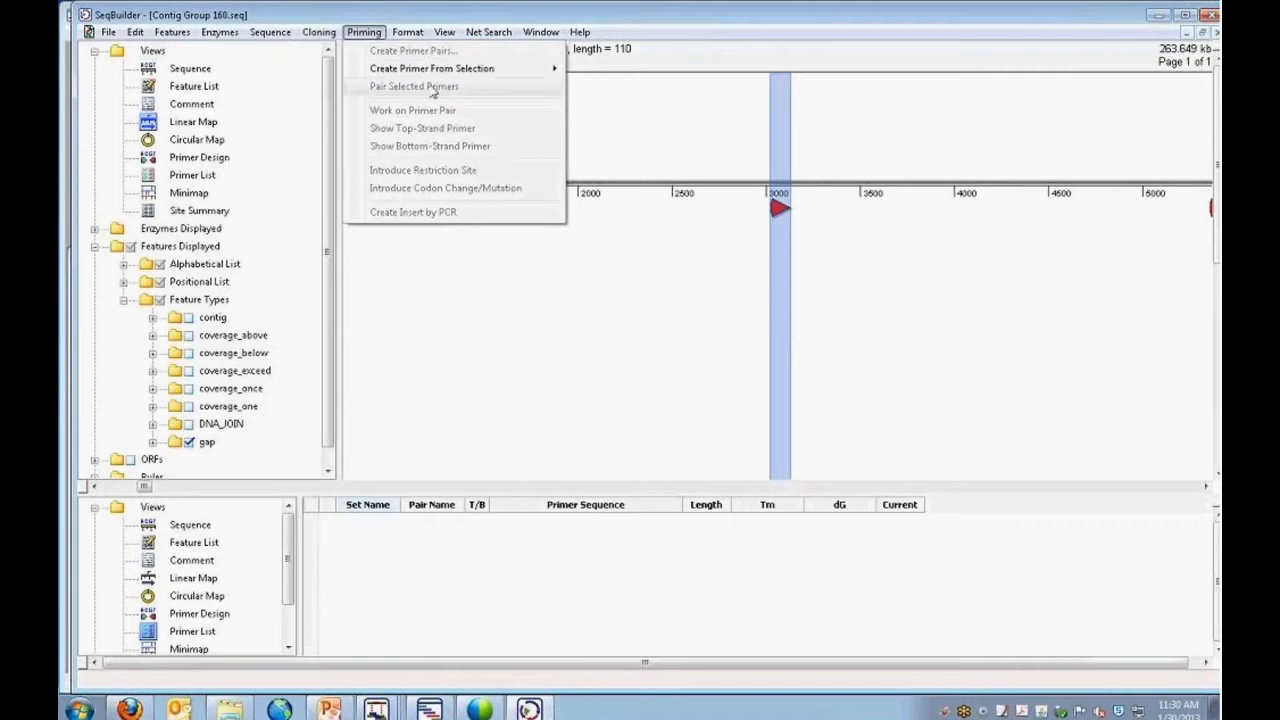
left_click(712, 182)
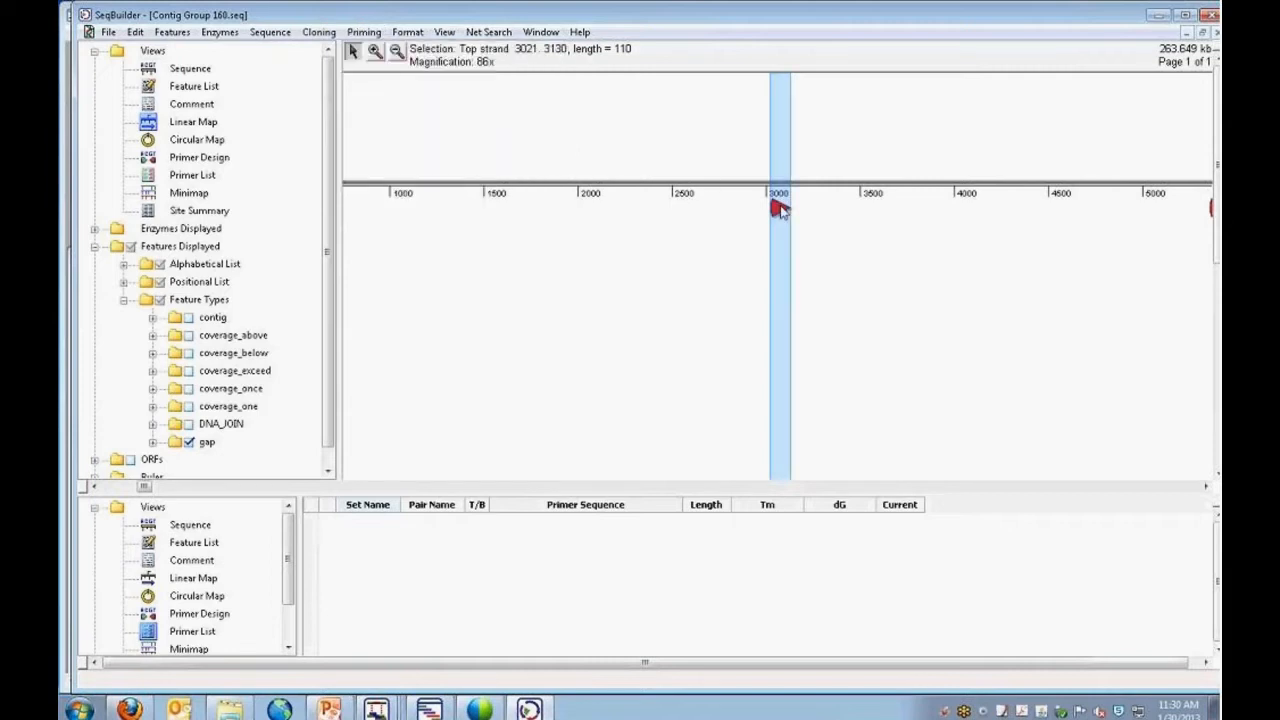
Start creating primer pairs for the selected gap, choosing optimal primer locations that stay within 100 bp of the selection.
left_click(363, 32)
left_click(381, 56)
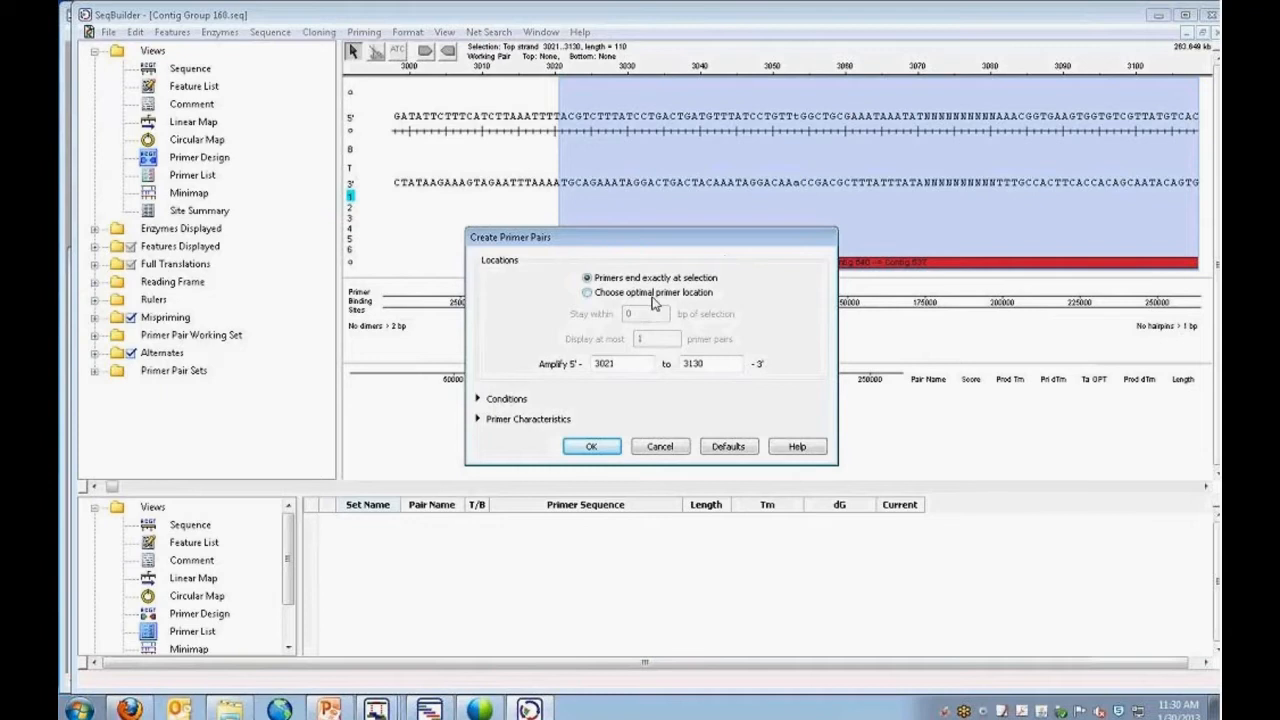
left_click(588, 293)
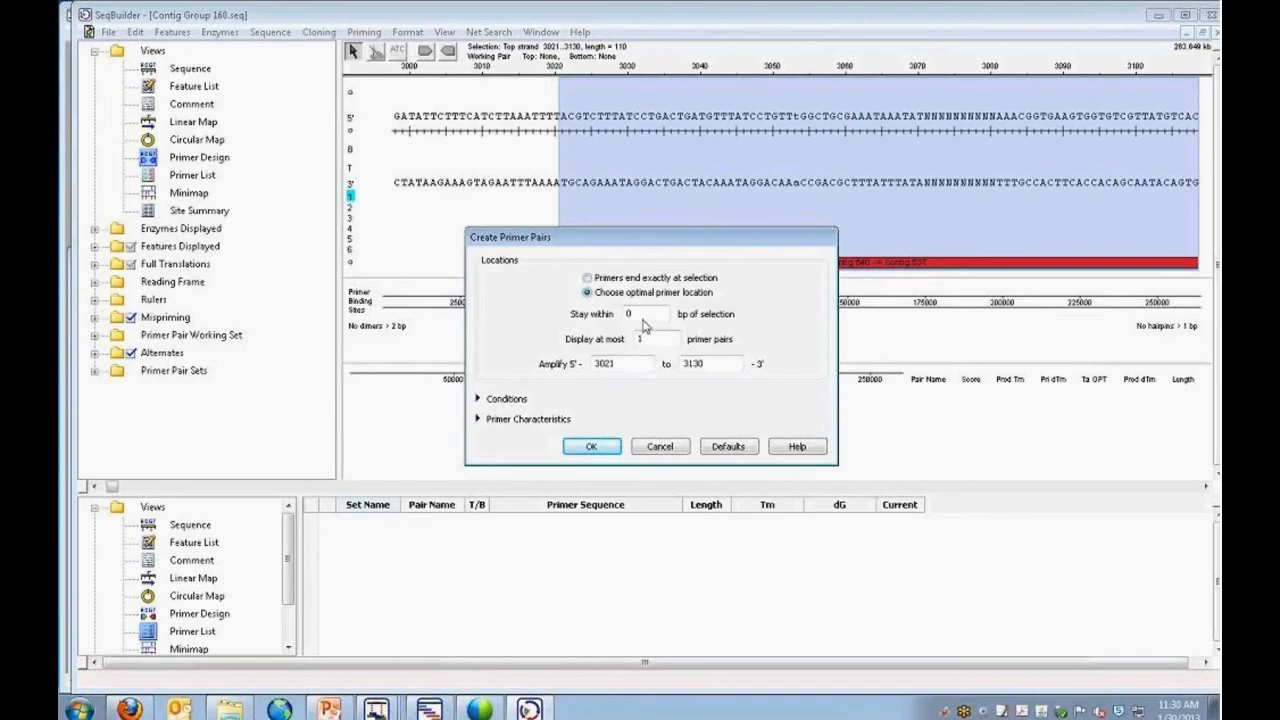
left_click(627, 314)
type("100")
Check the conditions and primer characteristics, create the primer pair for the gap, and enlarge the Primer List pane.
left_click(478, 399)
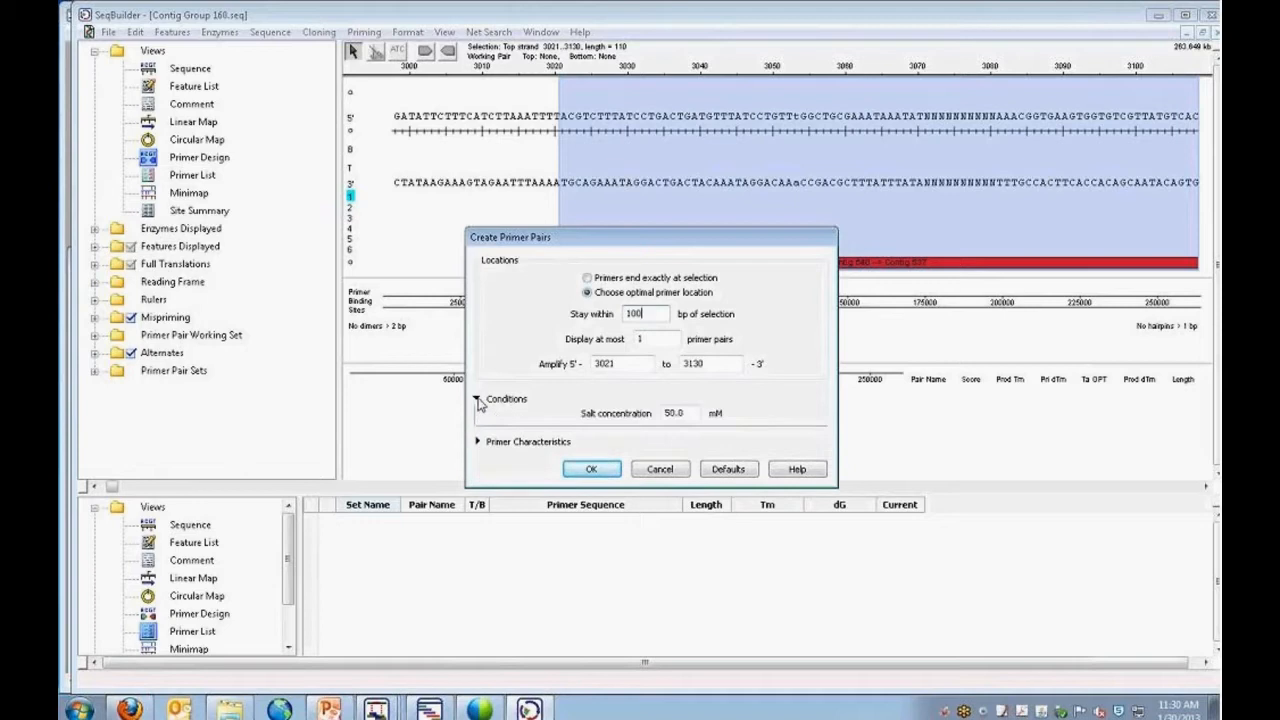
left_click(478, 399)
left_click(478, 420)
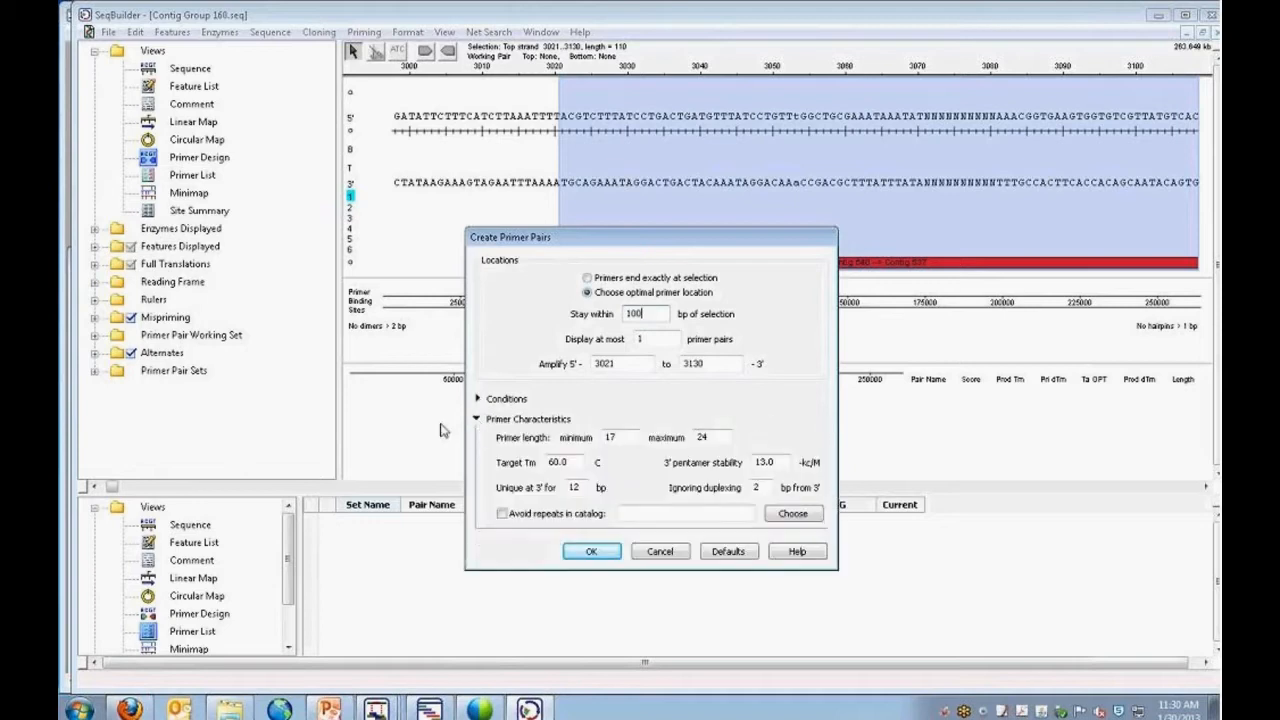
left_click(478, 420)
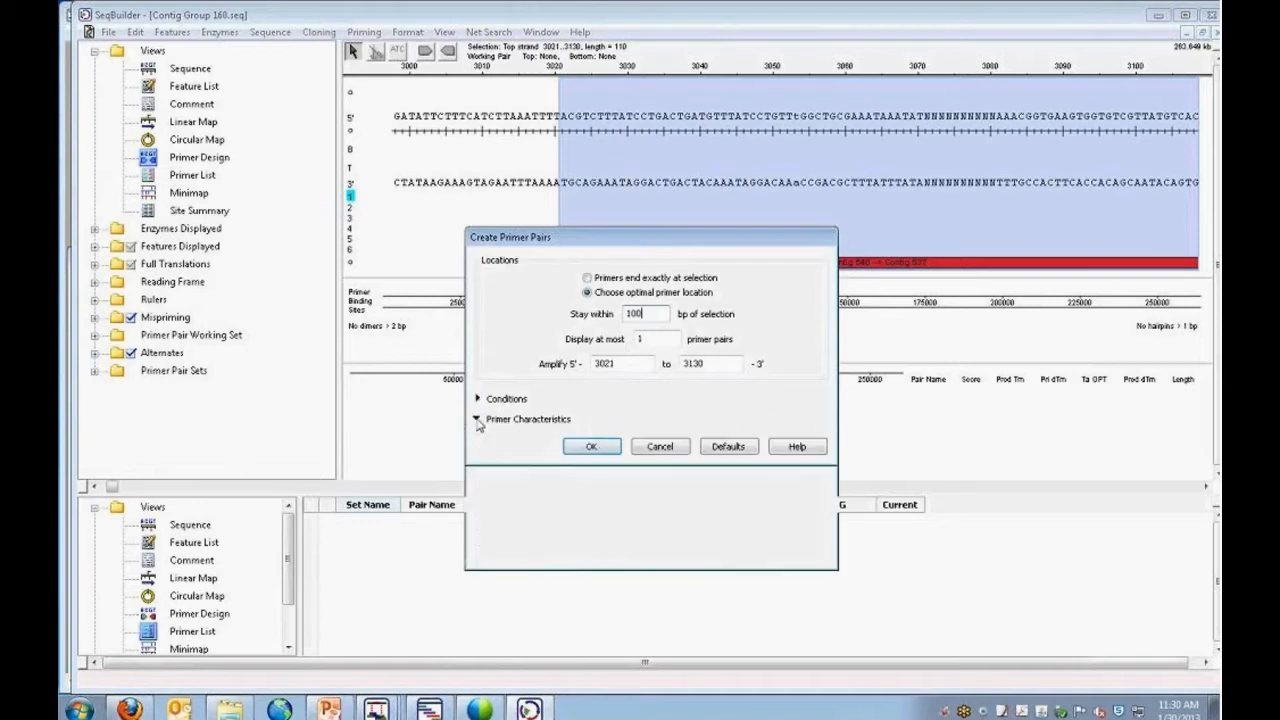
left_click(592, 447)
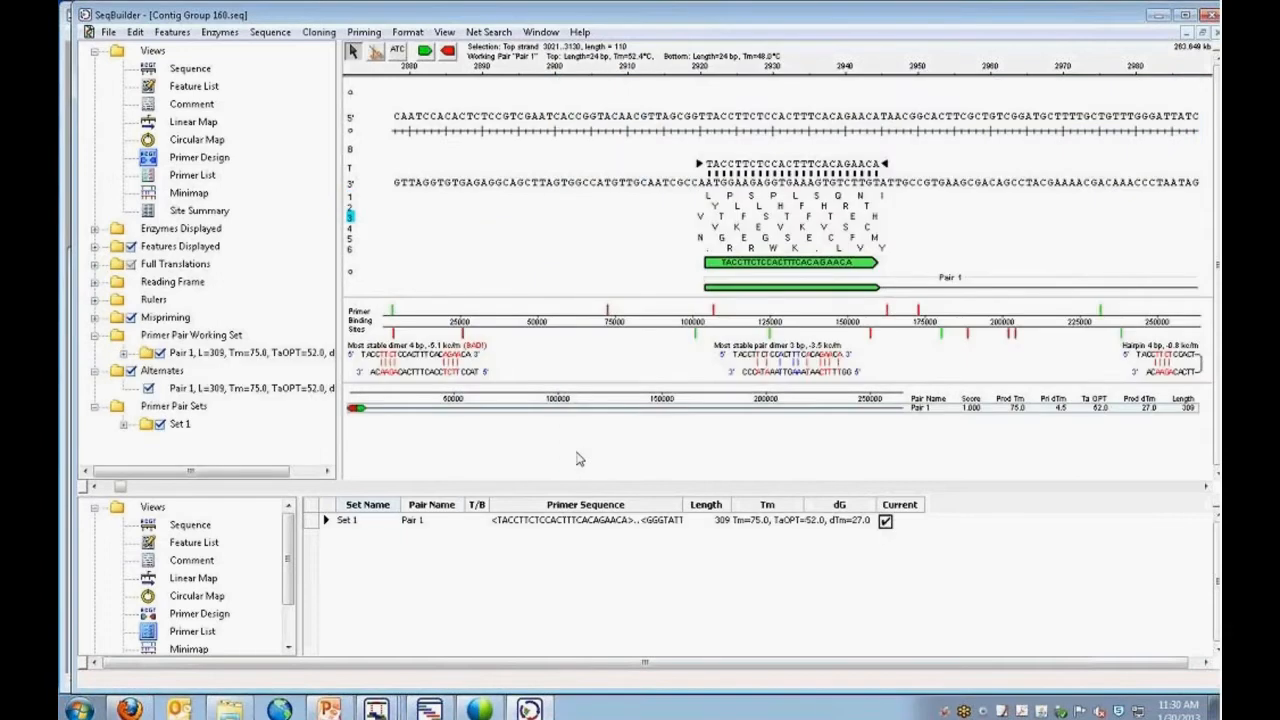
left_click_drag(585, 493, 583, 395)
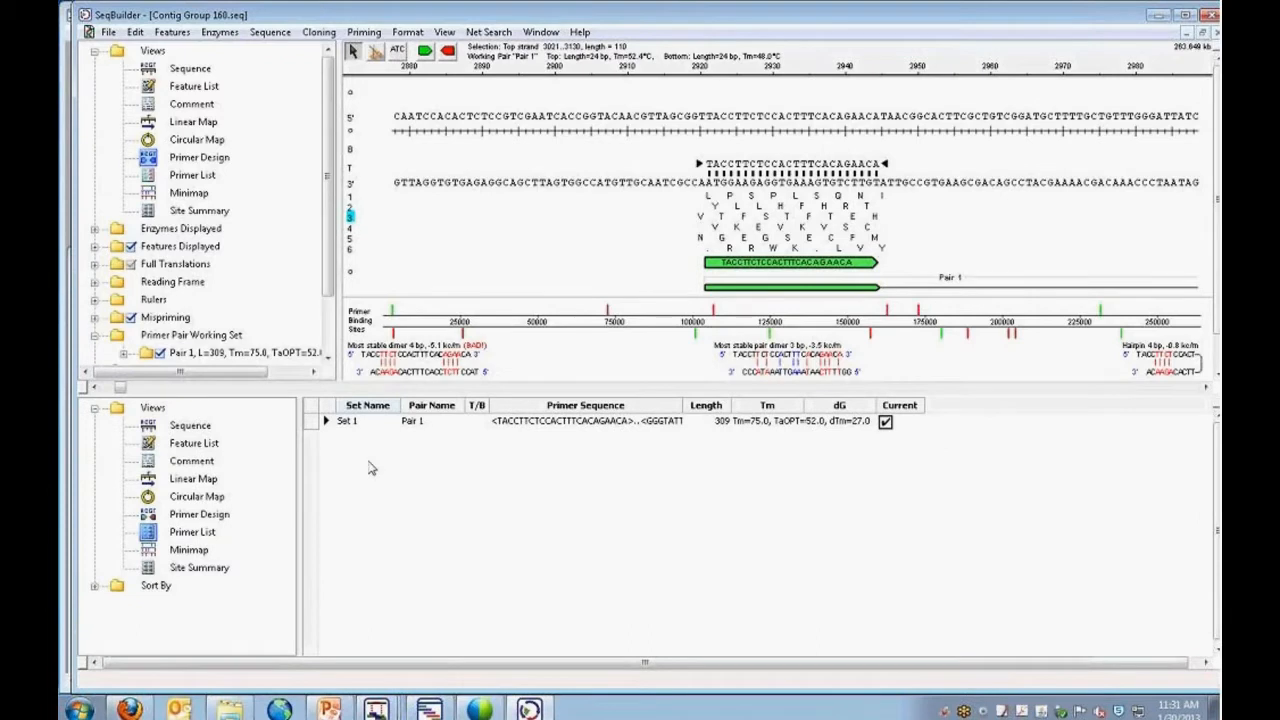
Zoom in on the gap just after position 3000 on the lower linear map and detach its feature label, placing it above the map.
left_click(207, 481)
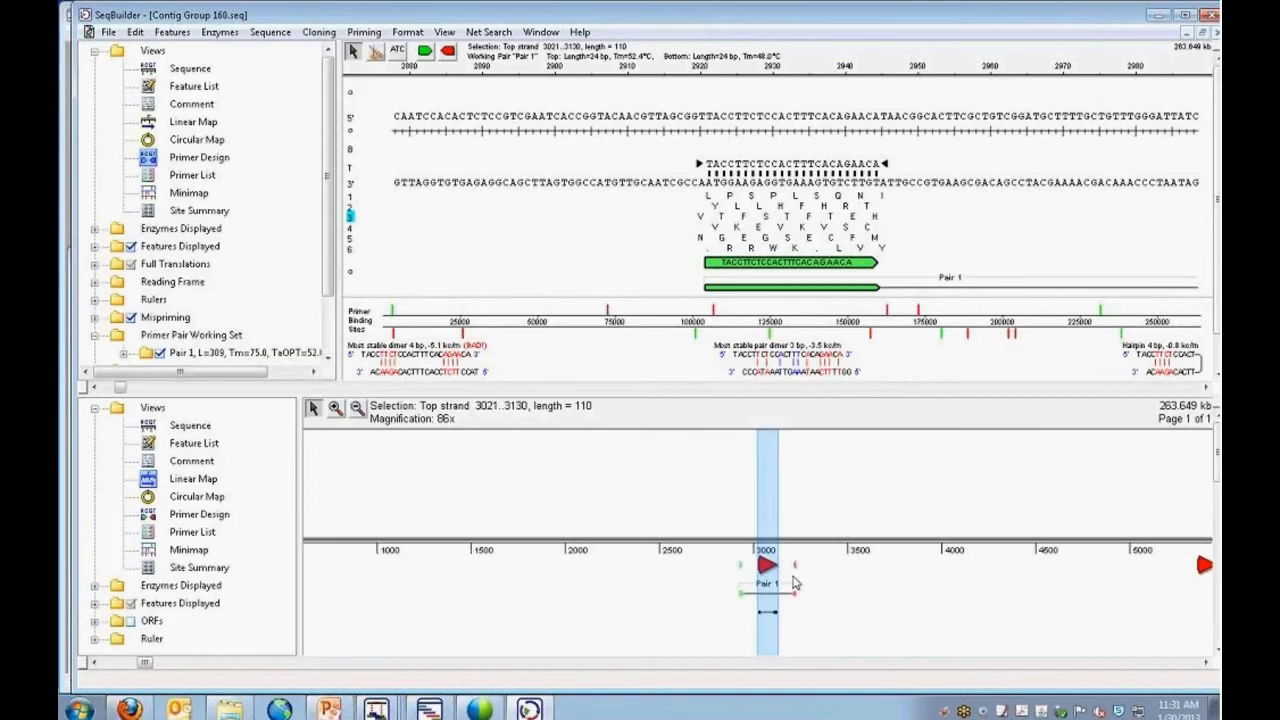
left_click(335, 408)
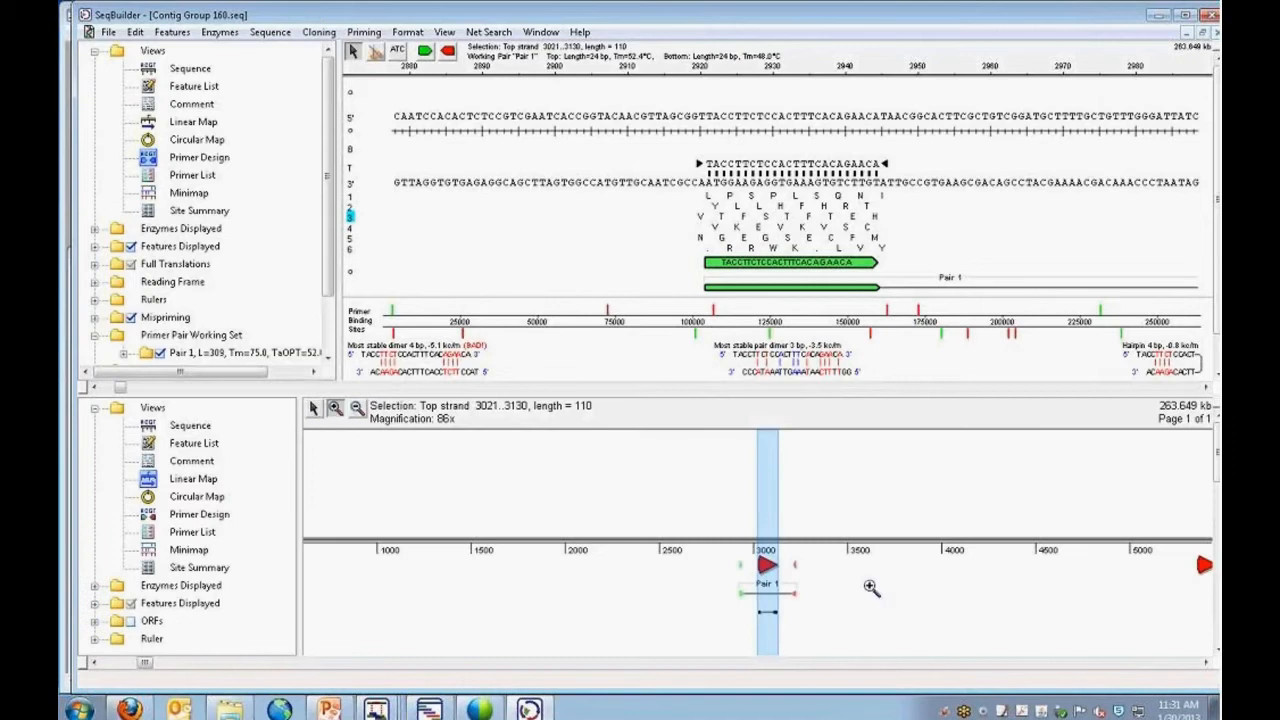
left_click(764, 570)
left_click(313, 409)
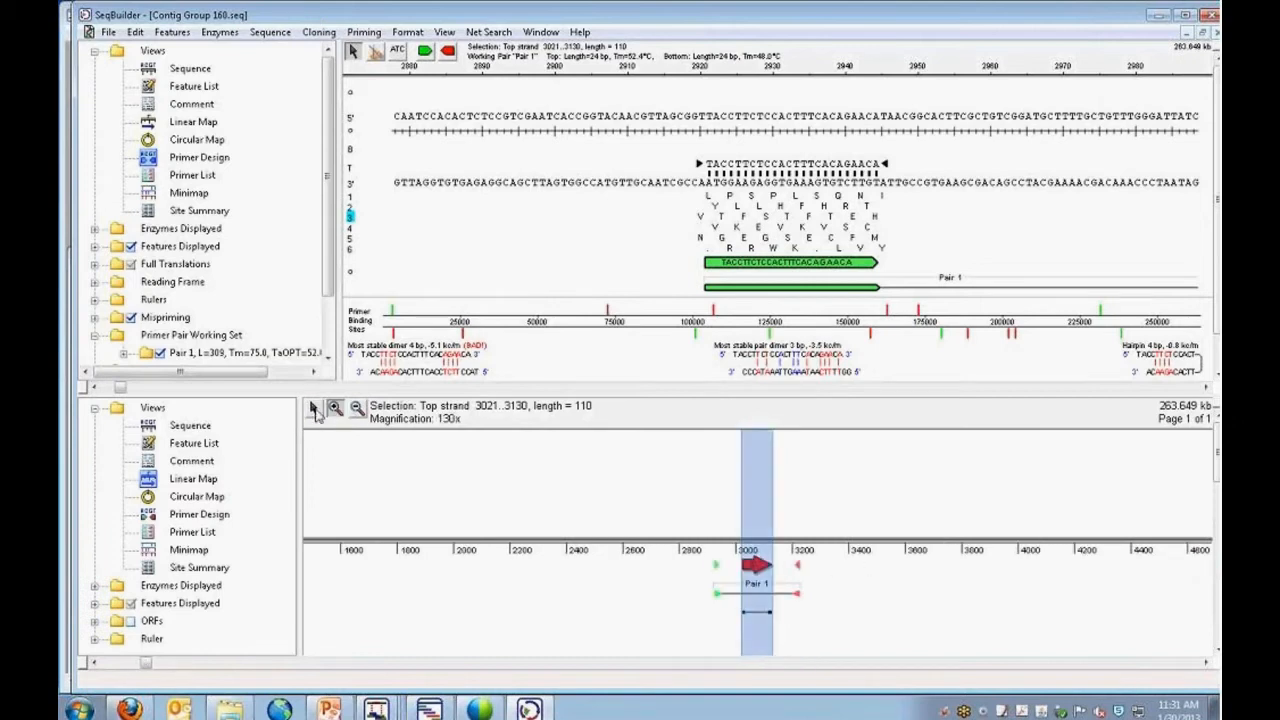
right_click(760, 567)
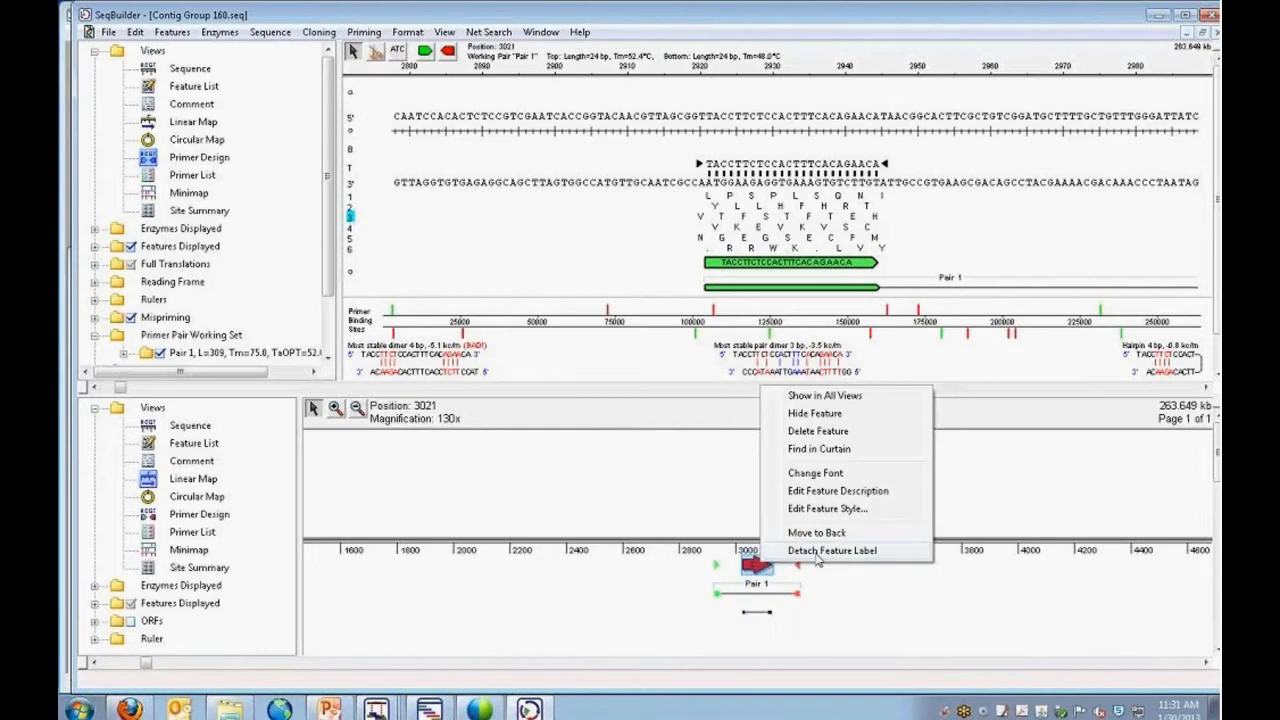
key("Escape")
left_click_drag(812, 530, 762, 486)
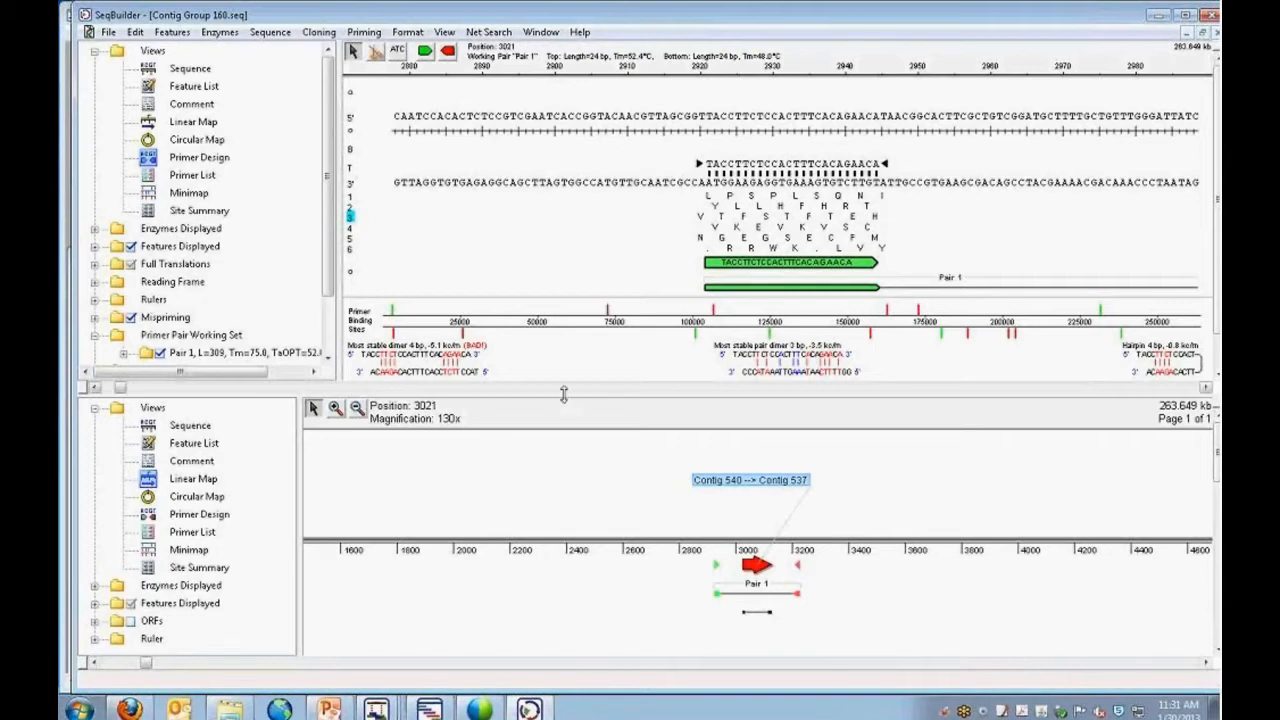
Enlarge the Primer Design pane and adjust both ends of Pair 1's top primer to the 23 bp sequence GTTACCTTCTCCACTTTCACAGA.
left_click_drag(565, 394, 563, 452)
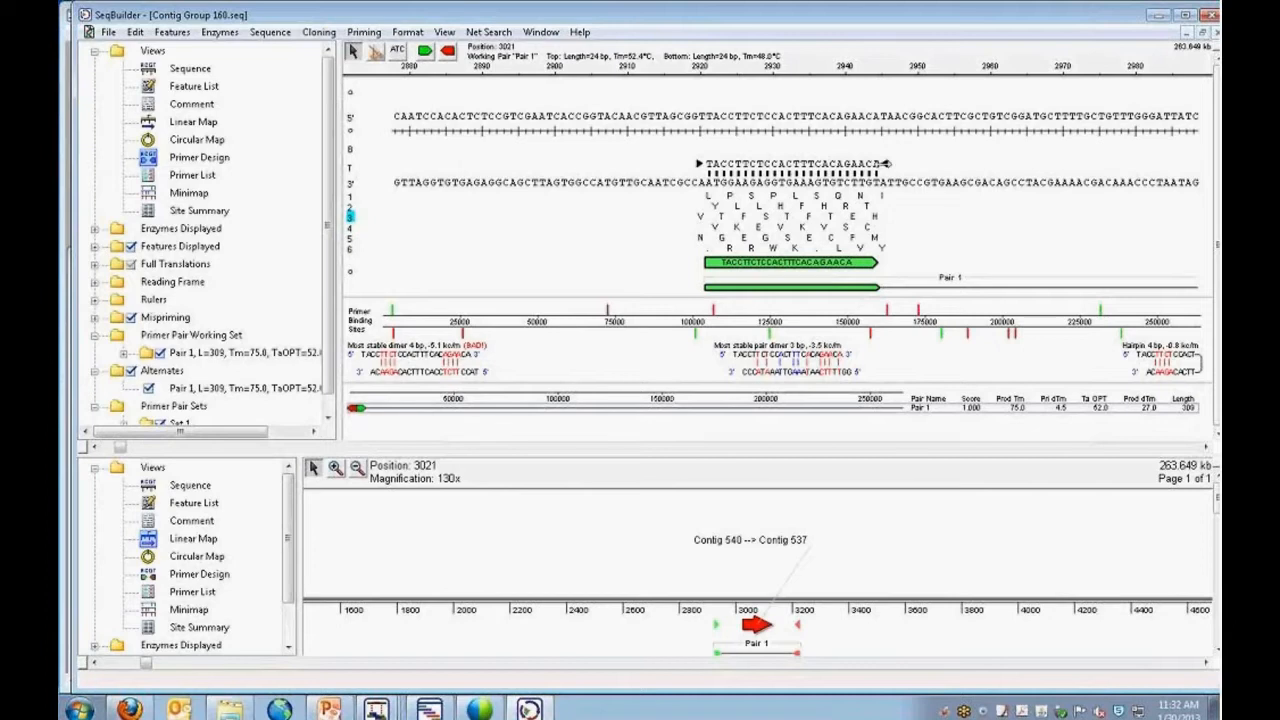
left_click_drag(886, 163, 877, 163)
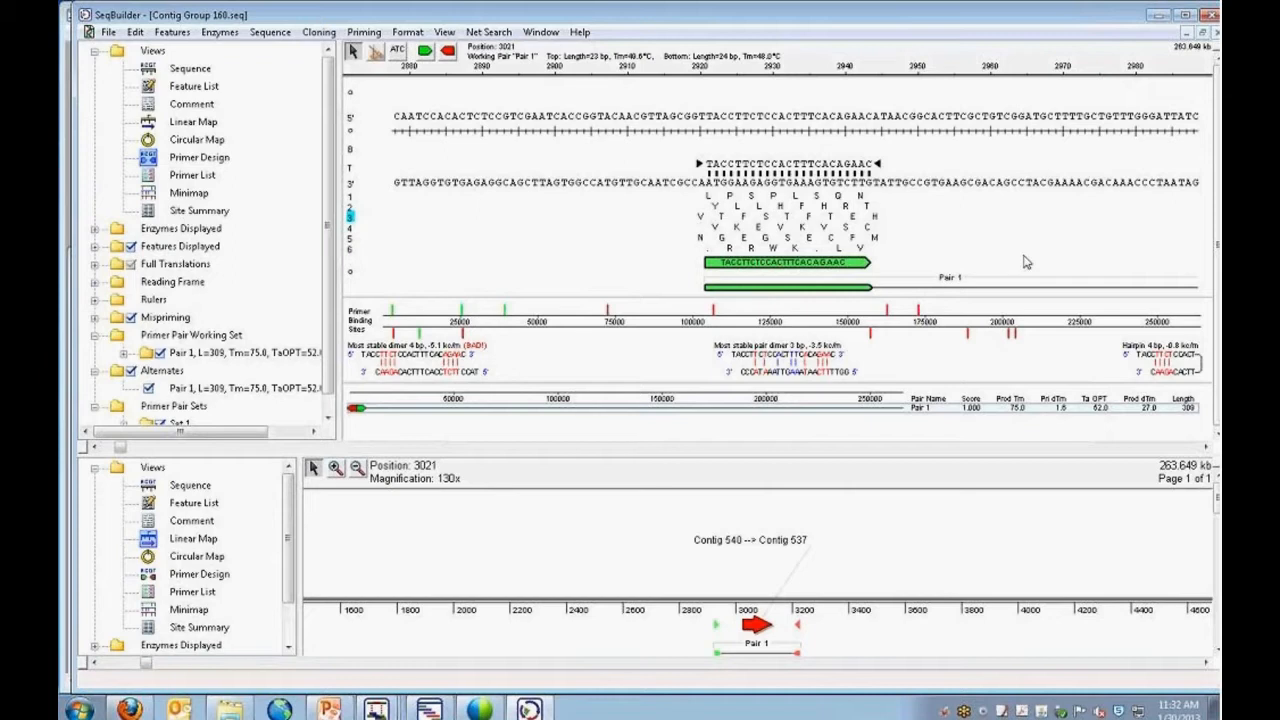
left_click_drag(884, 168, 852, 165)
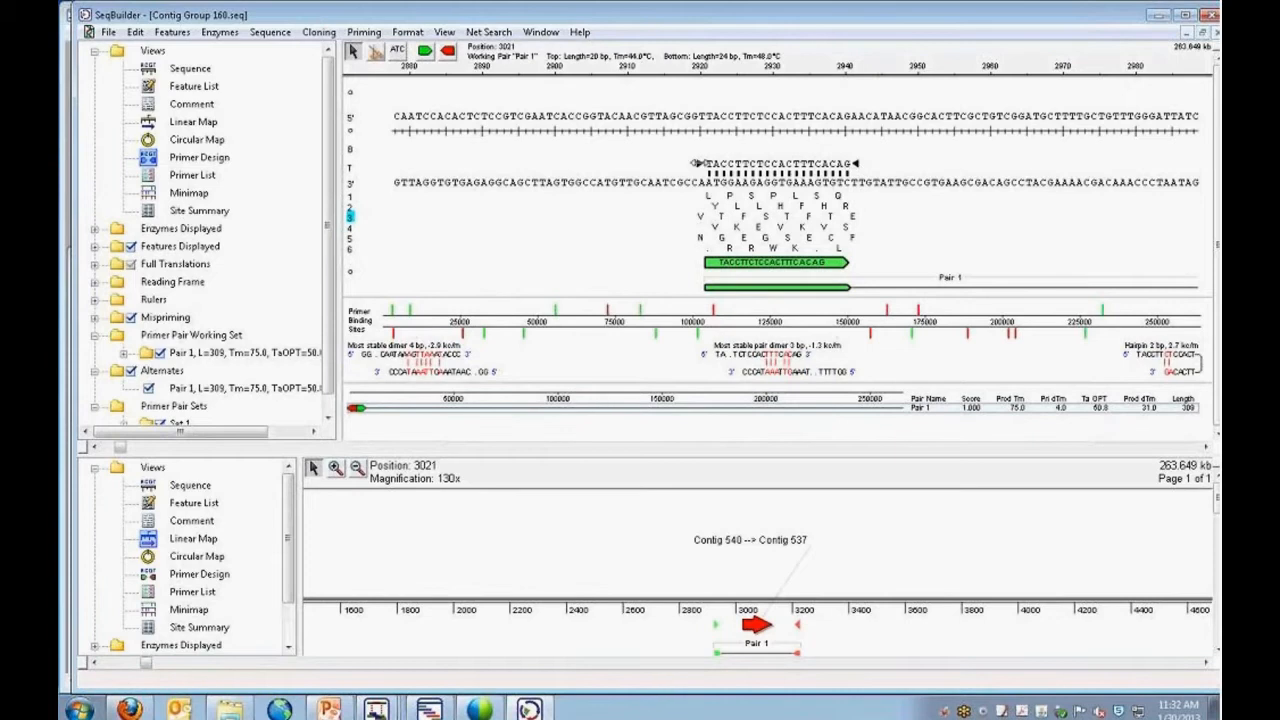
mouse_move(704, 164)
left_mouse_down()
mouse_move(660, 163)
mouse_move(688, 163)
left_mouse_up()
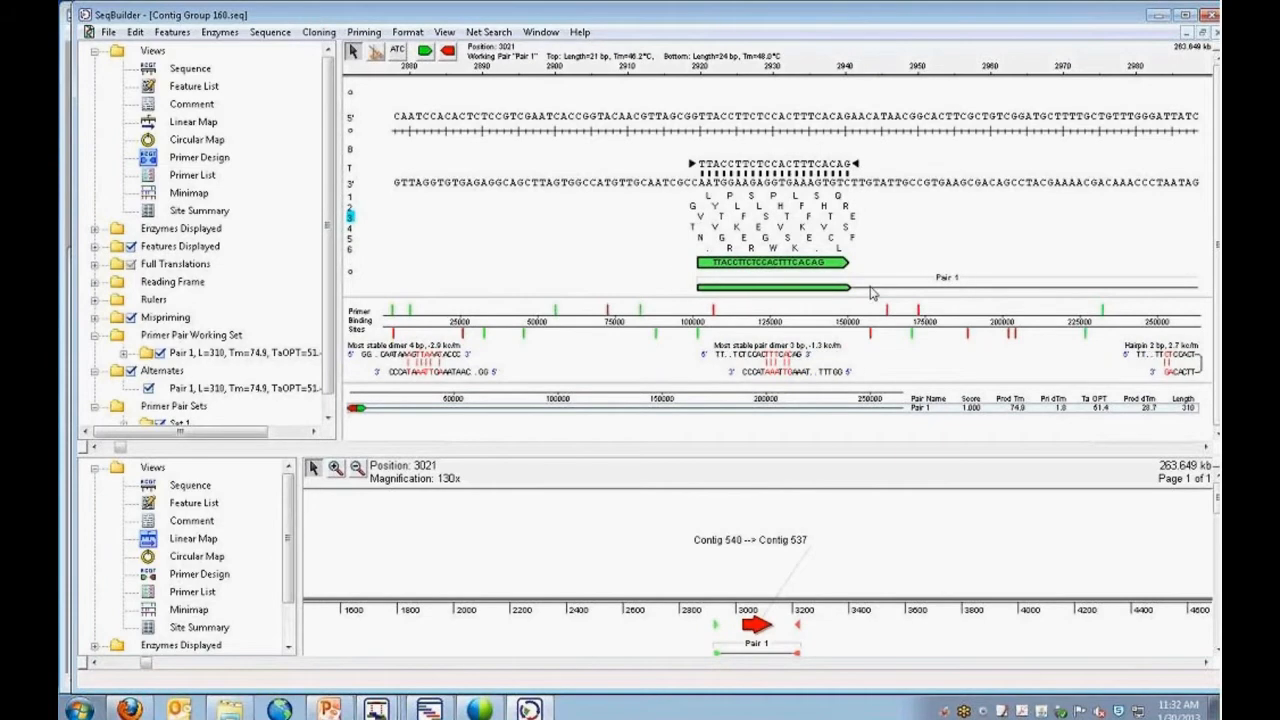
mouse_move(858, 163)
left_mouse_down()
mouse_move(872, 164)
mouse_move(858, 163)
left_mouse_up()
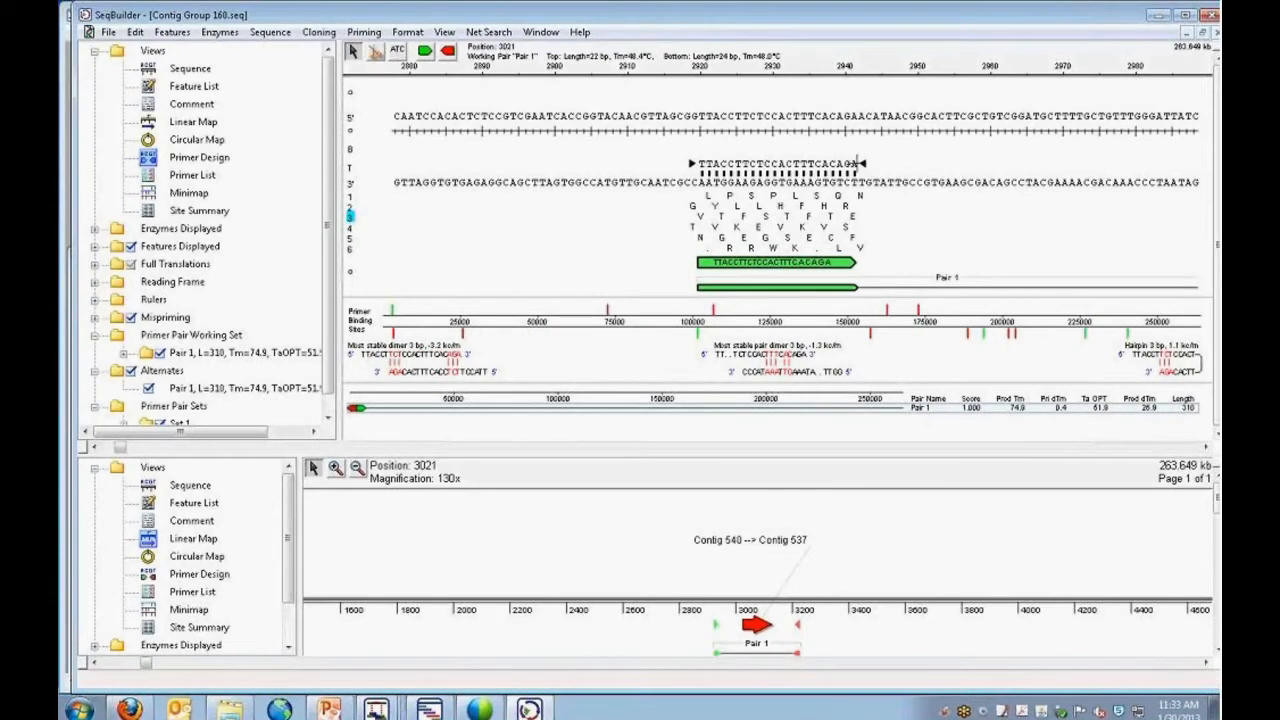
left_click_drag(691, 163, 684, 163)
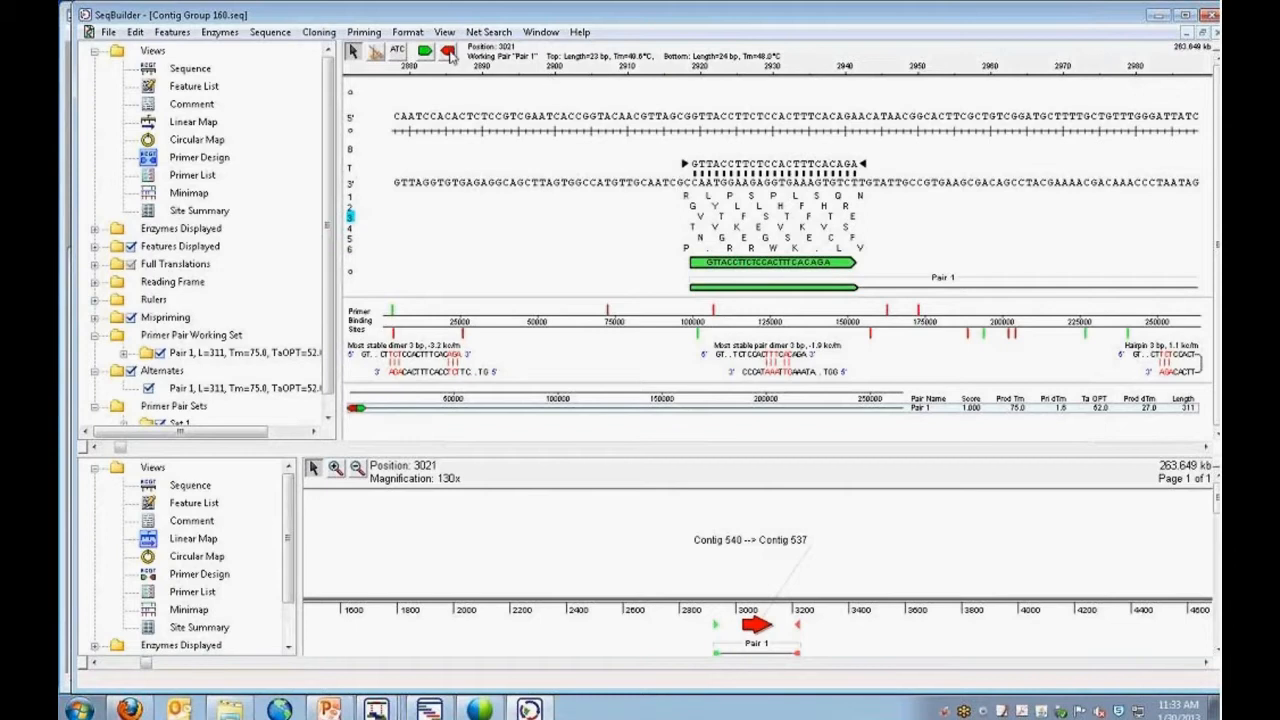
Go to Pair 1's bottom primer and adjust both of its ends to a length of 25 bp.
left_click(448, 51)
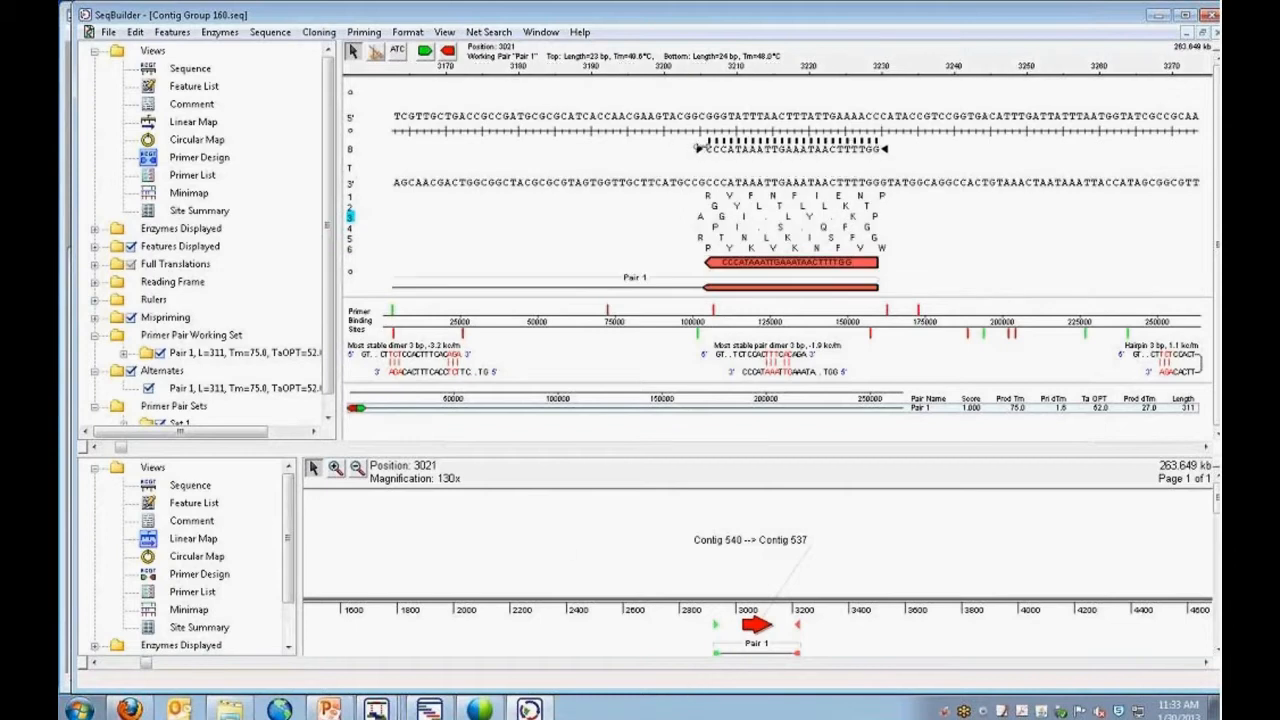
mouse_move(699, 148)
left_mouse_down()
mouse_move(624, 149)
mouse_move(699, 148)
left_mouse_up()
left_click_drag(889, 148, 909, 148)
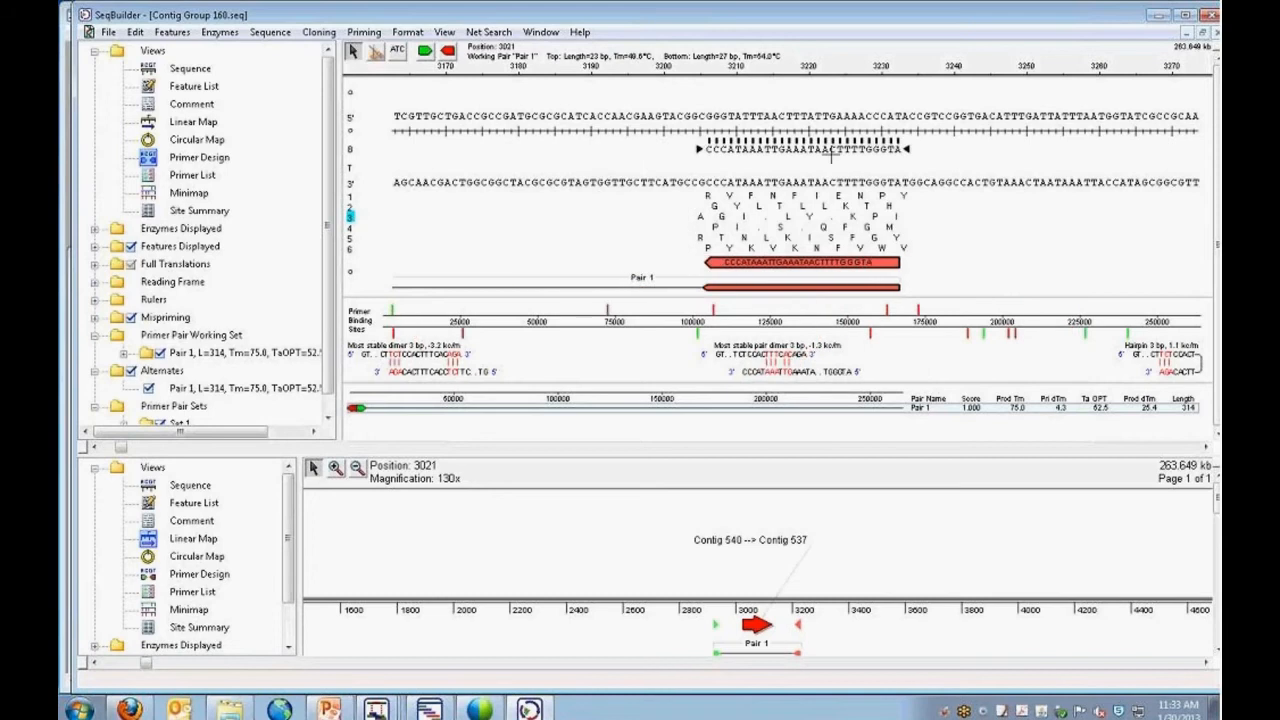
mouse_move(699, 148)
left_mouse_down()
mouse_move(714, 148)
mouse_move(692, 148)
left_mouse_up()
left_click_drag(906, 148, 884, 148)
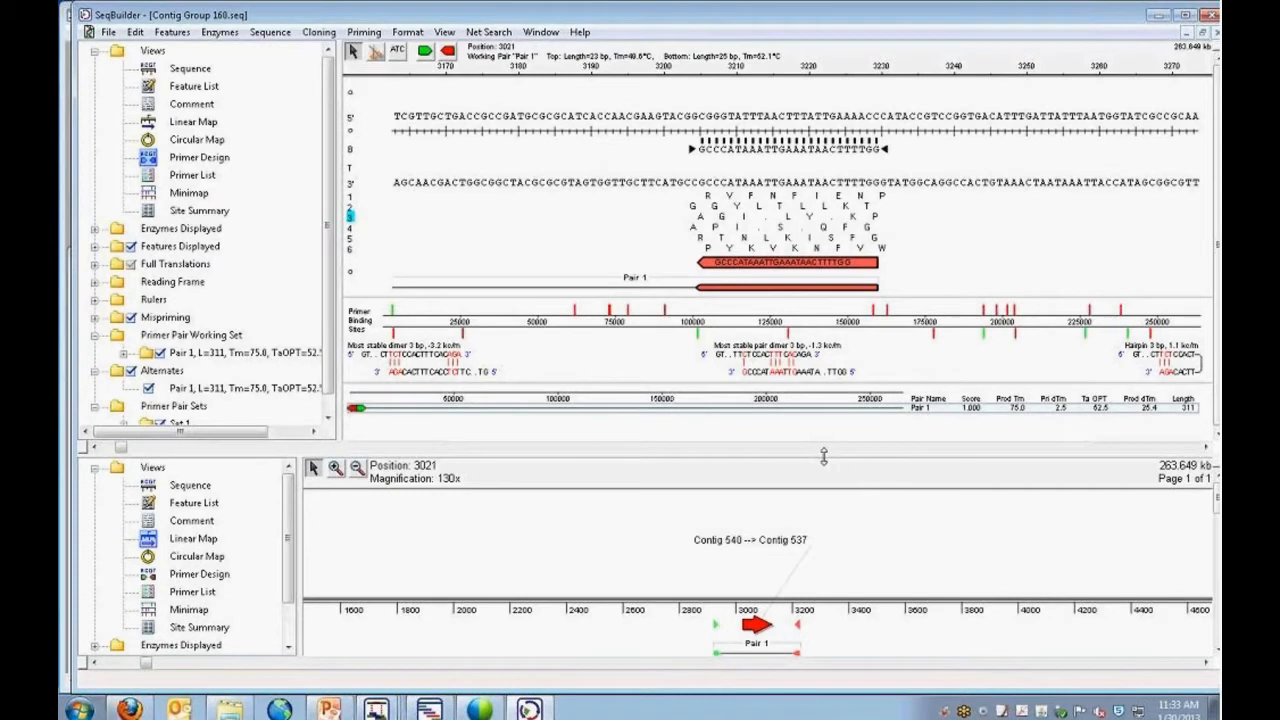
Show the Primer List in the lower pane and look at saving the primer catalog as a FASTA file, without saving it.
left_click(203, 593)
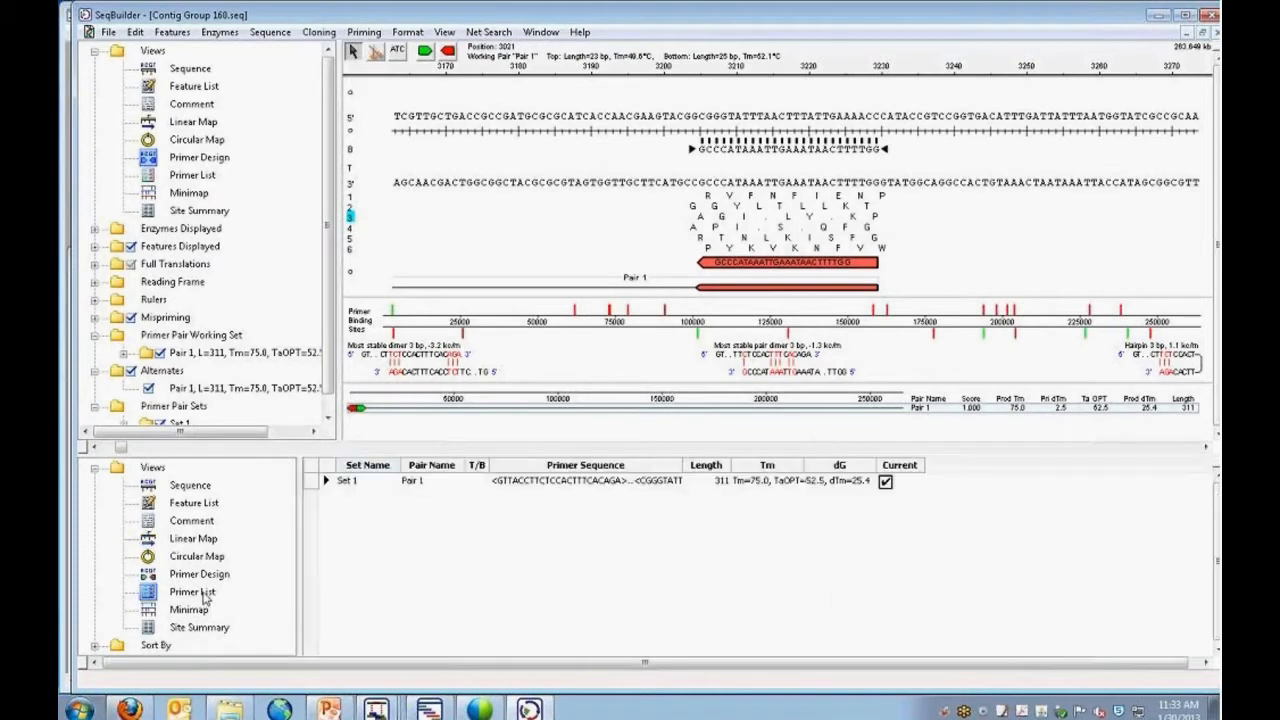
left_click(108, 32)
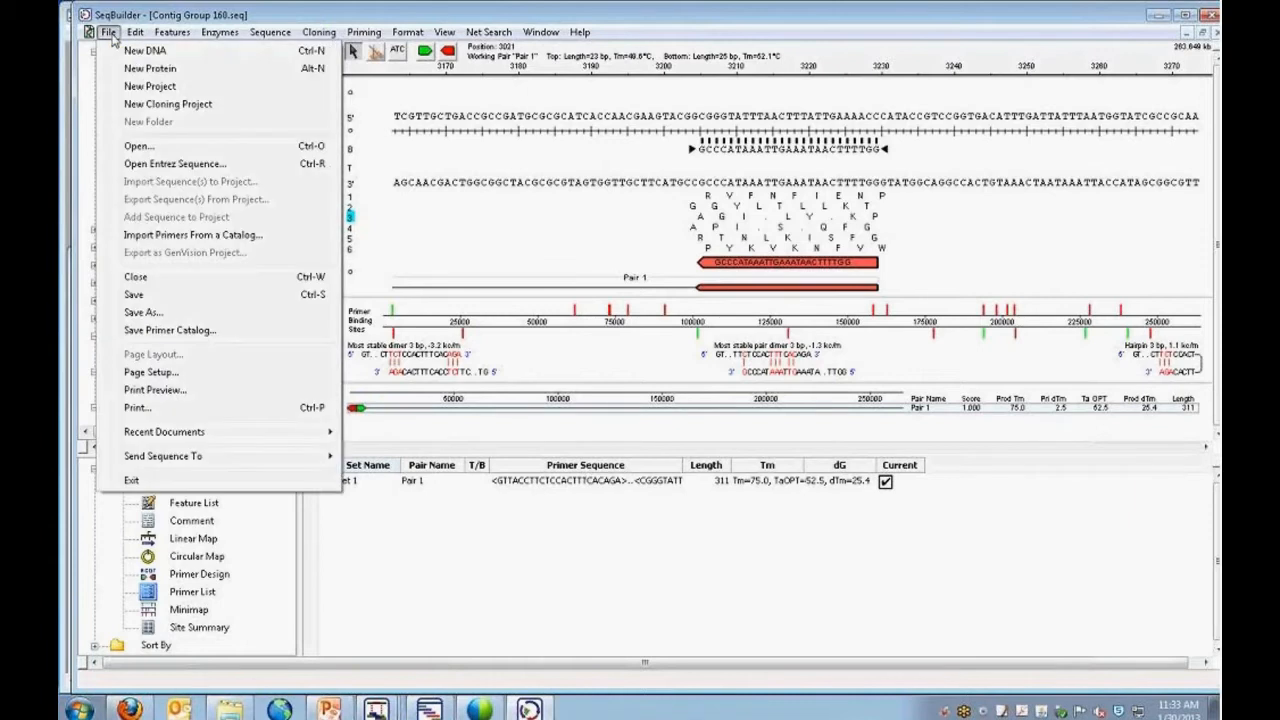
left_click(170, 330)
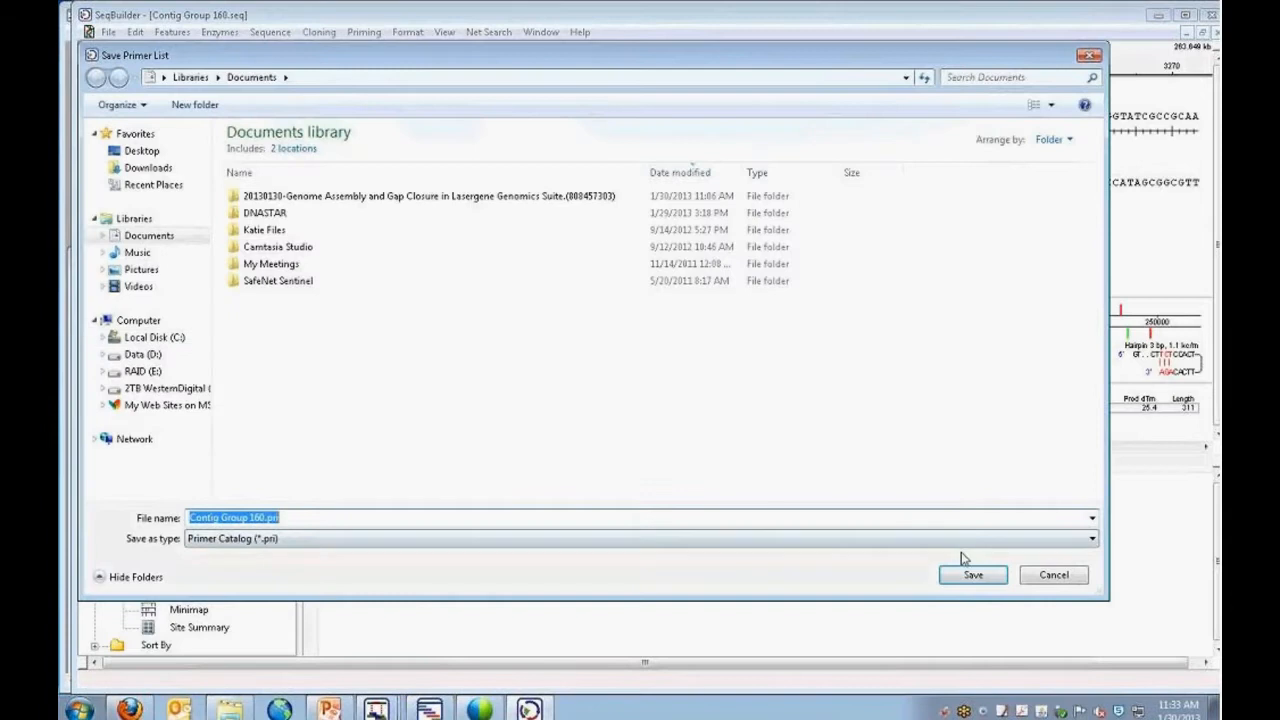
left_click(1090, 542)
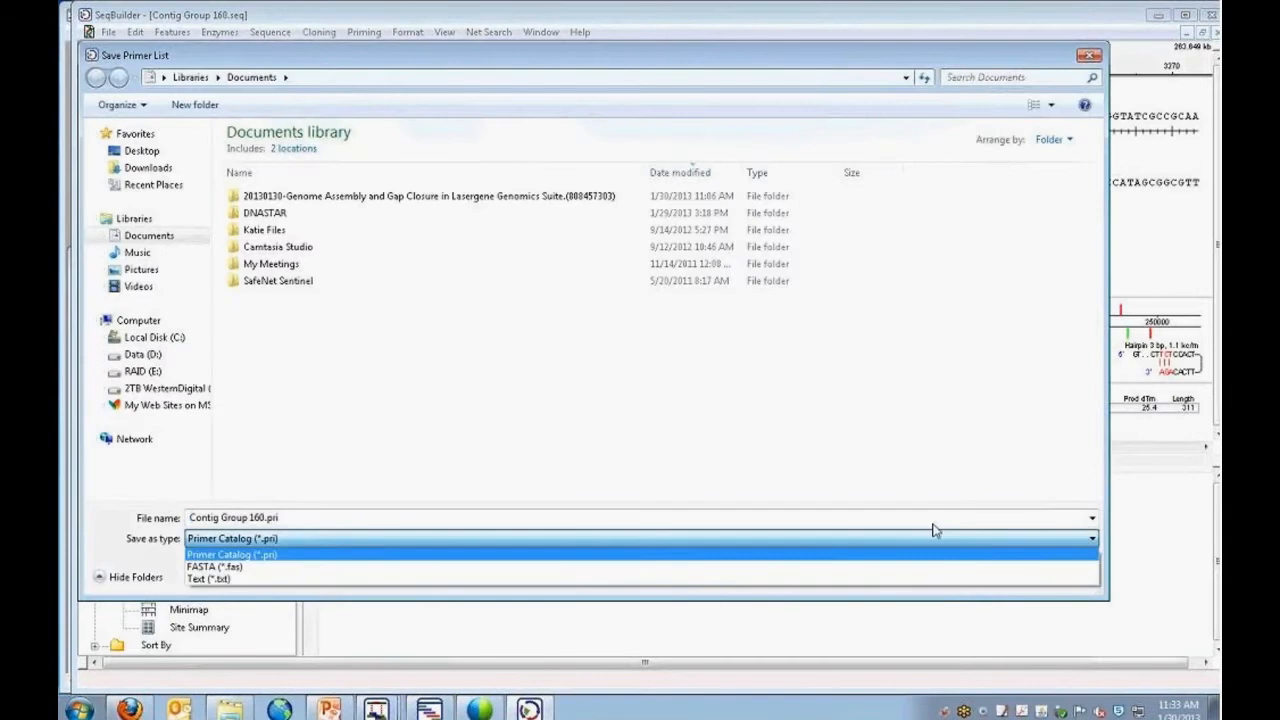
left_click(245, 566)
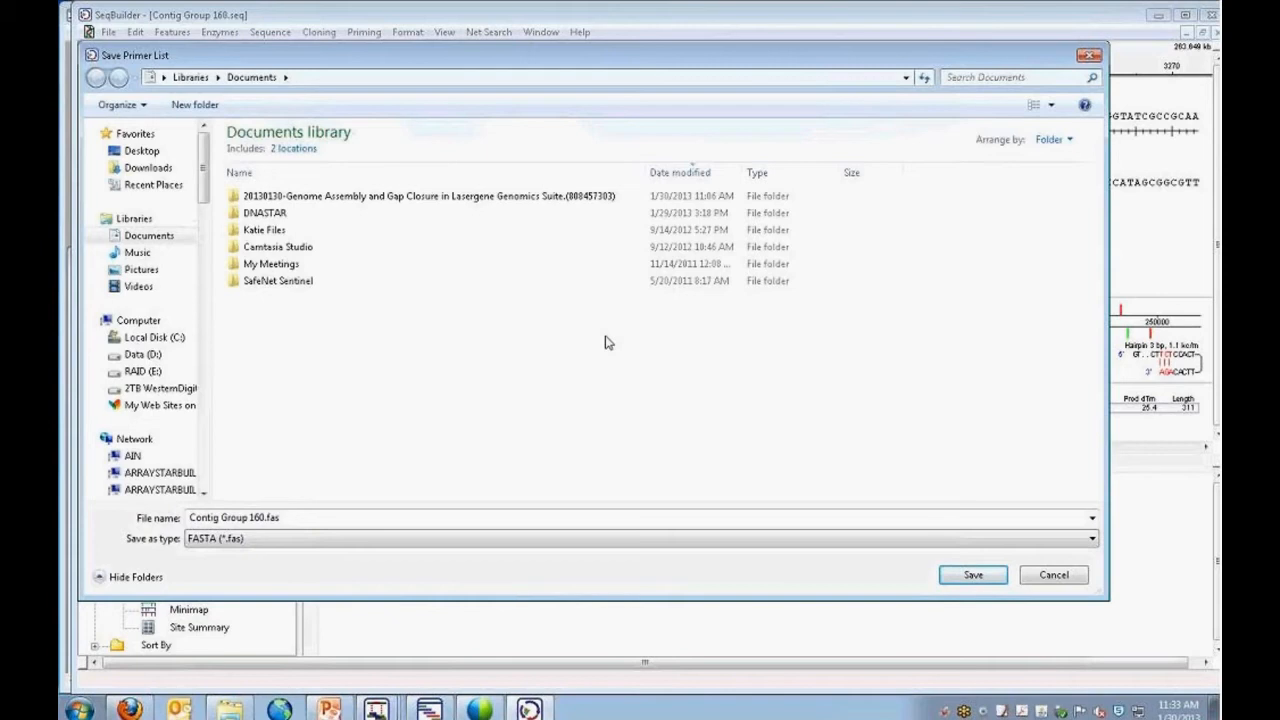
left_click(1062, 577)
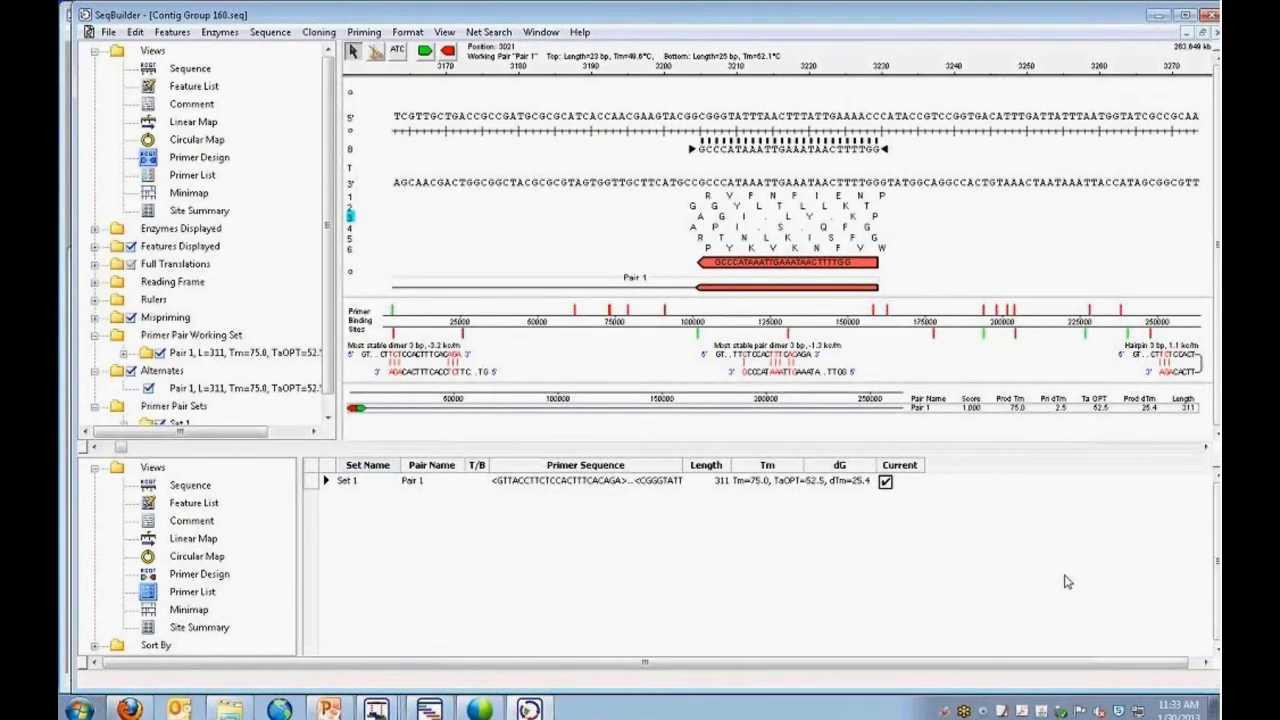
Switch to SeqMan and open the alignment of Contig 540 in Scaffold 160 to examine its reads.
left_click(1158, 15)
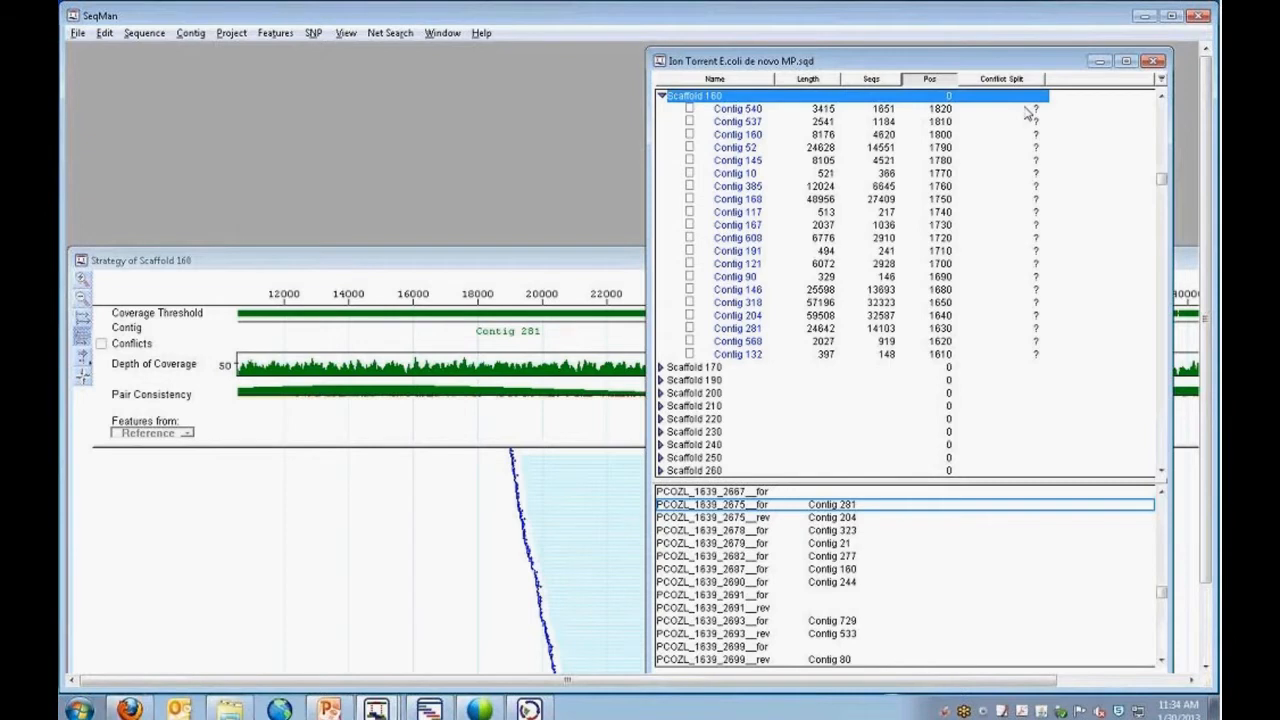
double_click(740, 110)
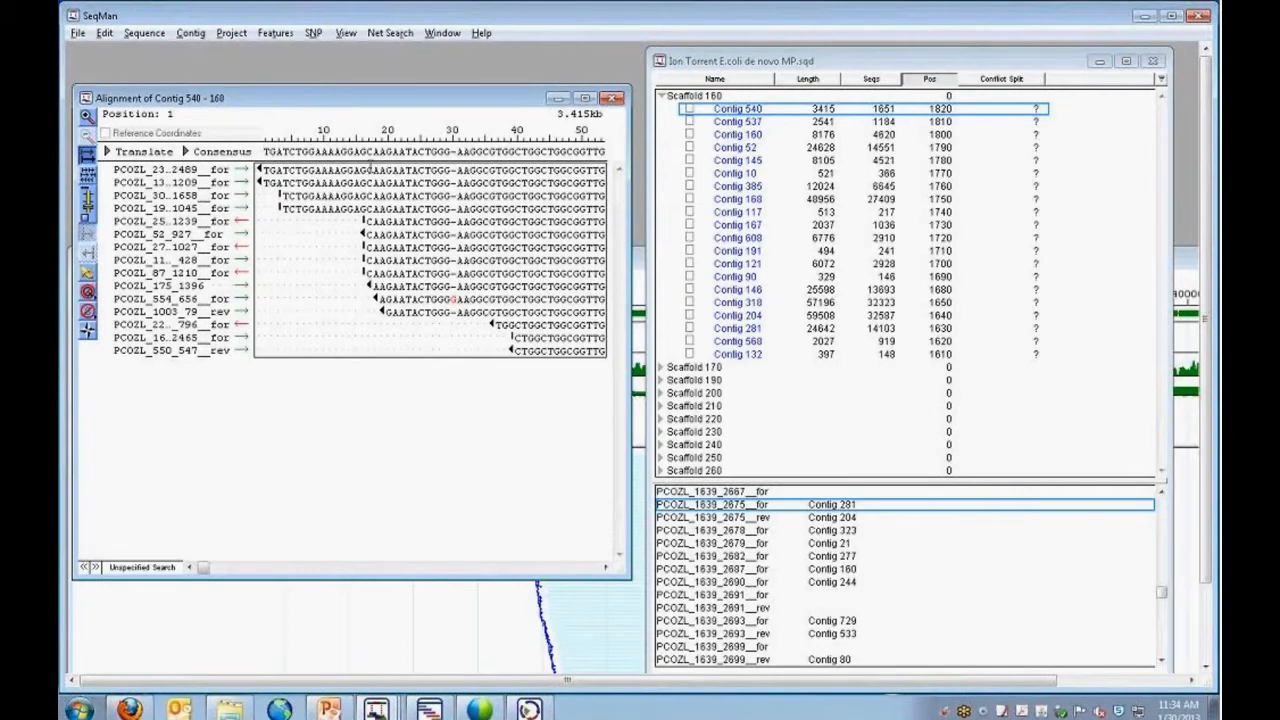
left_click(1144, 16)
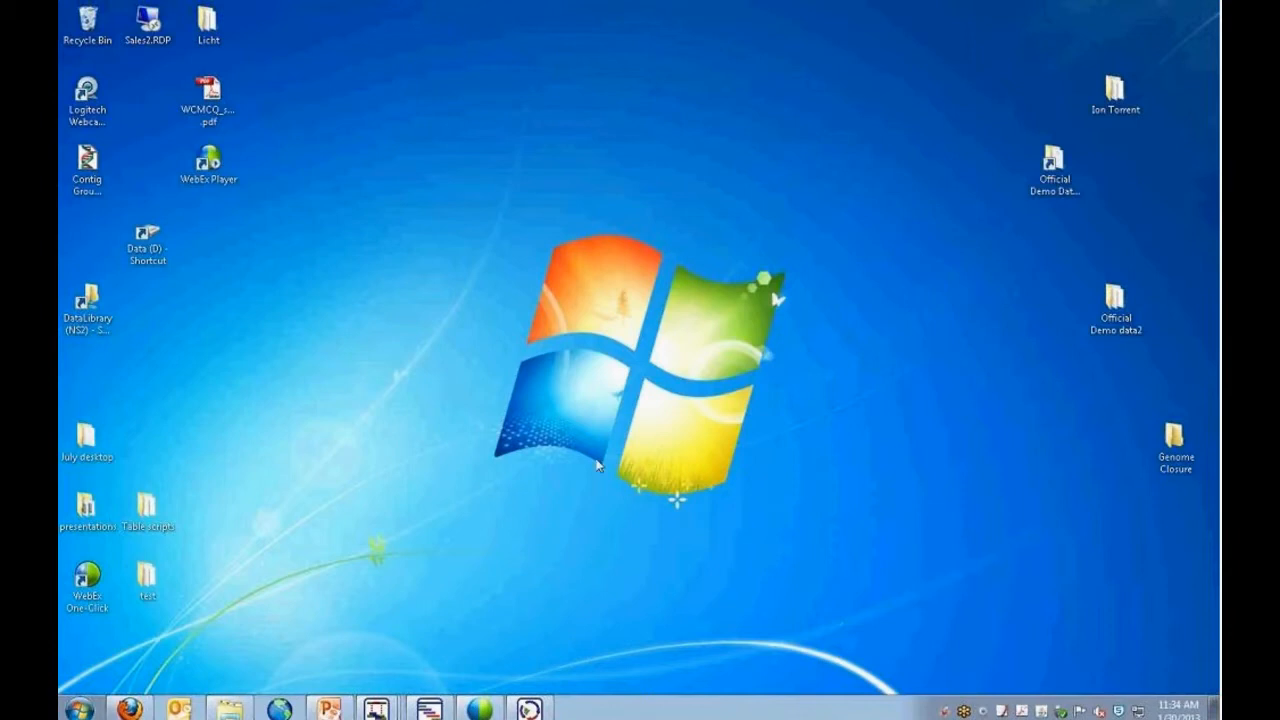
Switch to SeqMan NGen and set up a genome assembly project as a reference-guided assembly with gap closure.
left_click(430, 708)
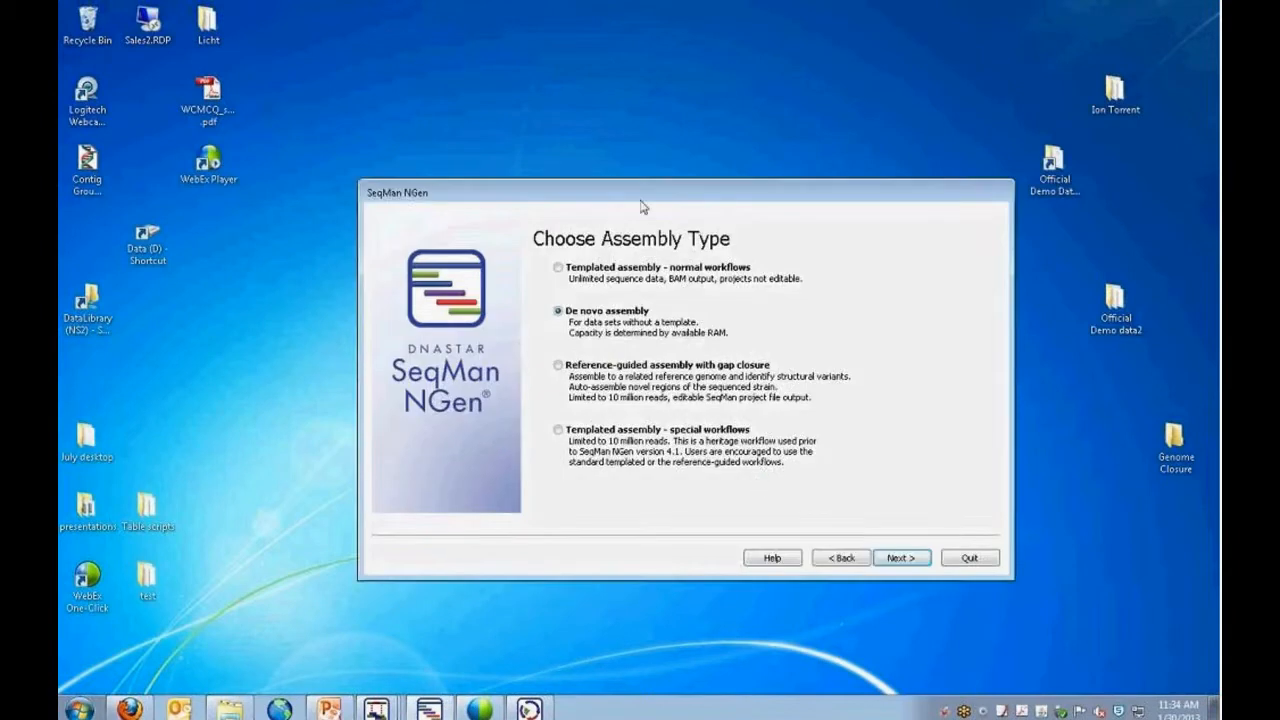
left_click(792, 512)
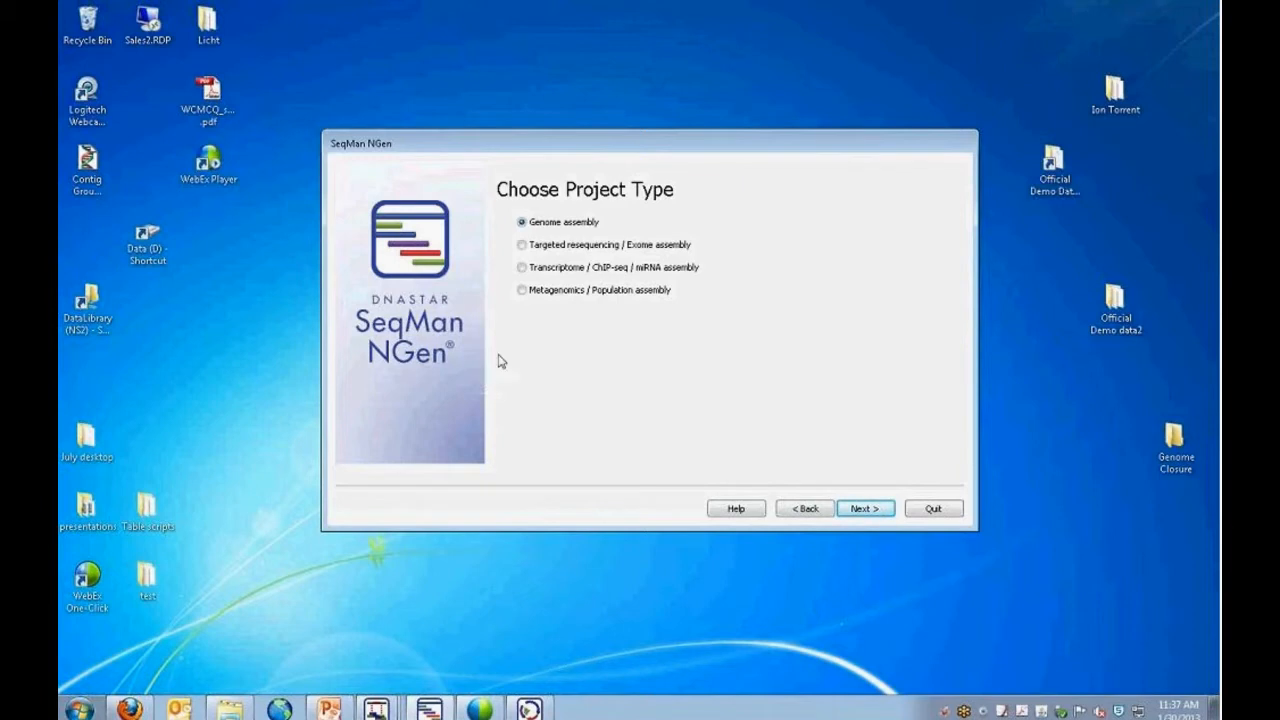
left_click(866, 512)
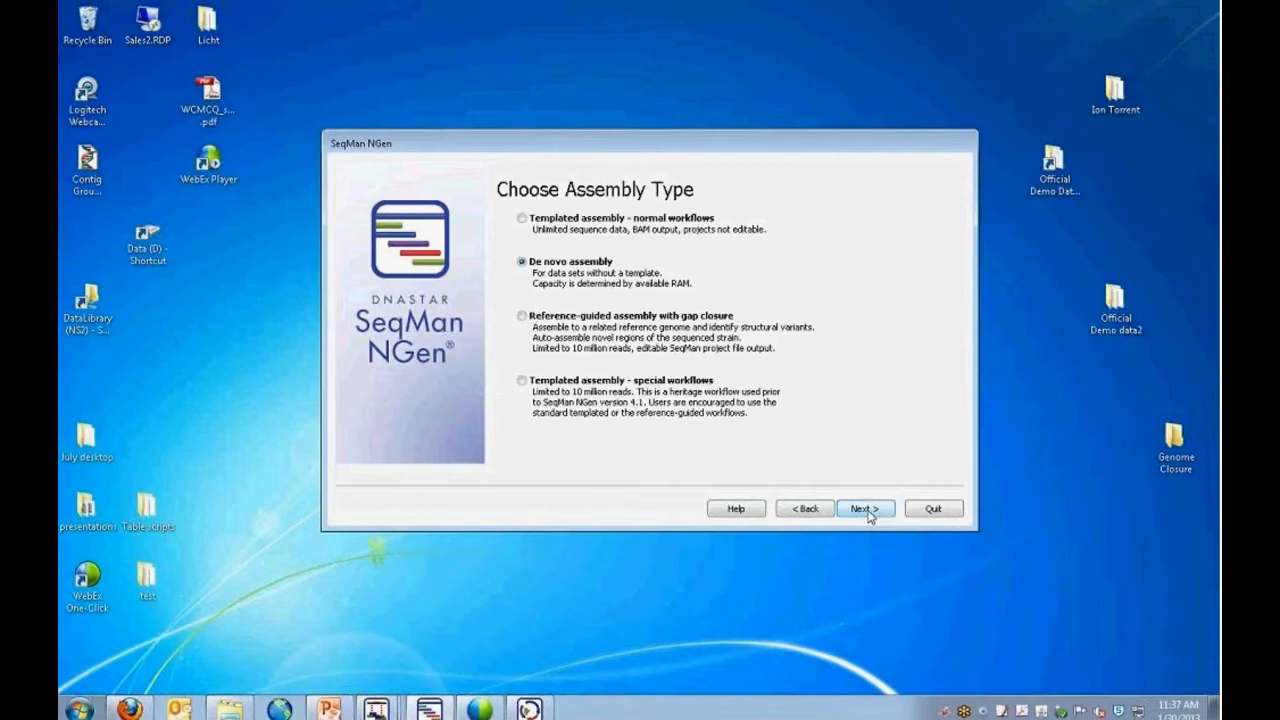
left_click(530, 315)
left_click(865, 510)
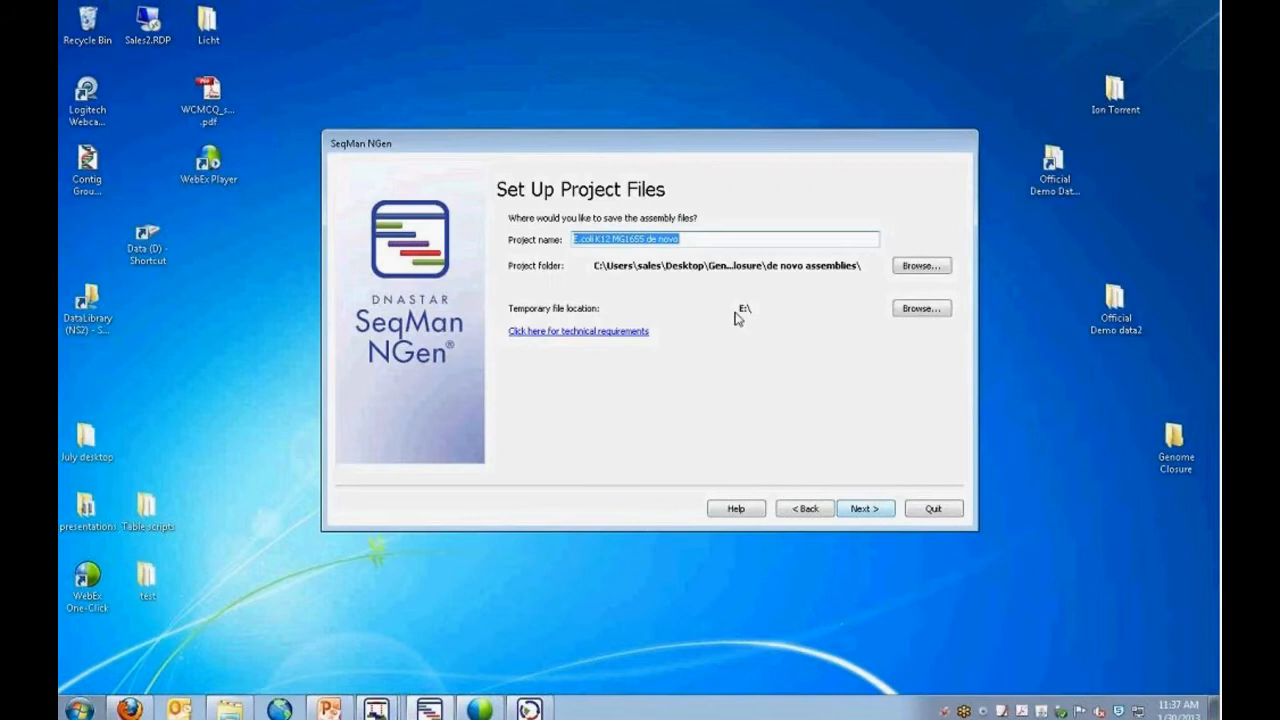
Set the project name to "E.coli K12 MG1655 to ref genome" and continue to the template files.
left_click(700, 238)
key("BackSpace")
key("BackSpace")
key("BackSpace")
key("BackSpace")
key("BackSpace")
key("BackSpace")
key("BackSpace")
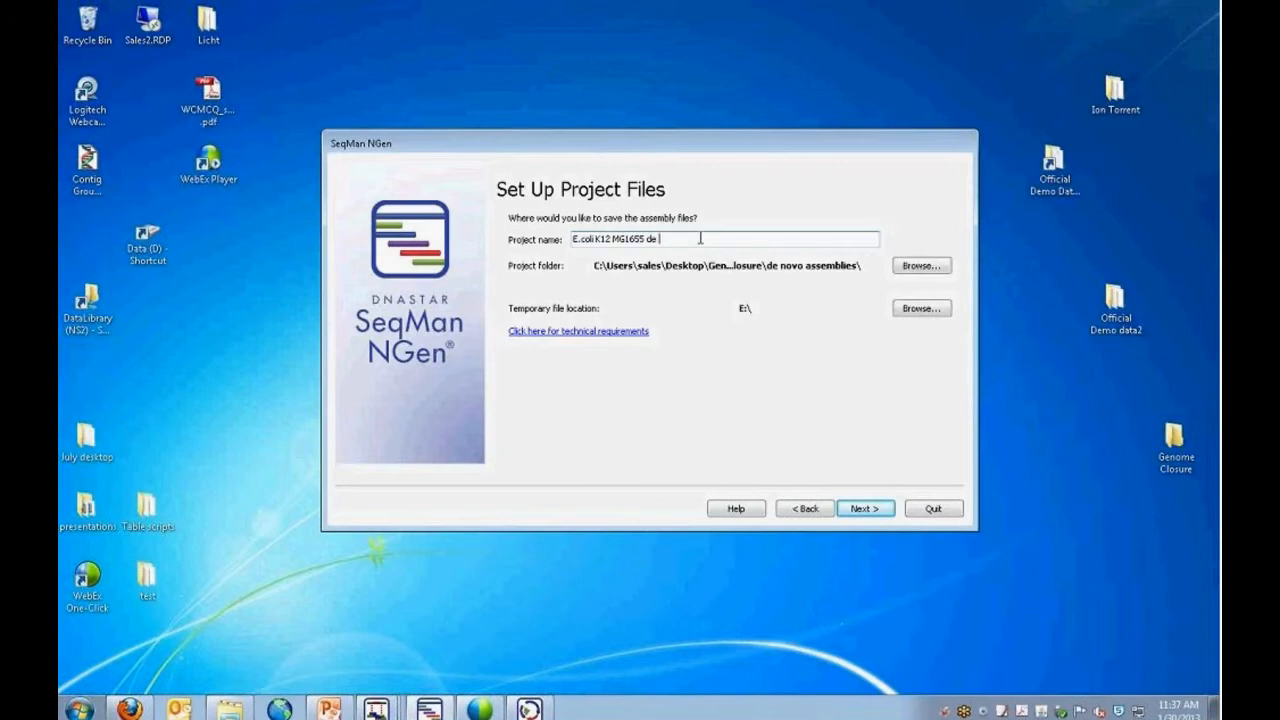
type("to ref genome")
left_click(864, 508)
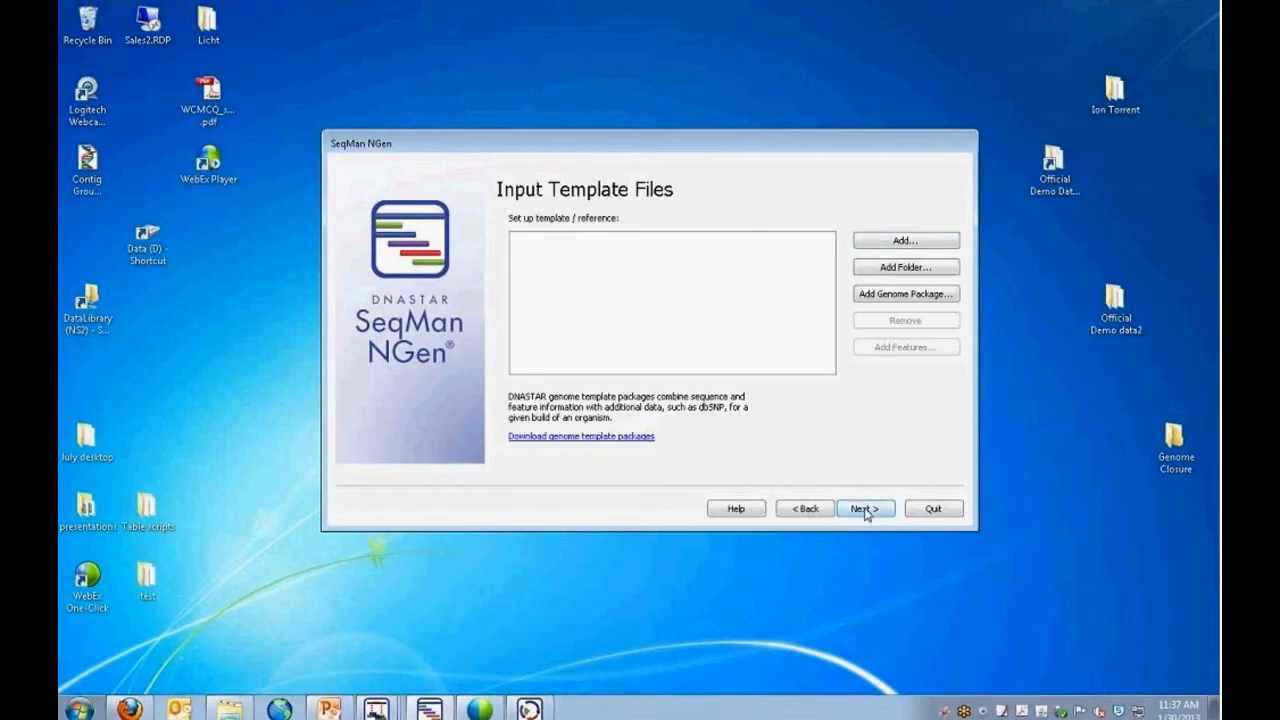
Add MC1061v1h_tMG1655.gbk from the Genome Closure folder as the template, and keep the listed paired Illumina reads as input.
left_click(874, 243)
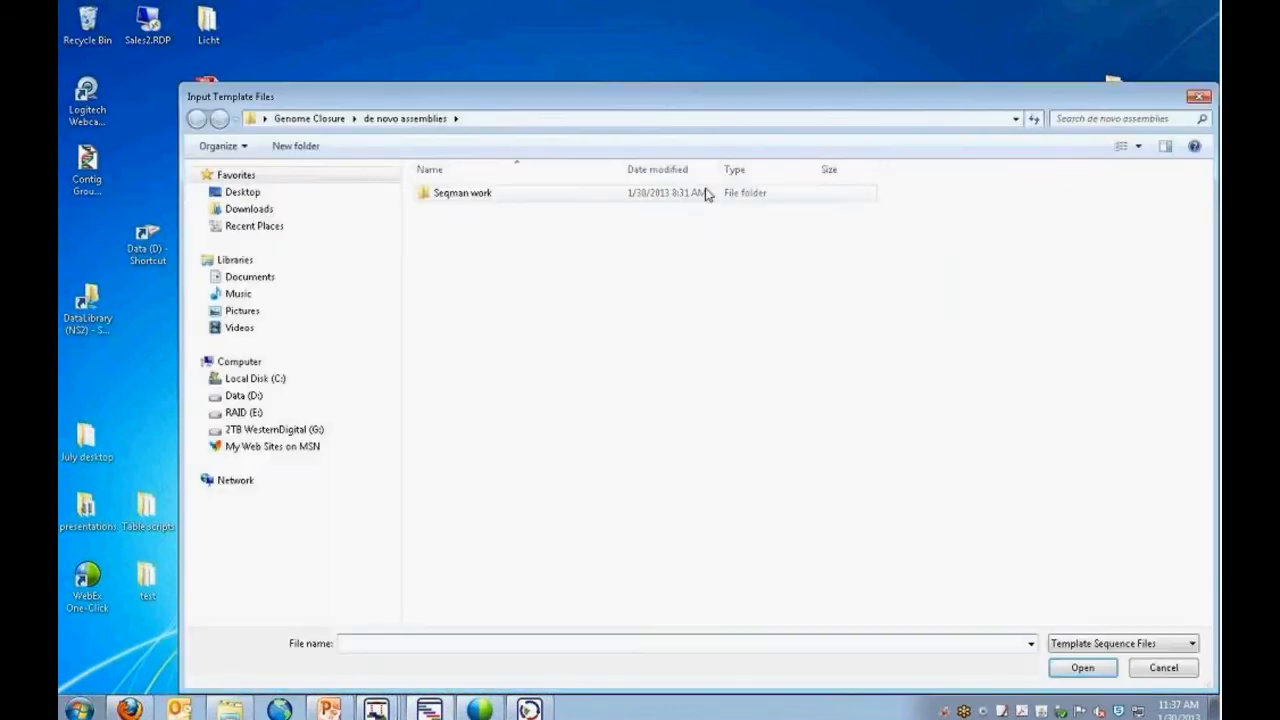
left_click(309, 115)
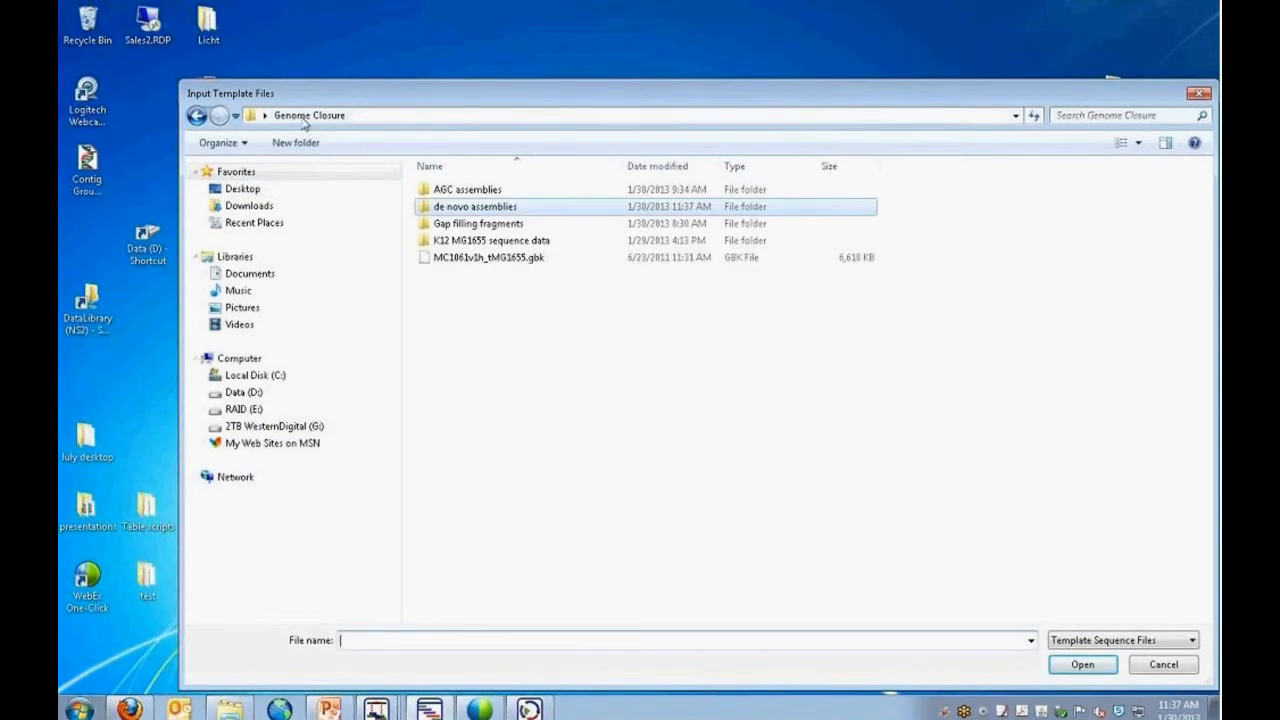
left_click(489, 258)
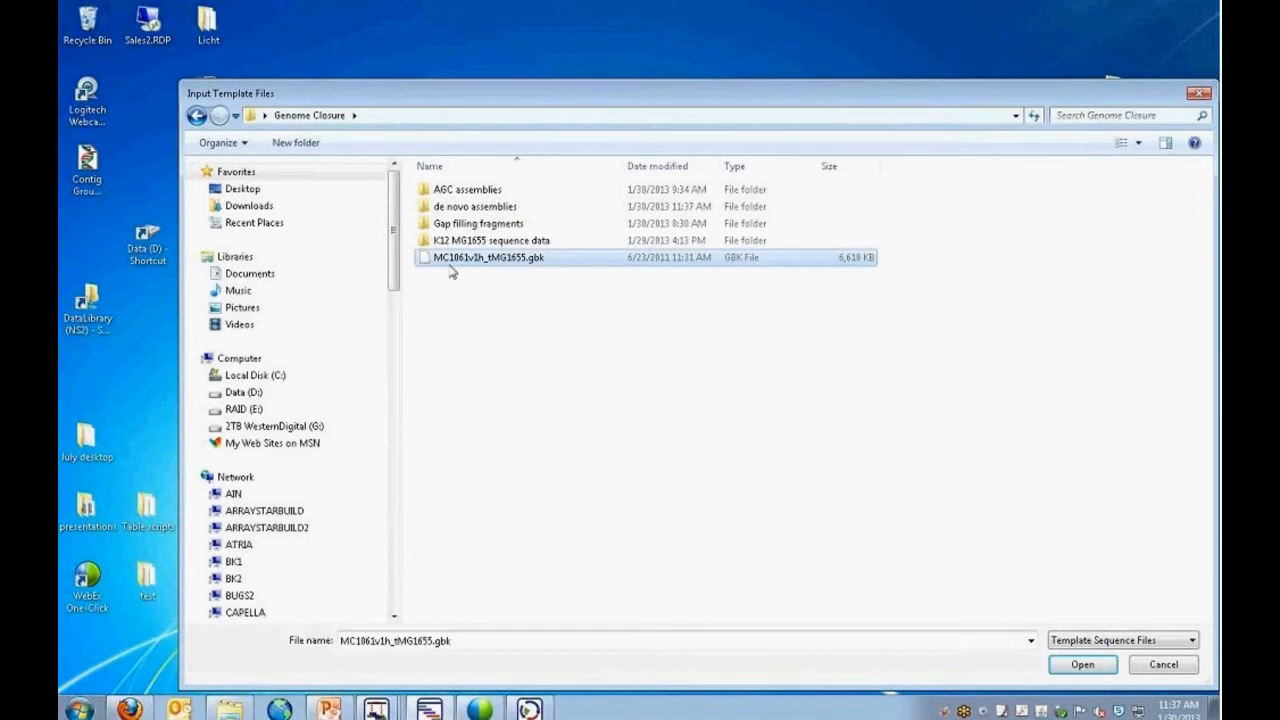
left_click(1072, 665)
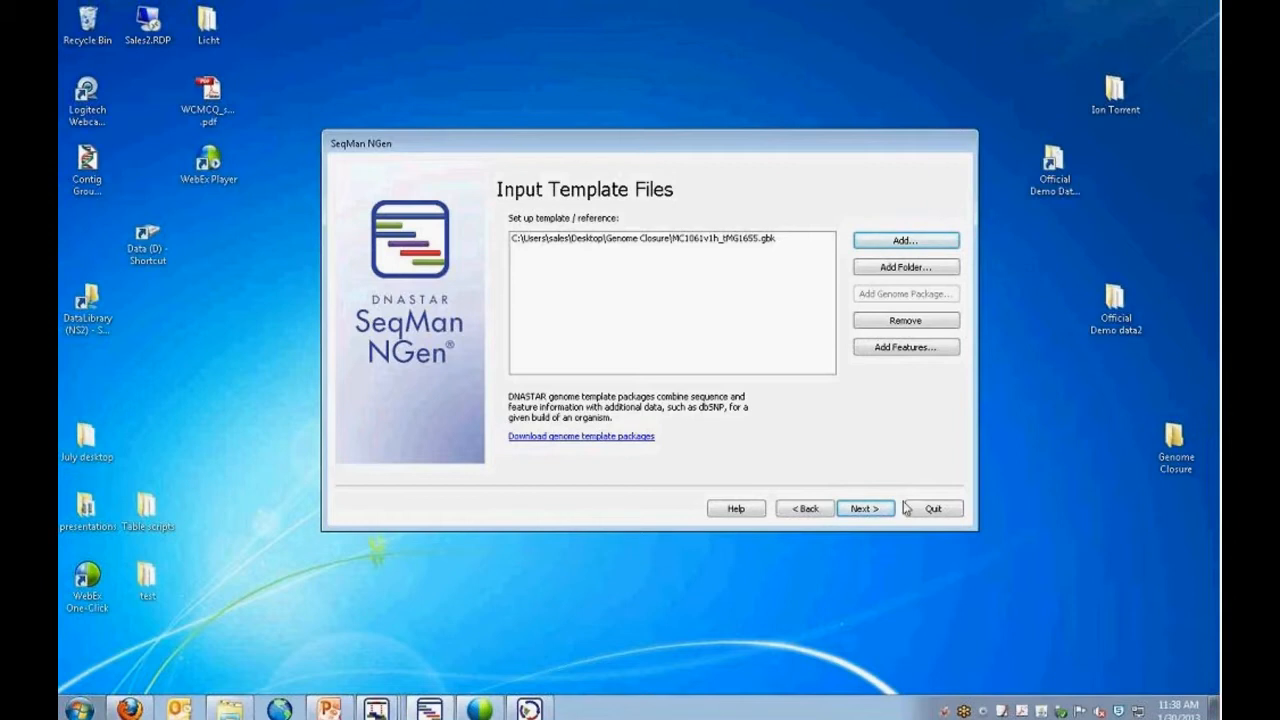
left_click(863, 508)
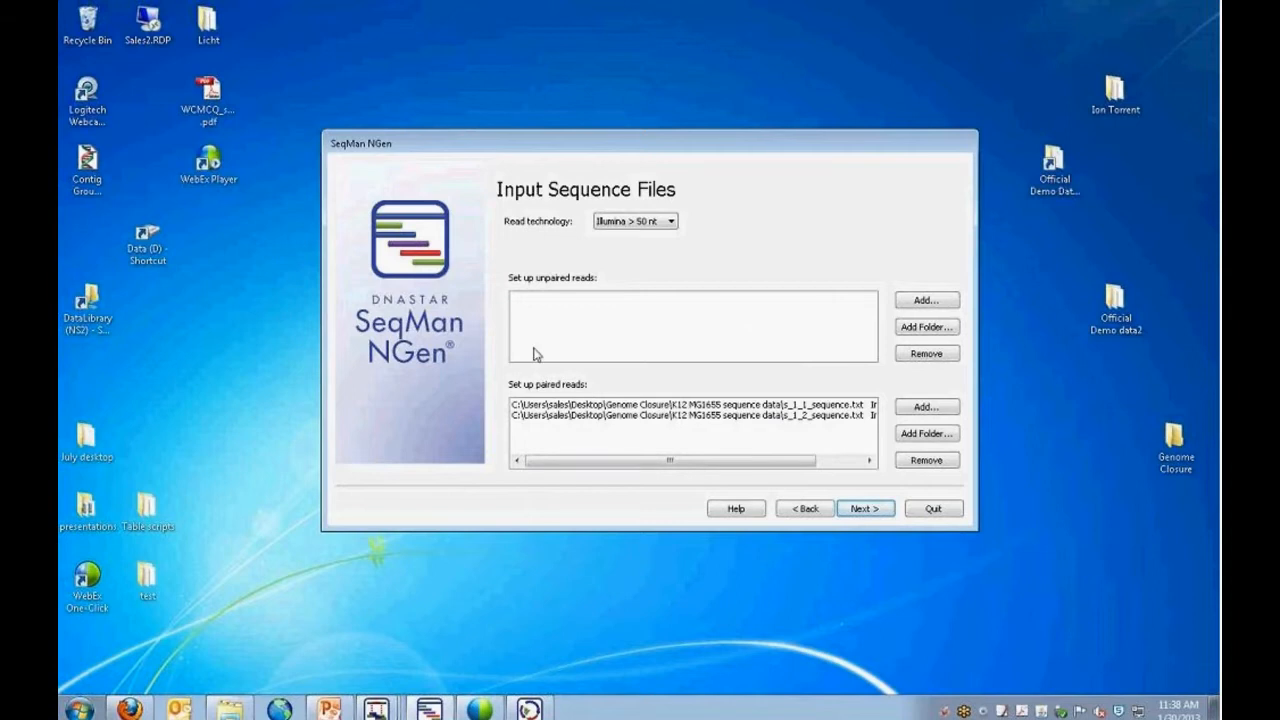
left_click(865, 510)
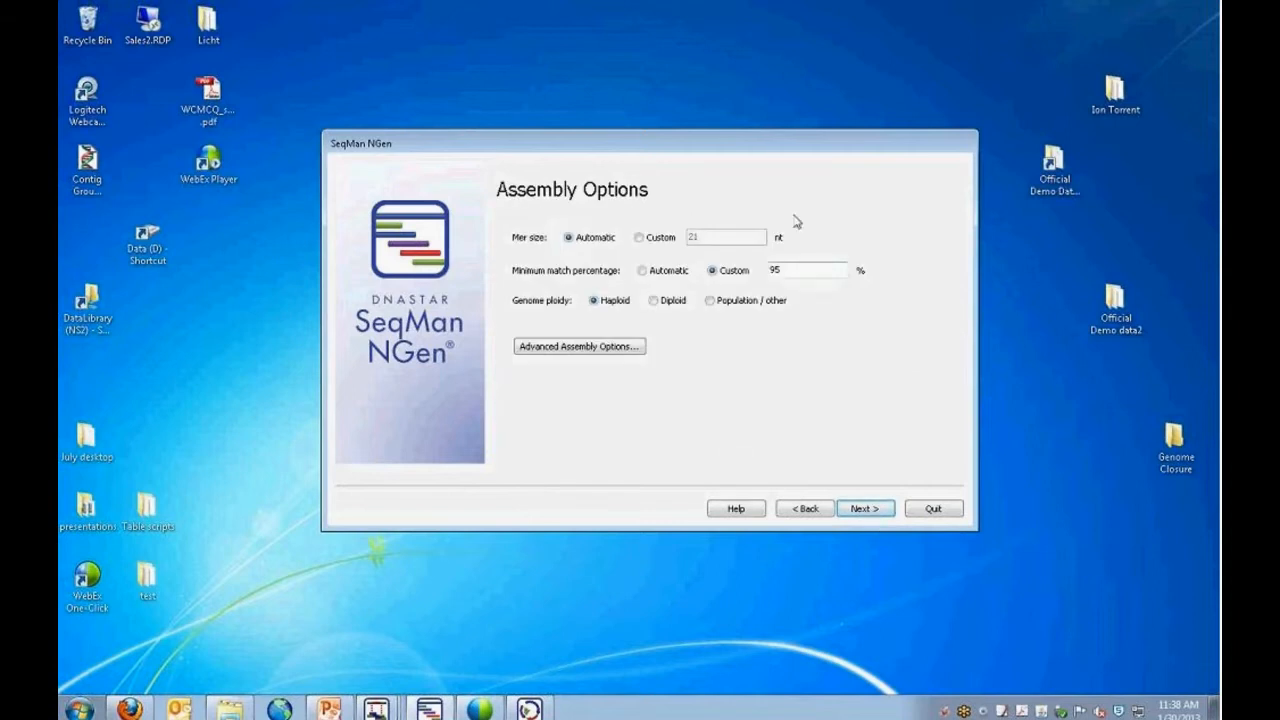
Accept the assembly options with a 95% minimum match percentage, and switch to SeqMan to view the MC1061_v1h.seq assembly.
left_click(863, 510)
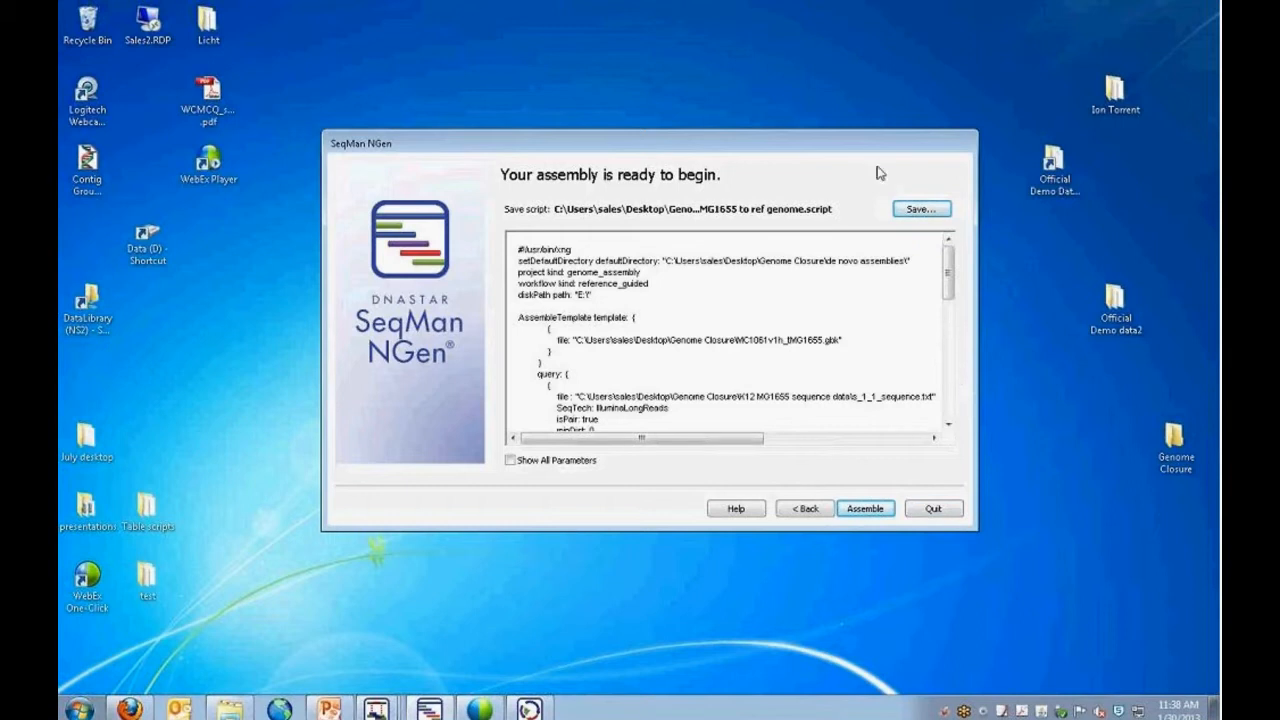
left_click(376, 709)
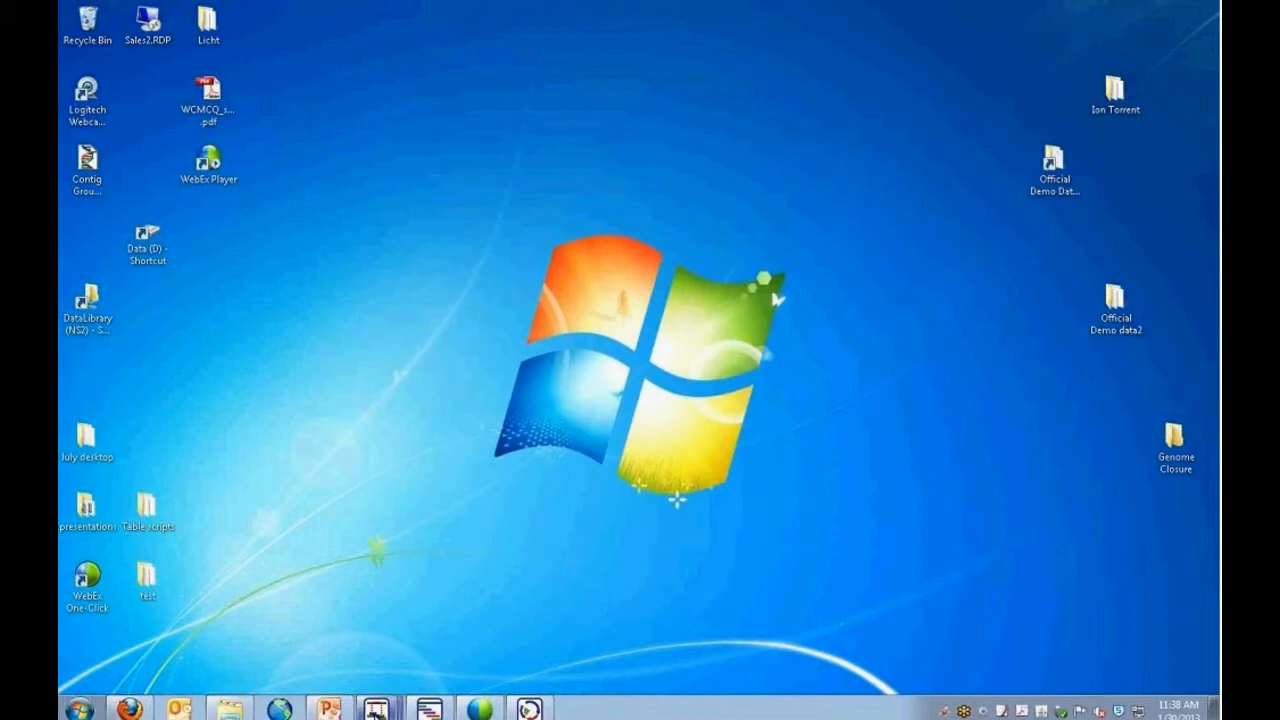
mouse_move(376, 709)
left_click(374, 649)
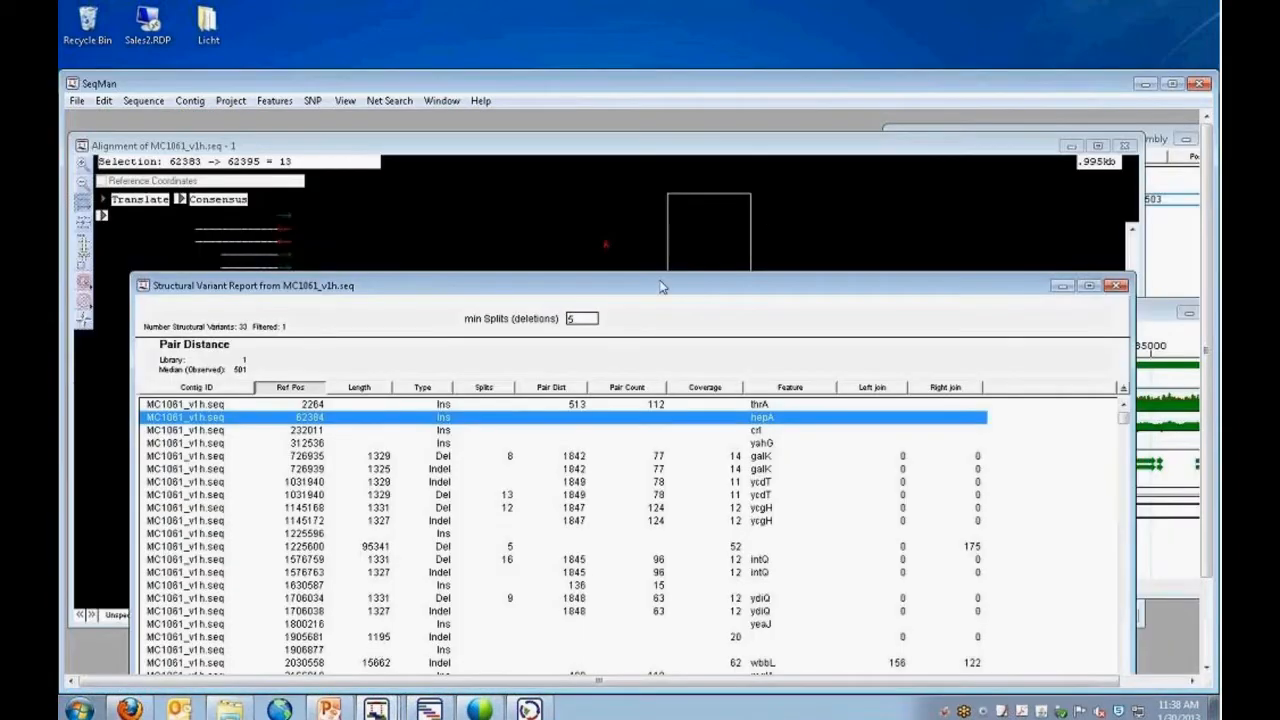
Minimize the MC1061_v1h.seq structural variant report and alignment, and arrange the strategy view and assembly project window within the workspace.
left_click_drag(665, 290, 673, 161)
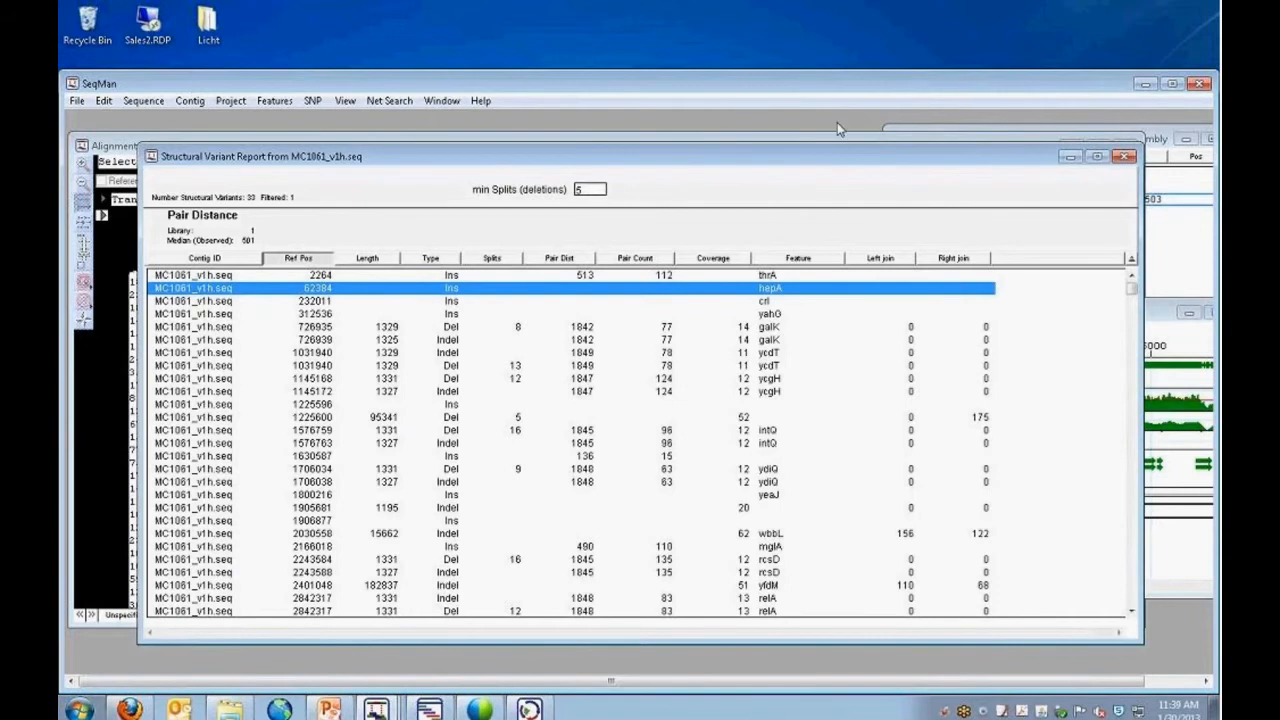
left_click(1069, 157)
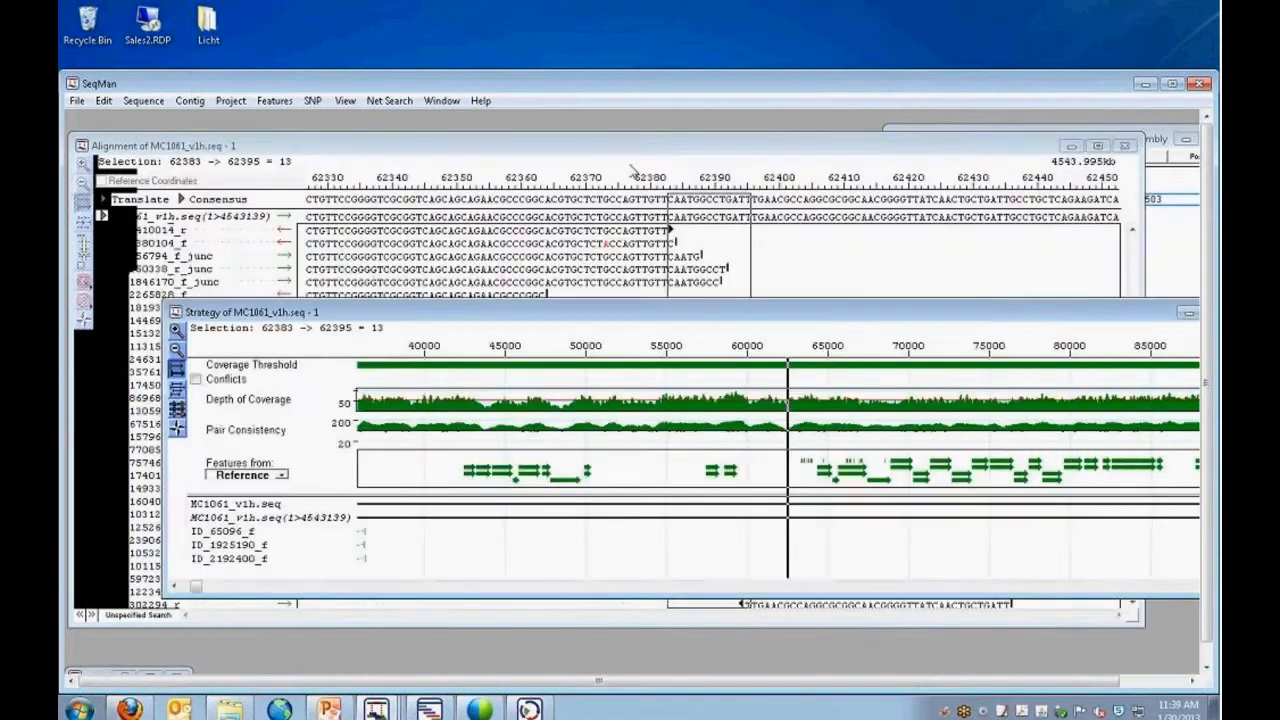
left_click(795, 151)
left_click(1070, 146)
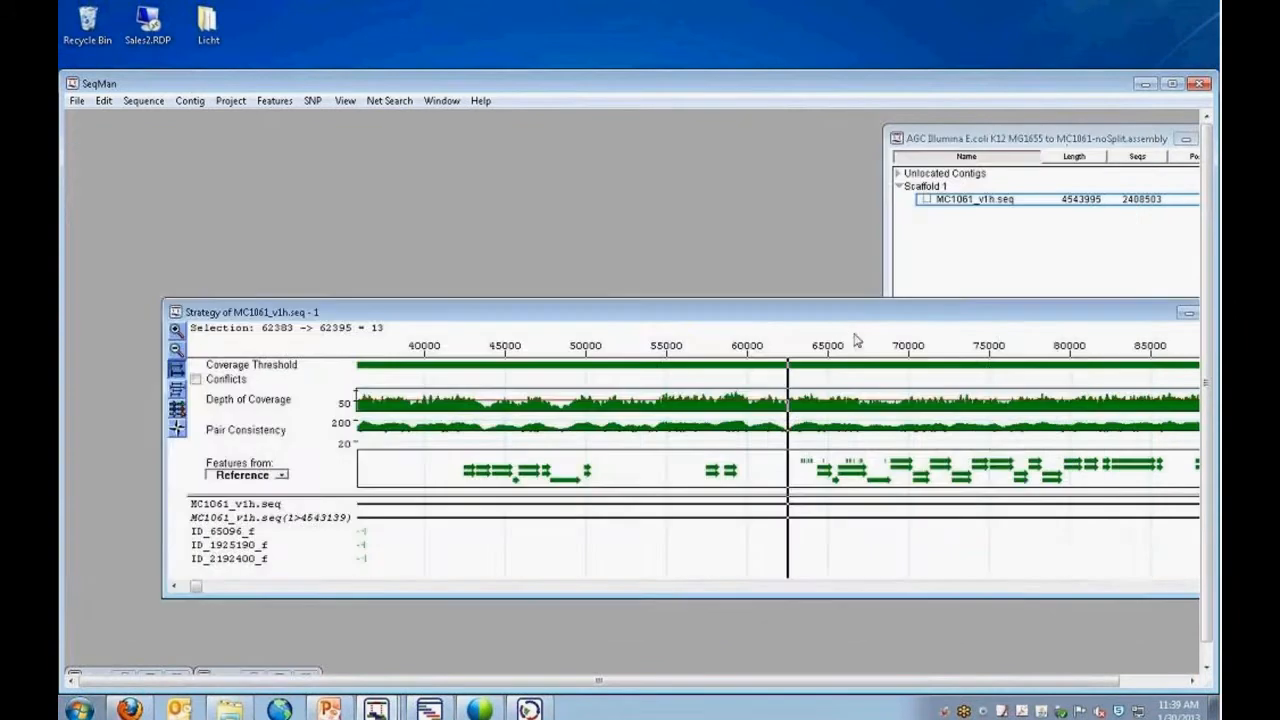
left_click_drag(823, 318, 731, 296)
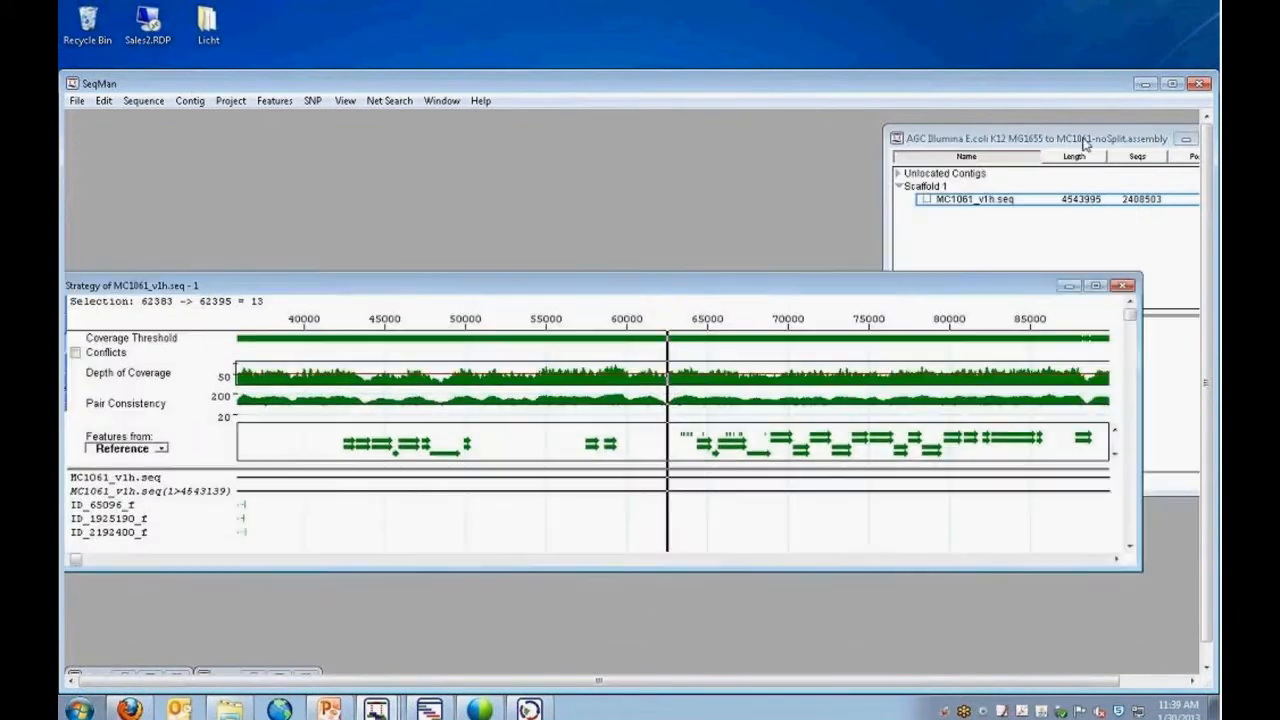
left_click(1076, 142)
left_click_drag(1050, 149, 883, 143)
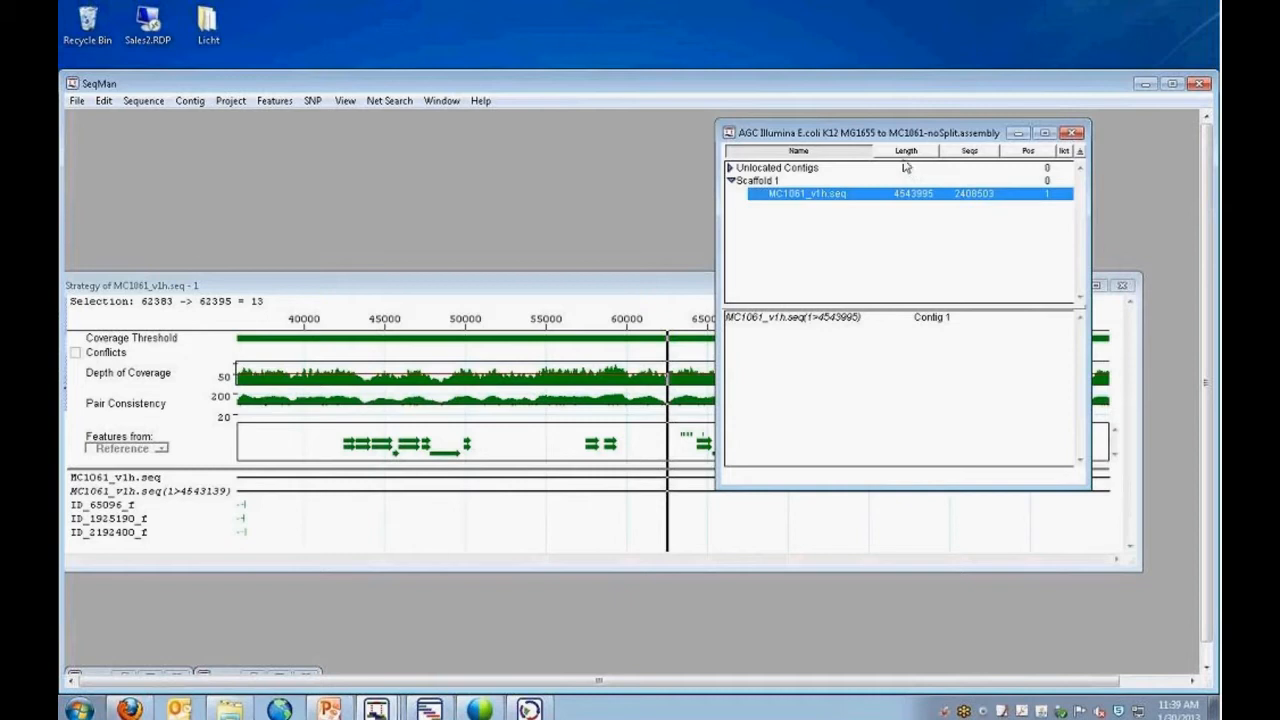
Examine coverage depth and pair consistency in the MC1061_v1h.seq strategy view around positions 1290000 to 1335000.
left_click(678, 290)
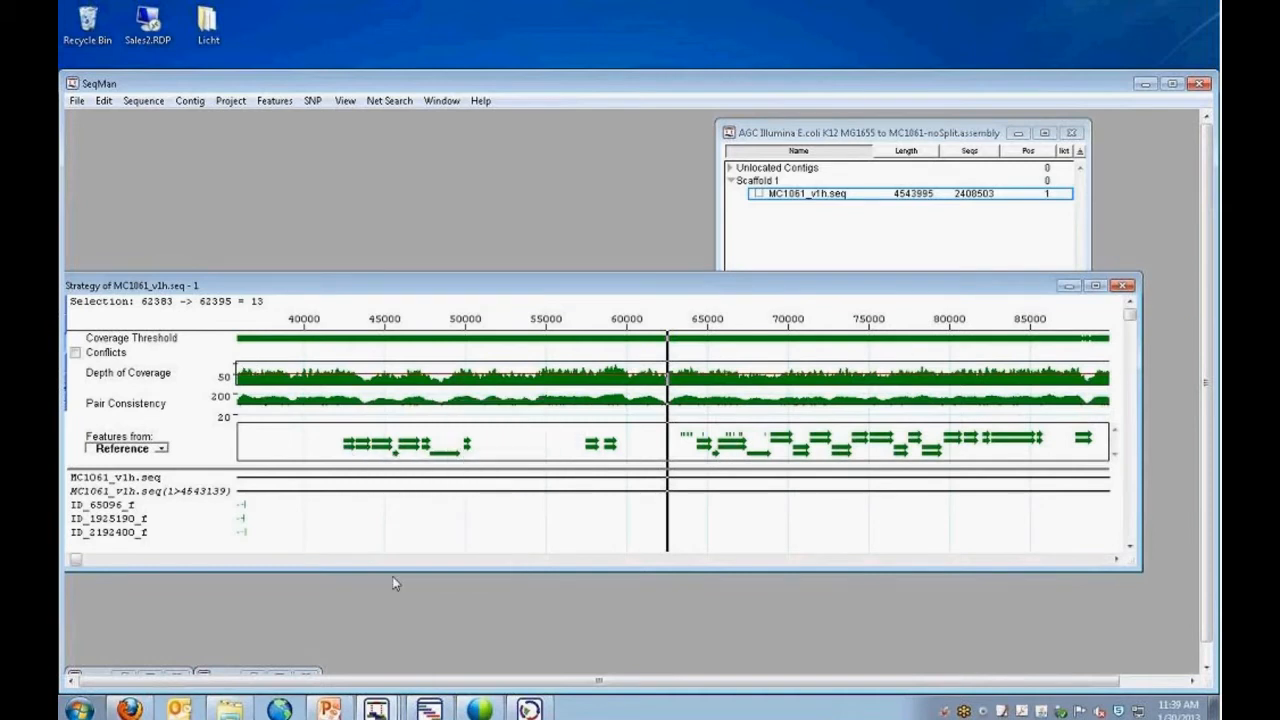
left_click_drag(84, 563, 360, 560)
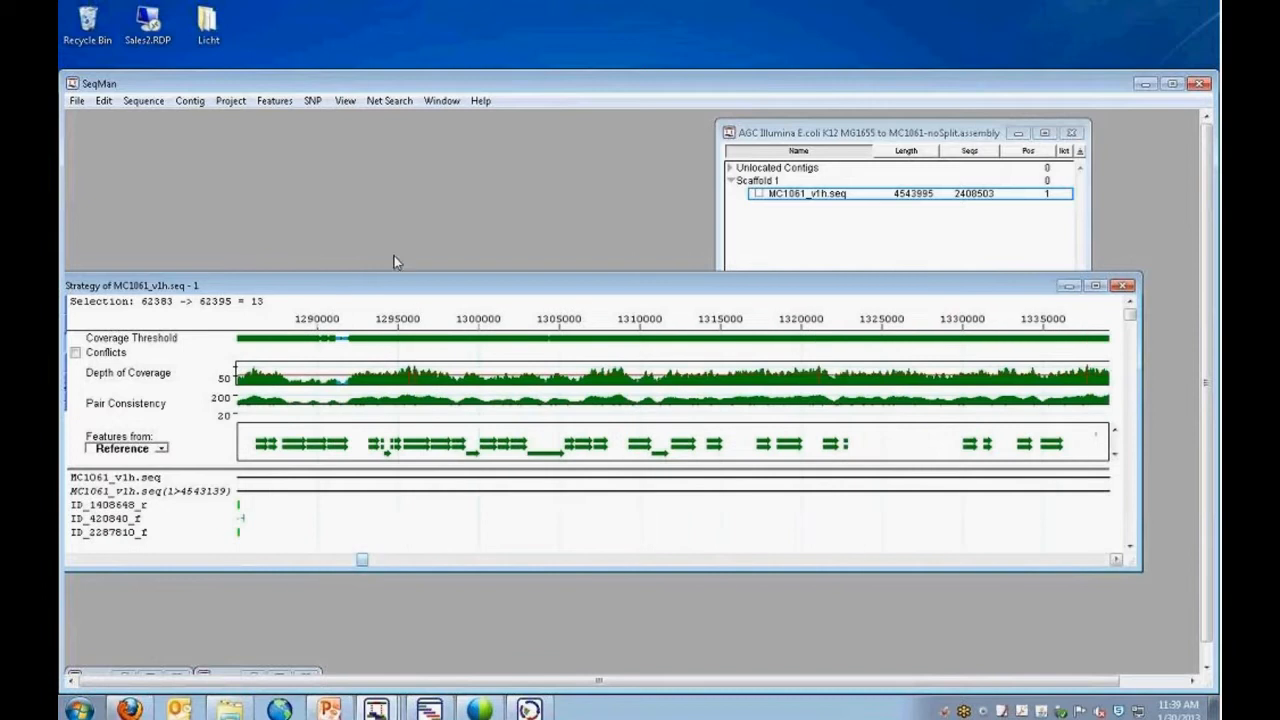
left_click_drag(394, 286, 483, 283)
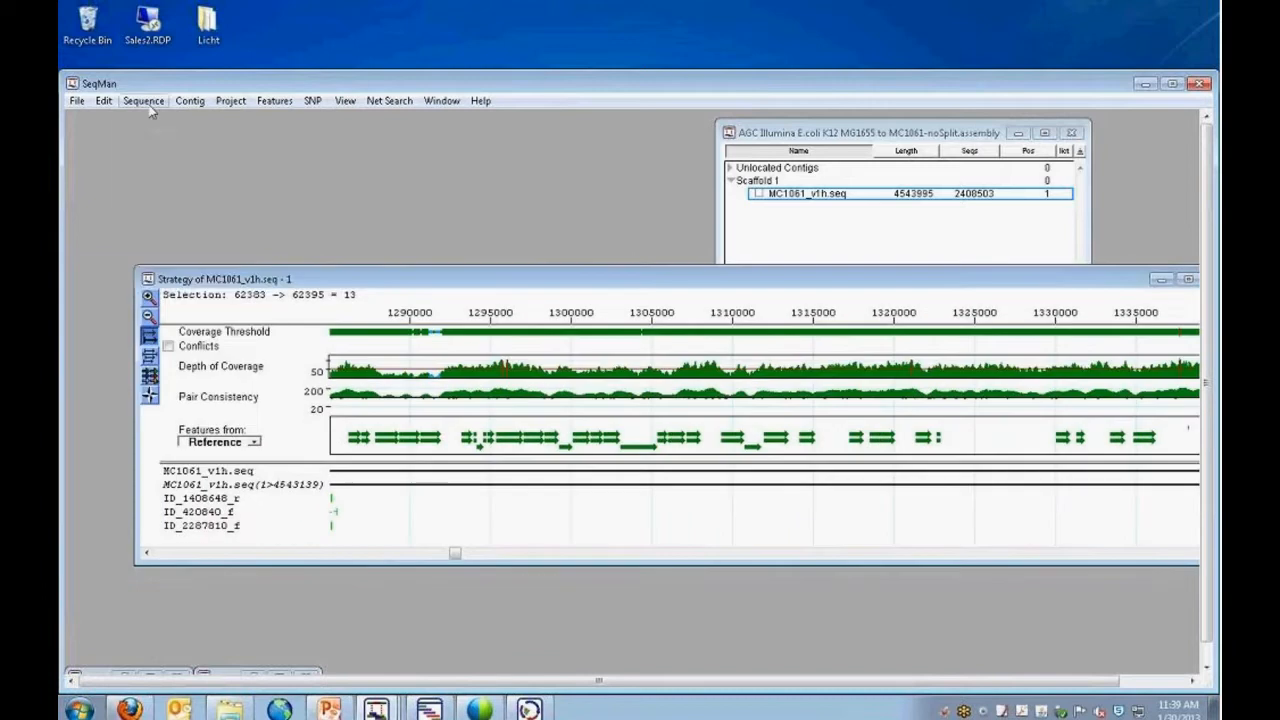
Open the structural variation report for MC1061_v1h.seq.
left_click(145, 101)
mouse_move(190, 101)
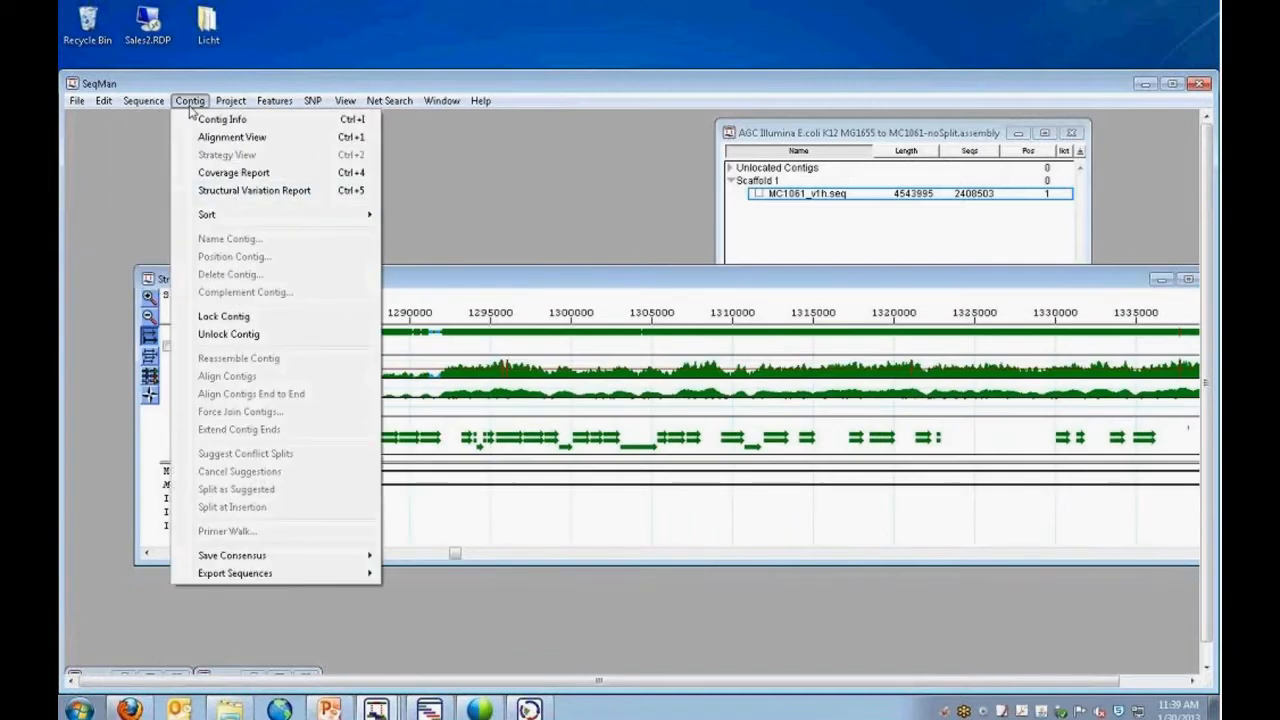
left_click(228, 191)
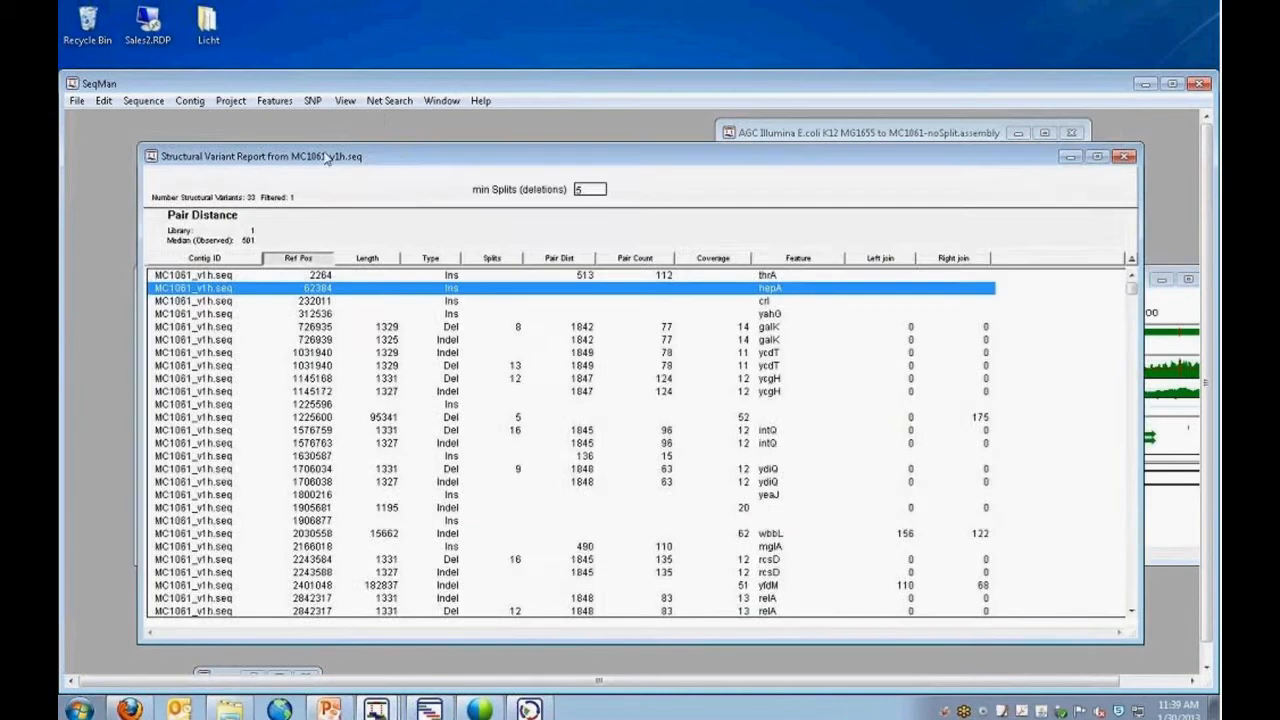
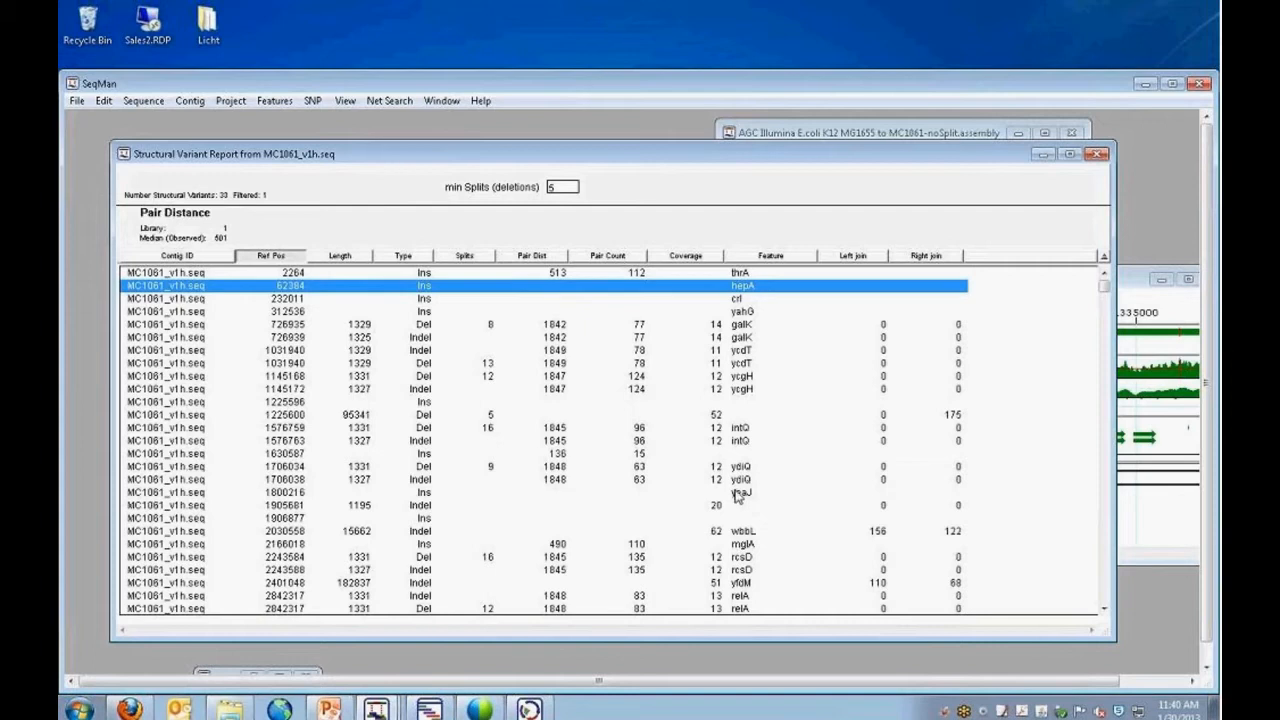
Switch to the SeqMan session with the MC1061_aligned.sqd project, heighten its Report window and move the project window further into view.
left_click(1146, 83)
left_click(376, 708)
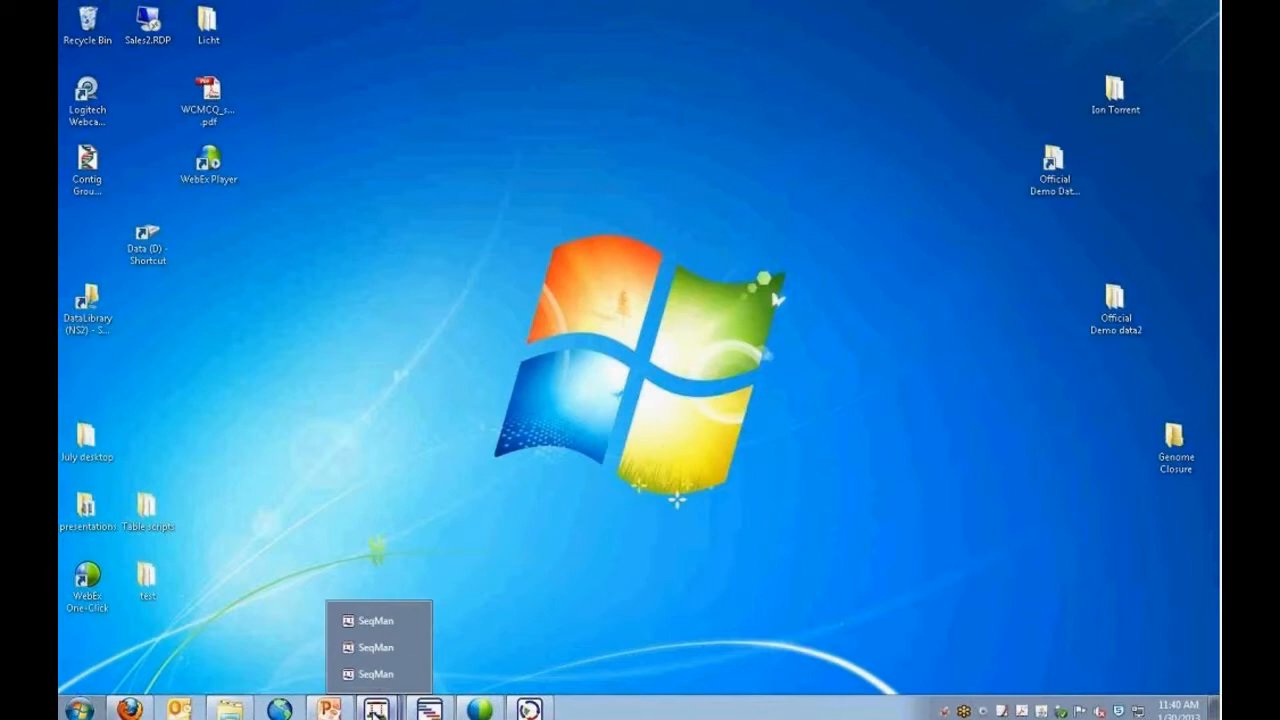
left_click(376, 675)
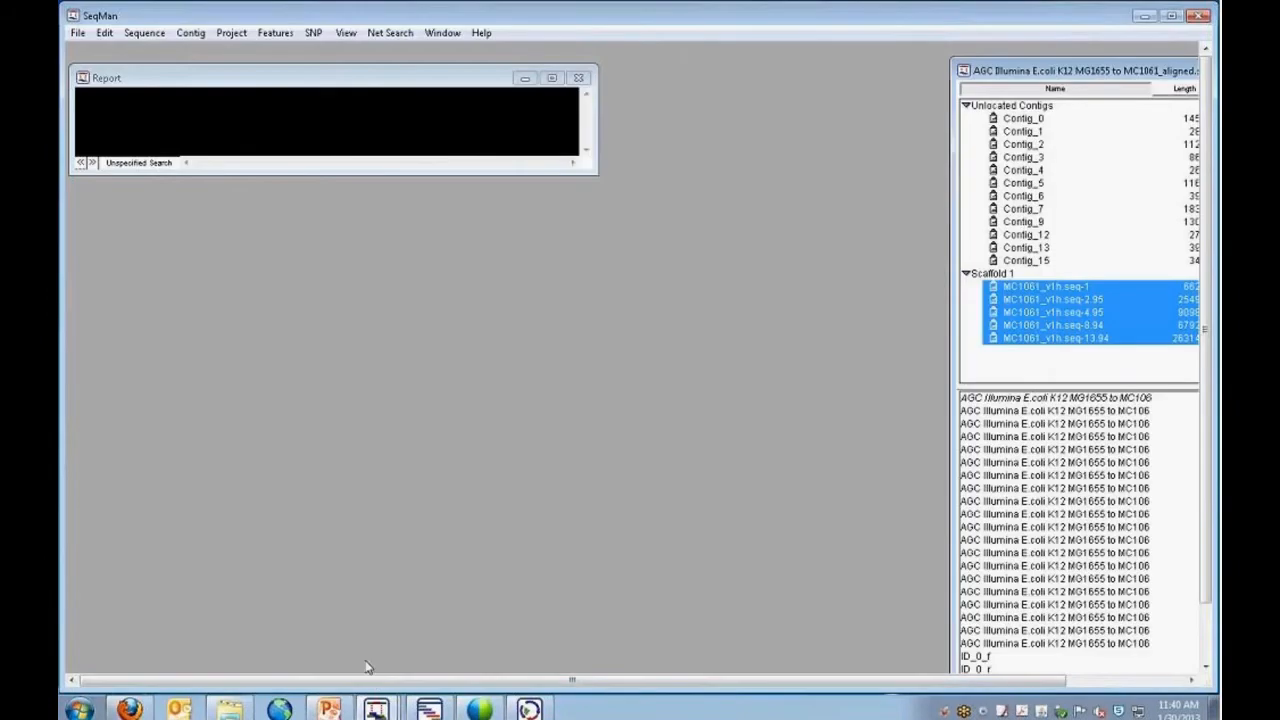
left_click_drag(569, 175, 572, 262)
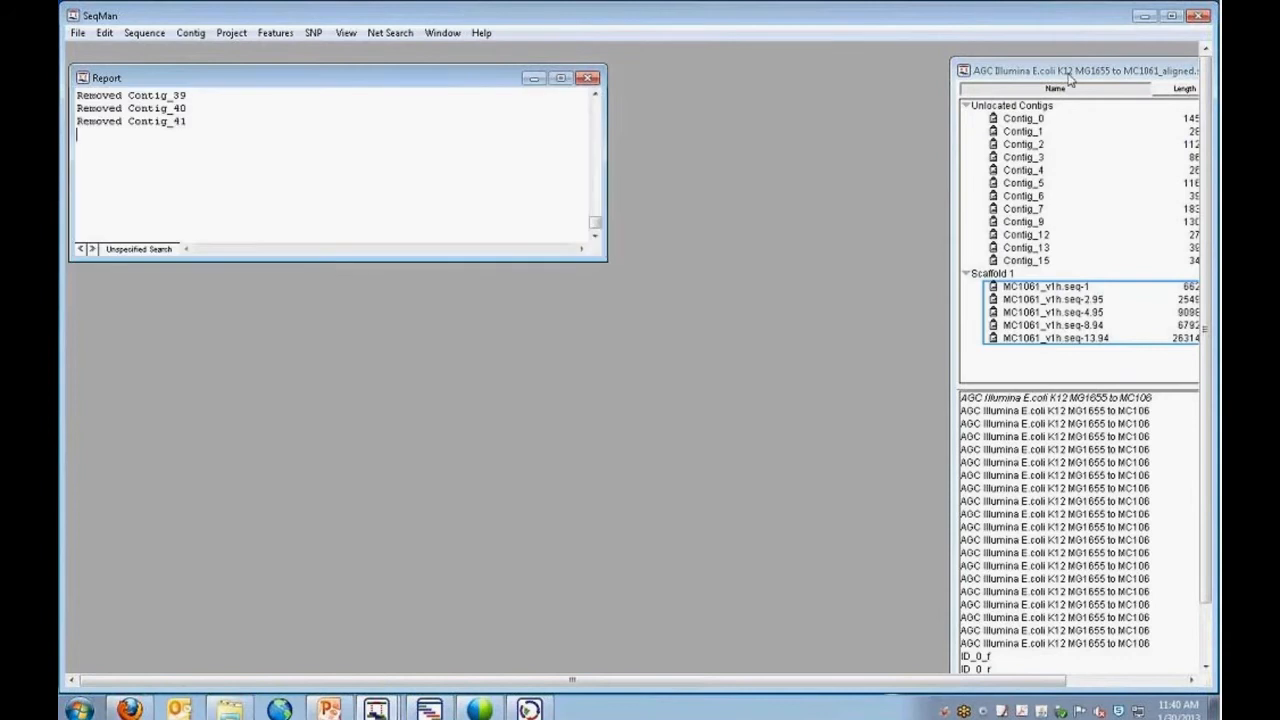
left_click_drag(1072, 78, 867, 76)
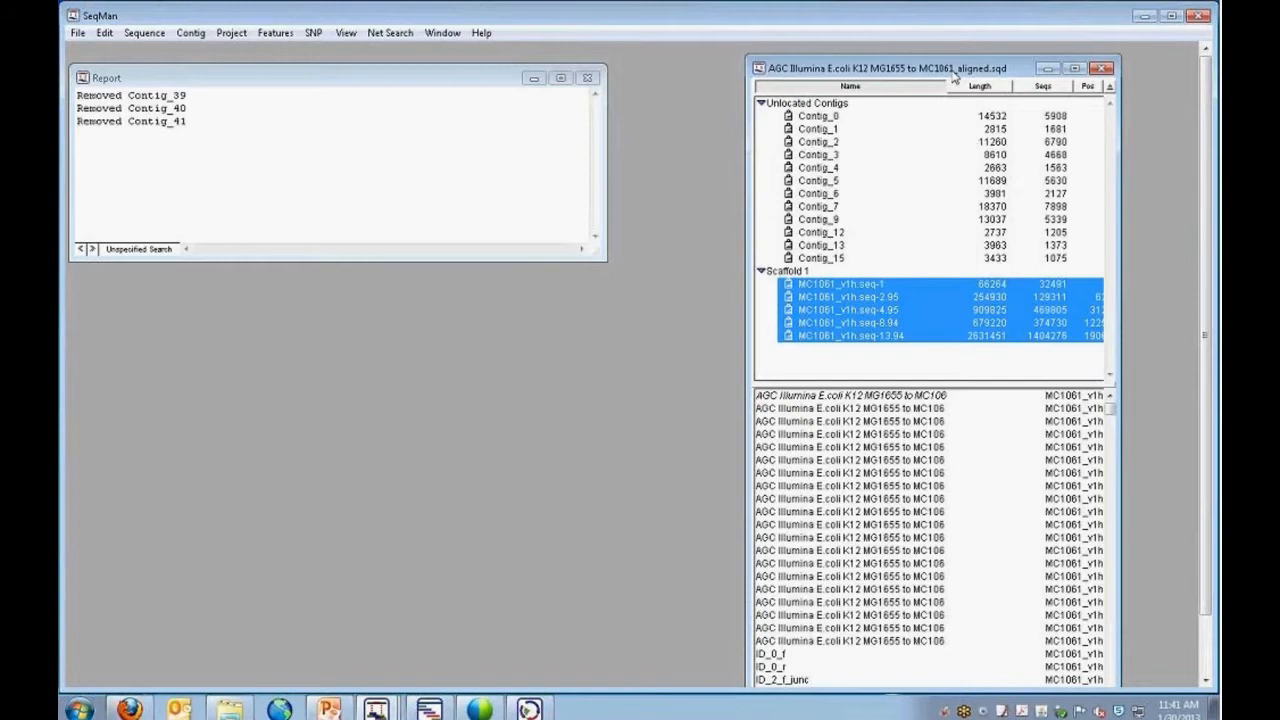
Collapse the unlocated contigs and resize the project window and its contig list to show the Scaffold 1 contigs with their positions.
left_click(761, 103)
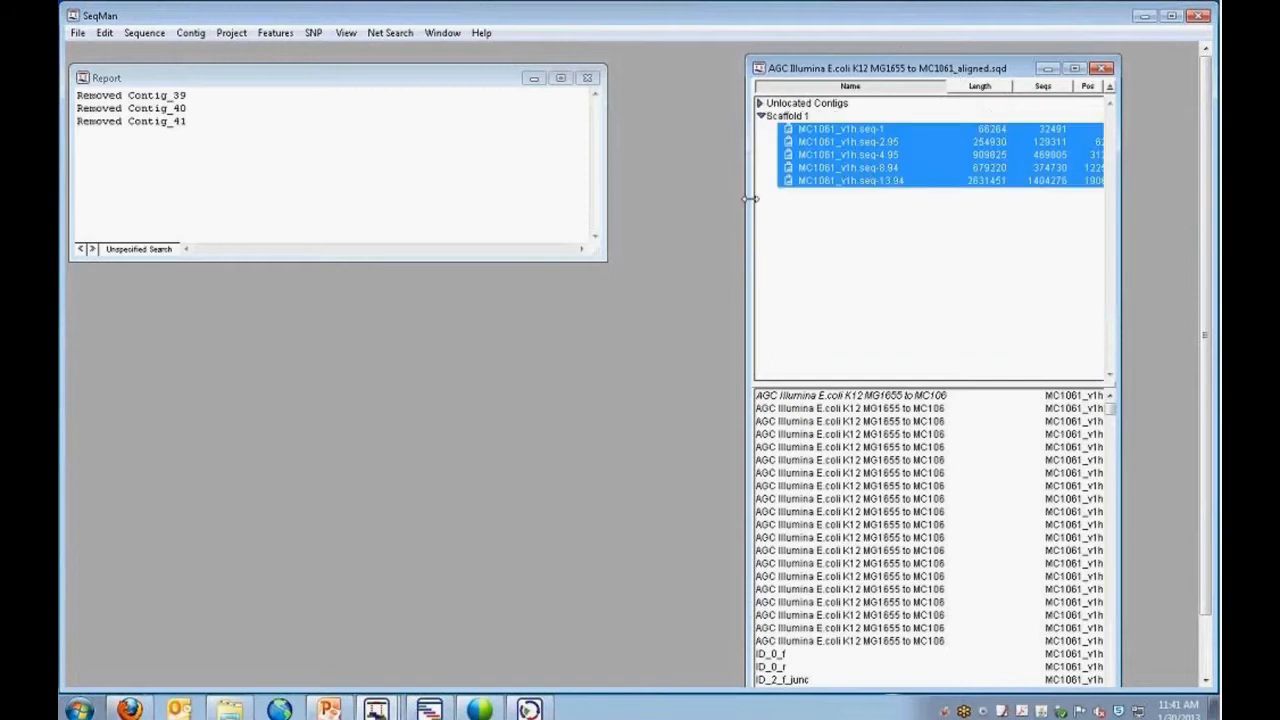
left_click_drag(747, 198, 667, 198)
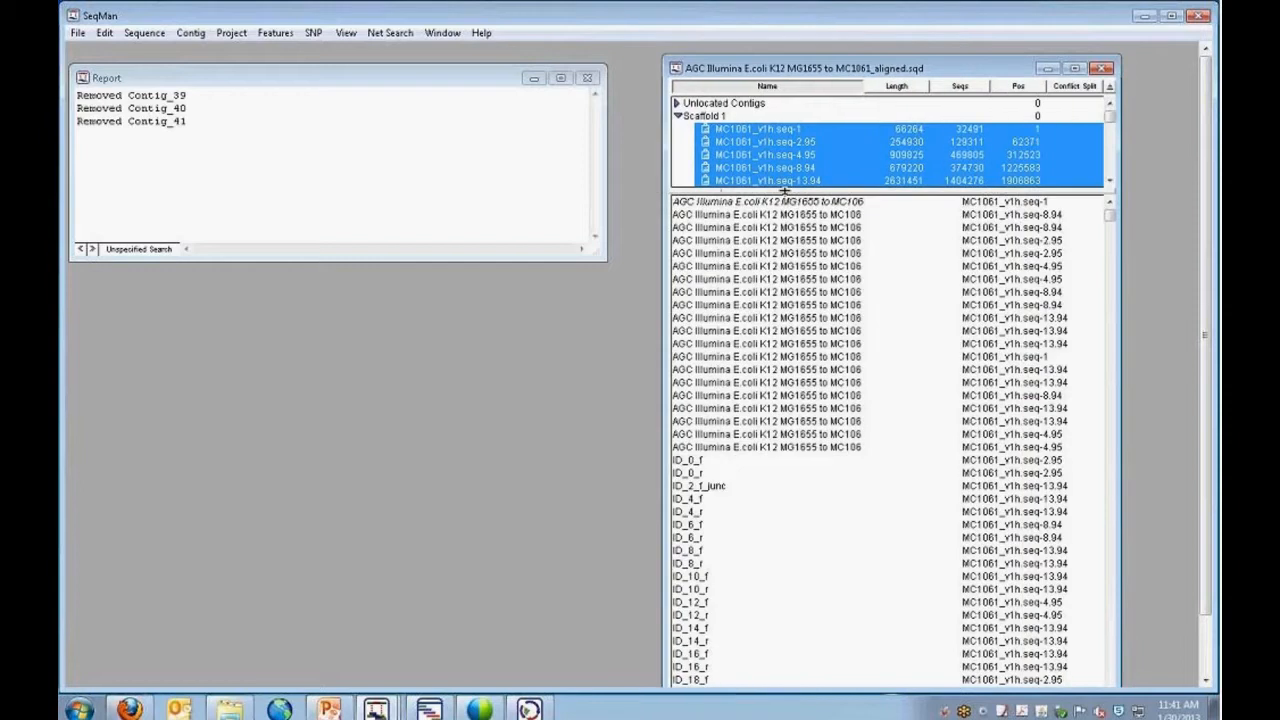
left_click_drag(790, 191, 791, 292)
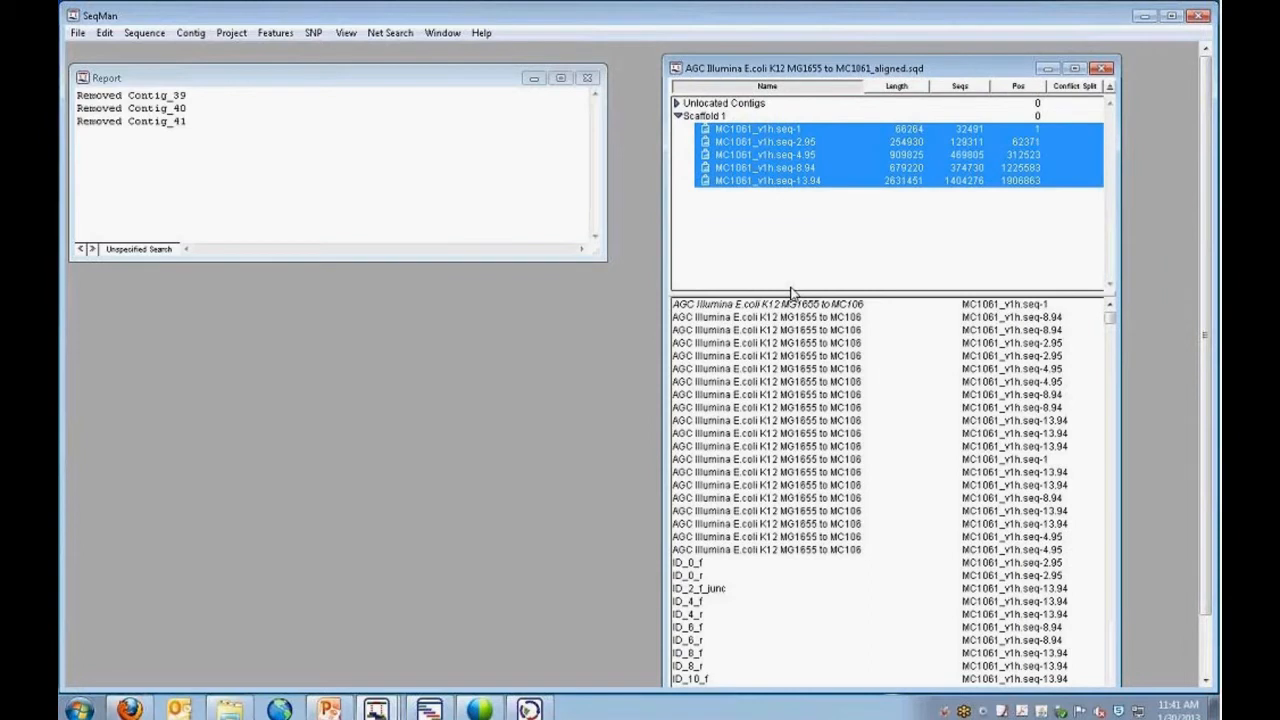
Enlarge the Report window and review the end-to-end contig merging log, from the script start to the removed contigs.
left_click(370, 260)
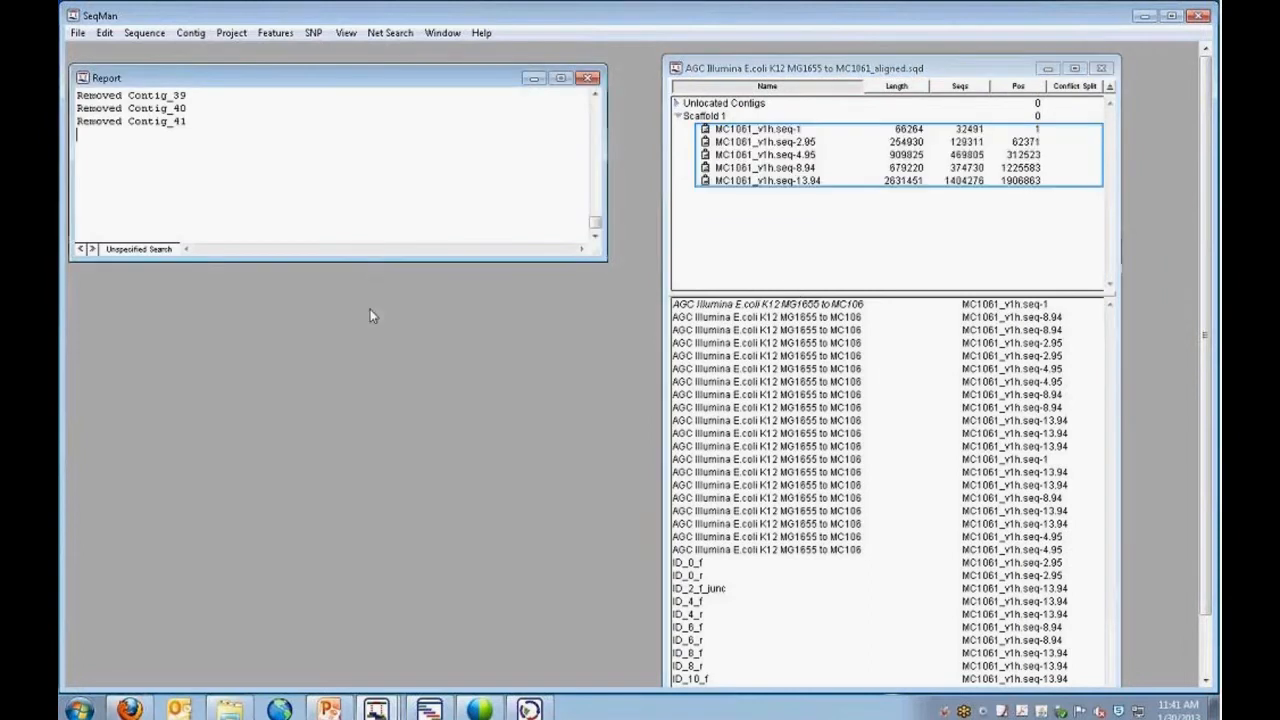
left_click_drag(366, 261, 381, 572)
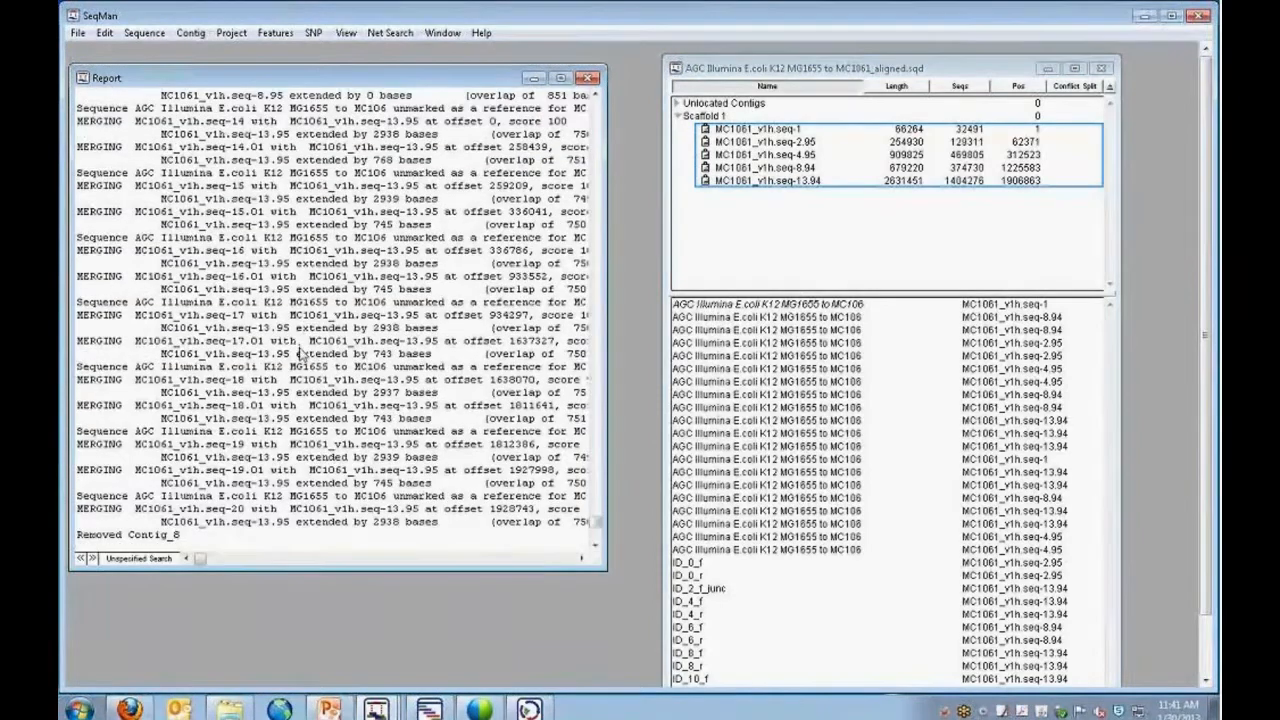
scroll(300, 355, "up", 12)
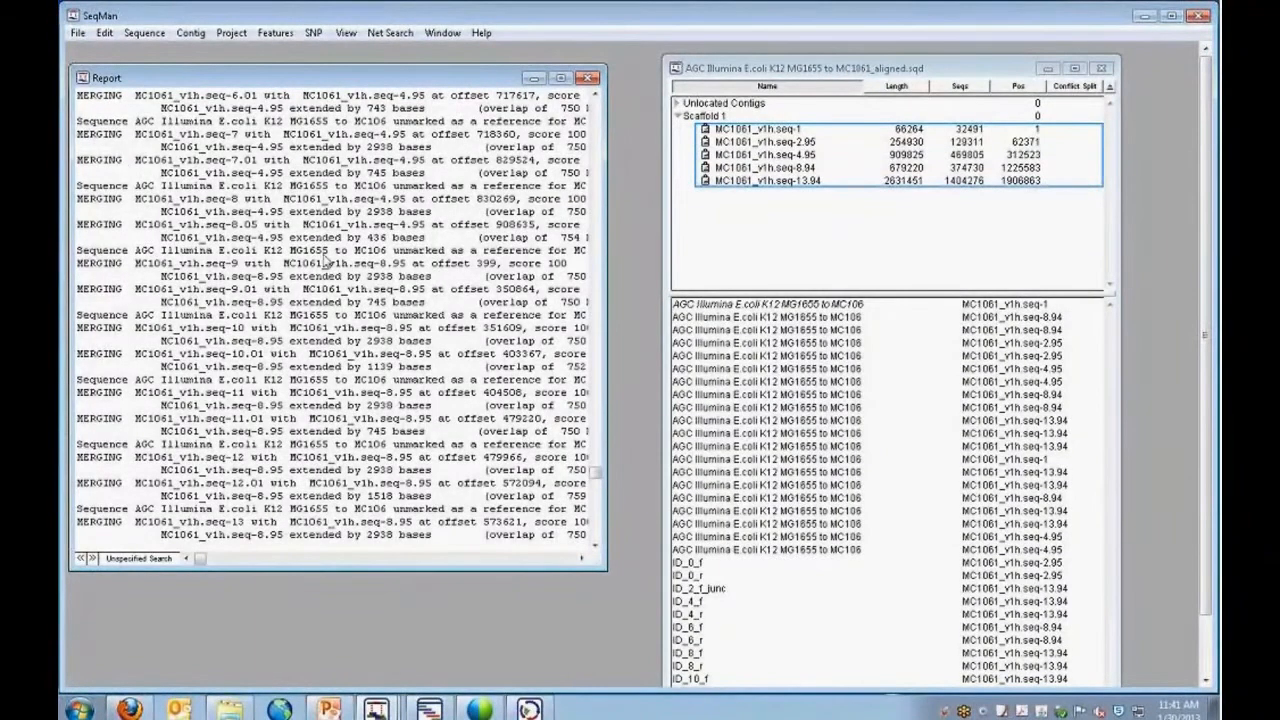
scroll(448, 205, "up", 11)
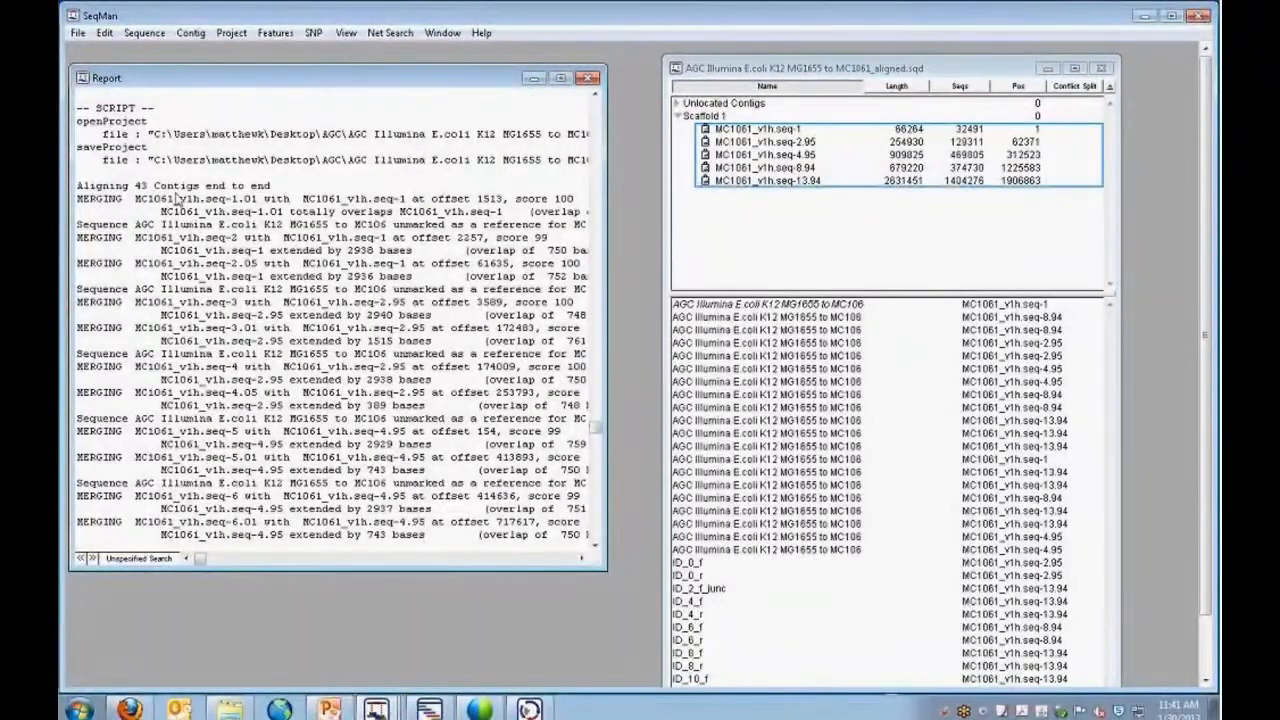
scroll(216, 220, "down", 3)
scroll(216, 222, "down", 10)
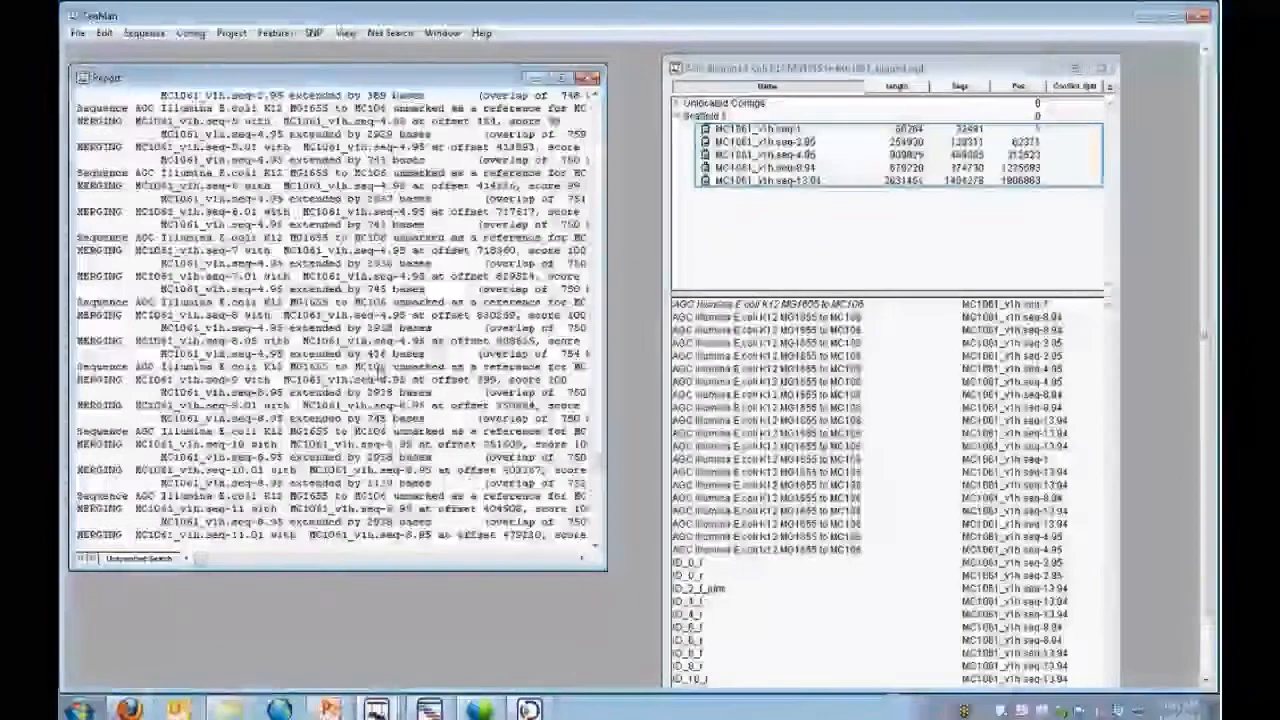
scroll(314, 347, "down", 10)
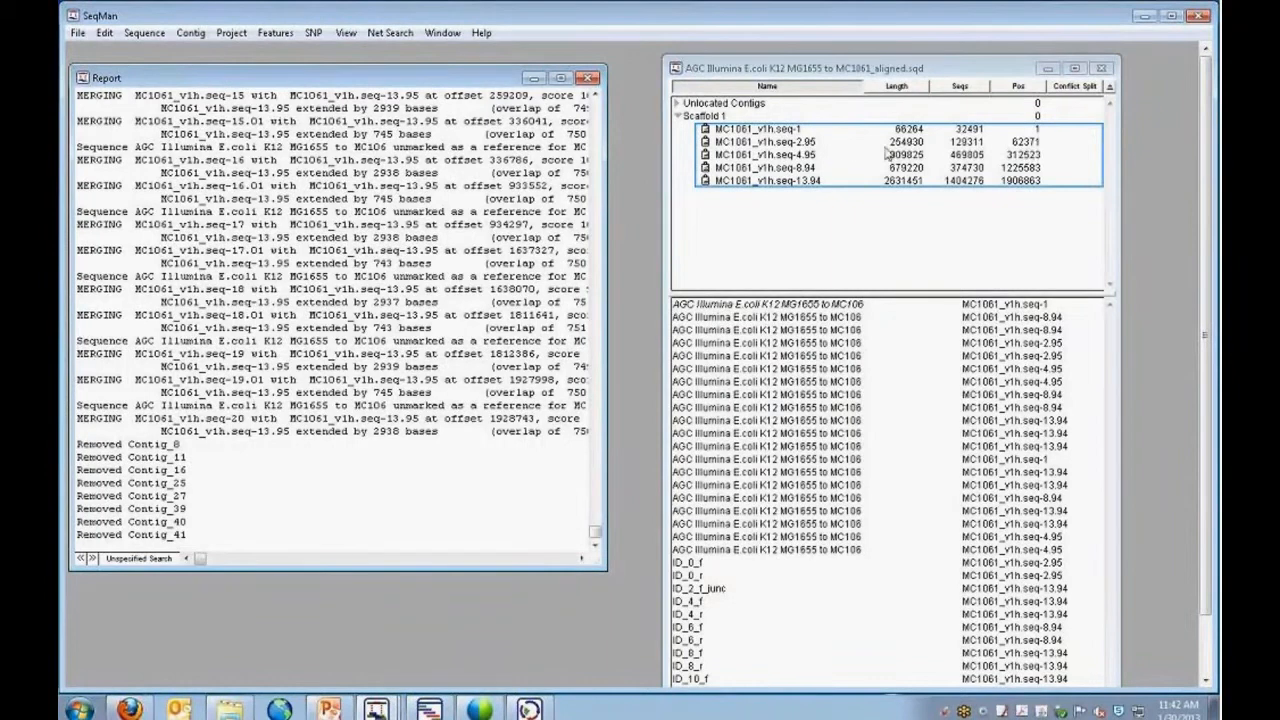
Expand the unlocated contigs, open the alignment of Contig_0 and enlarge its window.
left_click(678, 104)
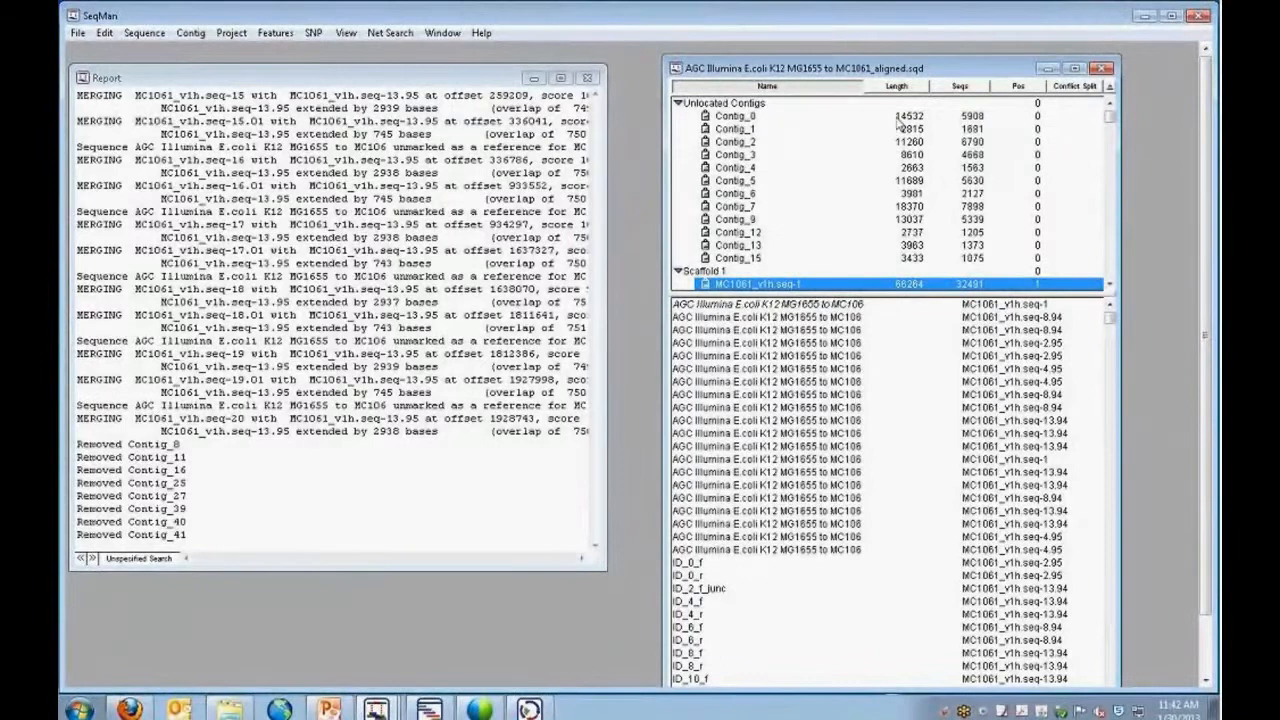
double_click(981, 122)
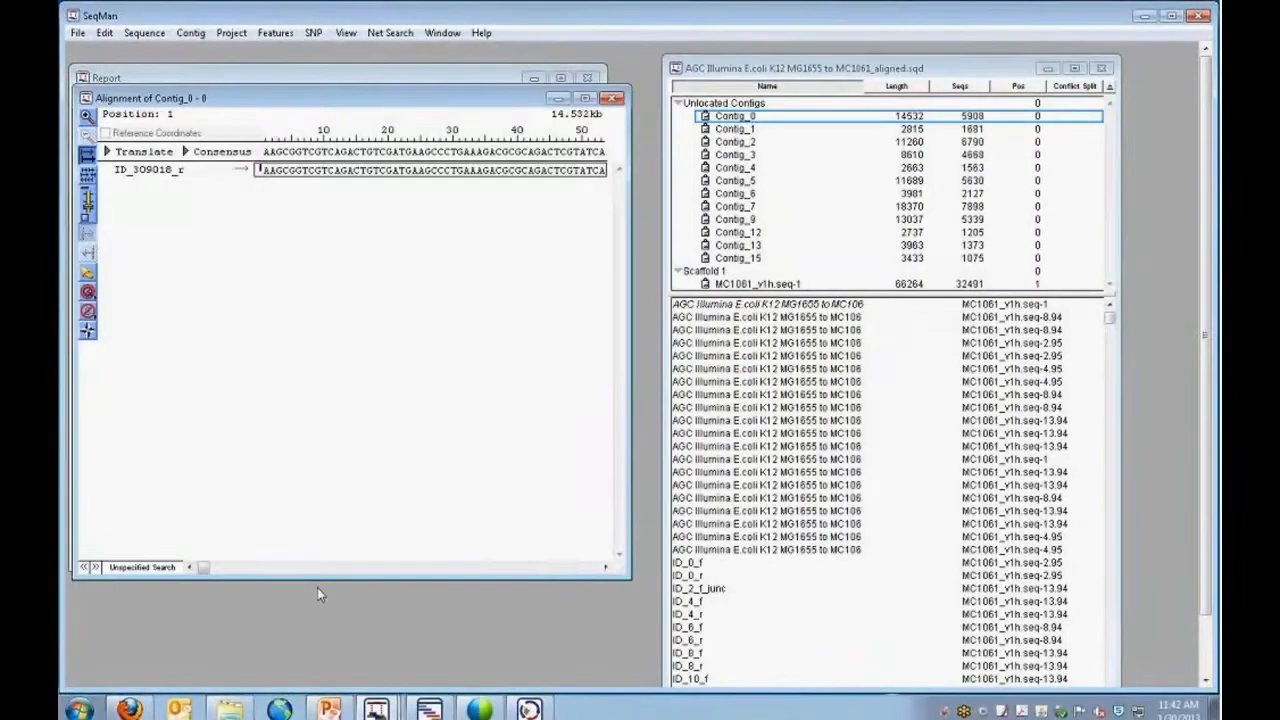
left_click_drag(630, 577, 848, 604)
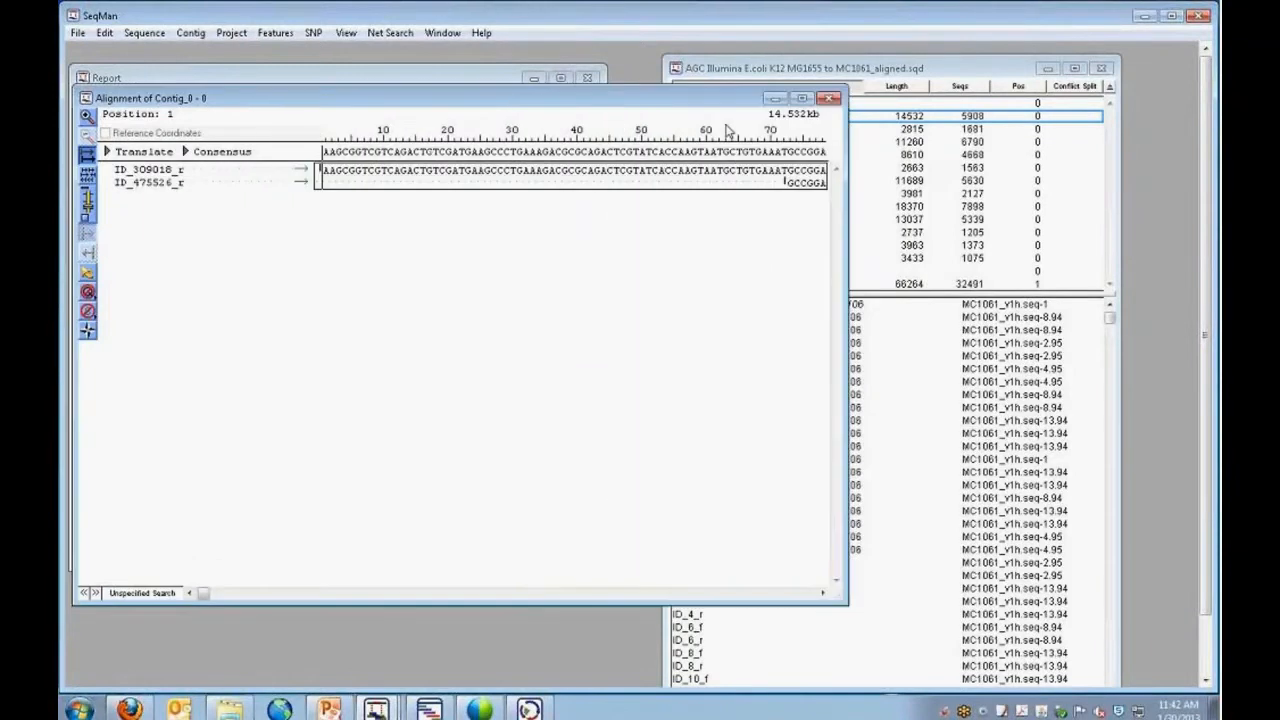
Delete consensus bases 1 to 155 from the start of Contig_0, unlocking the contig for editing.
mouse_move(203, 593)
left_mouse_down()
mouse_move(237, 594)
mouse_move(203, 593)
left_mouse_up()
left_click_drag(325, 150, 628, 167)
key("Delete")
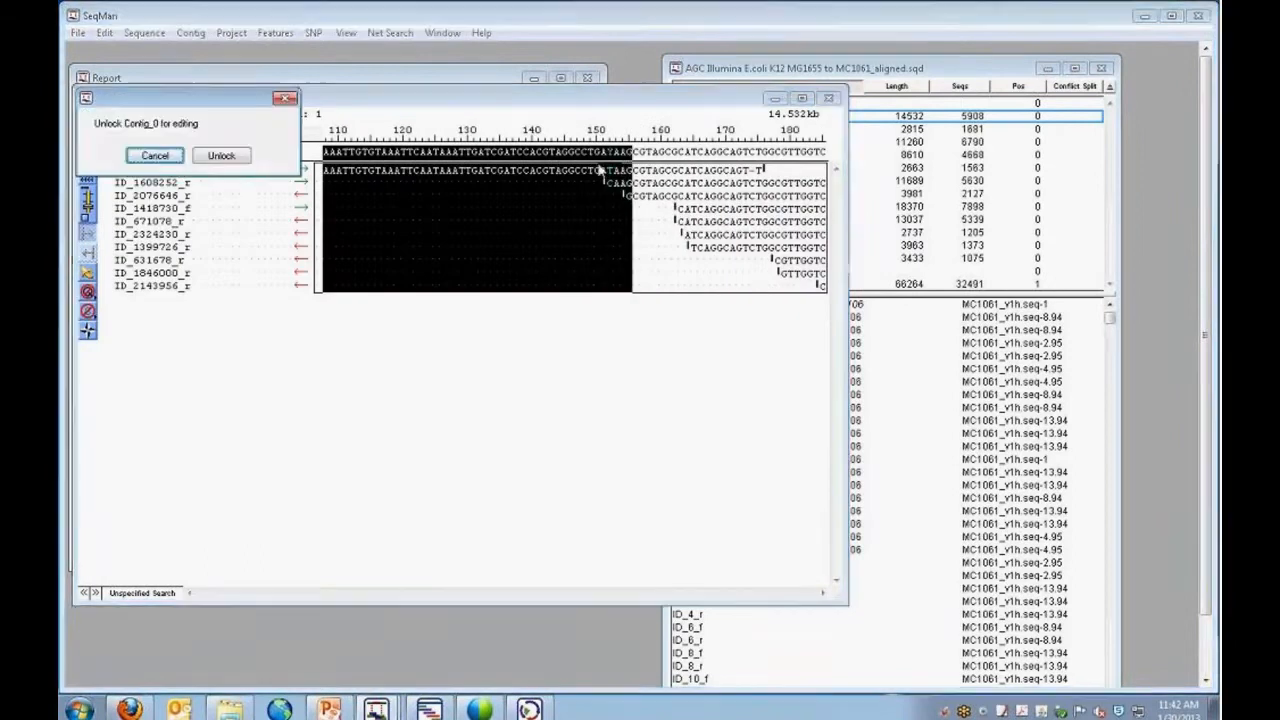
left_click(240, 157)
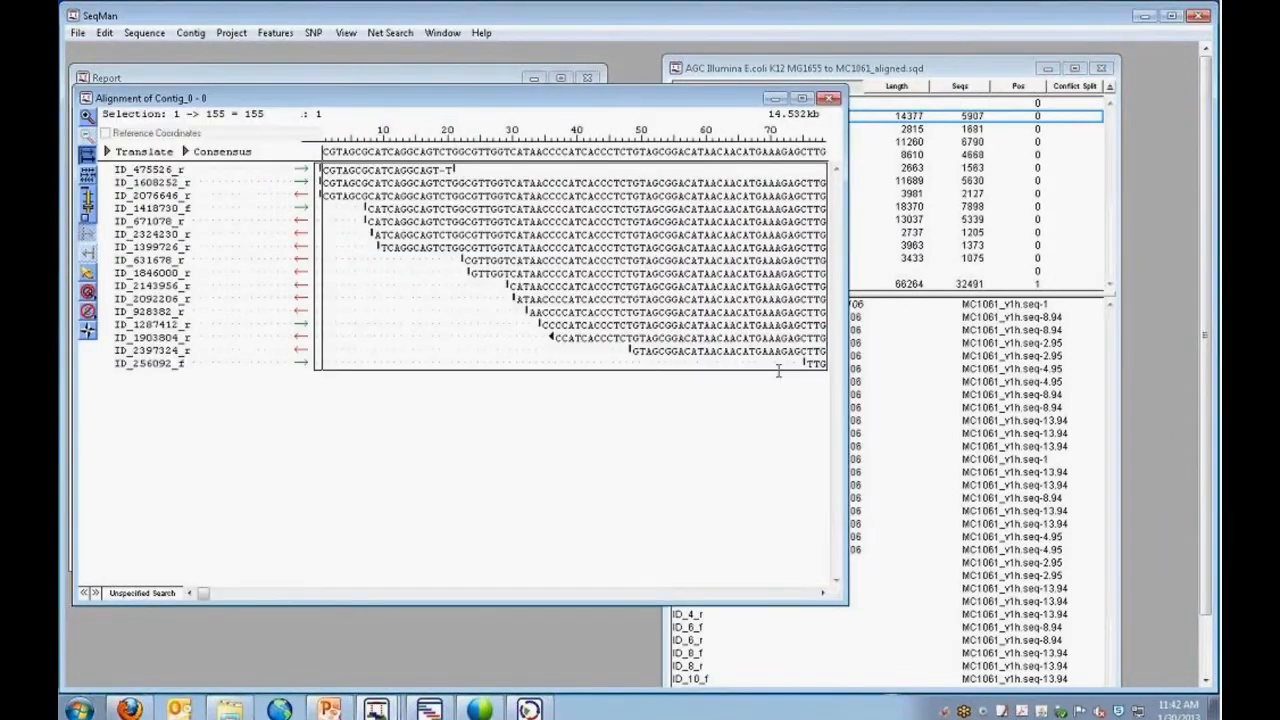
Bring the project window forward, extend its contig list, and compare the lengths and positions of MC1061_v1h.seq-1 and MC1061_v1h.seq-2.95.
left_click_drag(657, 98, 655, 157)
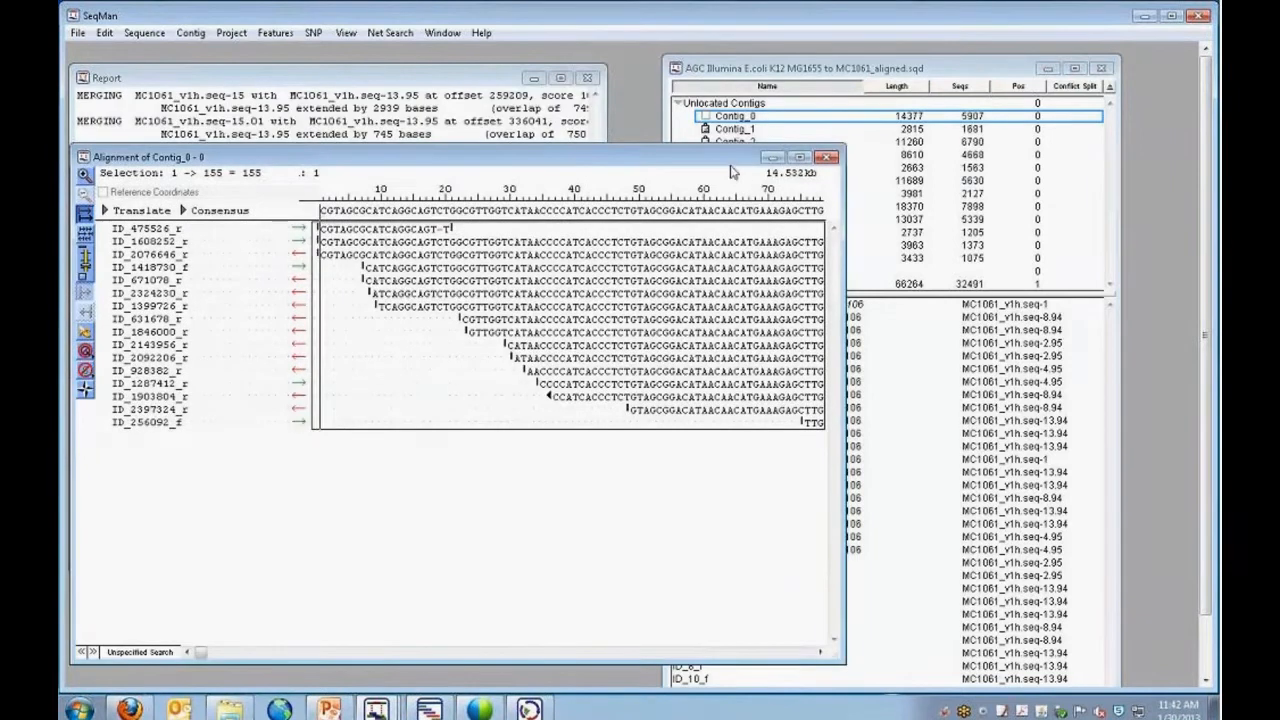
left_click(728, 128)
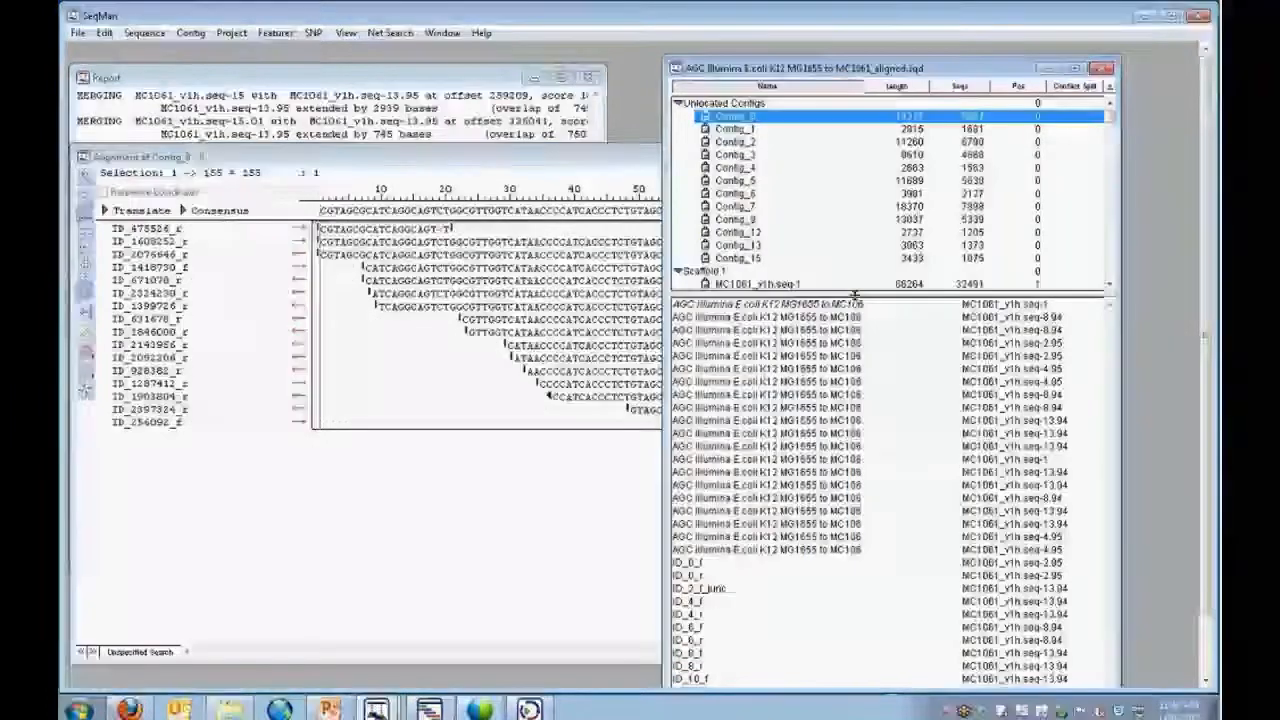
left_click_drag(855, 292, 858, 425)
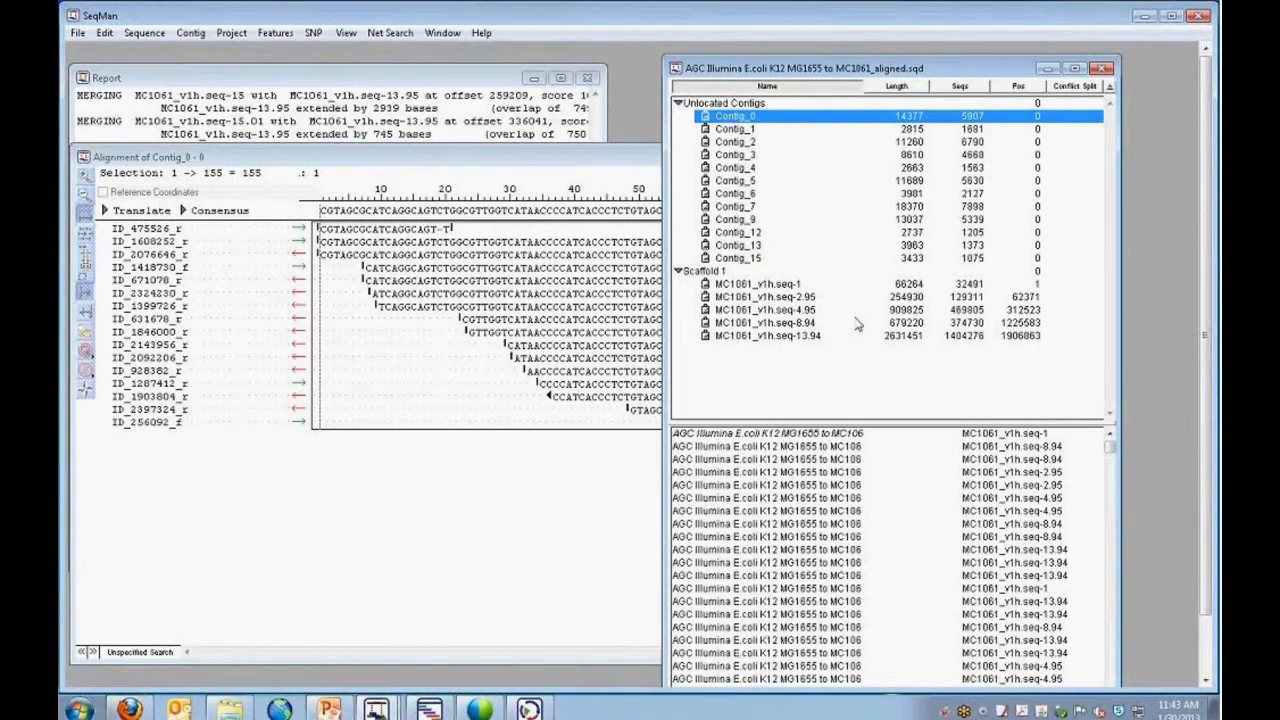
left_click(903, 286)
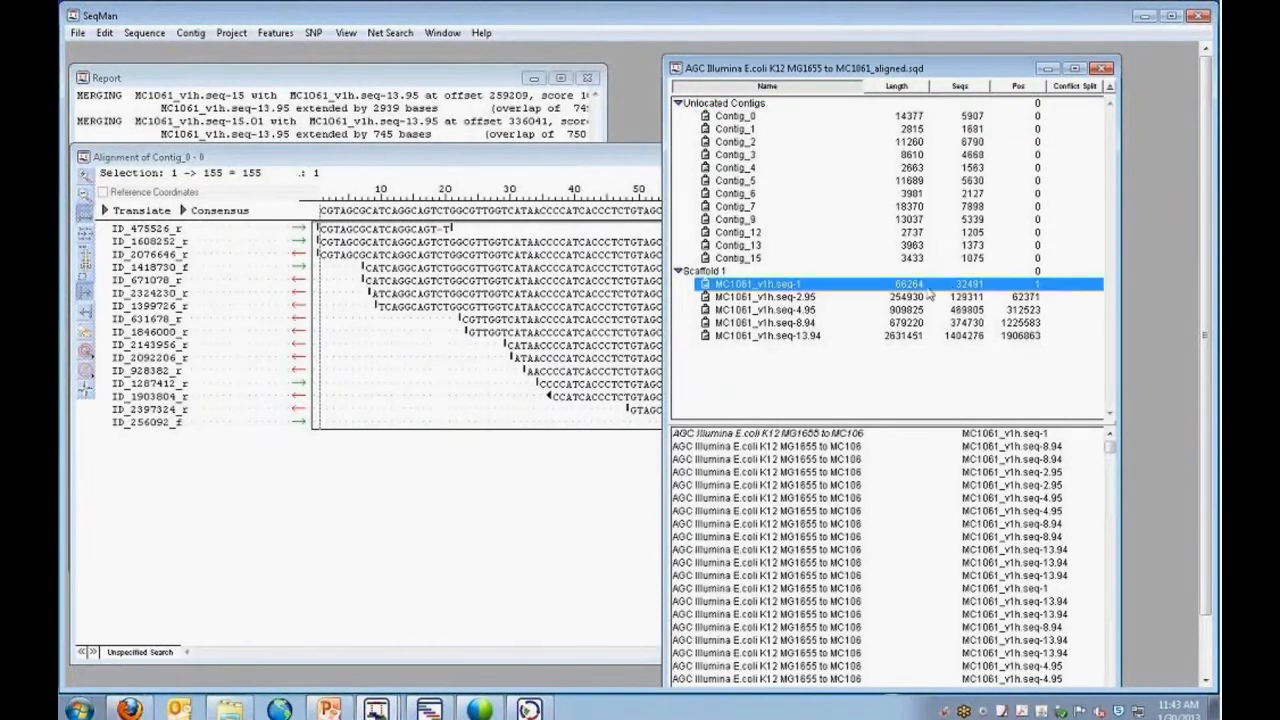
left_click(1031, 299)
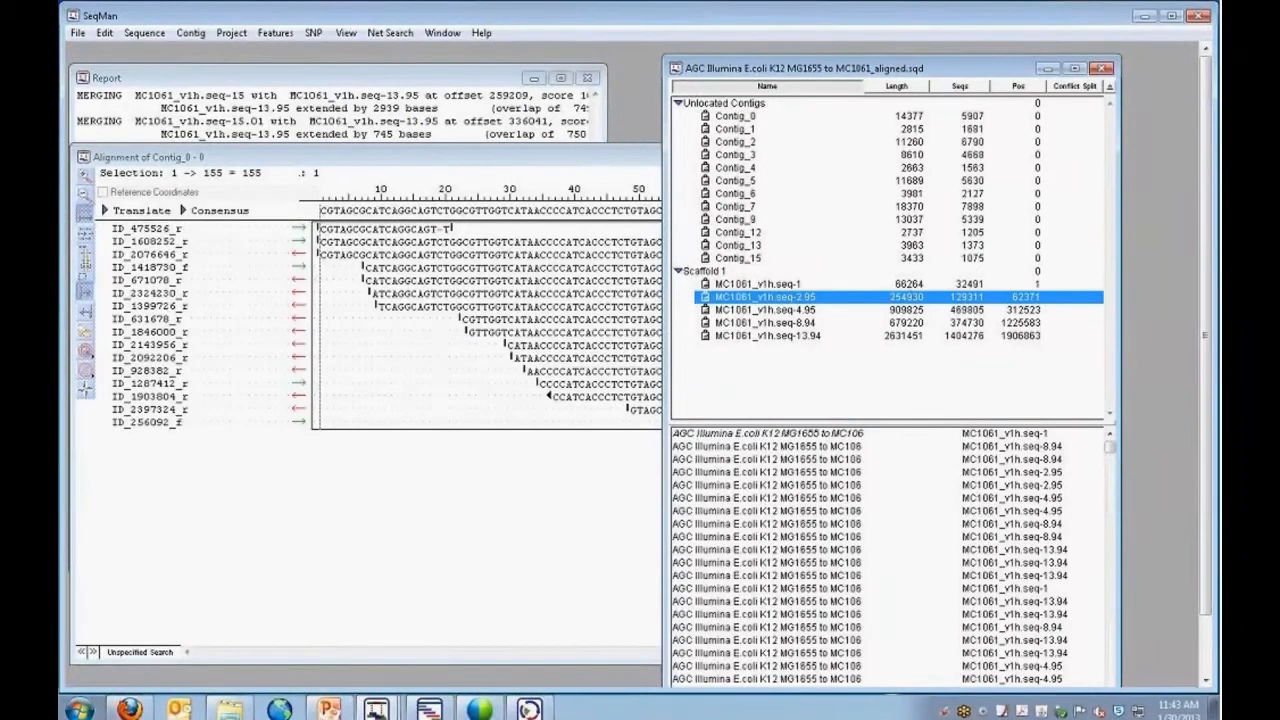
Review the structural variant report alongside the strategy view in the MC1061-noSplit.assembly session, and minimize that session.
left_click(427, 706)
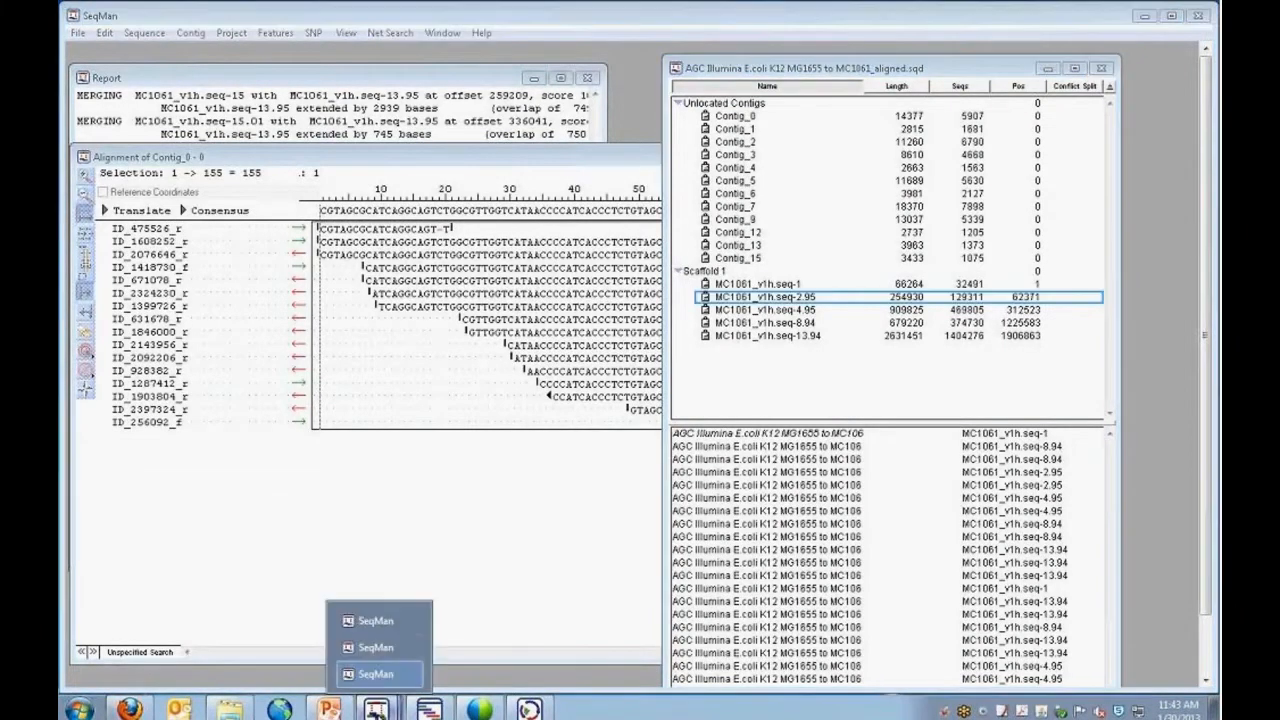
left_click(372, 650)
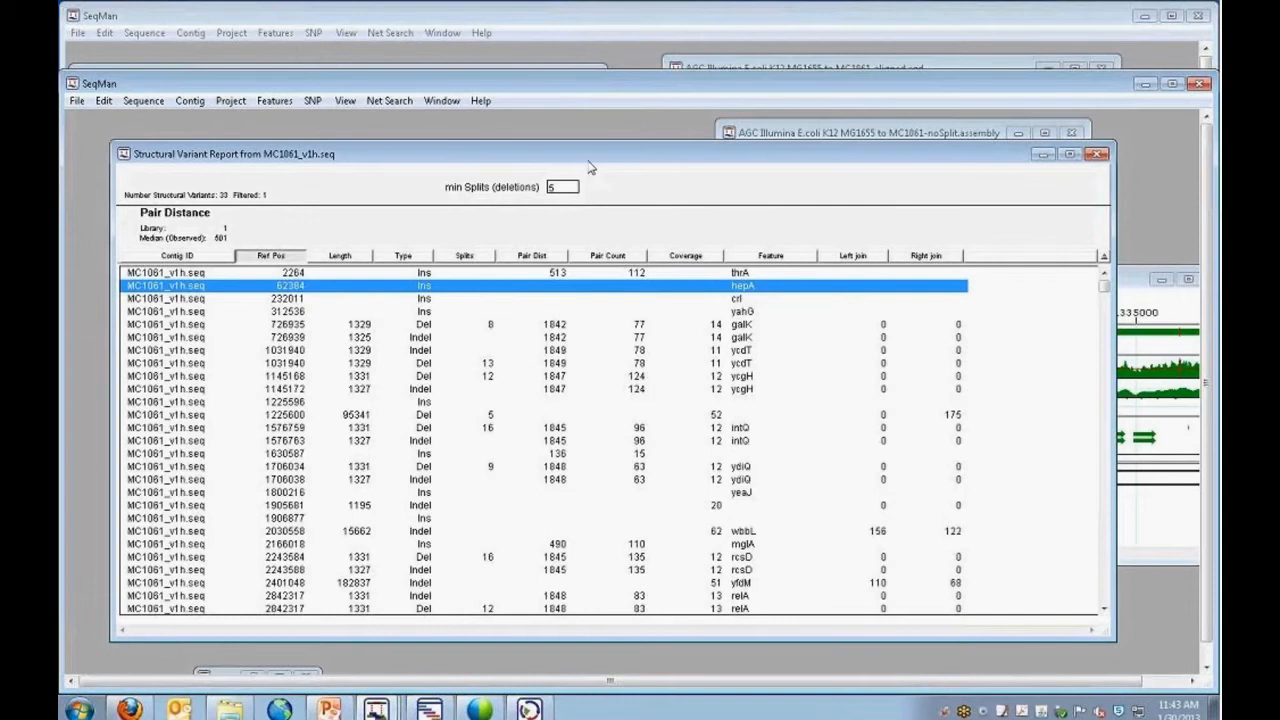
left_click_drag(569, 161, 575, 195)
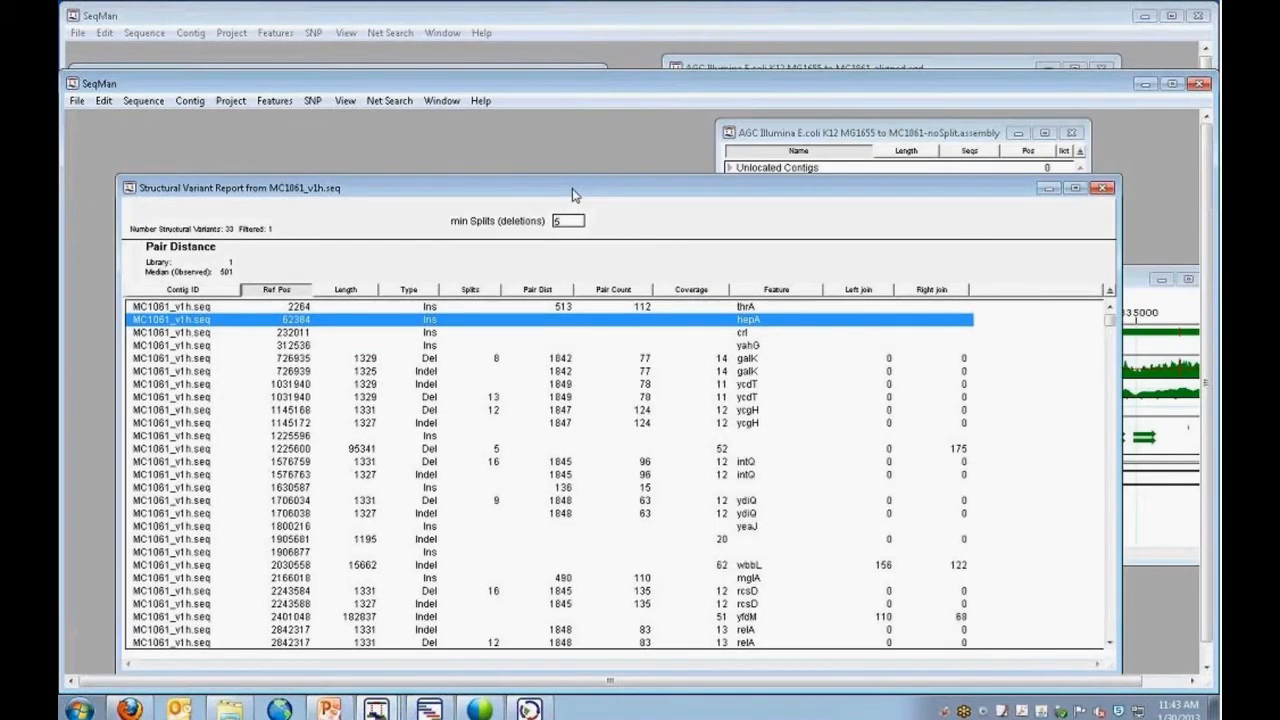
left_click_drag(573, 189, 609, 407)
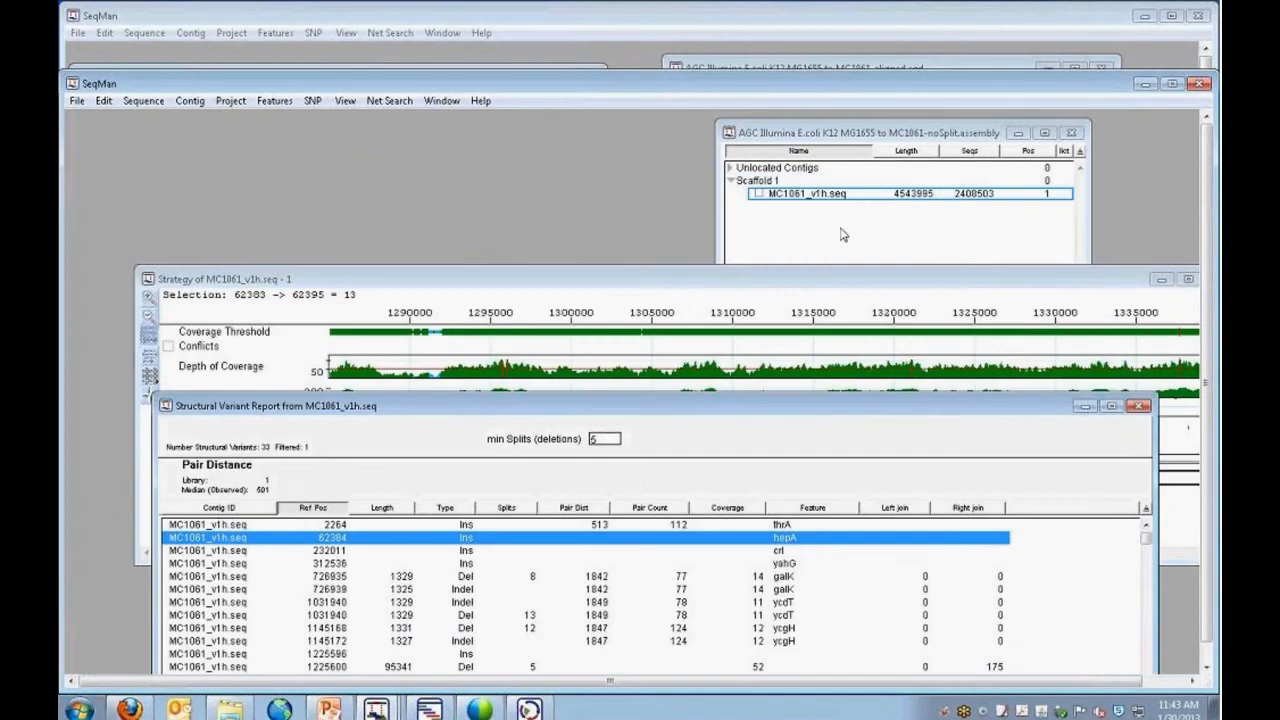
left_click_drag(805, 409, 798, 357)
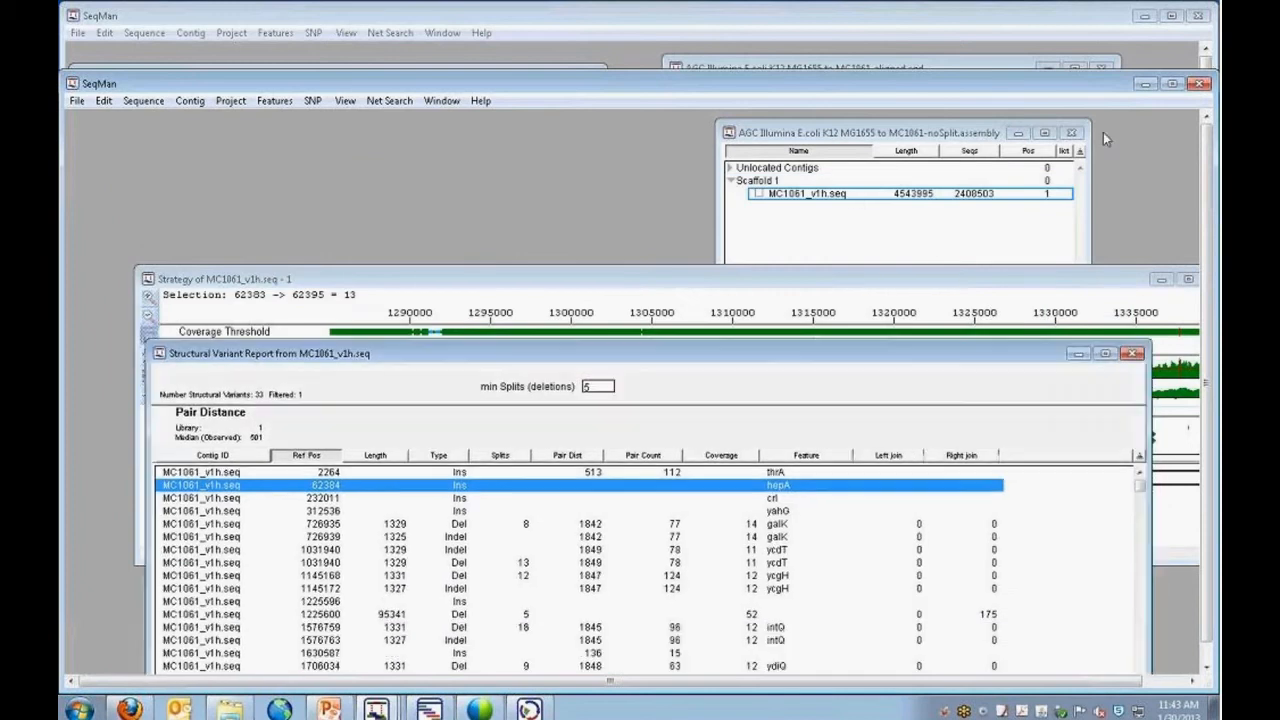
left_click(1145, 83)
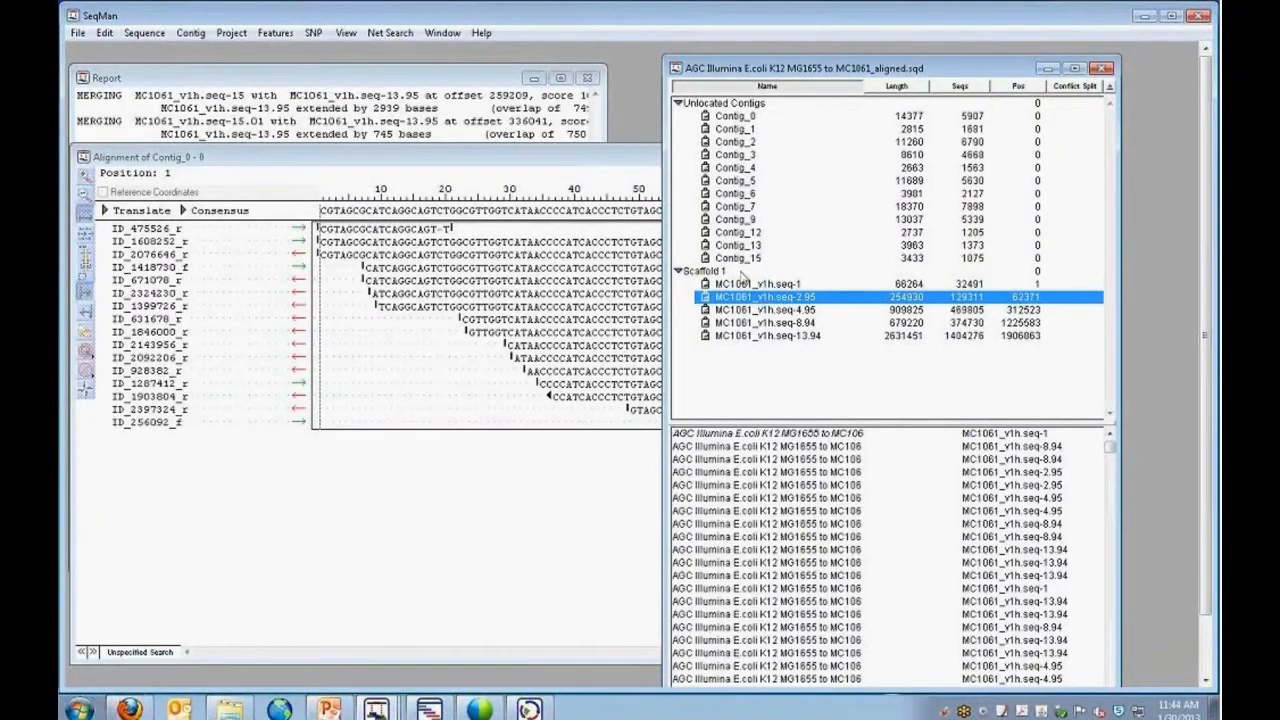
Open the alignment of MC1061_v1h.seq-1 from Scaffold 1 and widen its window.
left_click(745, 284)
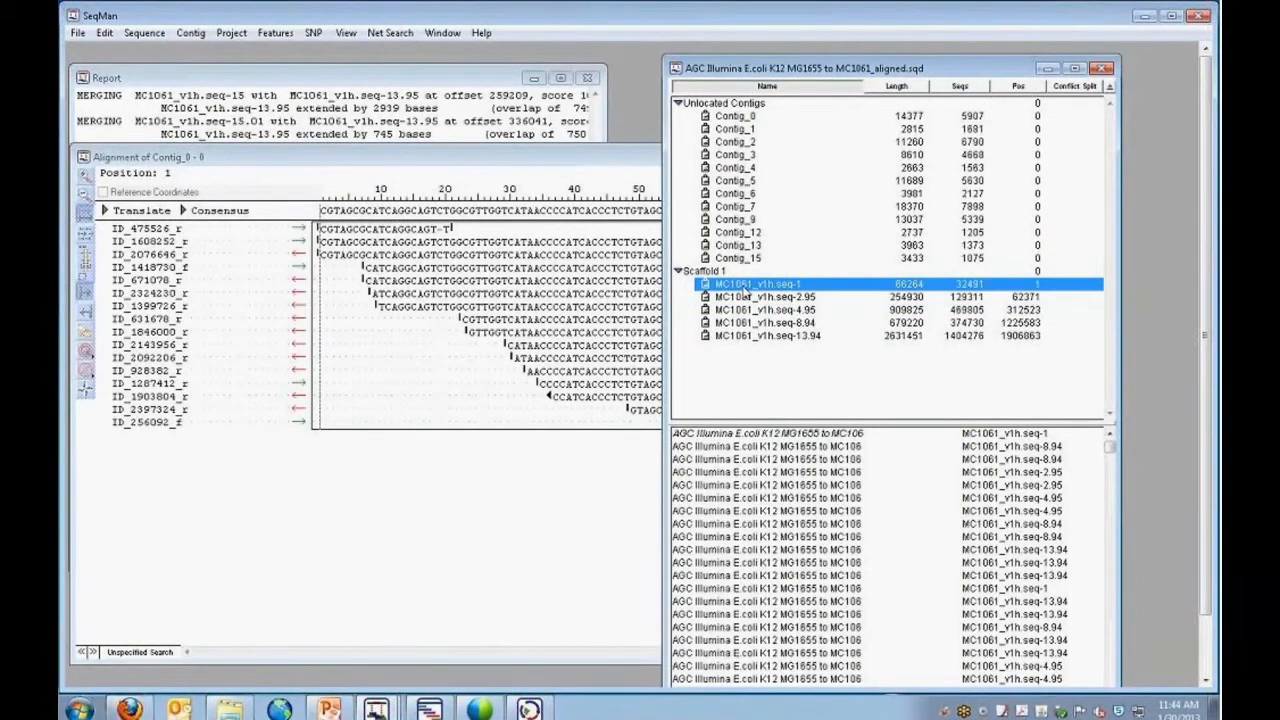
double_click(745, 286)
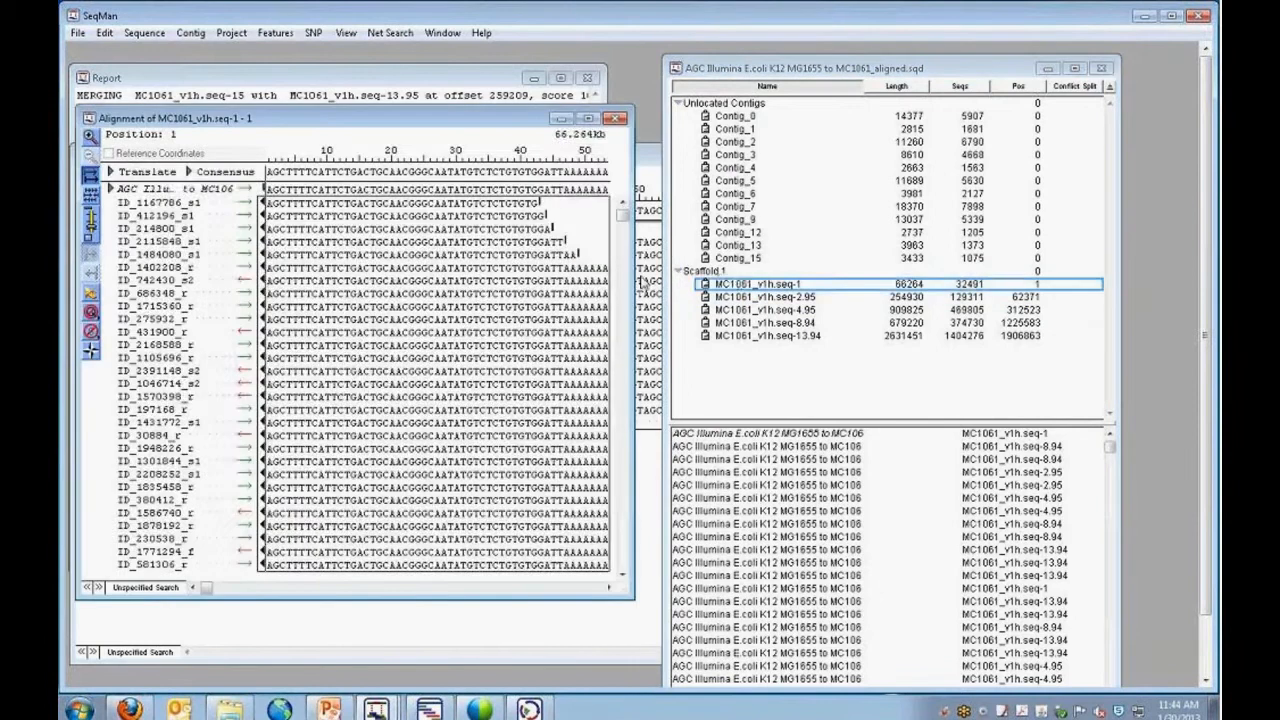
left_click_drag(625, 276, 970, 276)
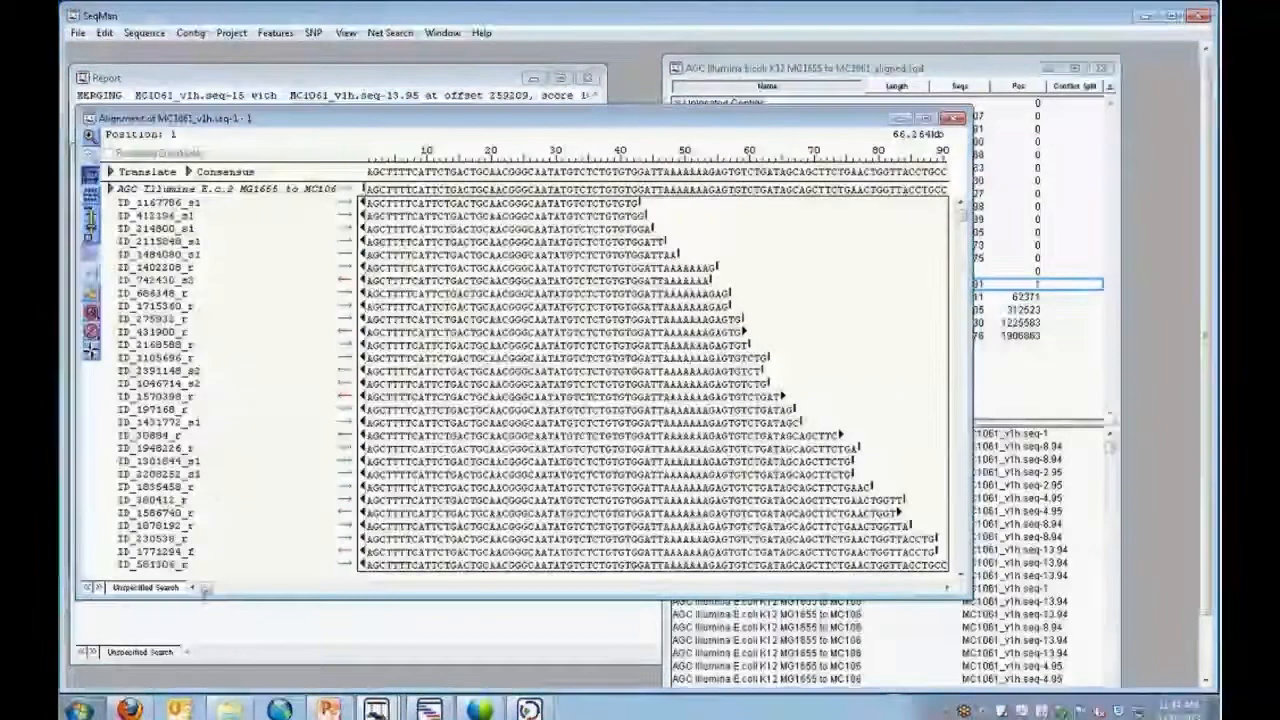
Select consensus bases 65999 to 66264 at the end of MC1061_v1h.seq-1 and run a blastn search against the nr database.
left_click_drag(205, 590, 948, 587)
left_click_drag(655, 172, 448, 190)
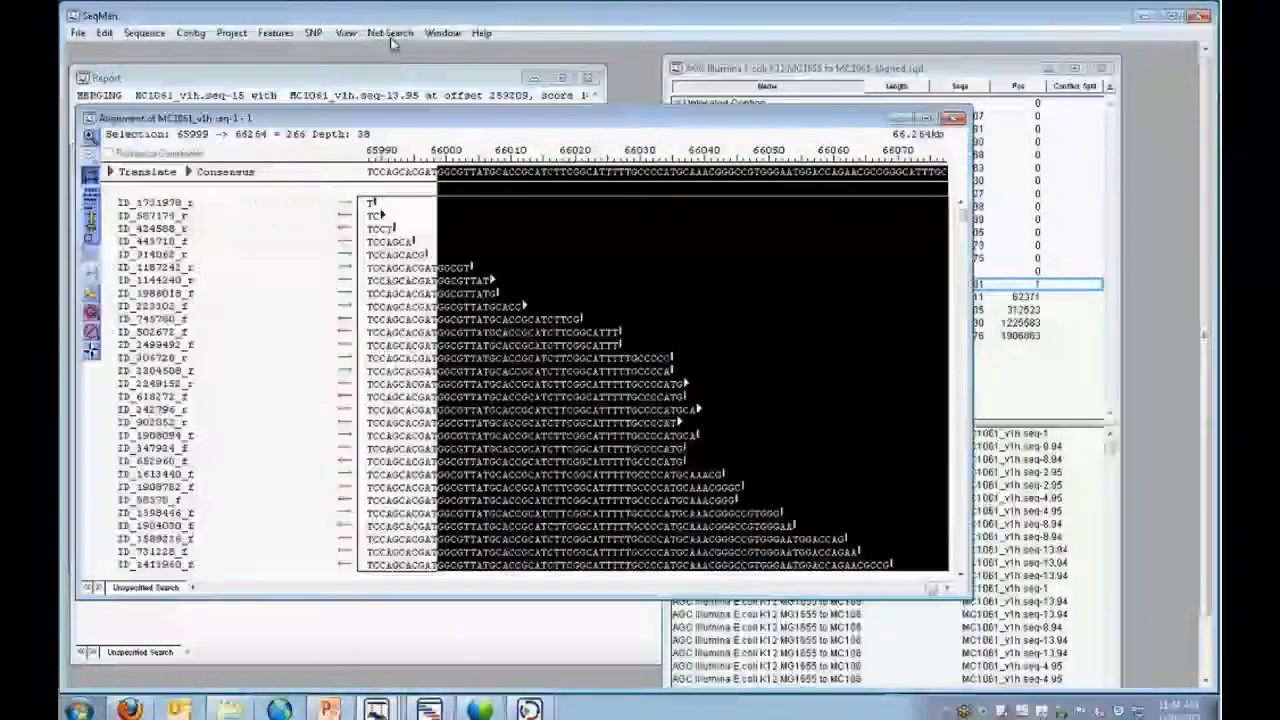
left_click(390, 33)
left_click(410, 51)
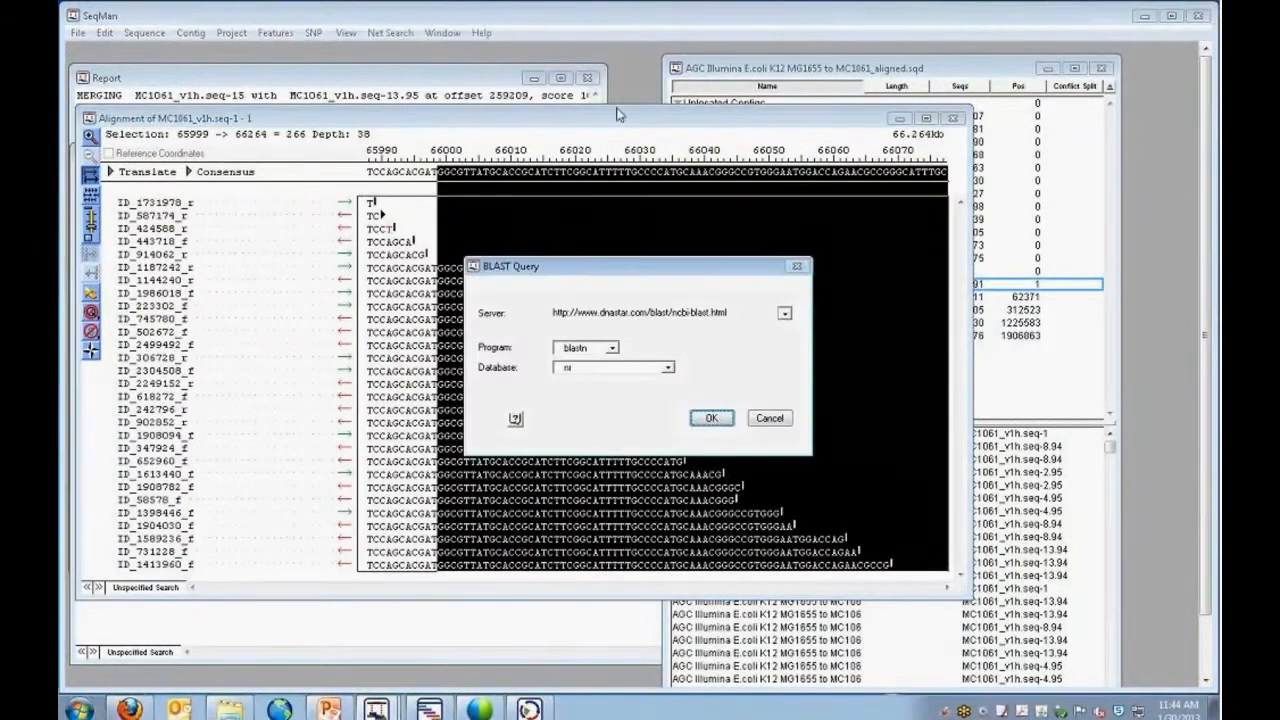
left_click(710, 418)
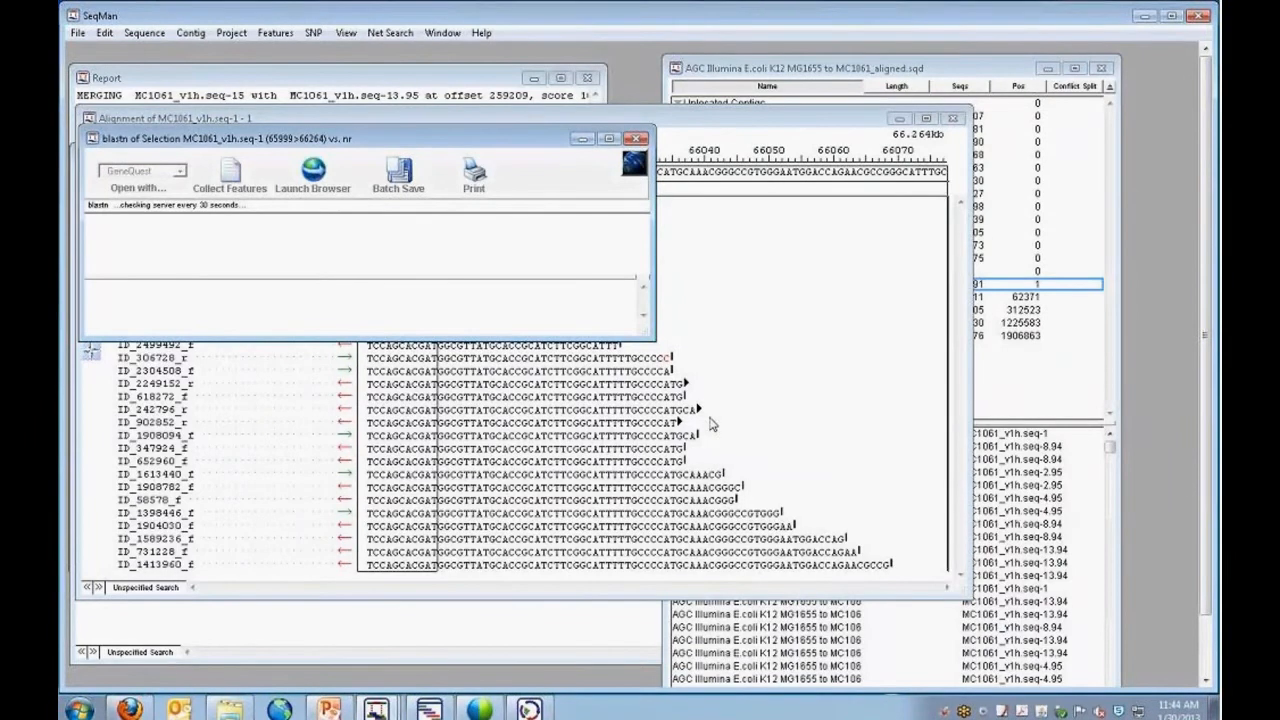
Bring the blastn results for MC1061_v1h.seq-1 forward and enlarge their window to show the full hit list with descriptions.
left_click(976, 70)
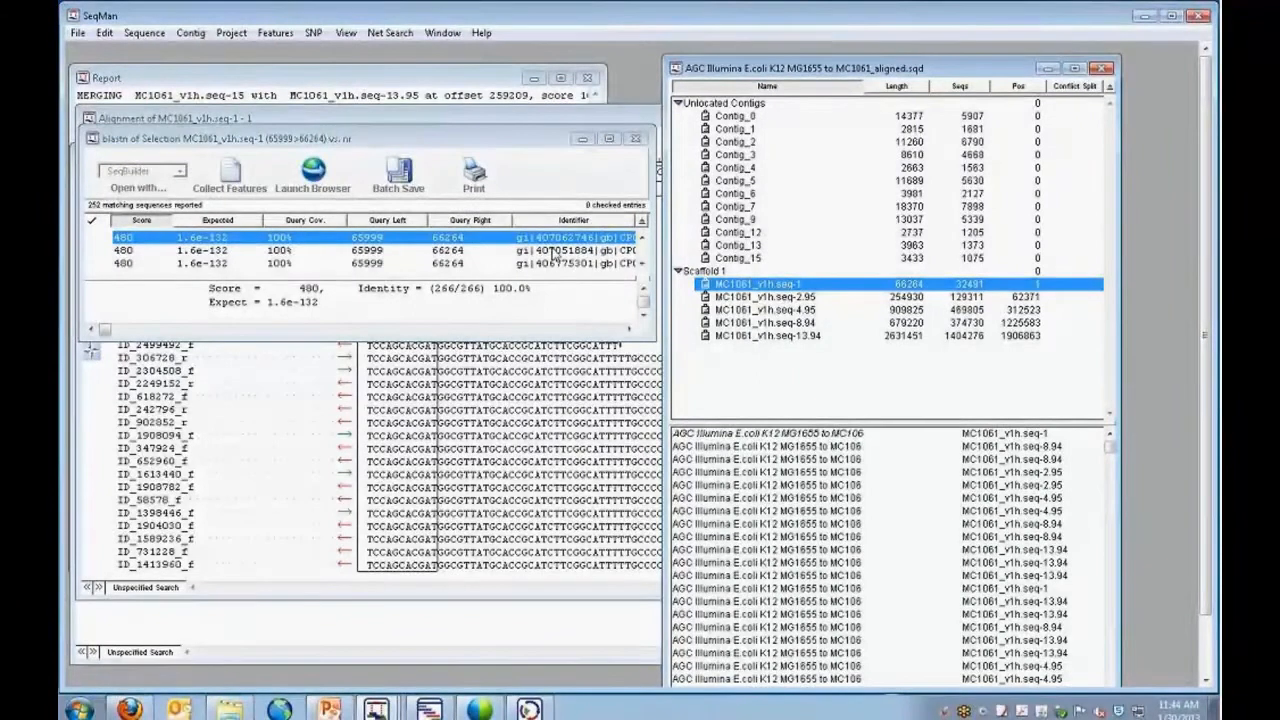
left_click(649, 335)
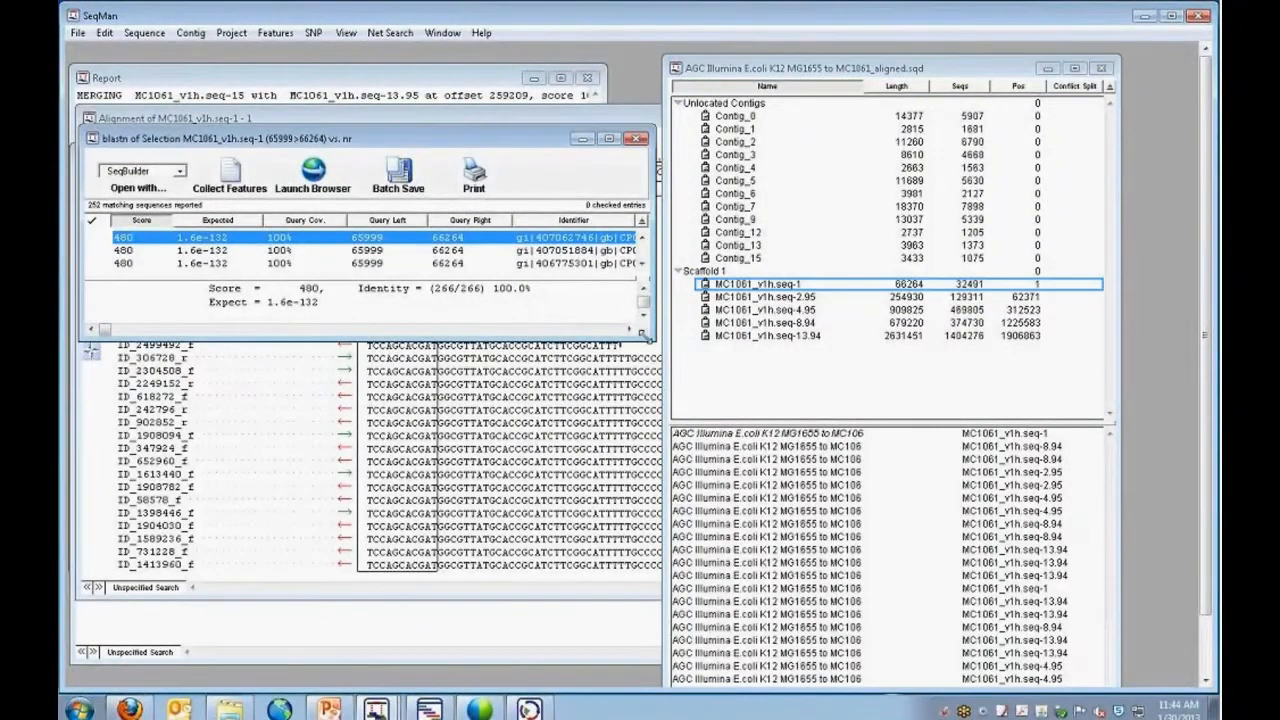
left_click_drag(648, 337, 1124, 630)
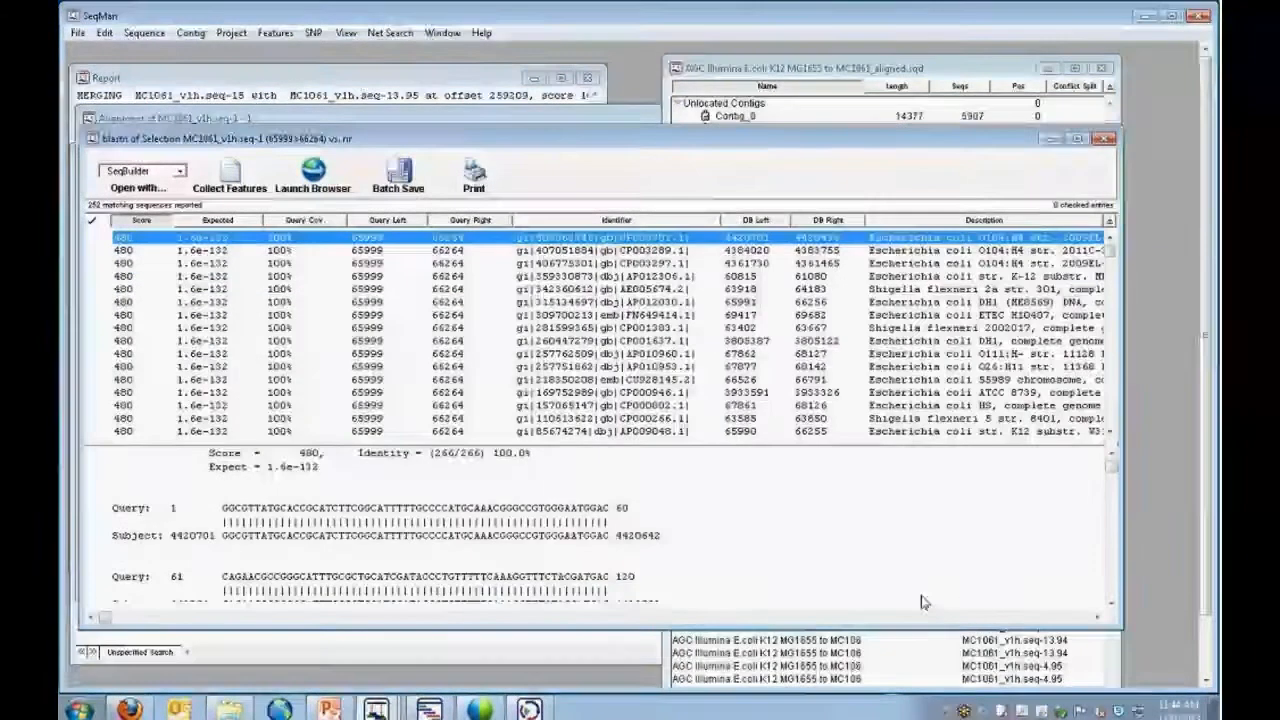
left_click_drag(1124, 508, 1188, 508)
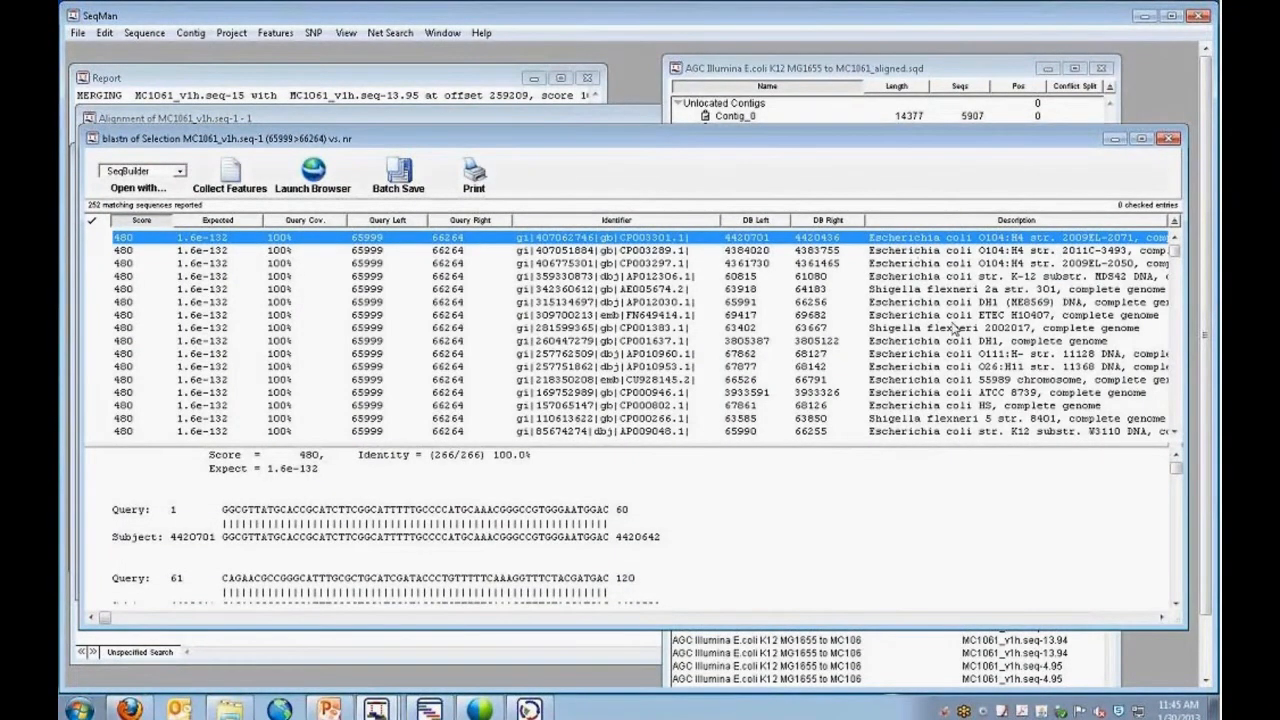
Inspect the blastn hits for E. coli K-12 MG1655 and W3110, and minimize the results window.
scroll(960, 332, "down", 2)
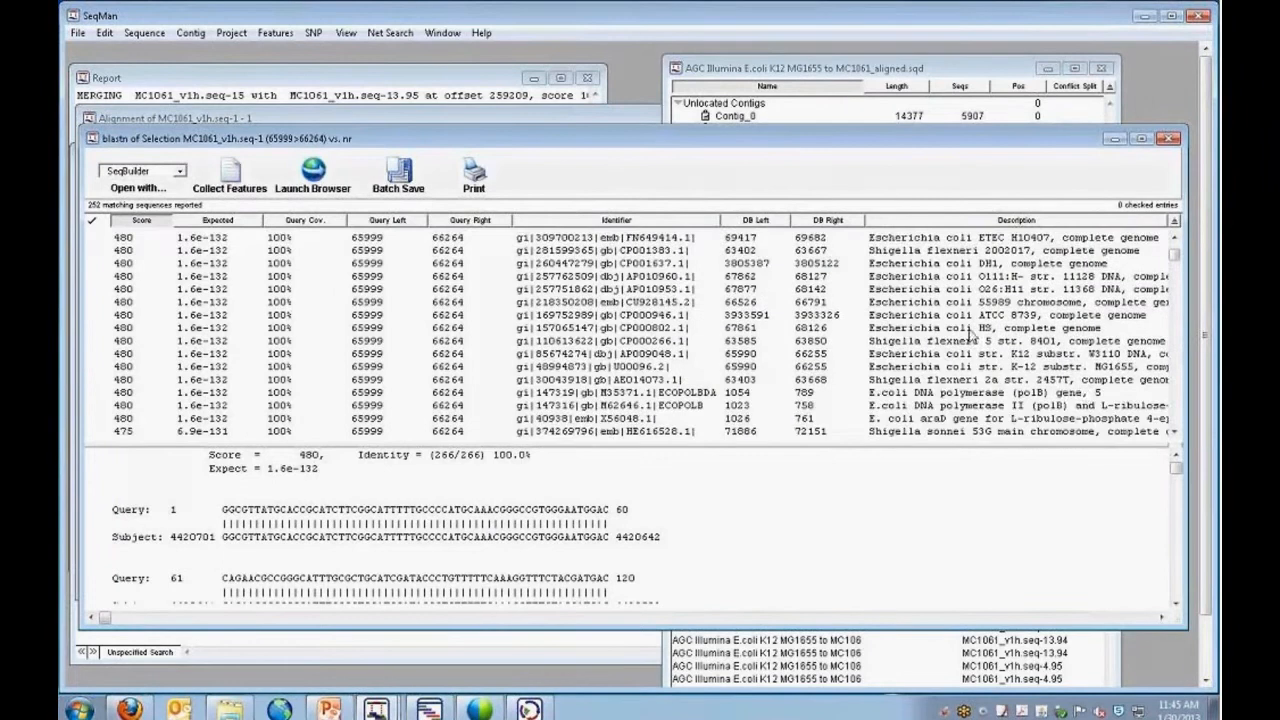
left_click(752, 370)
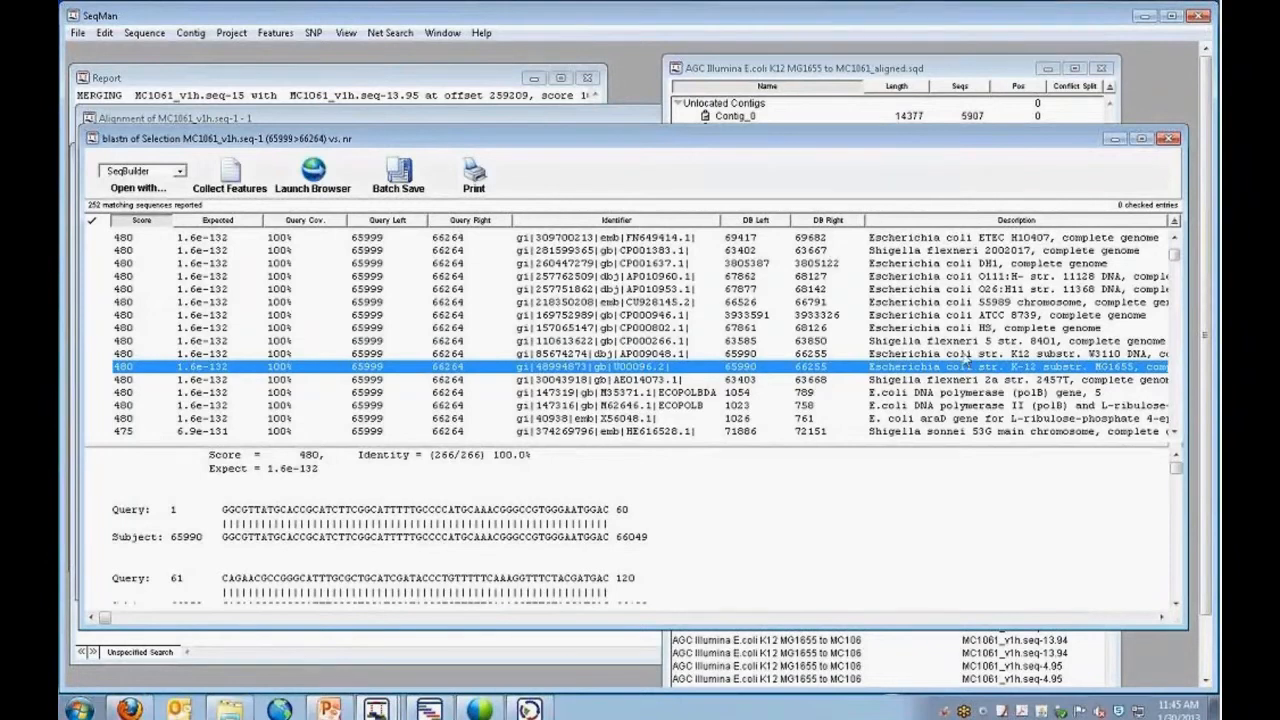
key("Up")
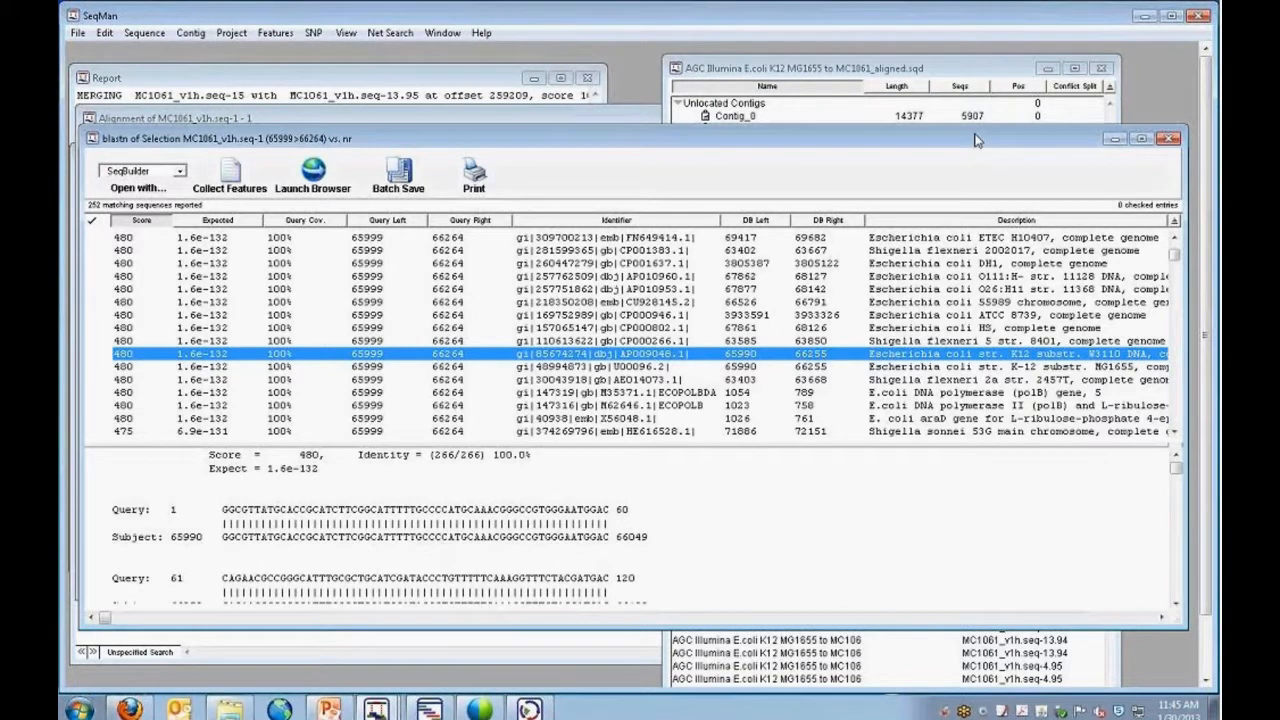
left_click_drag(975, 135, 969, 263)
left_click(1107, 266)
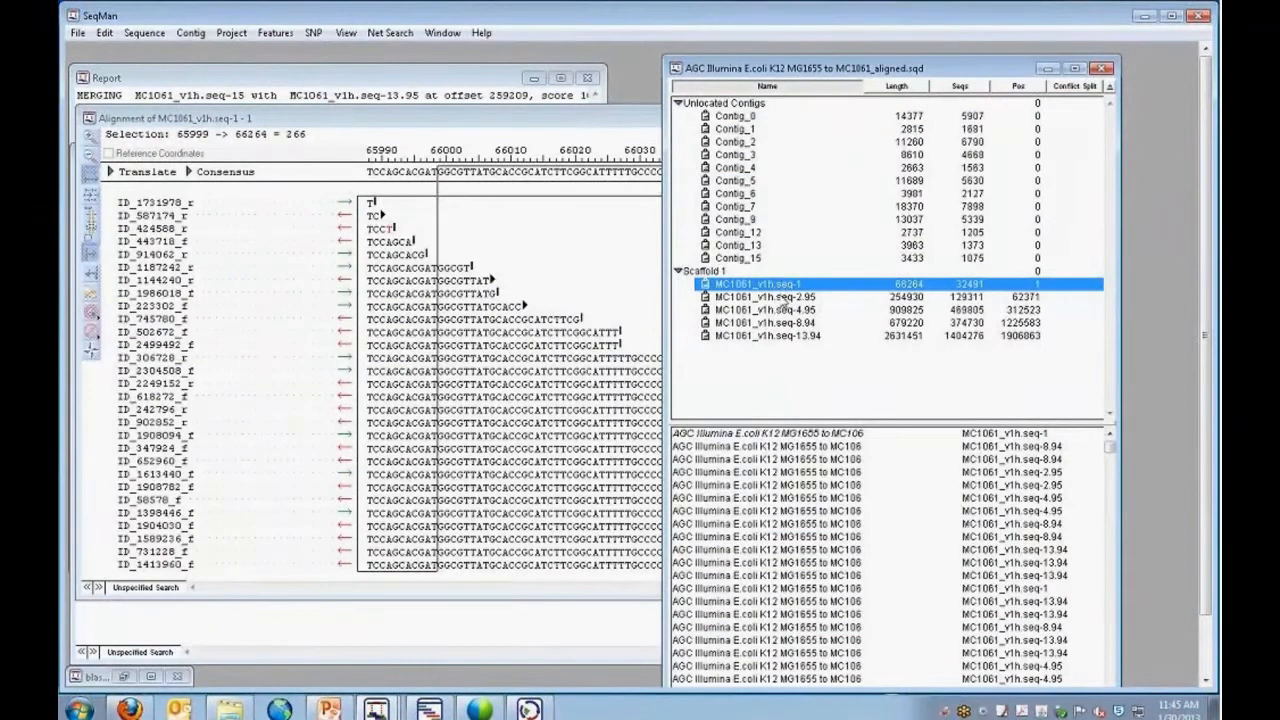
Compare MC1061_v1h.seq-1 with MC1061_v1h.seq-2.95 in Scaffold 1, and collapse the Unlocated Contigs group.
left_click(710, 297)
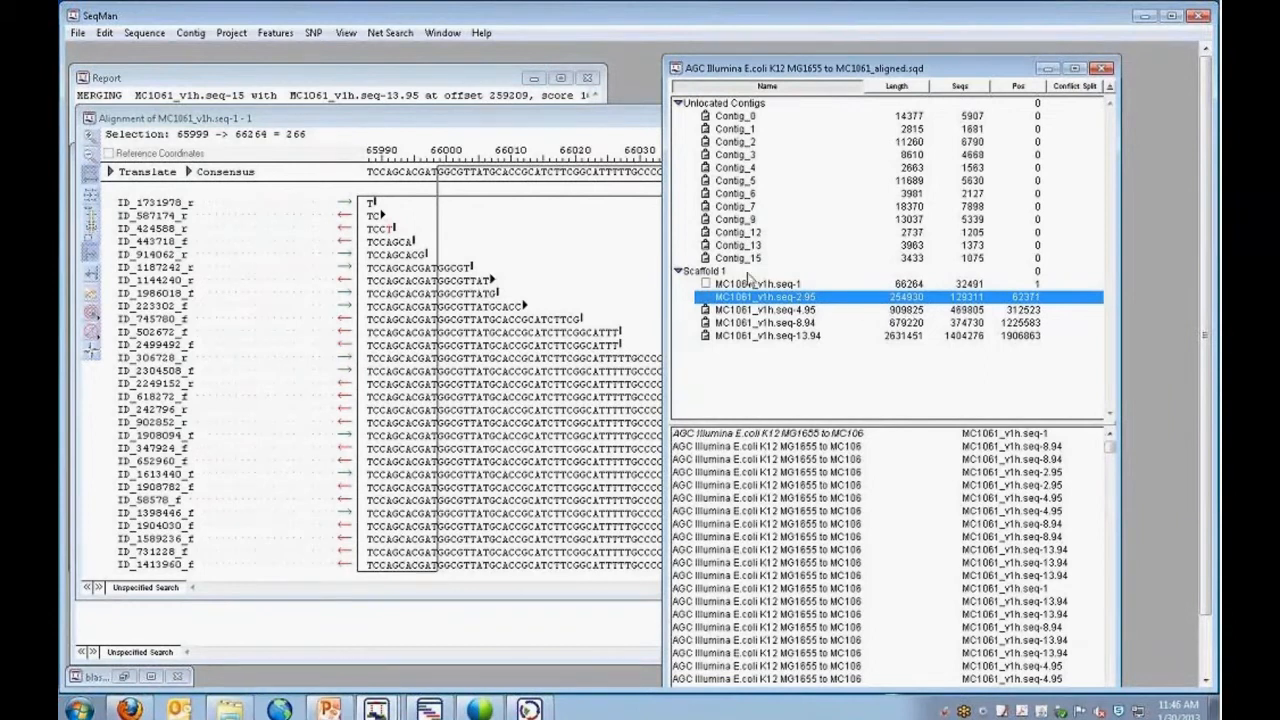
left_click(708, 285)
left_click(712, 297)
left_click(678, 104)
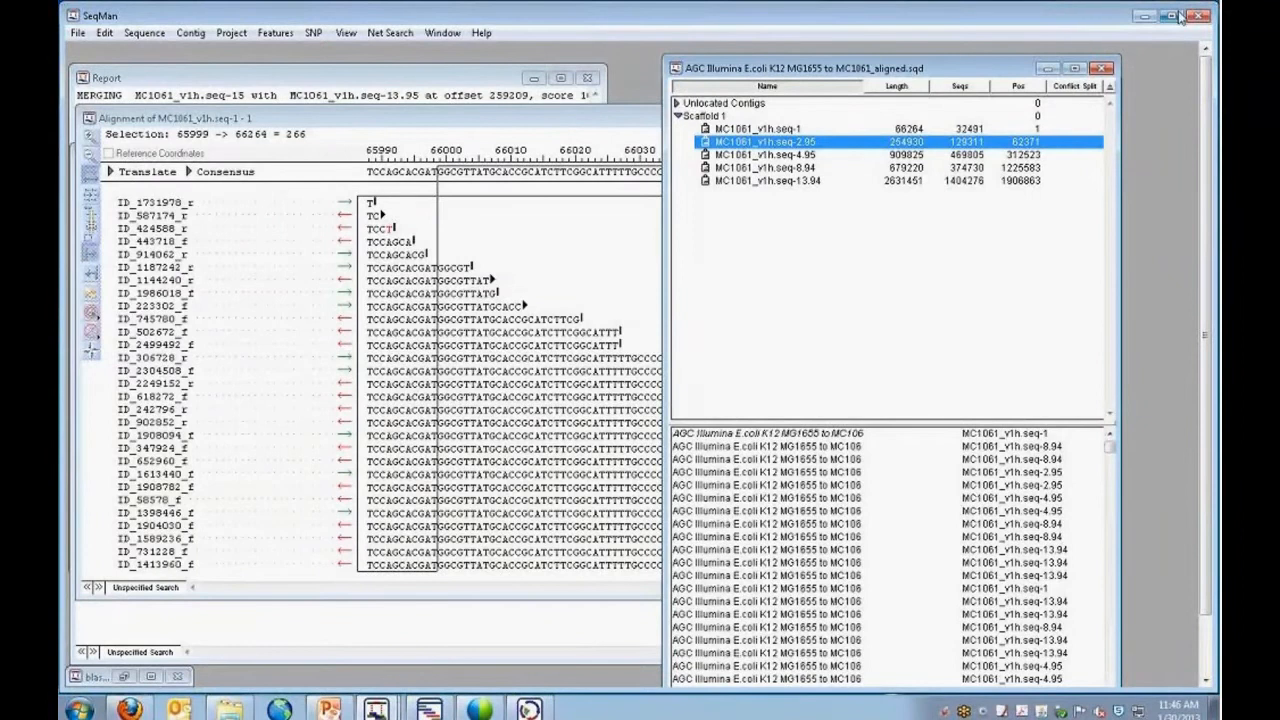
left_click(378, 708)
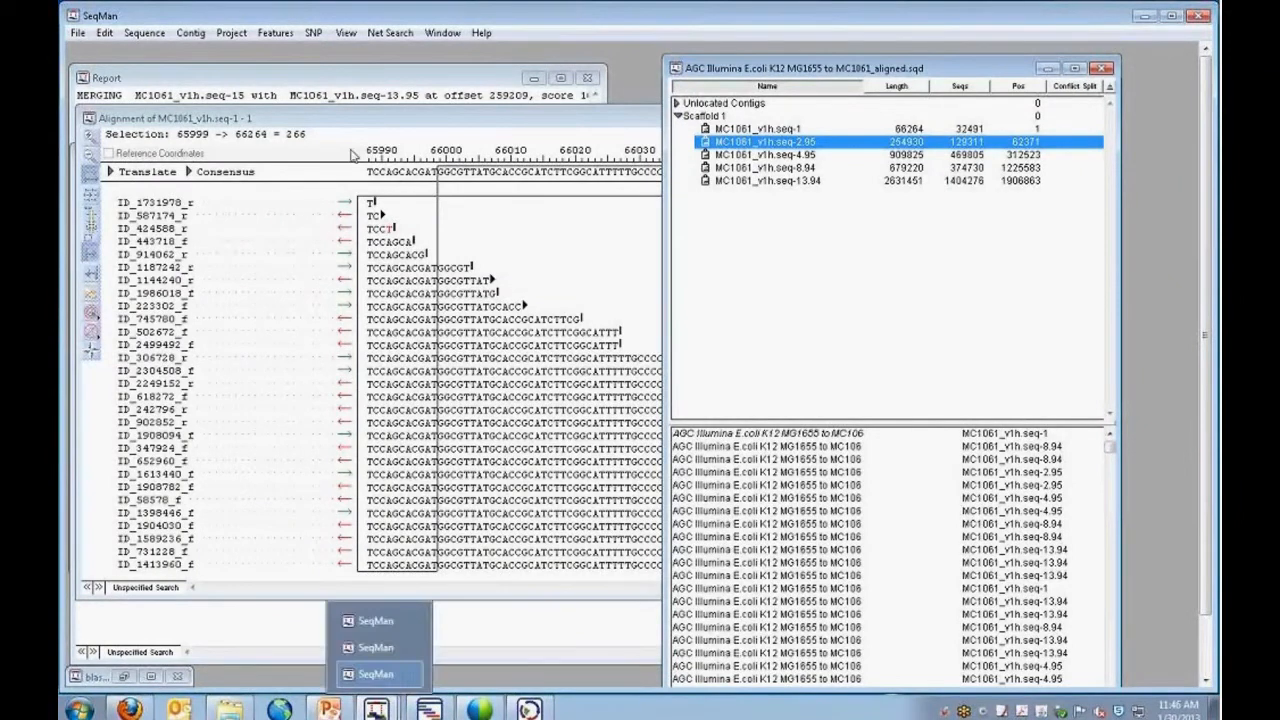
Start adding sequences and look through the PCR fragments and de novo contigs folders inside Gap filling fragments.
left_click(144, 33)
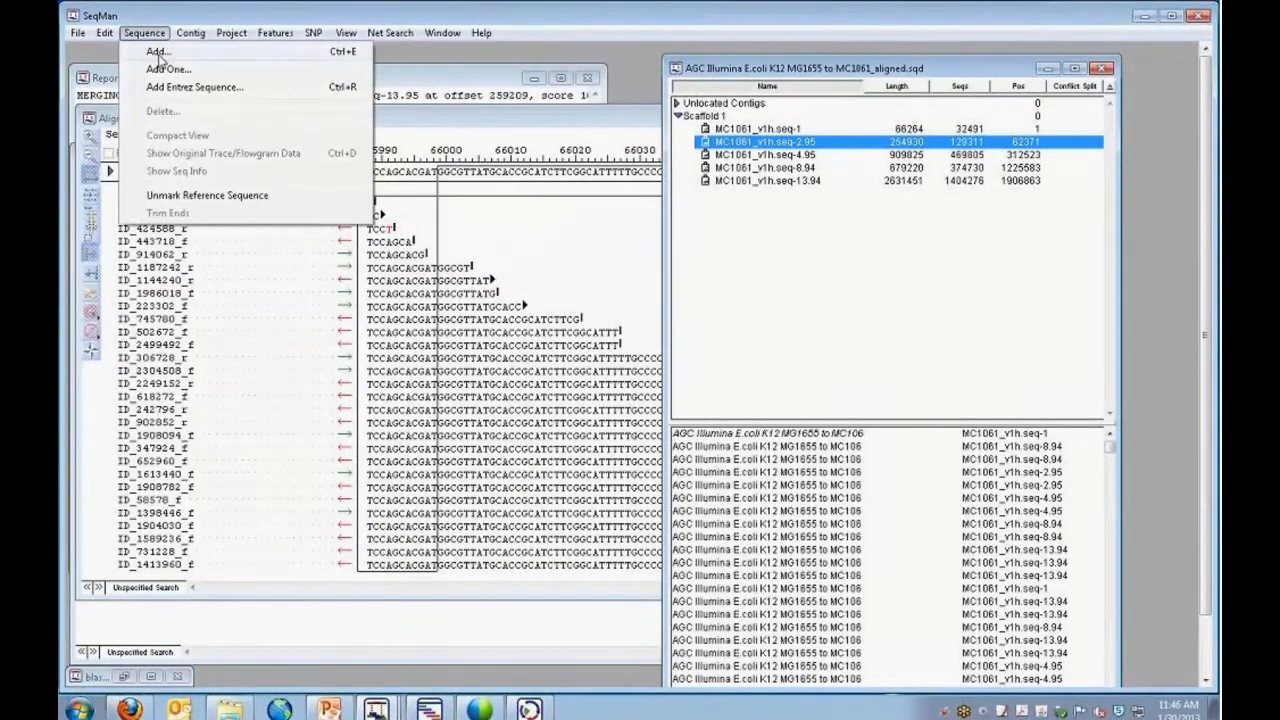
left_click(158, 53)
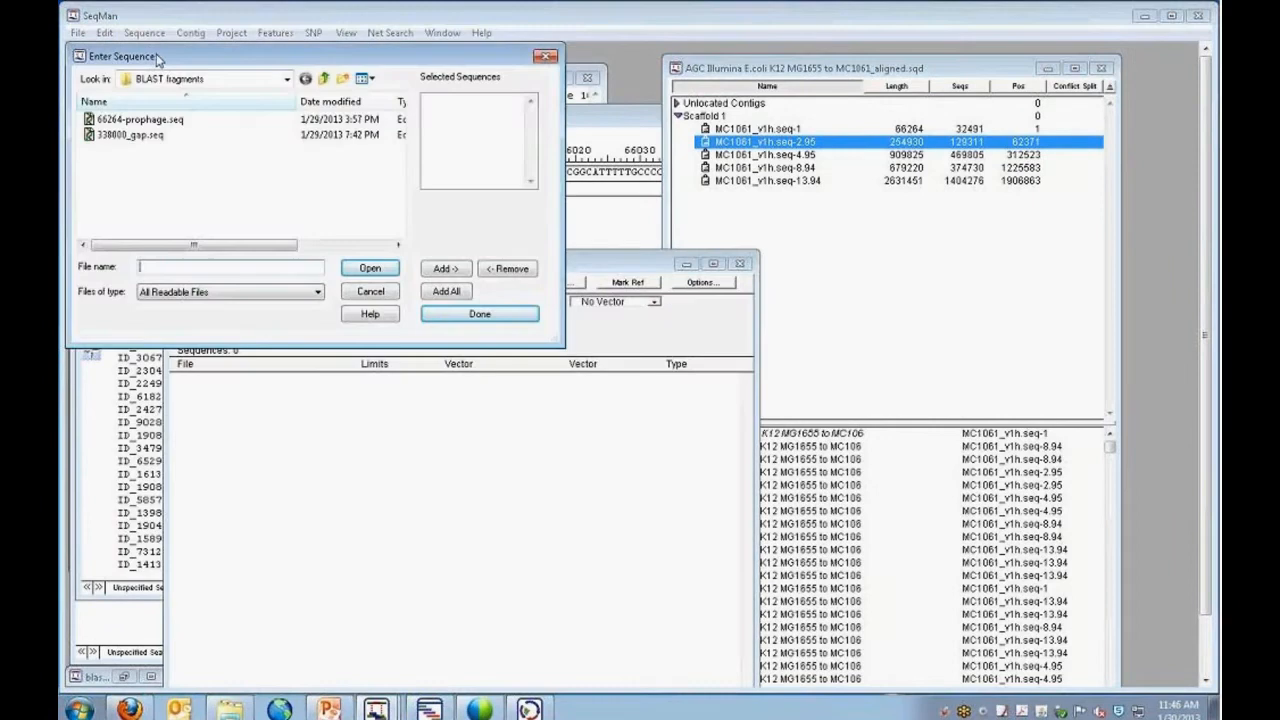
left_click(321, 79)
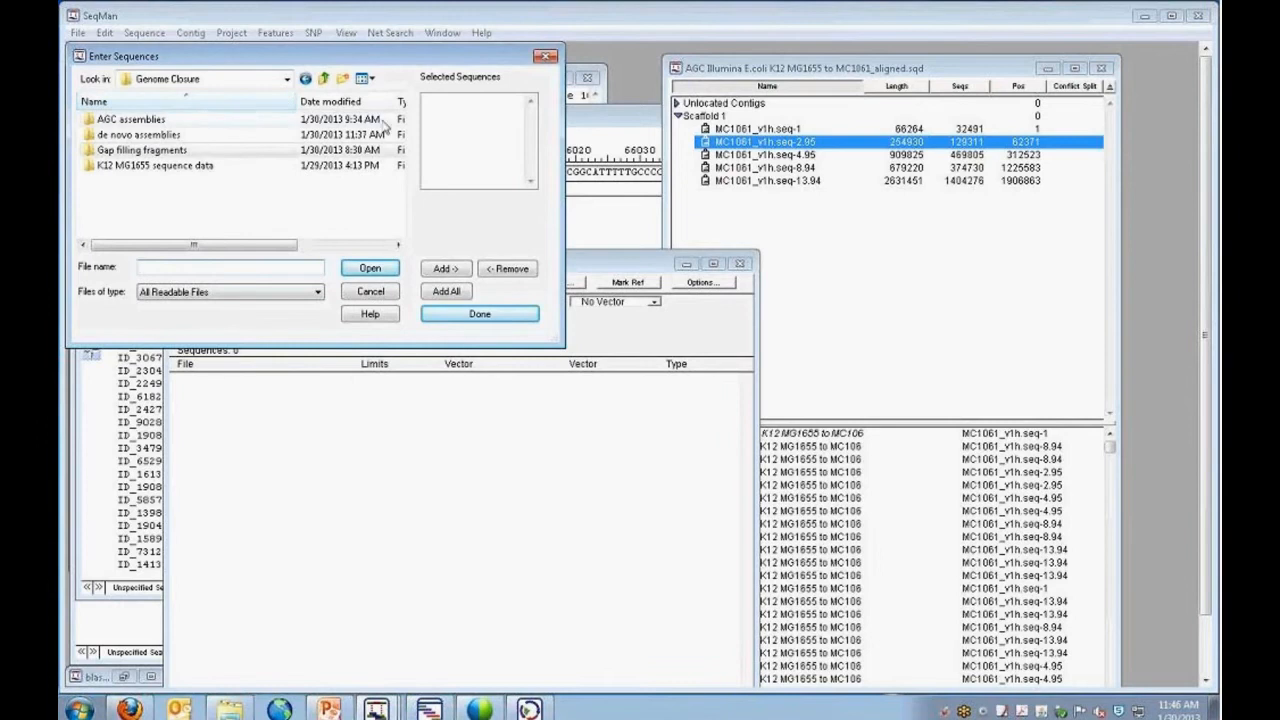
double_click(155, 152)
double_click(155, 152)
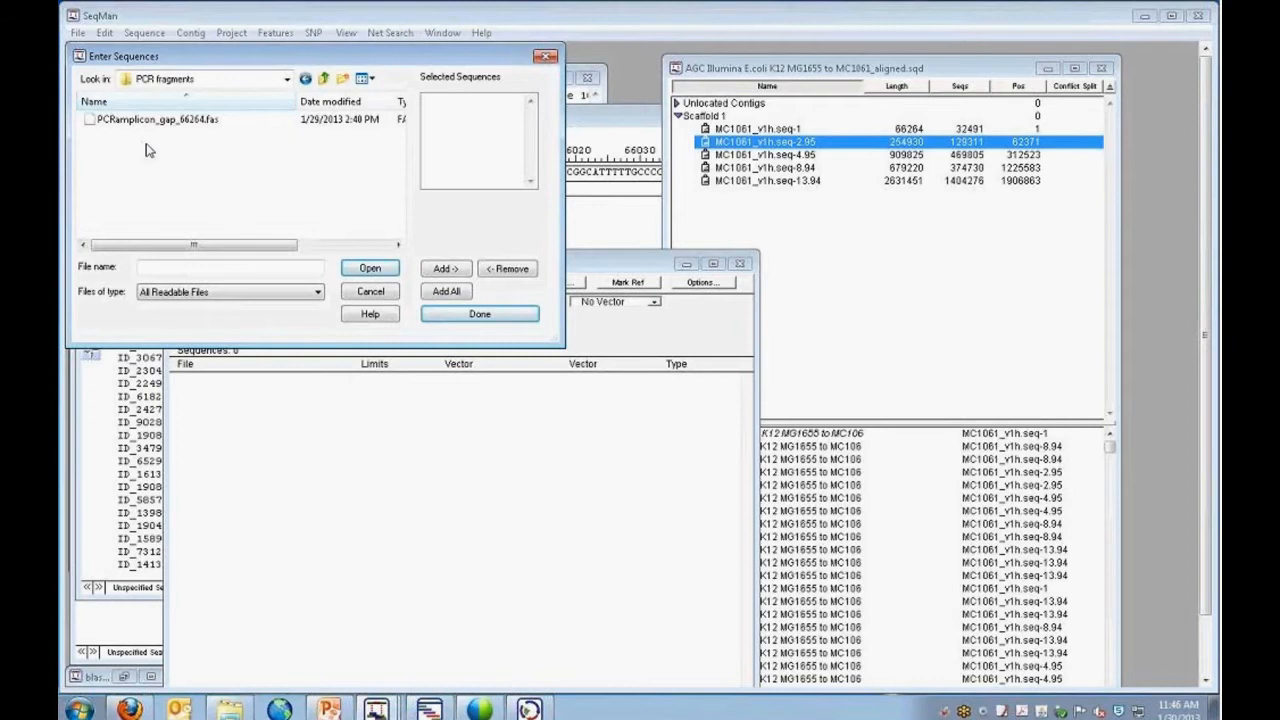
left_click(323, 78)
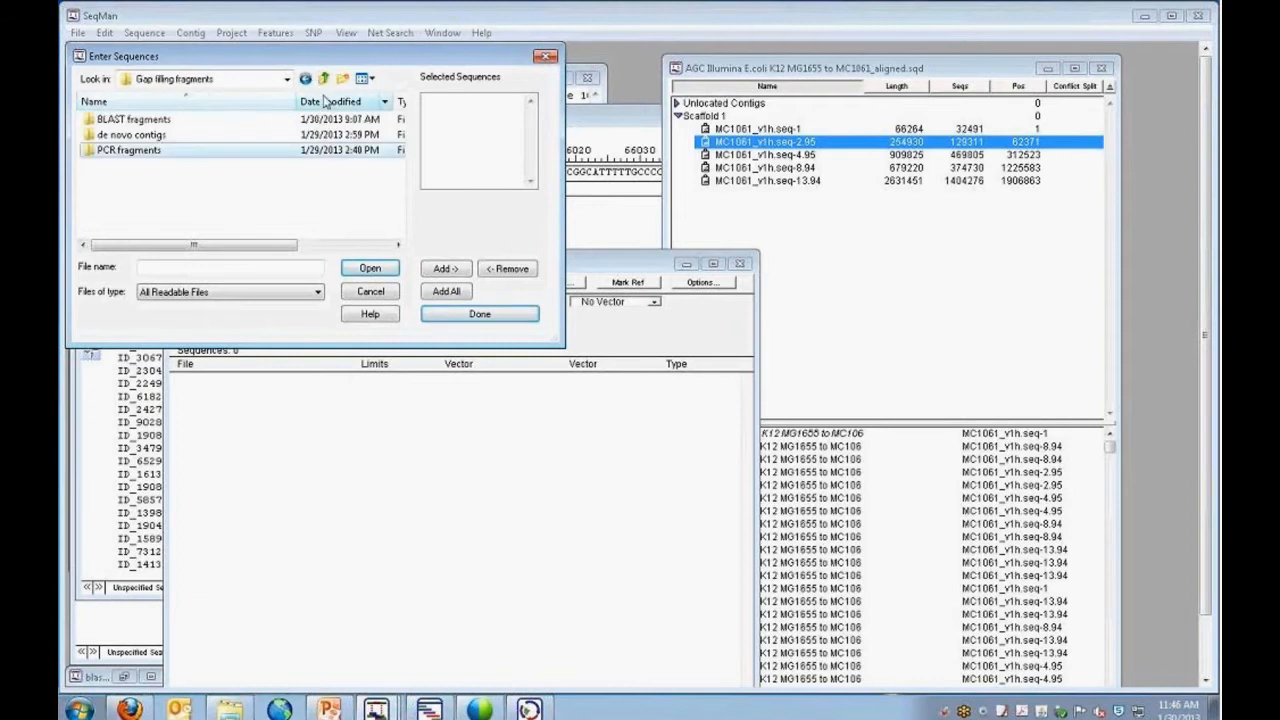
double_click(140, 134)
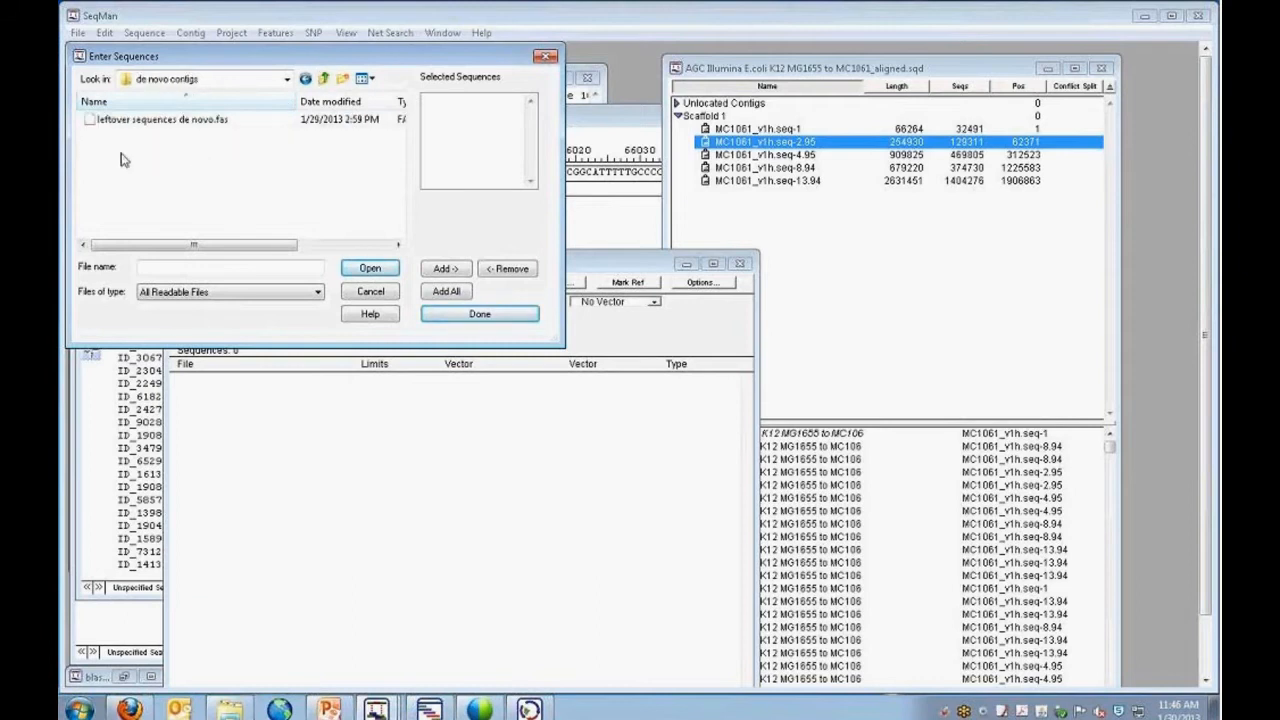
left_click(323, 78)
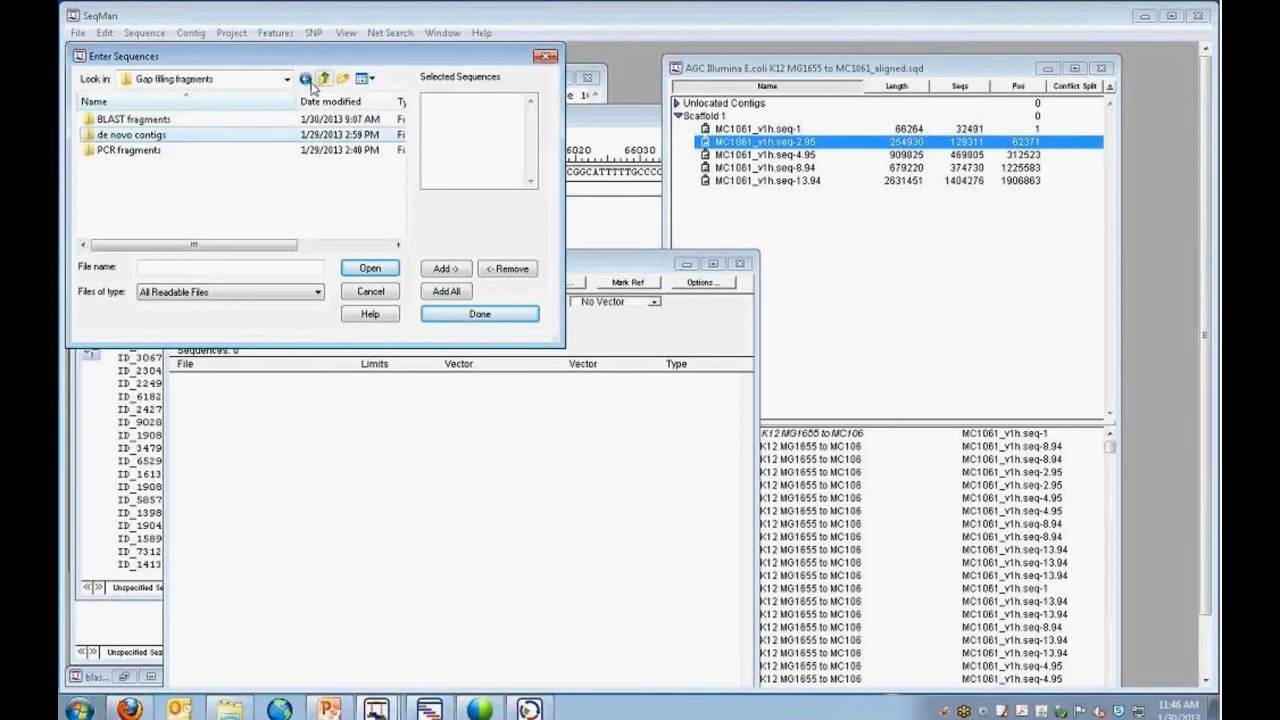
Add 66264-prophage.seq from the BLAST fragments folder to the unassembled sequences, and reposition the unassembled sequences window.
double_click(157, 125)
left_click(230, 120)
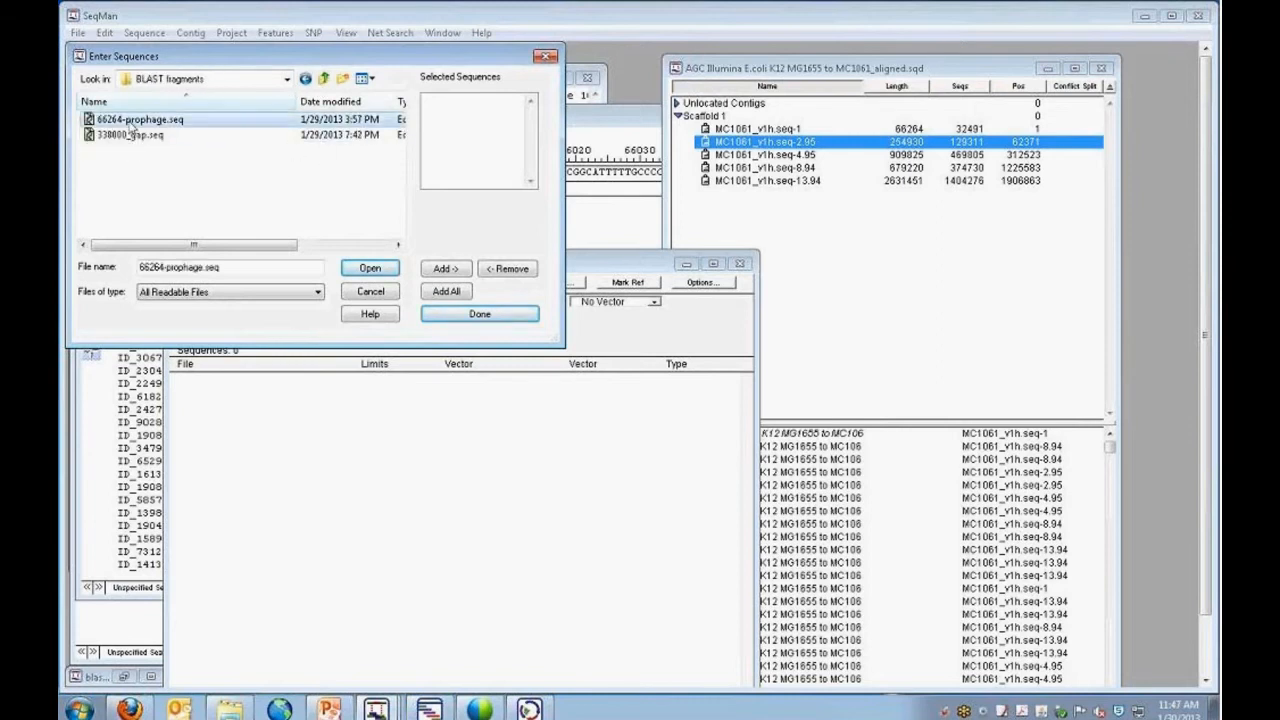
left_click(445, 268)
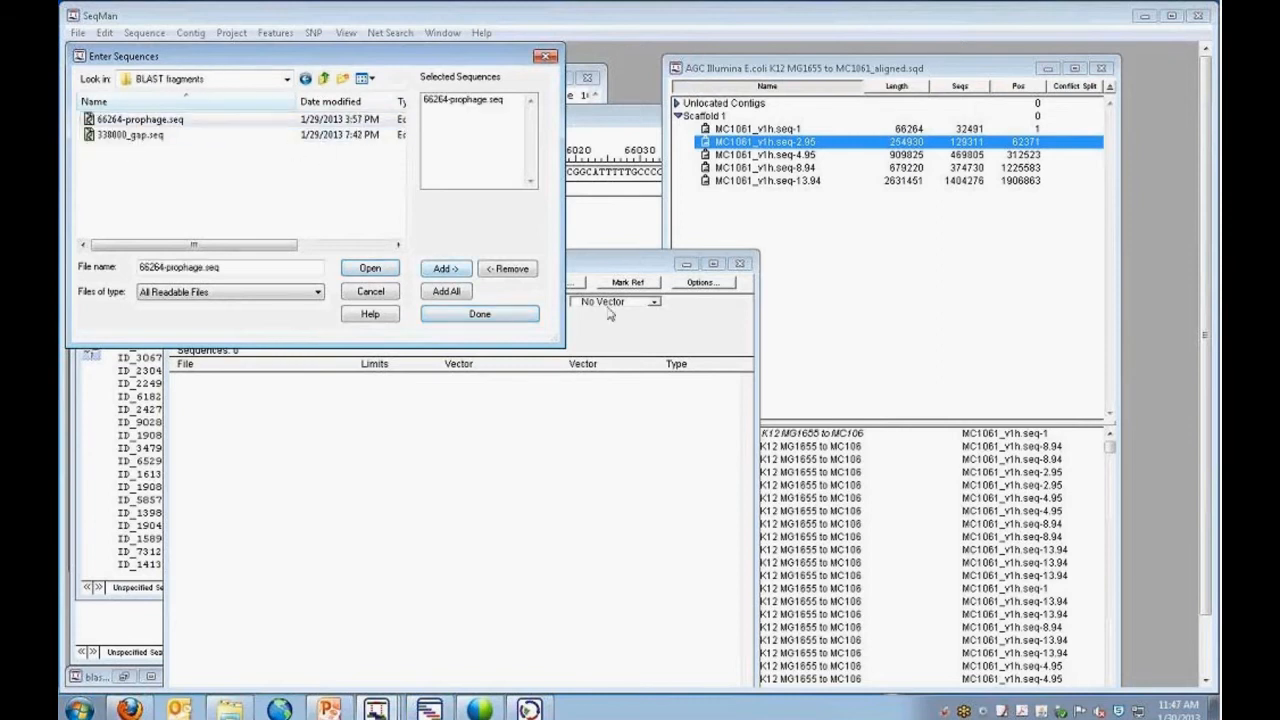
left_click(474, 316)
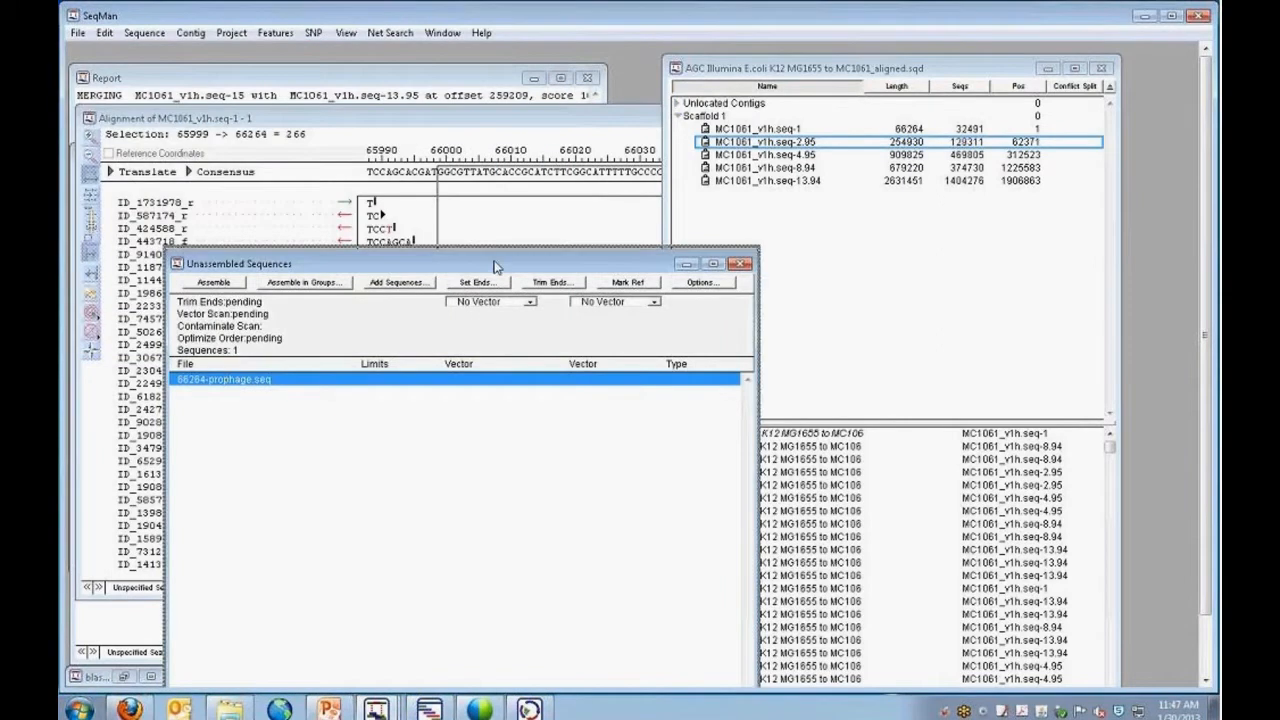
left_click_drag(493, 265, 480, 184)
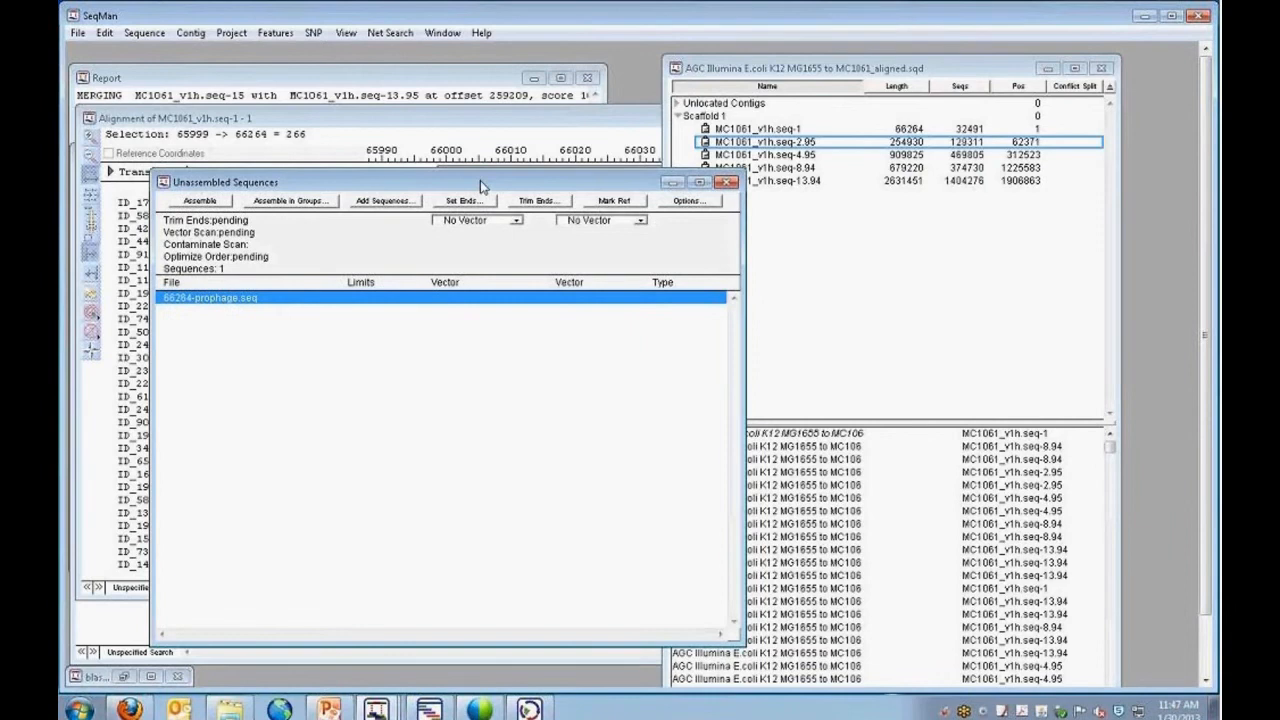
left_click_drag(480, 180, 435, 202)
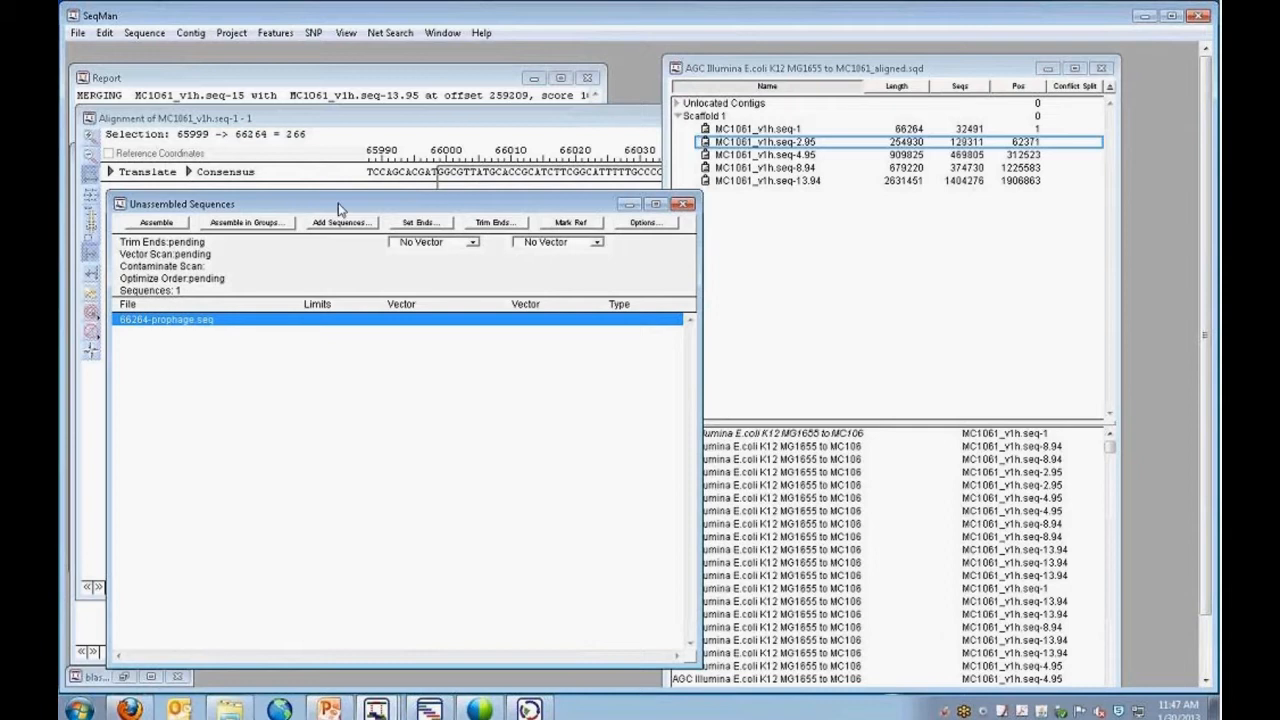
Allow single sequence contigs in the project's preassembling parameters by turning off "Don't add single sequence contigs".
left_click(232, 33)
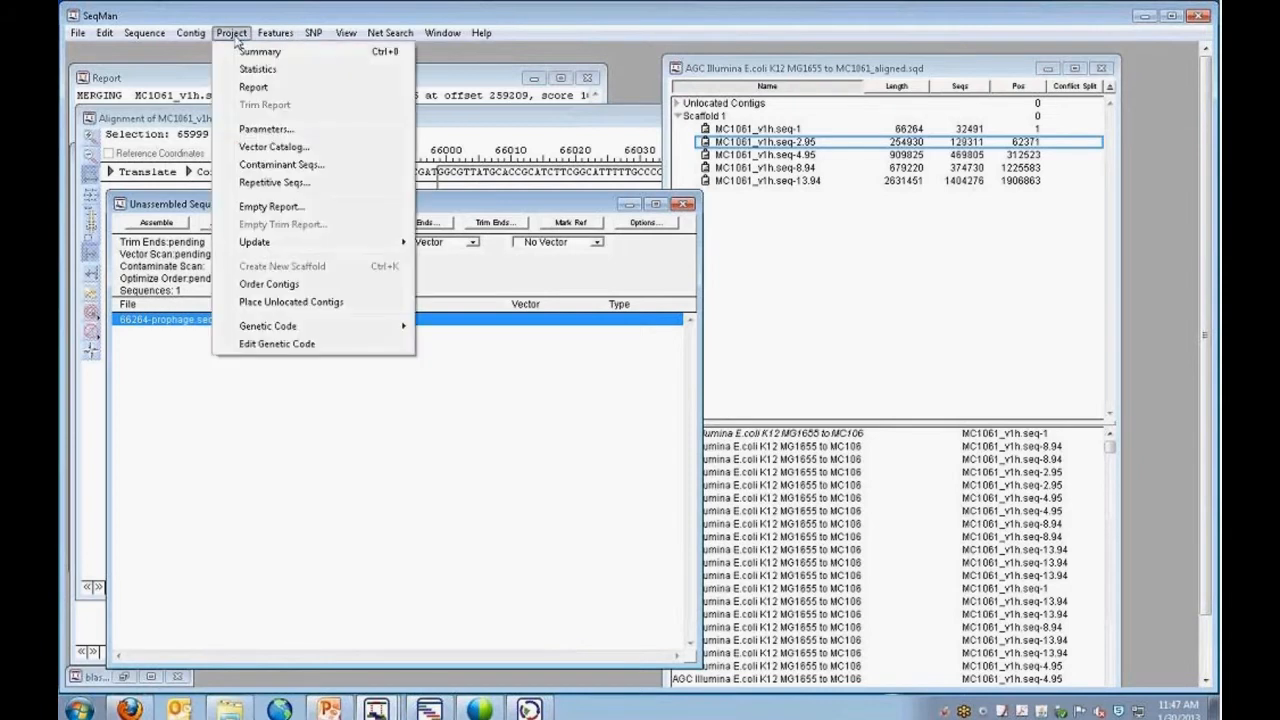
left_click(268, 130)
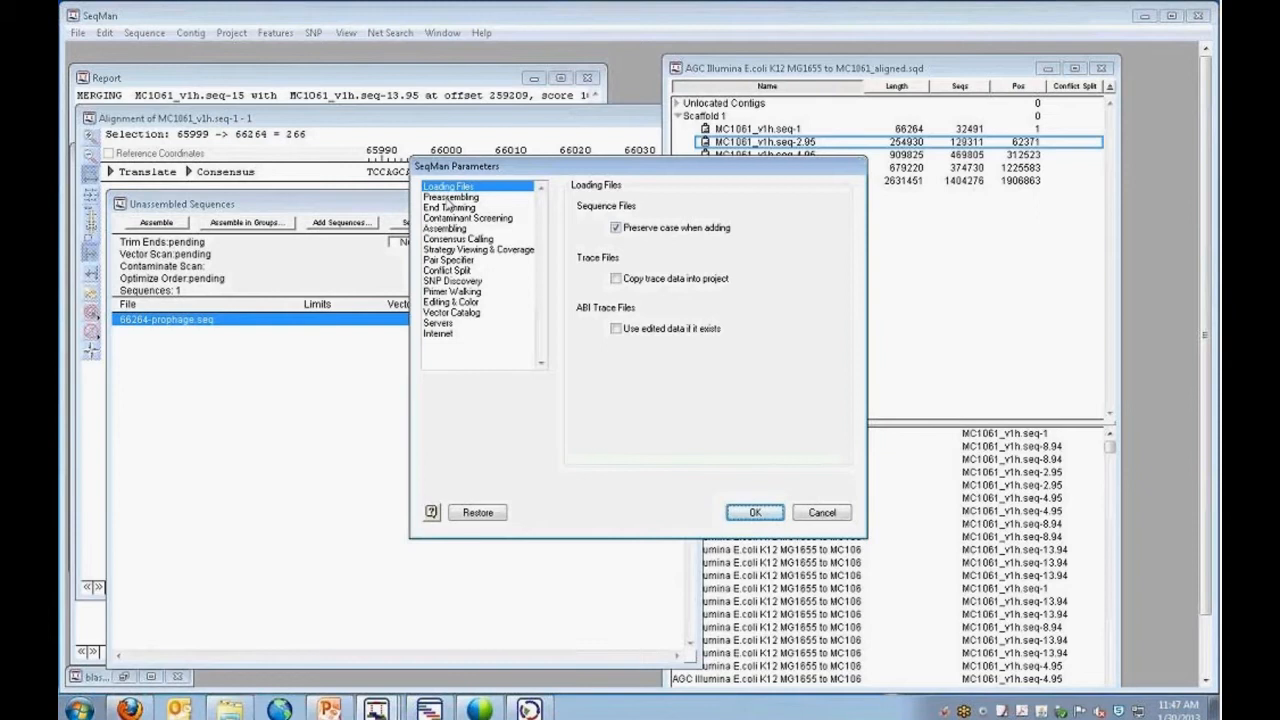
left_click(450, 200)
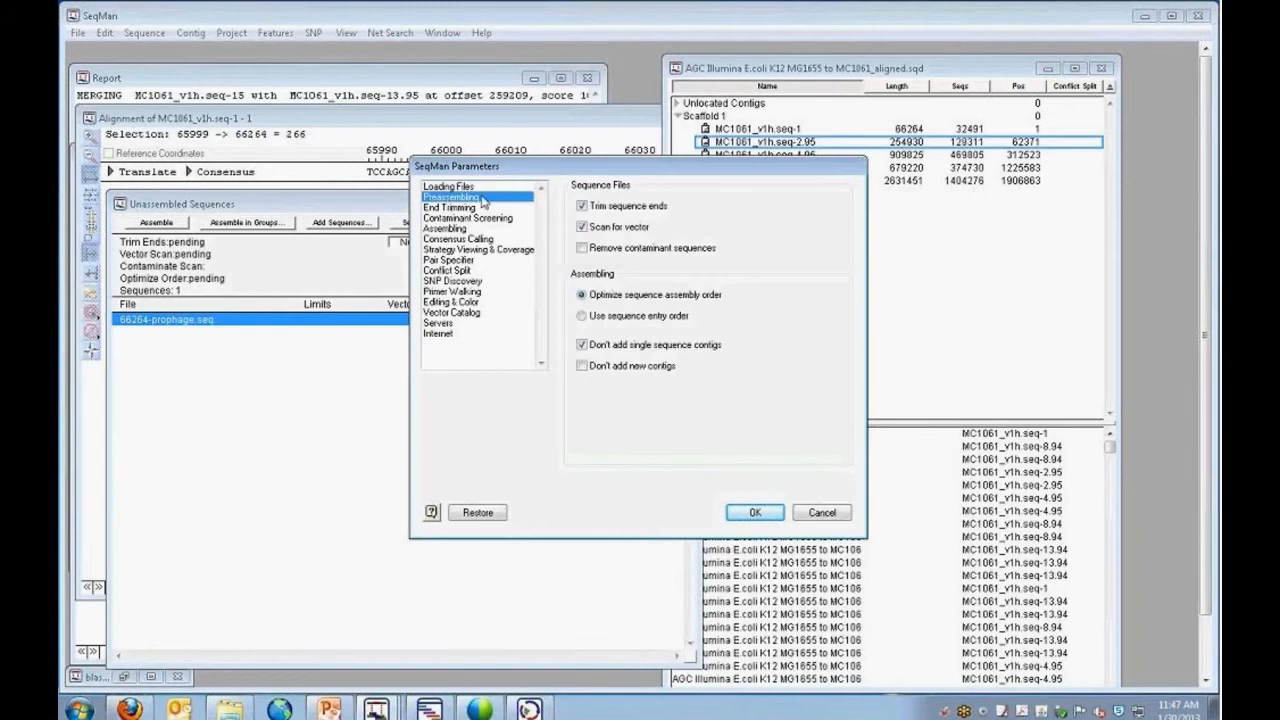
left_click(582, 347)
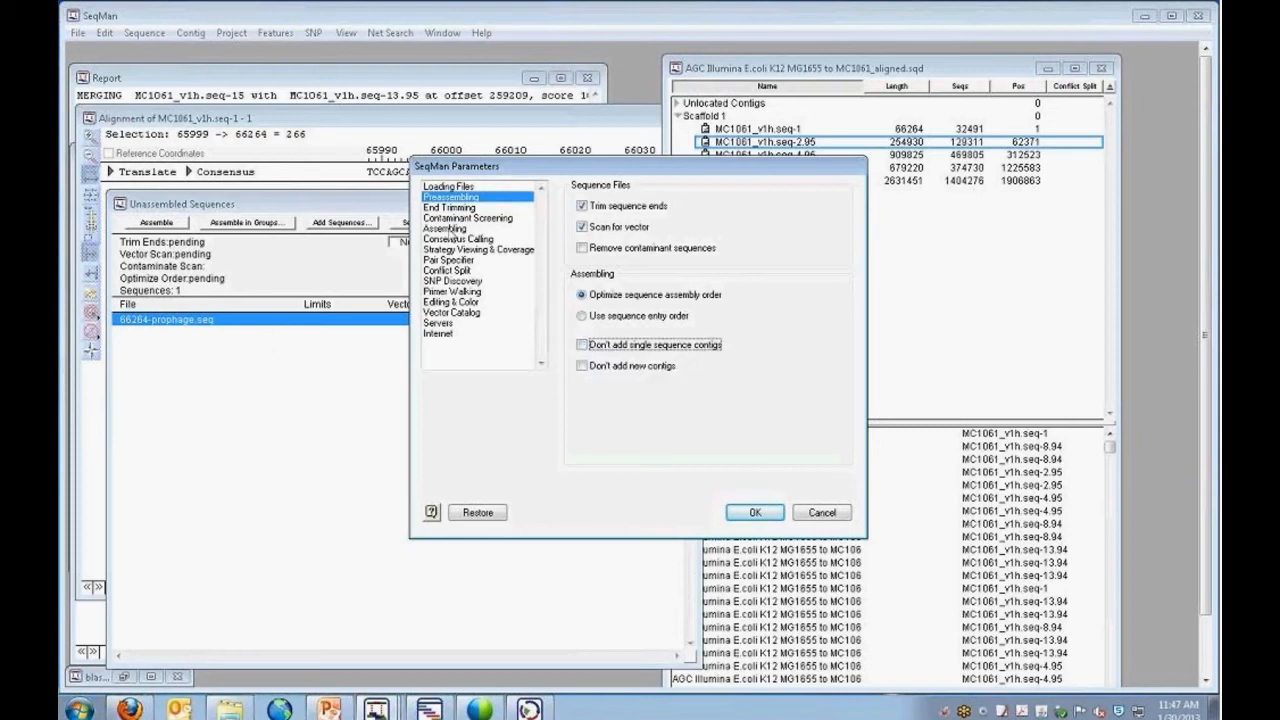
Choose the Pro Assembler as the assembly method and apply the project parameters.
left_click(448, 229)
left_click(689, 207)
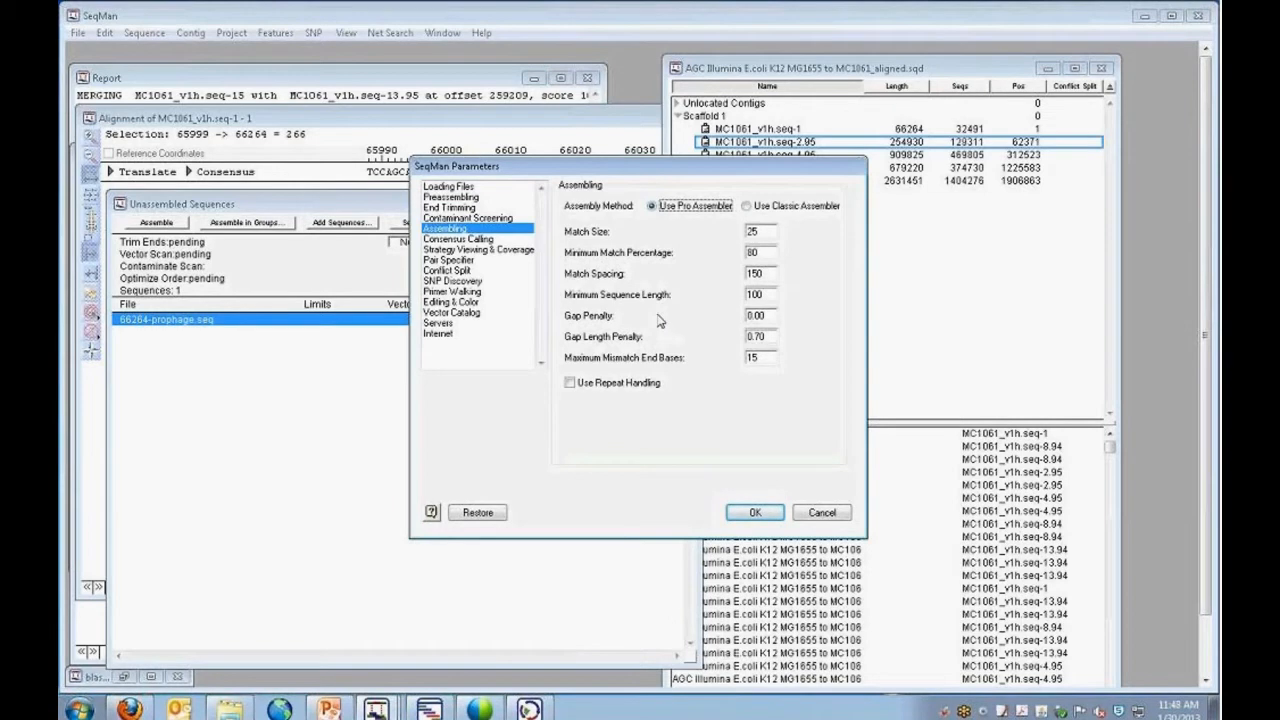
double_click(758, 252)
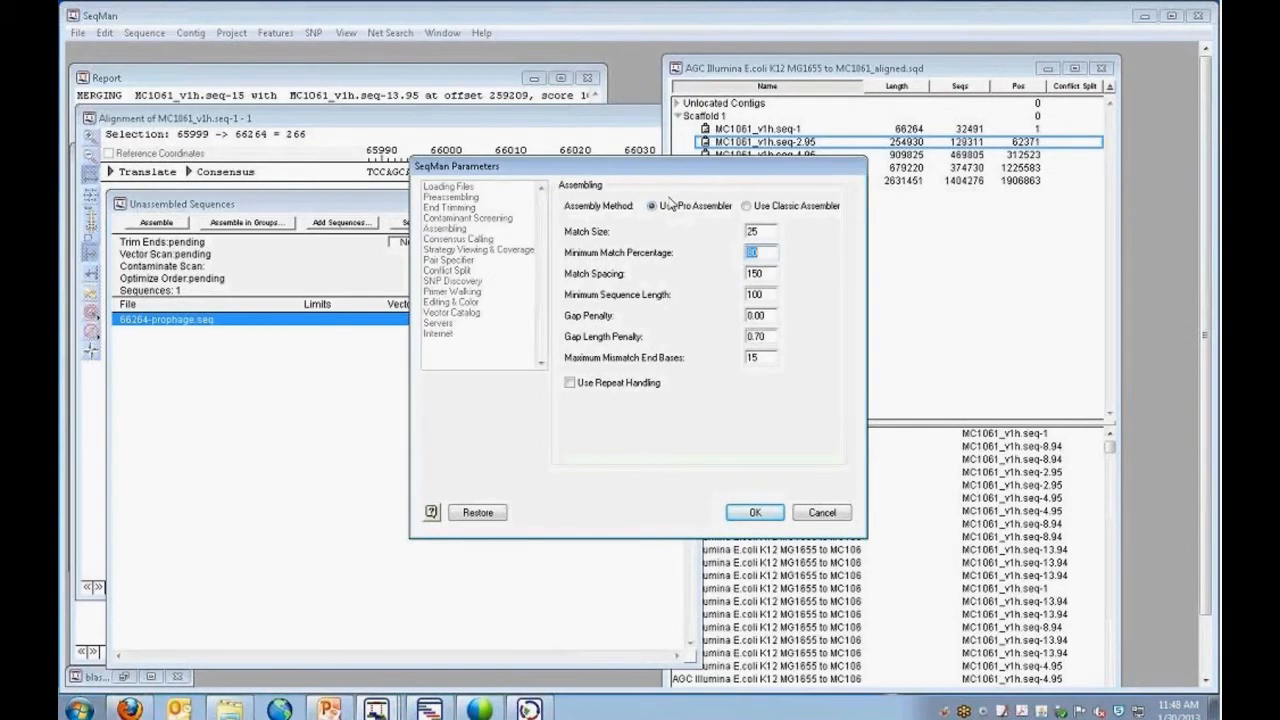
left_click(752, 513)
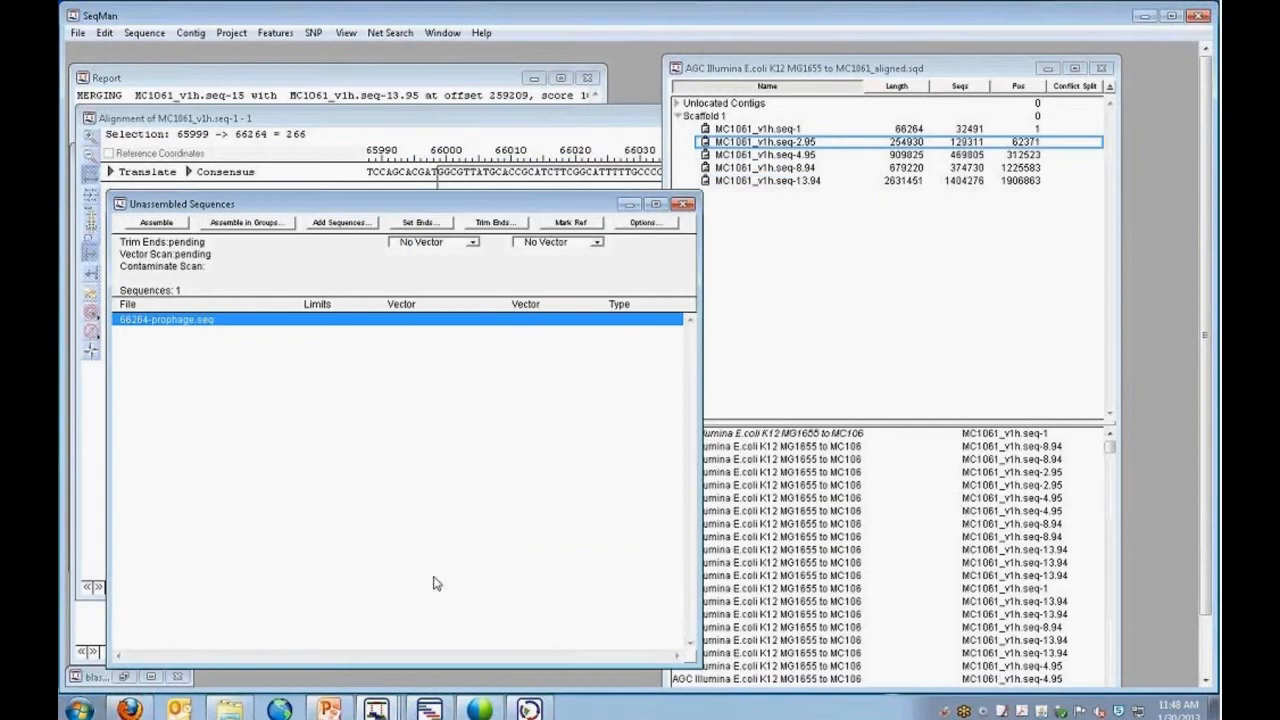
Assemble 66264-prophage.seq into the project and expand the Unlocated Contigs group.
left_click(166, 227)
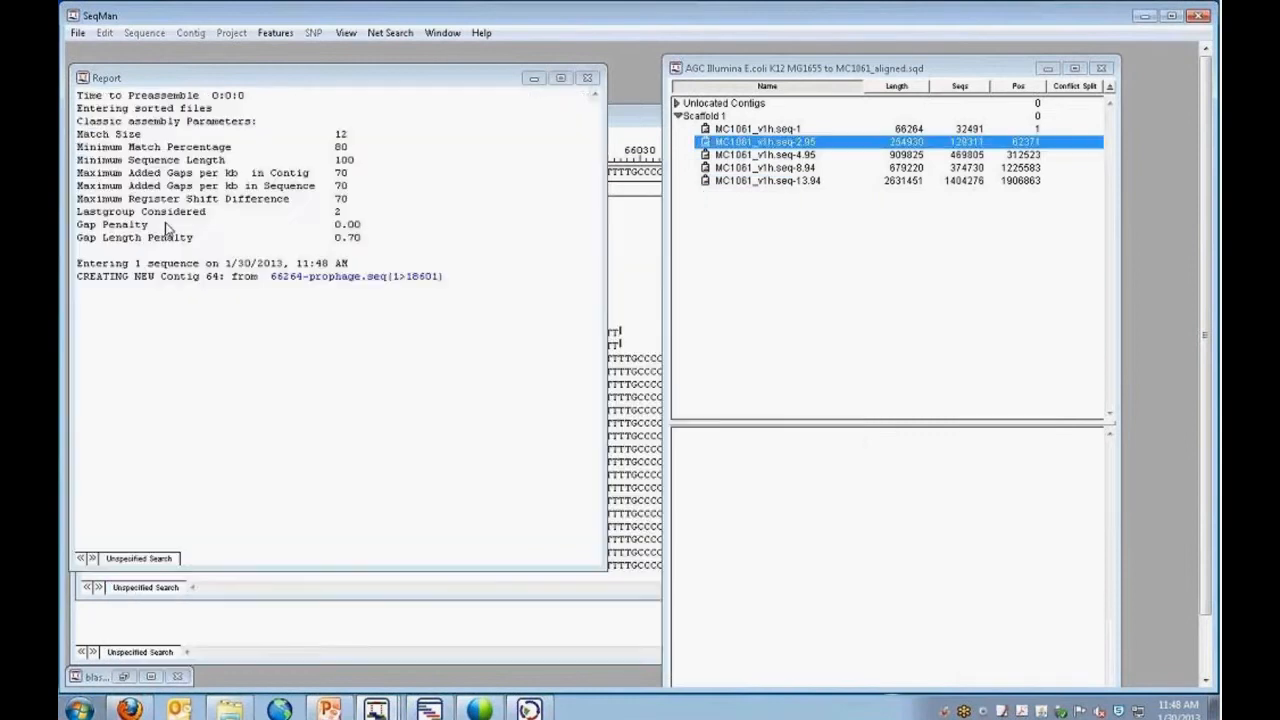
left_click(677, 104)
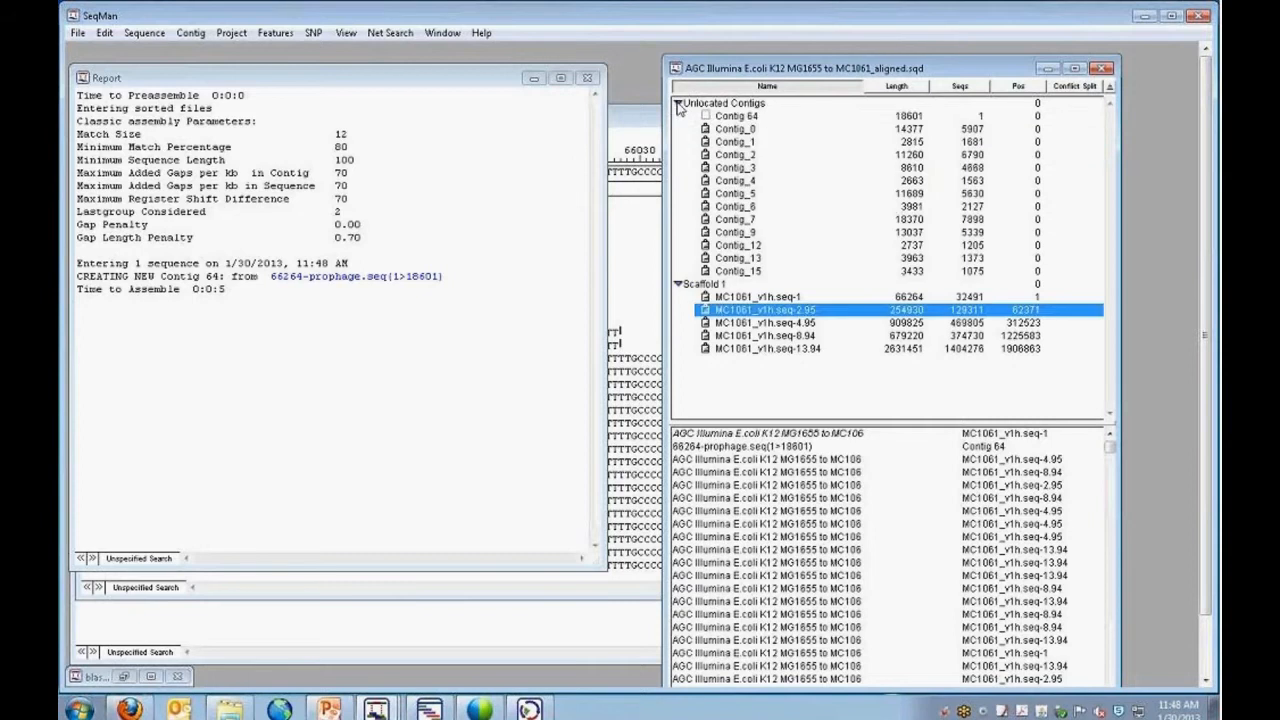
Compare the lengths of Contig 64 and Contig_7 among the unlocated contigs, and leave Contig 64 selected.
left_click(768, 118)
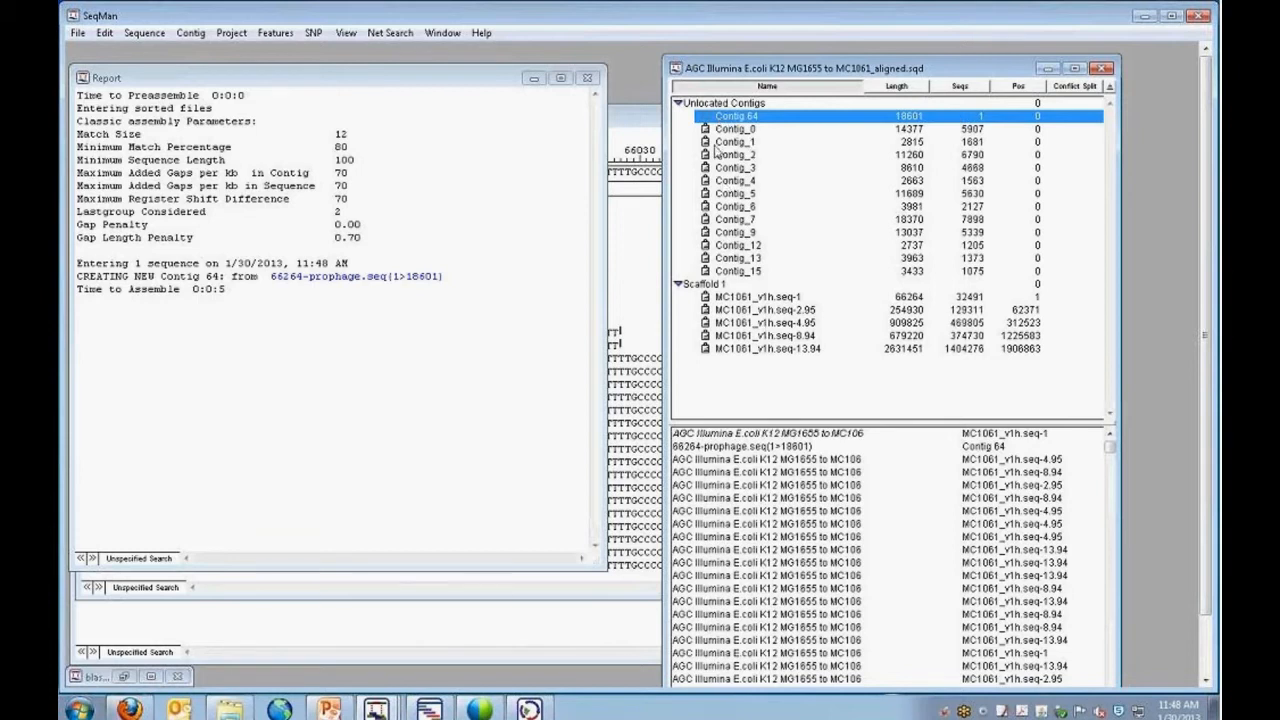
left_click(708, 221)
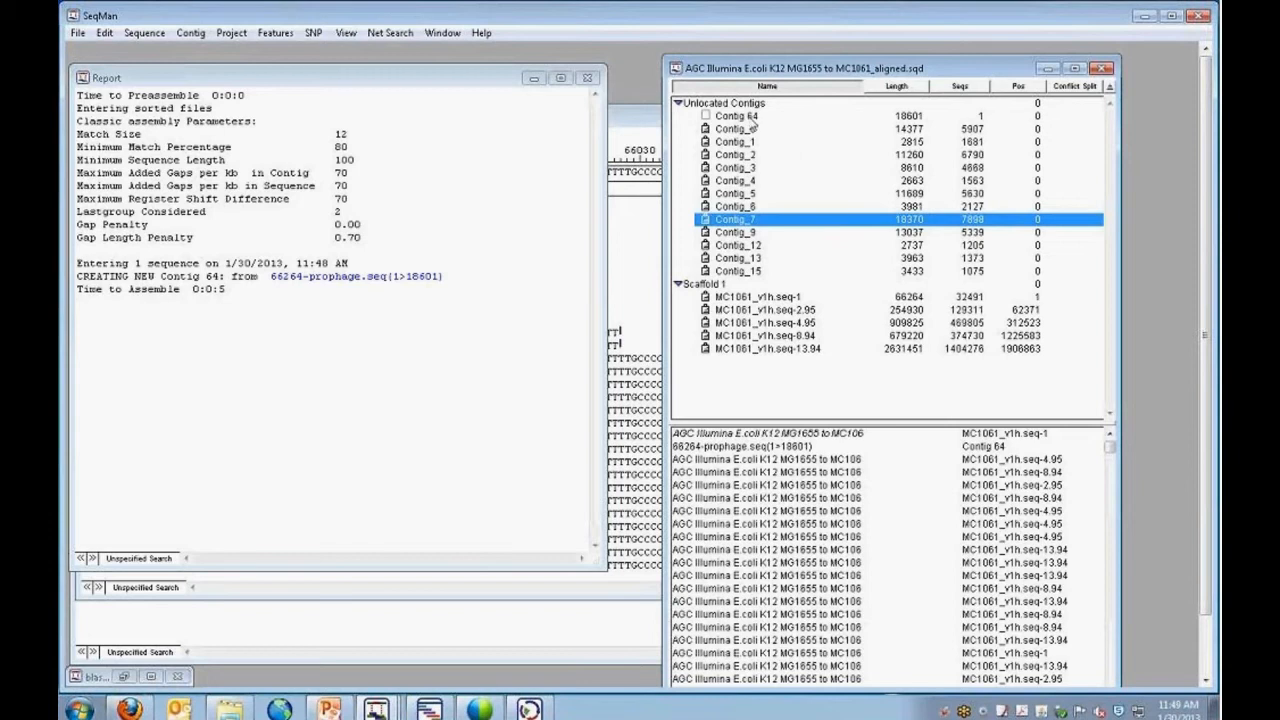
left_click(752, 118)
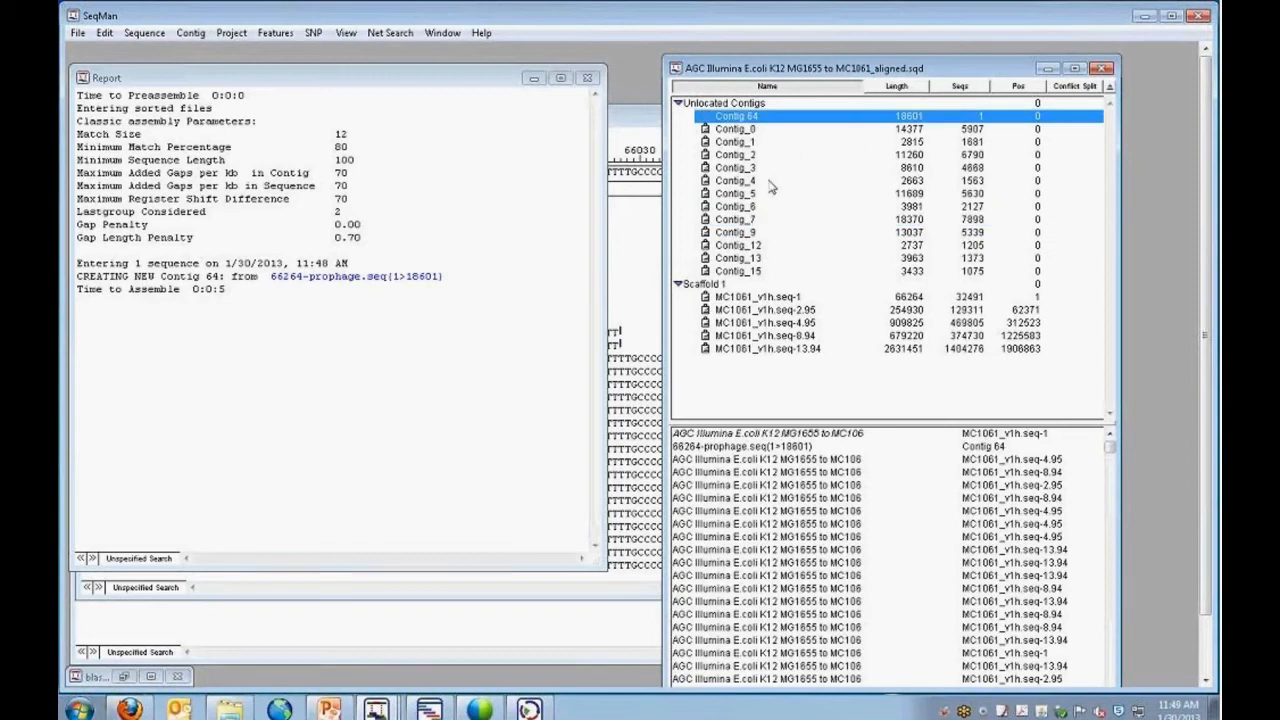
Move Contig 64 from the unlocated contigs into Scaffold 1.
left_click_drag(749, 121, 758, 310)
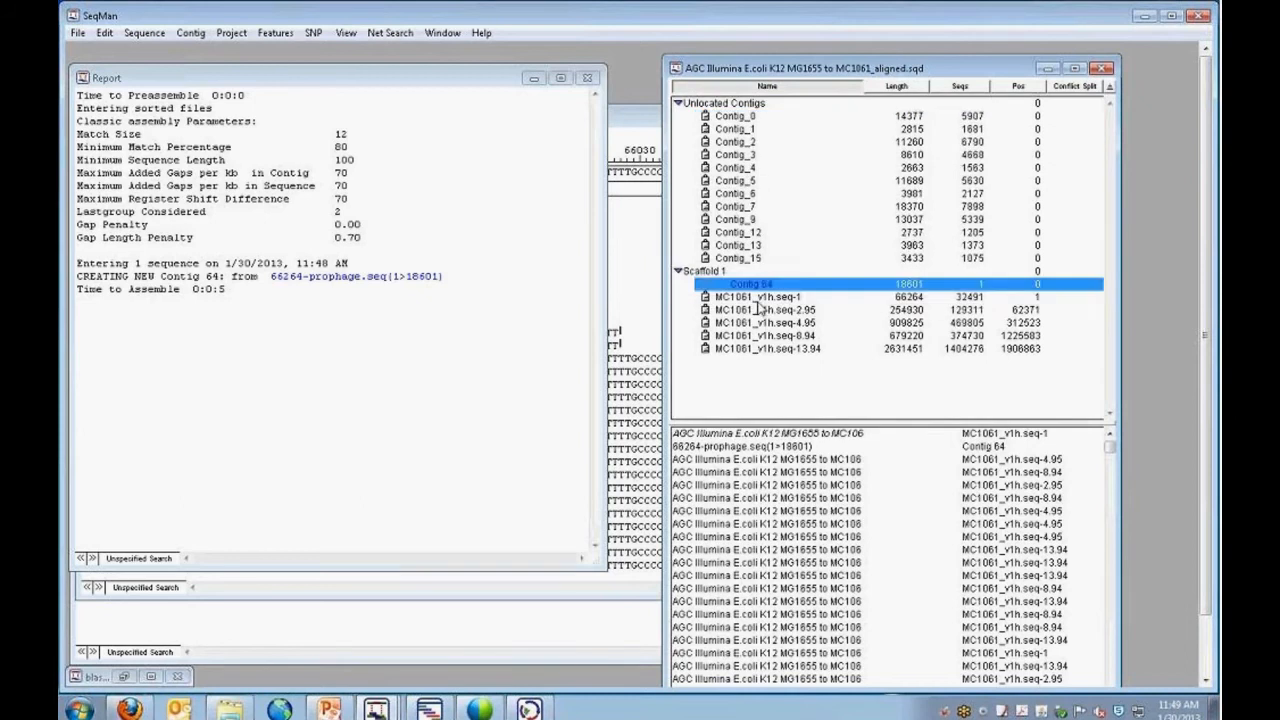
left_click(996, 322)
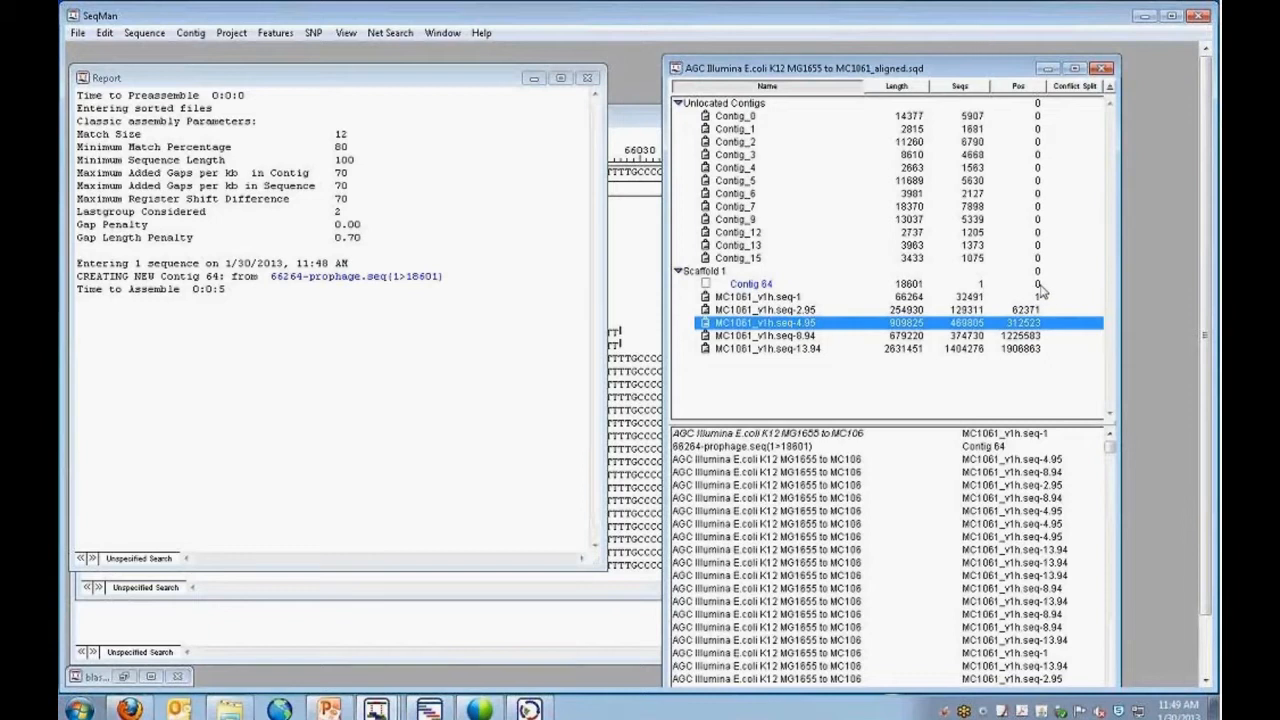
left_click(1038, 285)
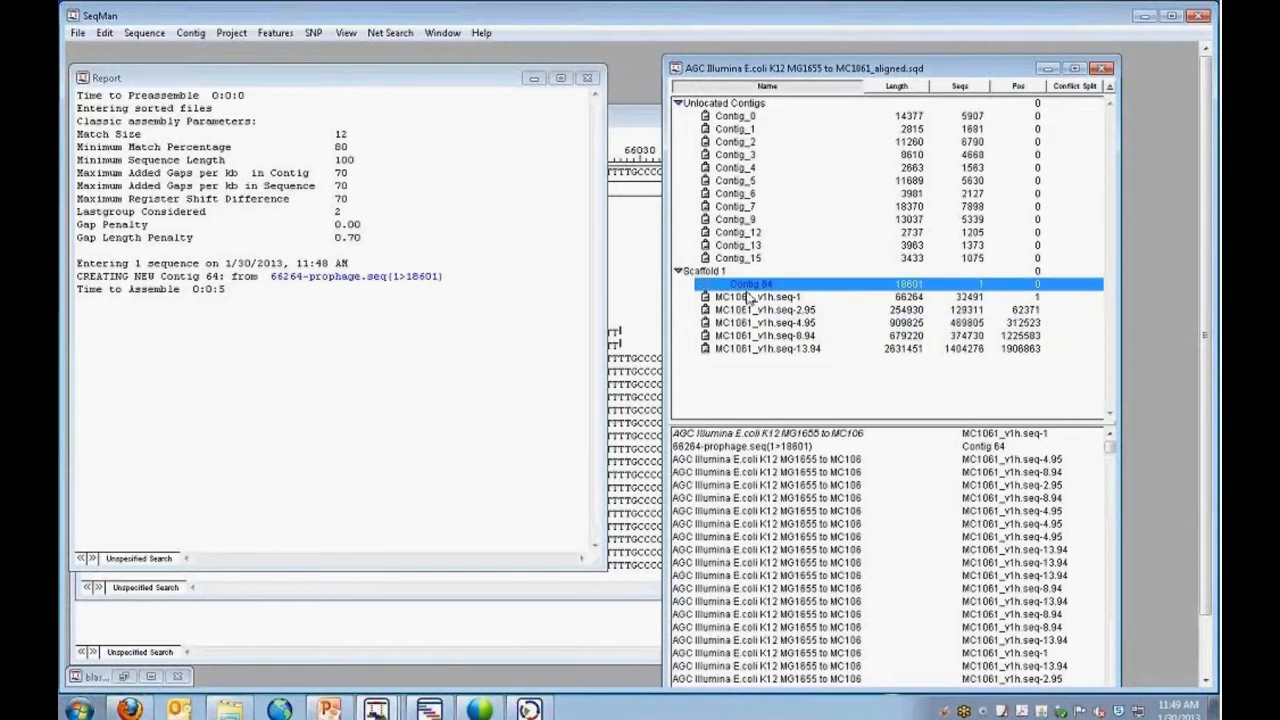
Set Contig 64's position in the scaffold to 25, sort the contigs by position, and close the assembly report.
left_click(1038, 287)
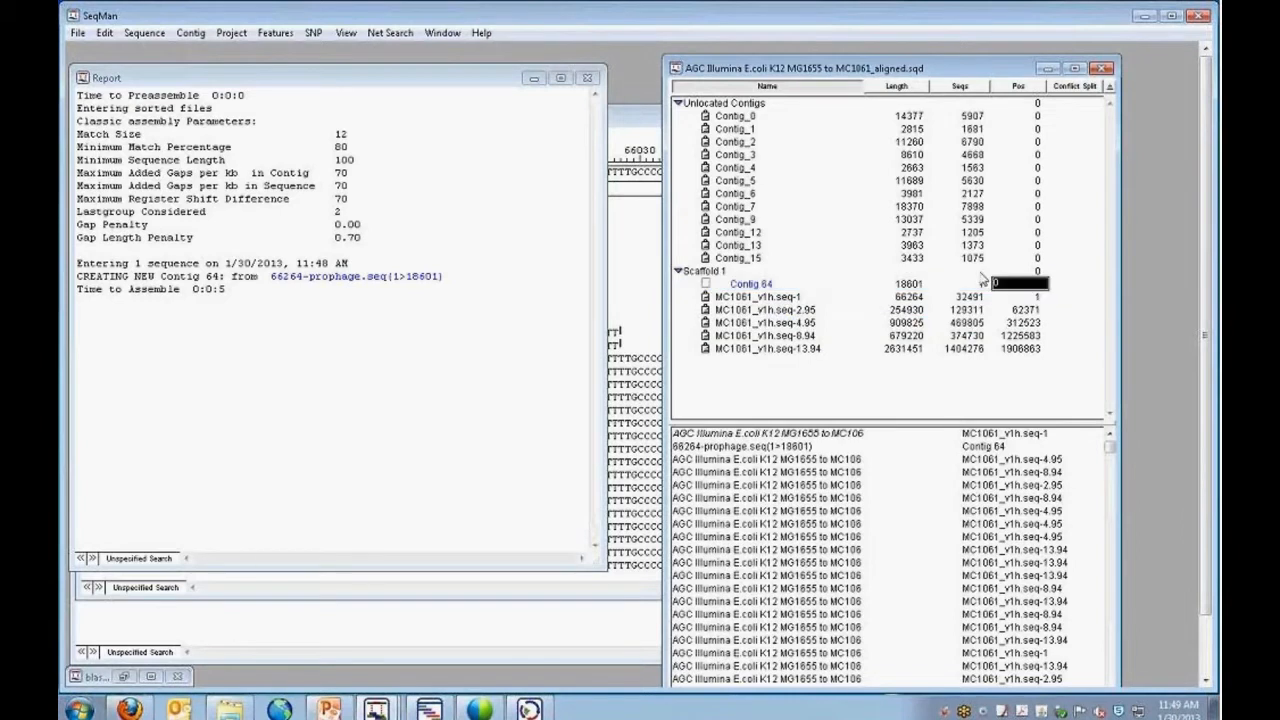
type("25")
left_click(918, 286)
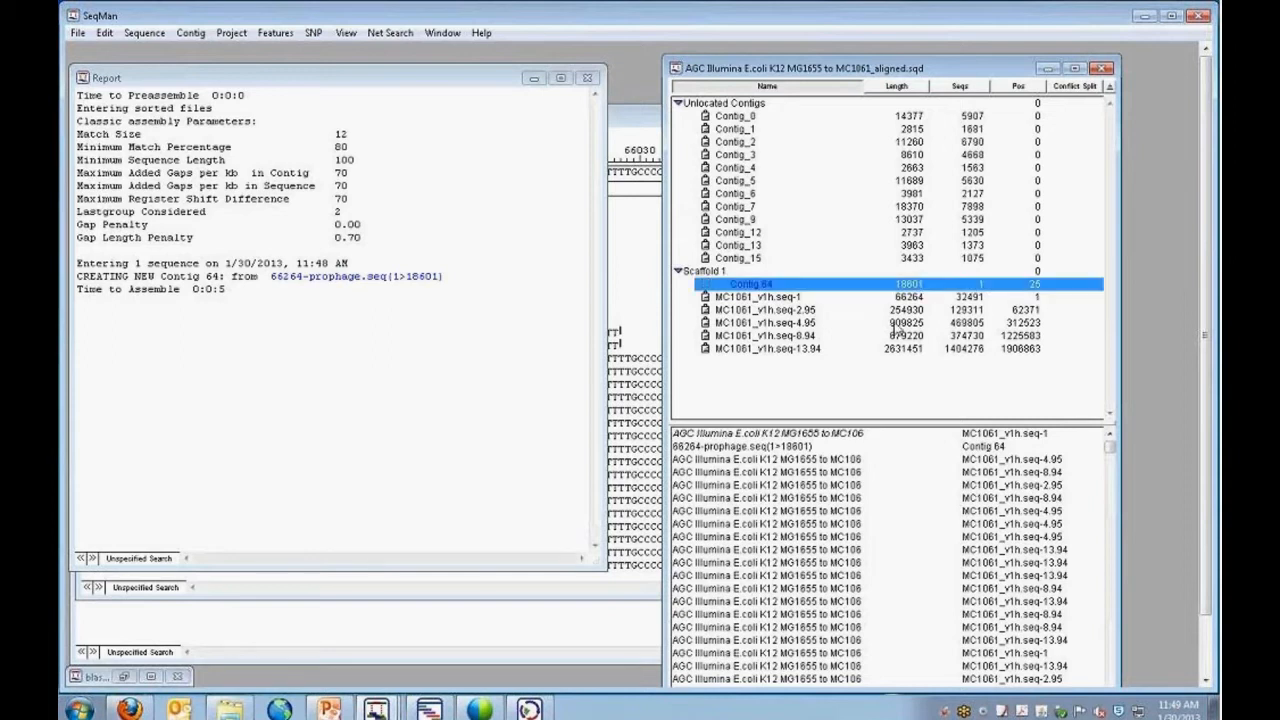
left_click(1020, 87)
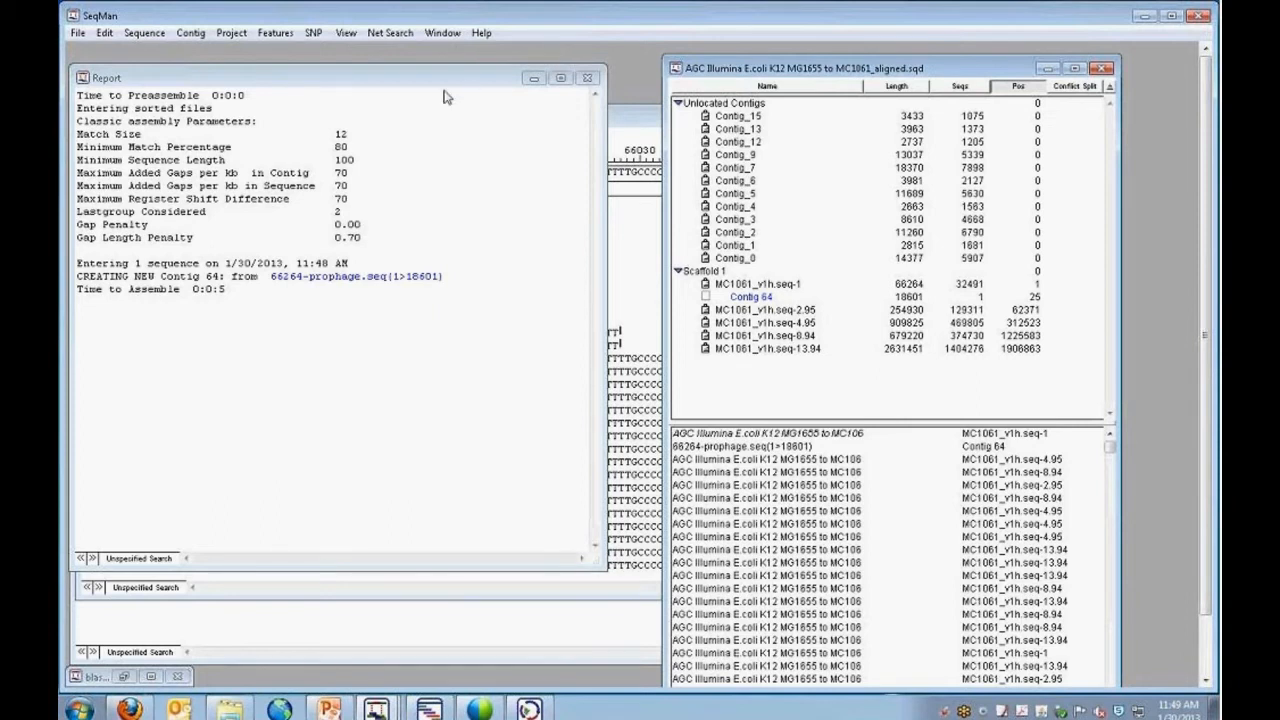
left_click(588, 78)
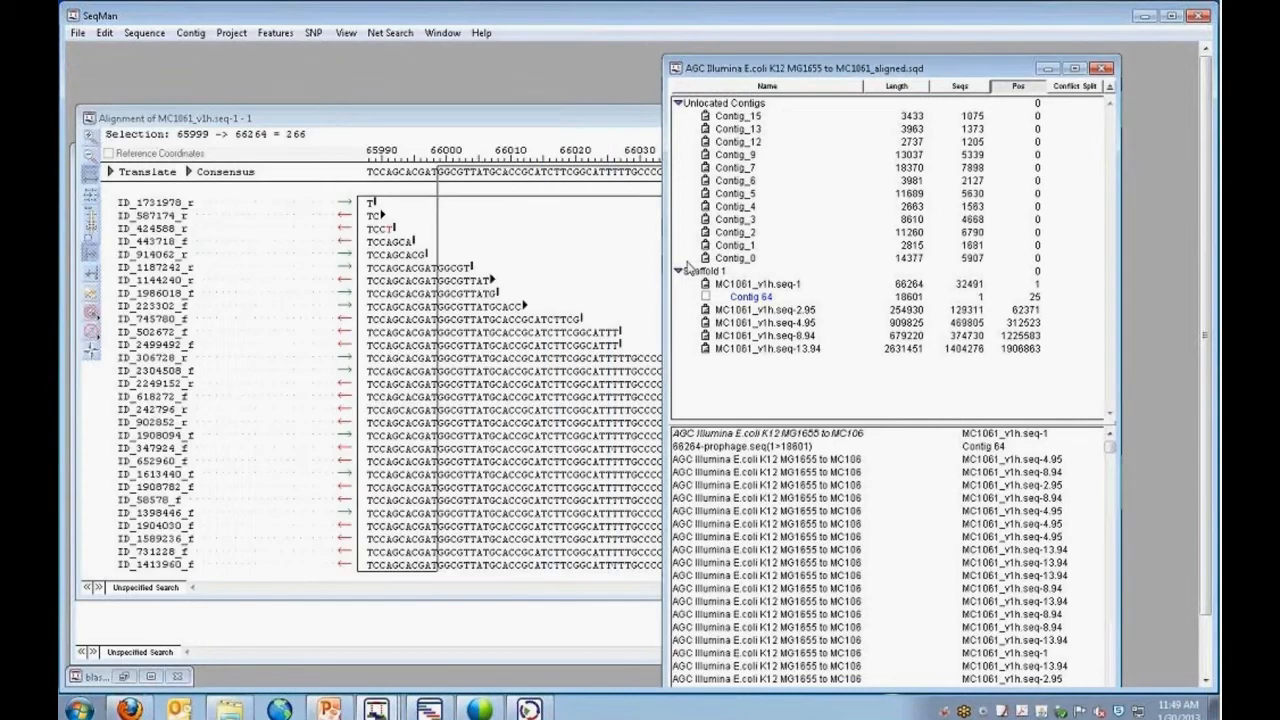
Unlock MC1061_v1h.seq-1 and select it together with Contig 64.
left_click(707, 312)
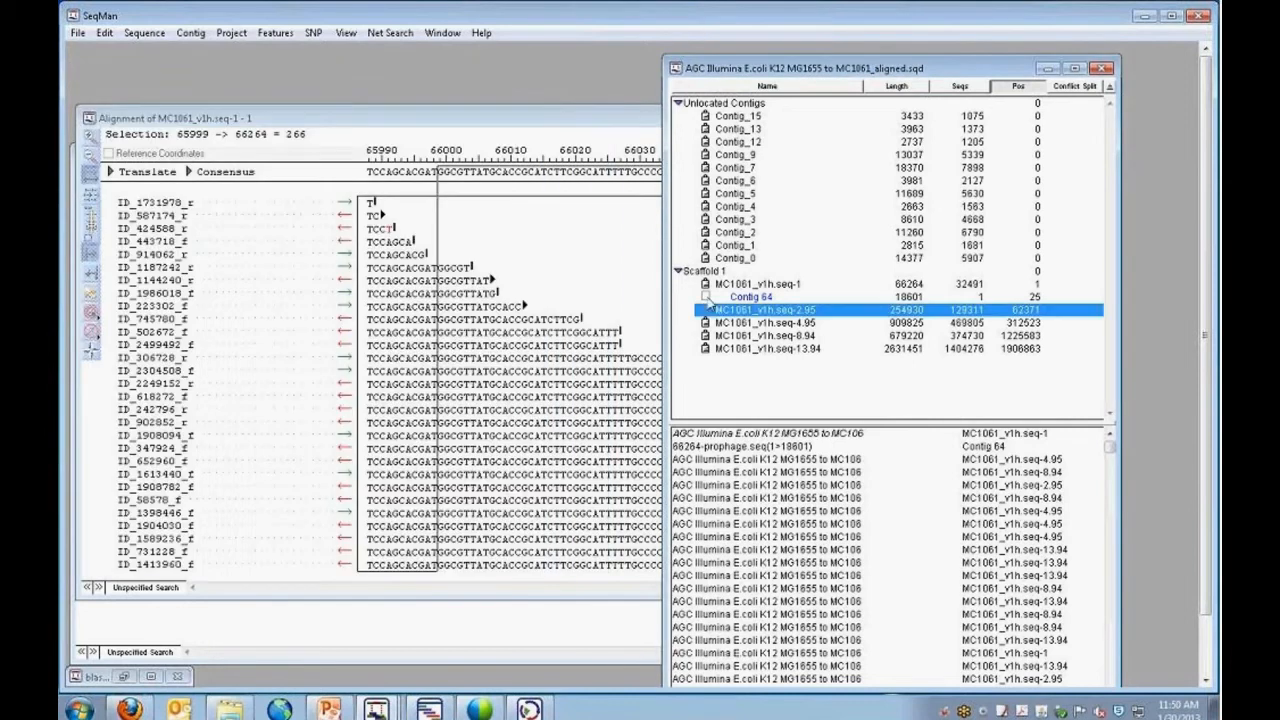
left_click(708, 286)
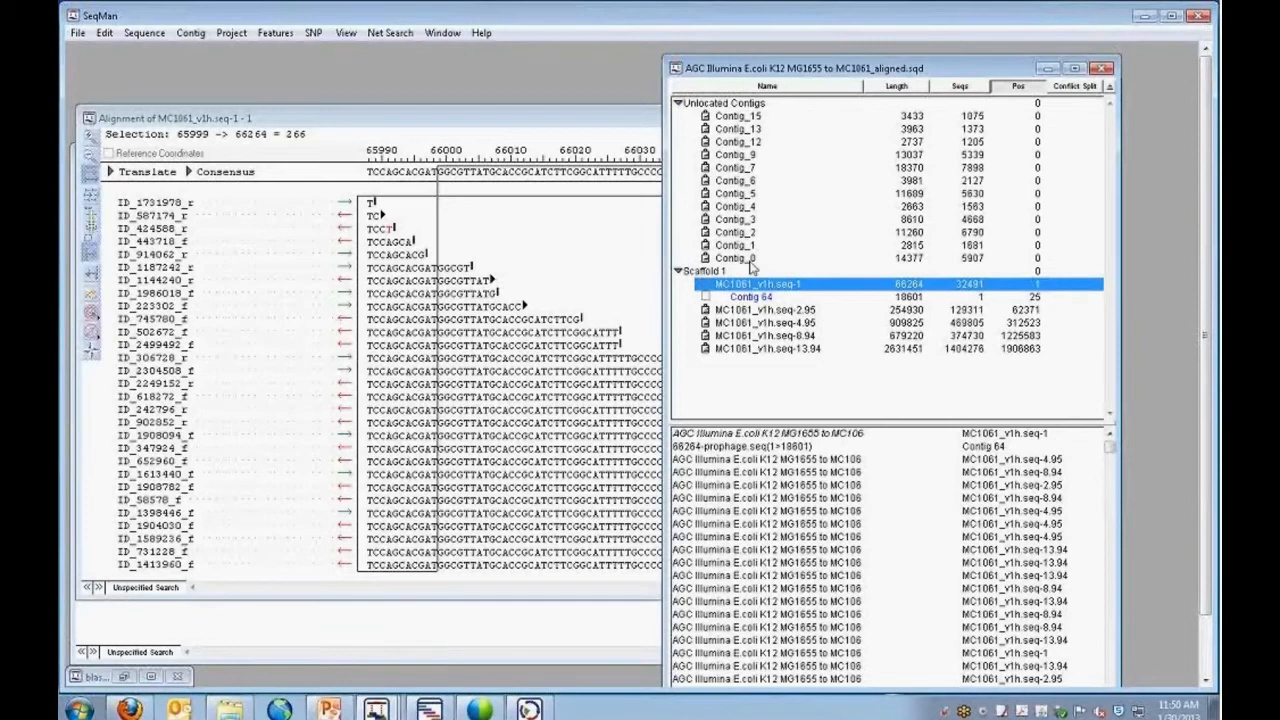
left_click(760, 302, "shift")
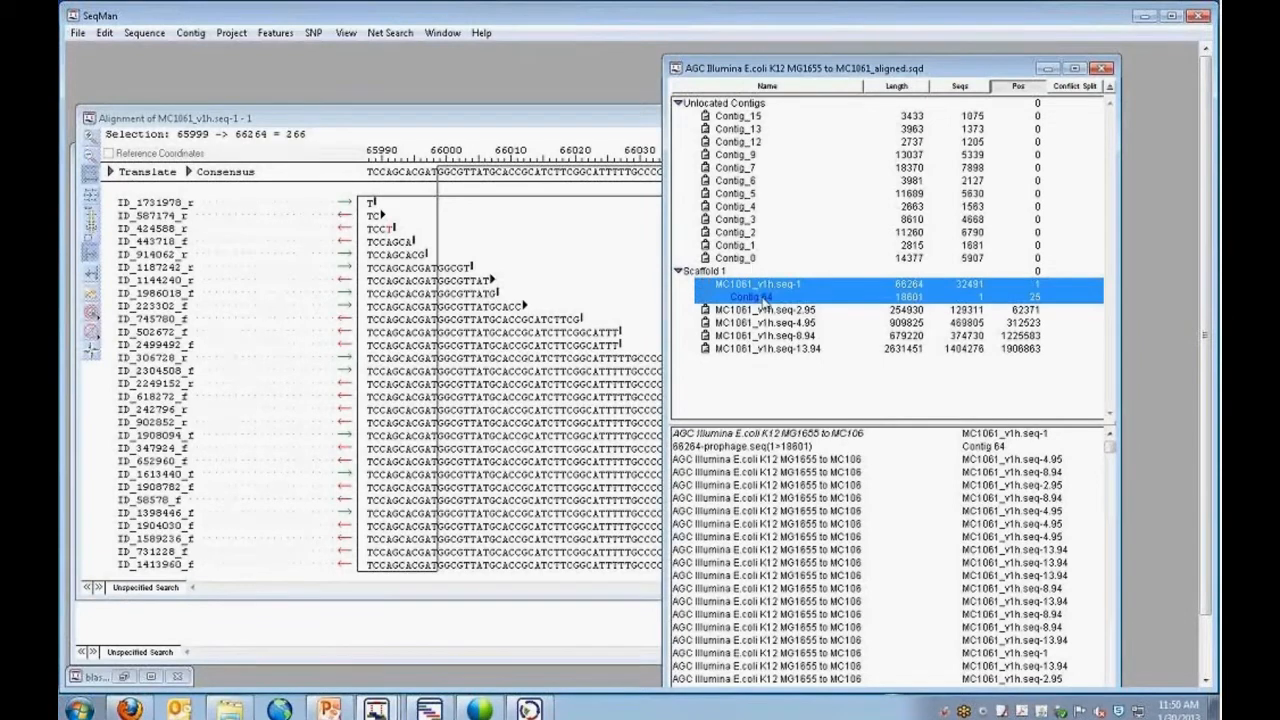
Force-join MC1061_v1h.seq-1 and Contig 64 with the sequences shifted to offset 66260 and the Align All option, accepting the contig alignment.
left_click(192, 33)
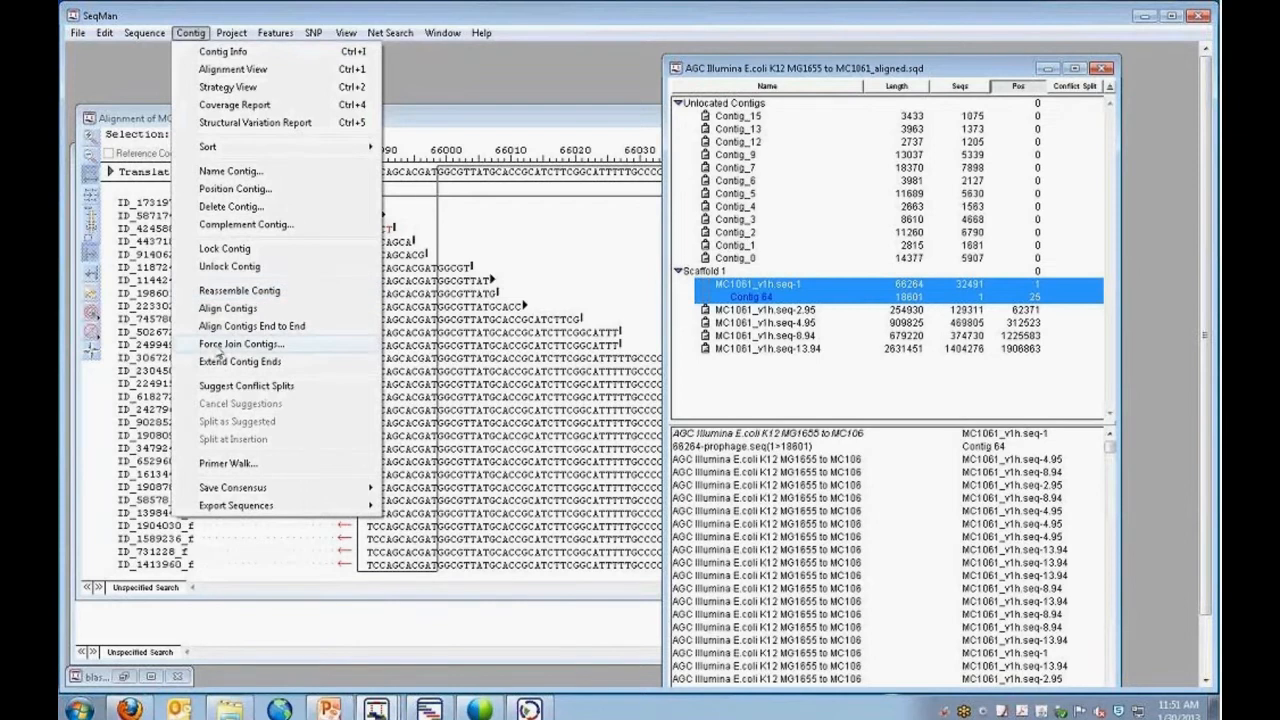
left_click(217, 347)
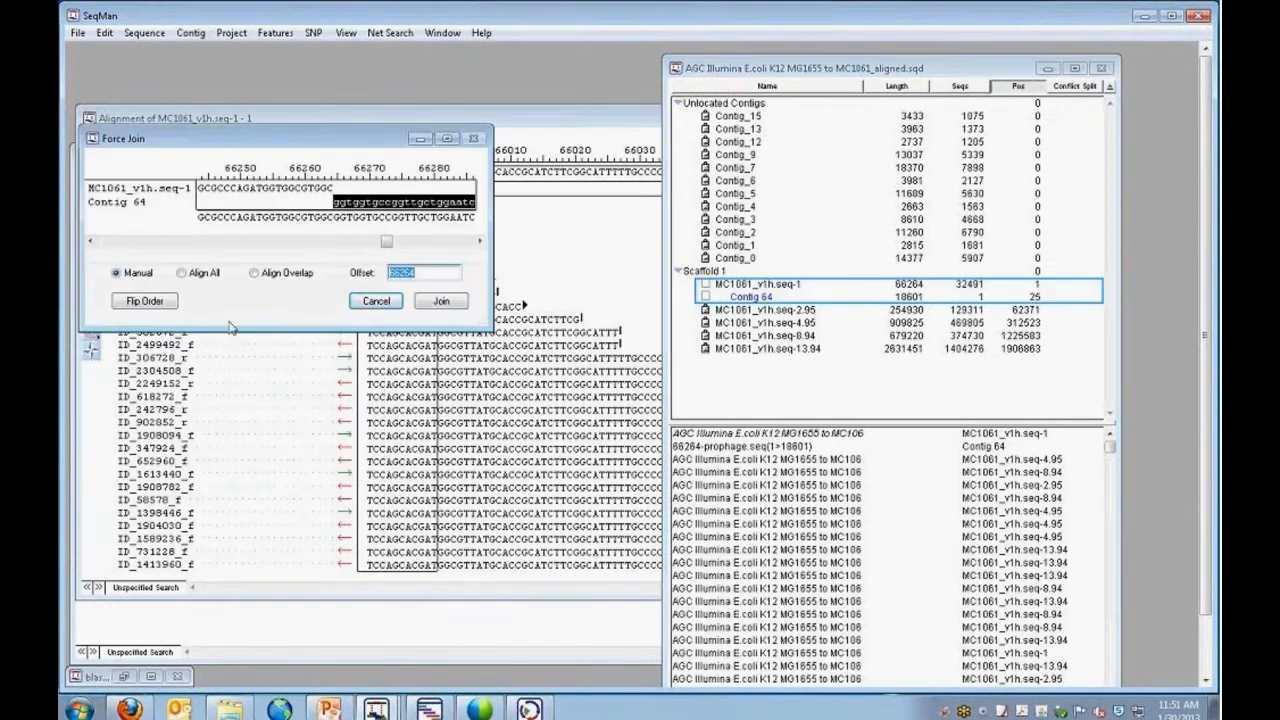
left_click_drag(478, 320, 1009, 470)
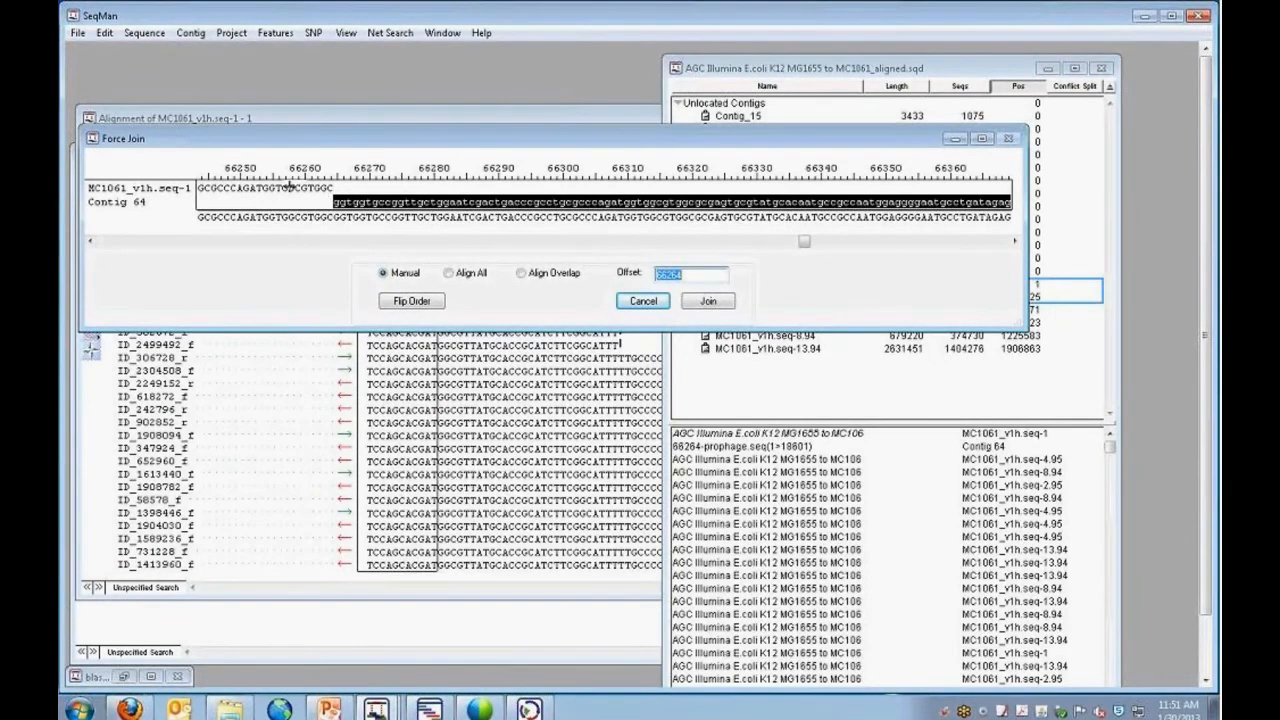
left_click_drag(288, 186, 370, 200)
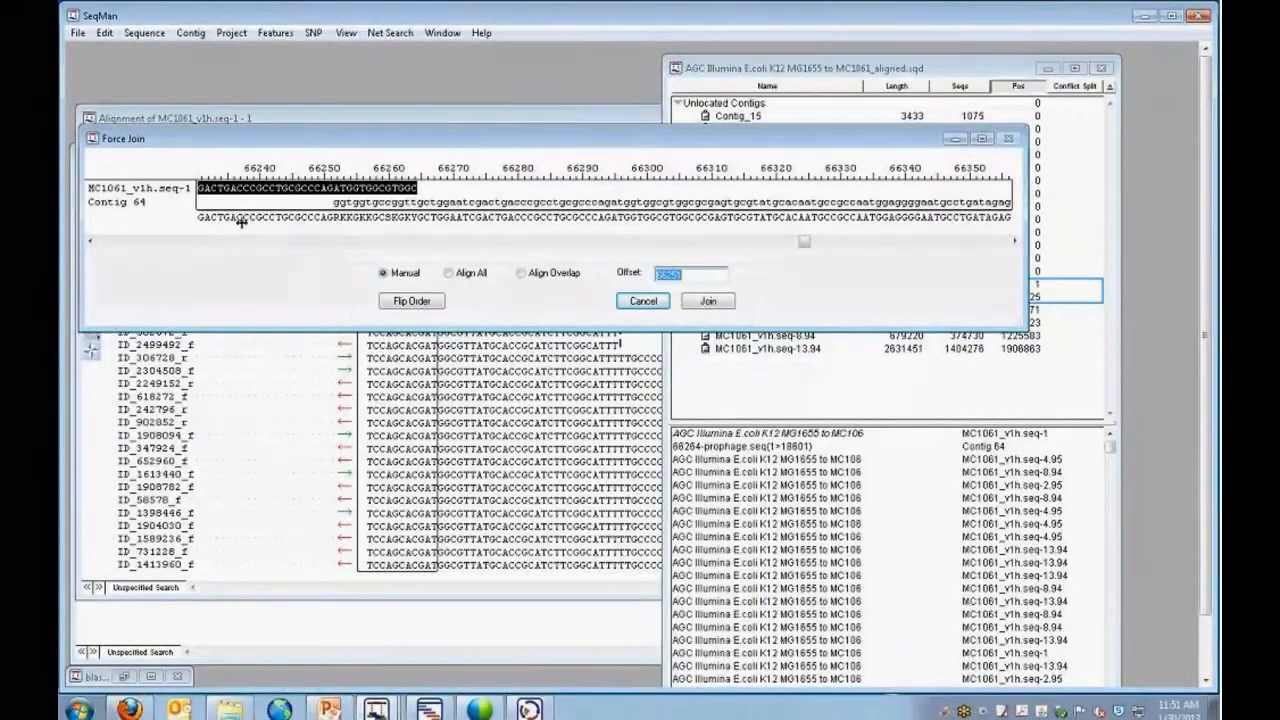
left_click_drag(424, 190, 358, 190)
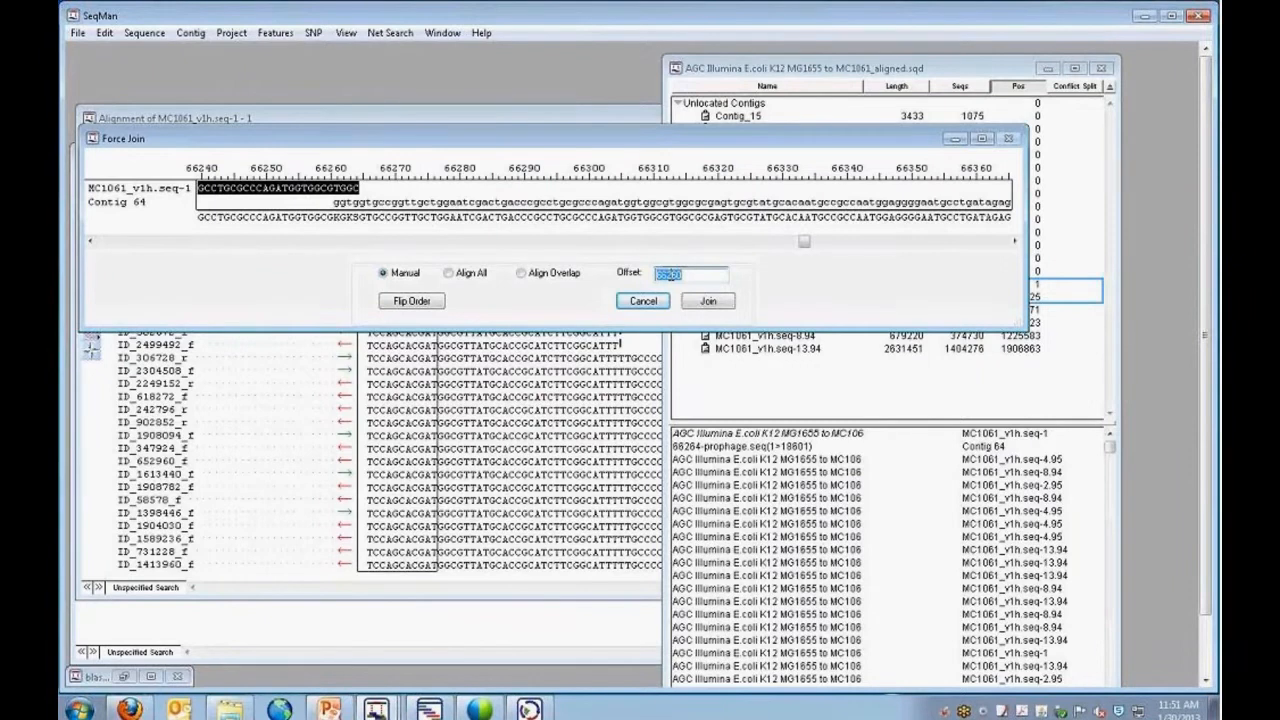
left_click(449, 273)
left_click(709, 302)
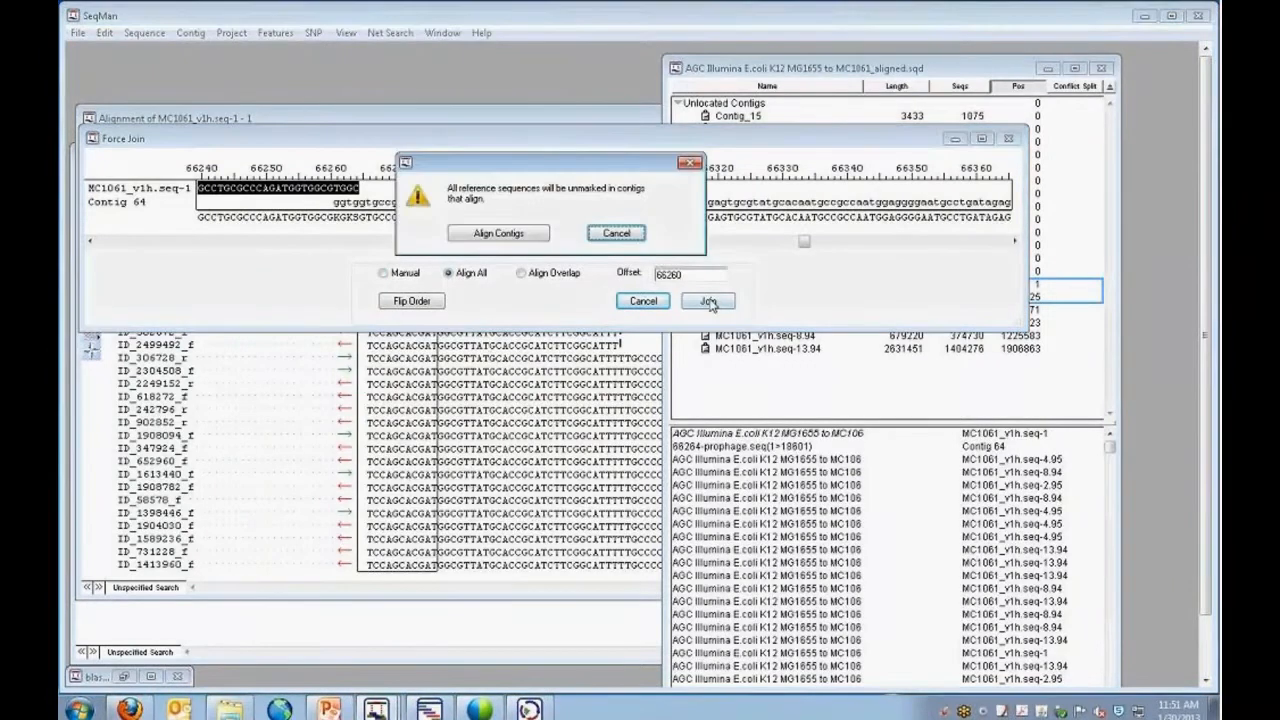
left_click(512, 234)
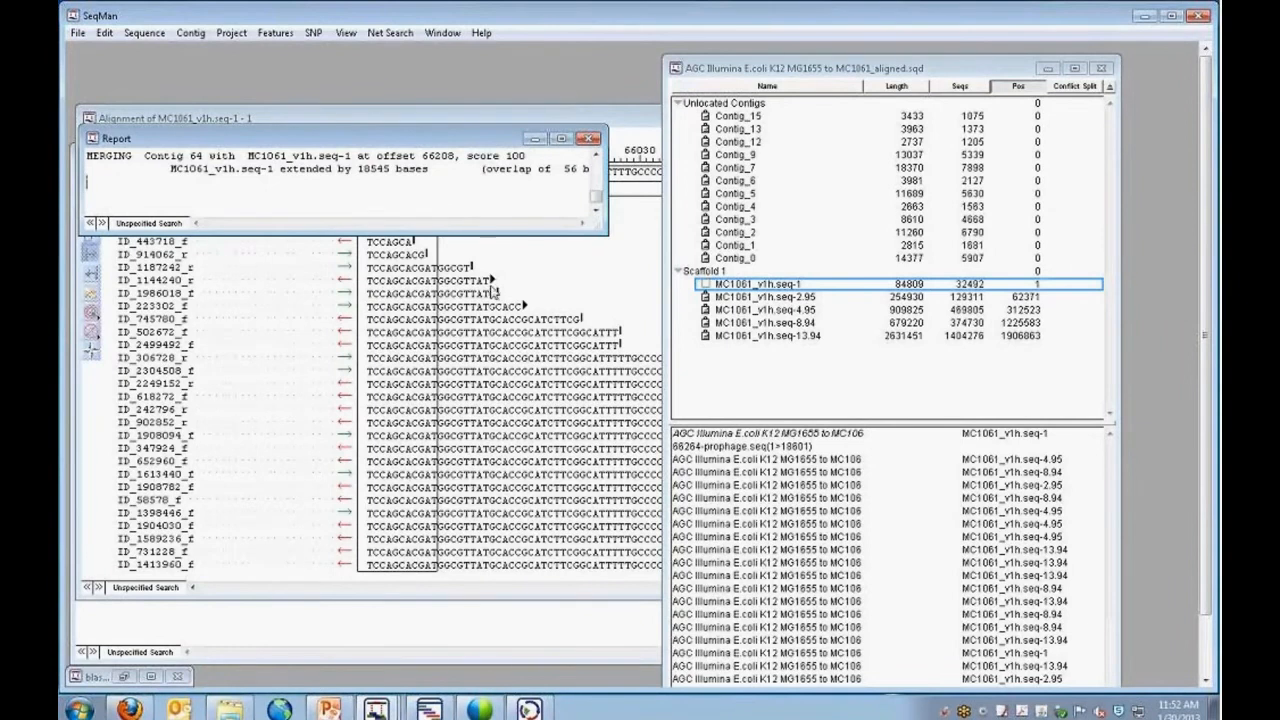
Show the merged MC1061_v1h.seq-1 in the Strategy View, widened to display its full length.
left_click(766, 286)
left_click(191, 33)
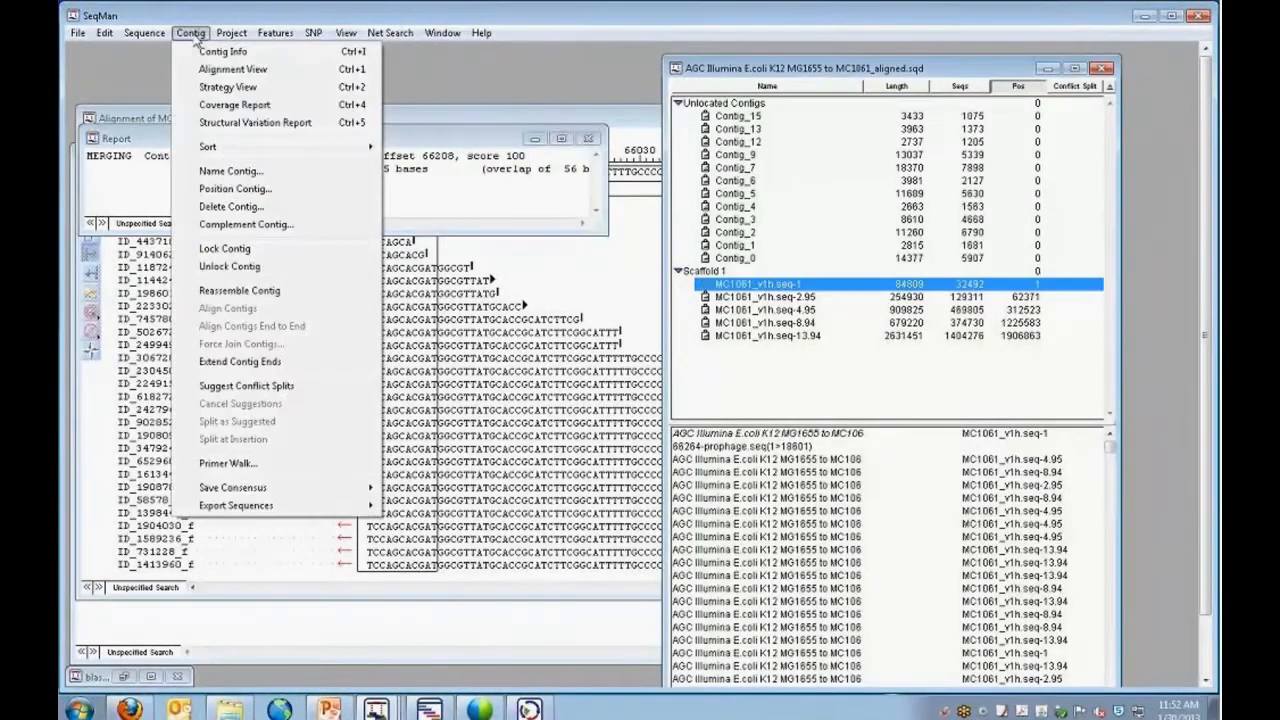
left_click(211, 87)
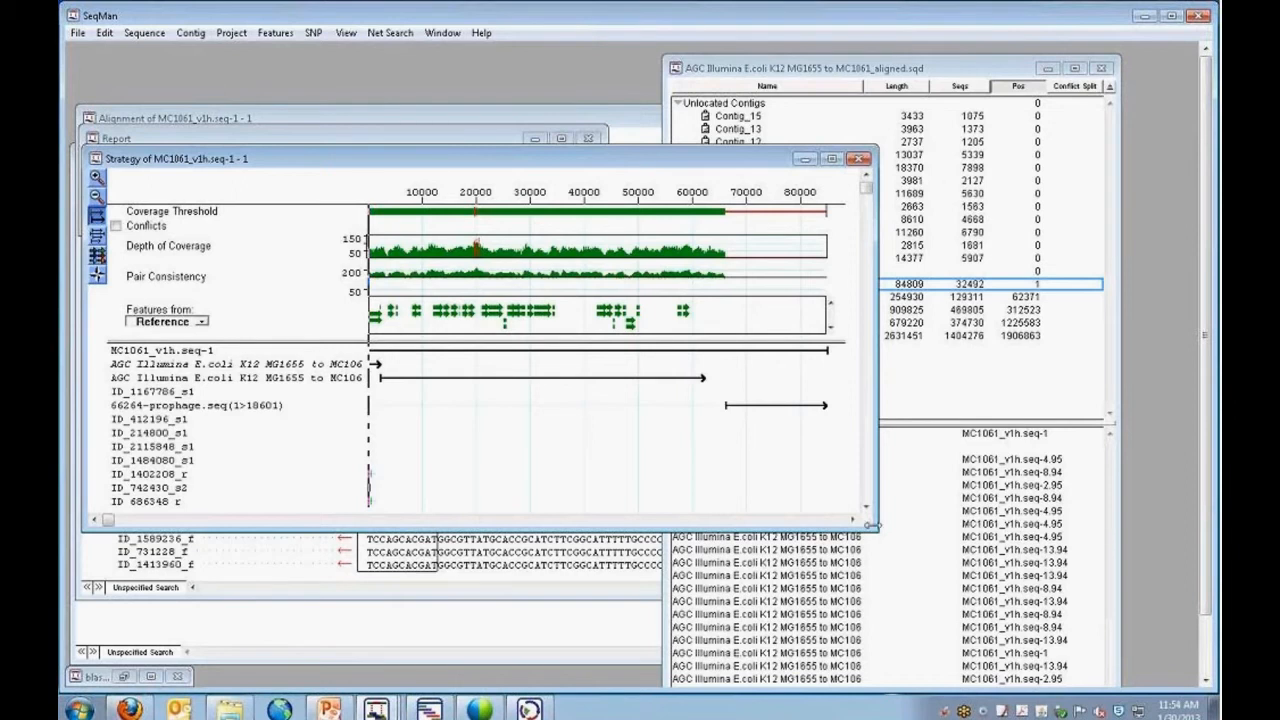
left_click_drag(877, 527, 1128, 531)
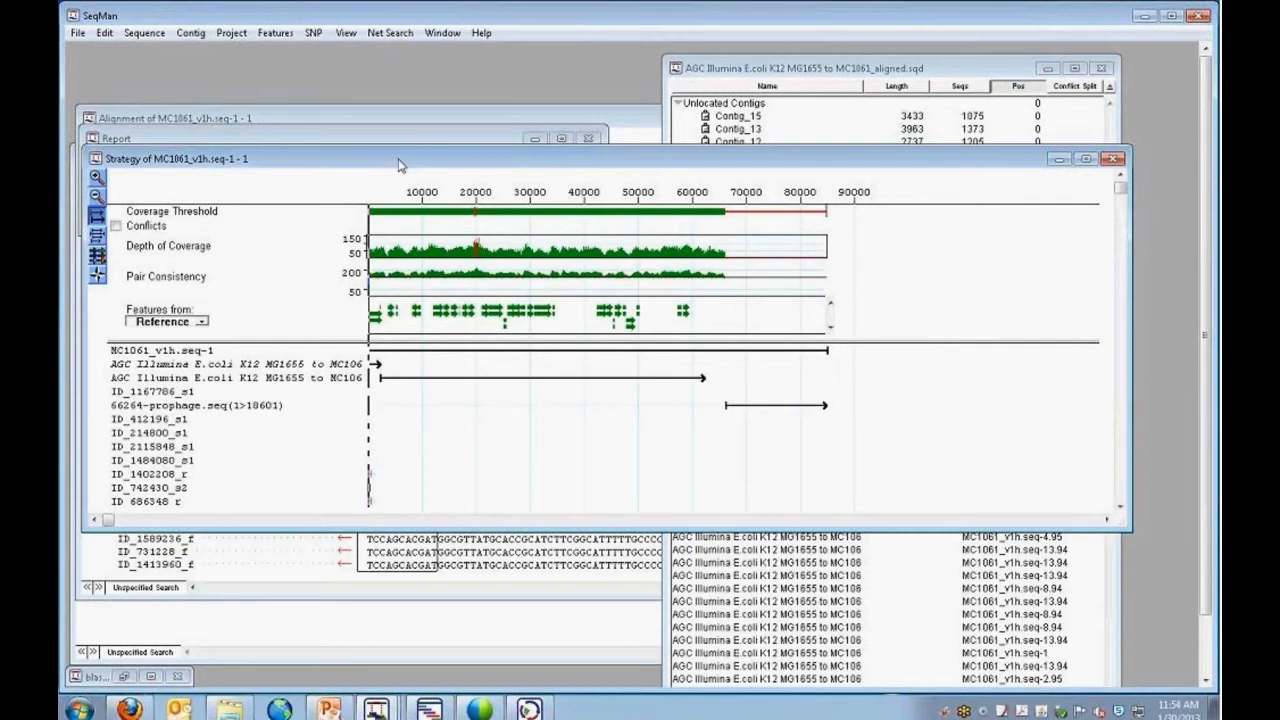
Inspect the alignment from about position 65971 through the junction with 66264-prophage.seq, then close the alignment and strategy views.
mouse_move(384, 262)
double_click(721, 262)
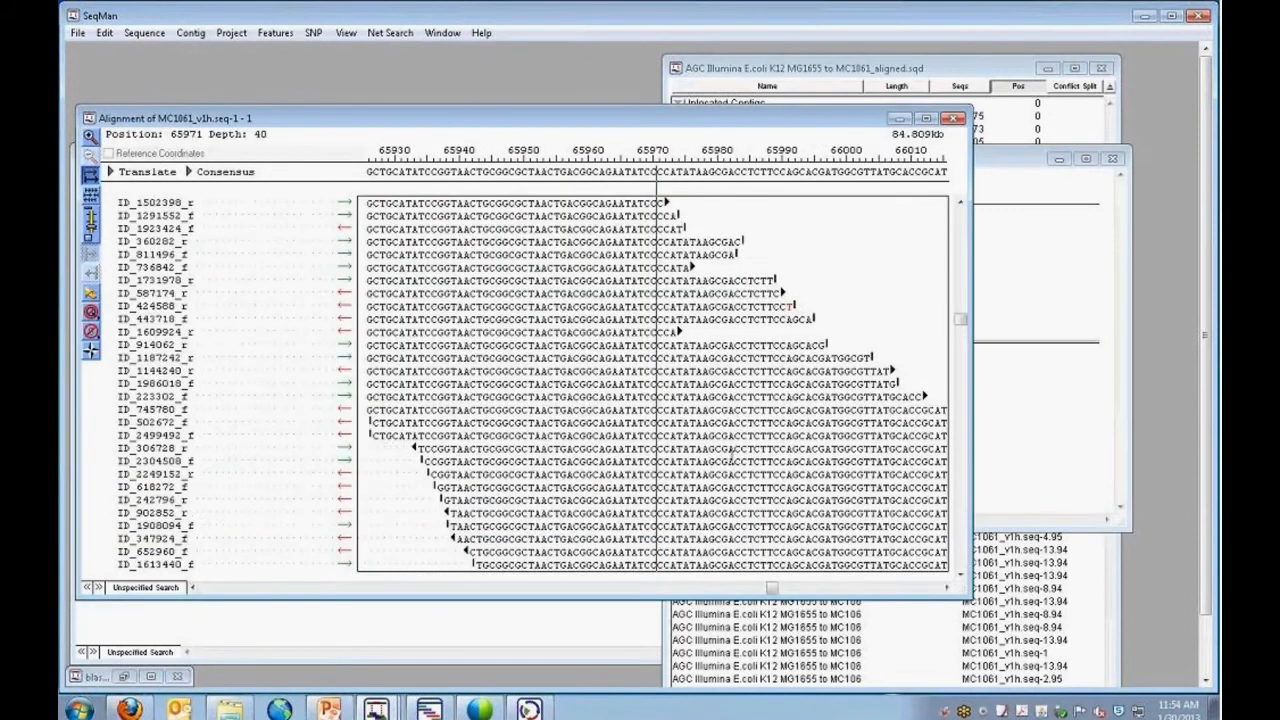
left_click(946, 588)
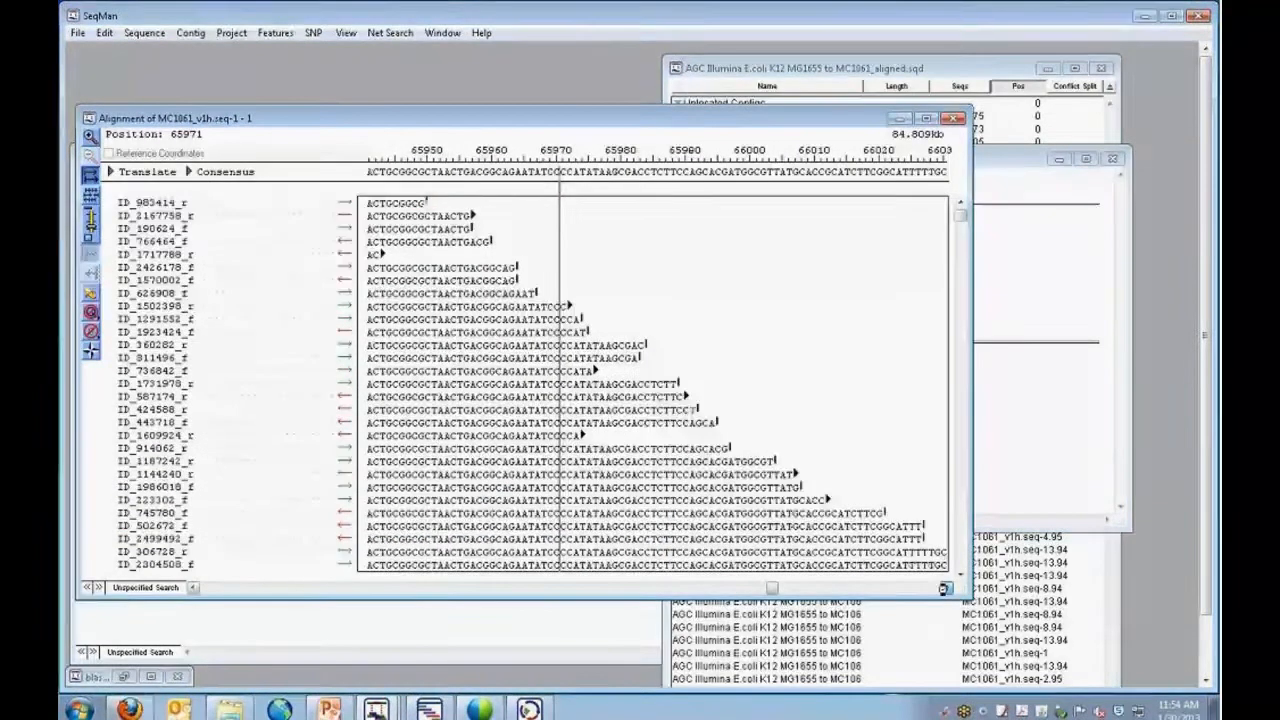
left_click_drag(946, 588, 945, 588)
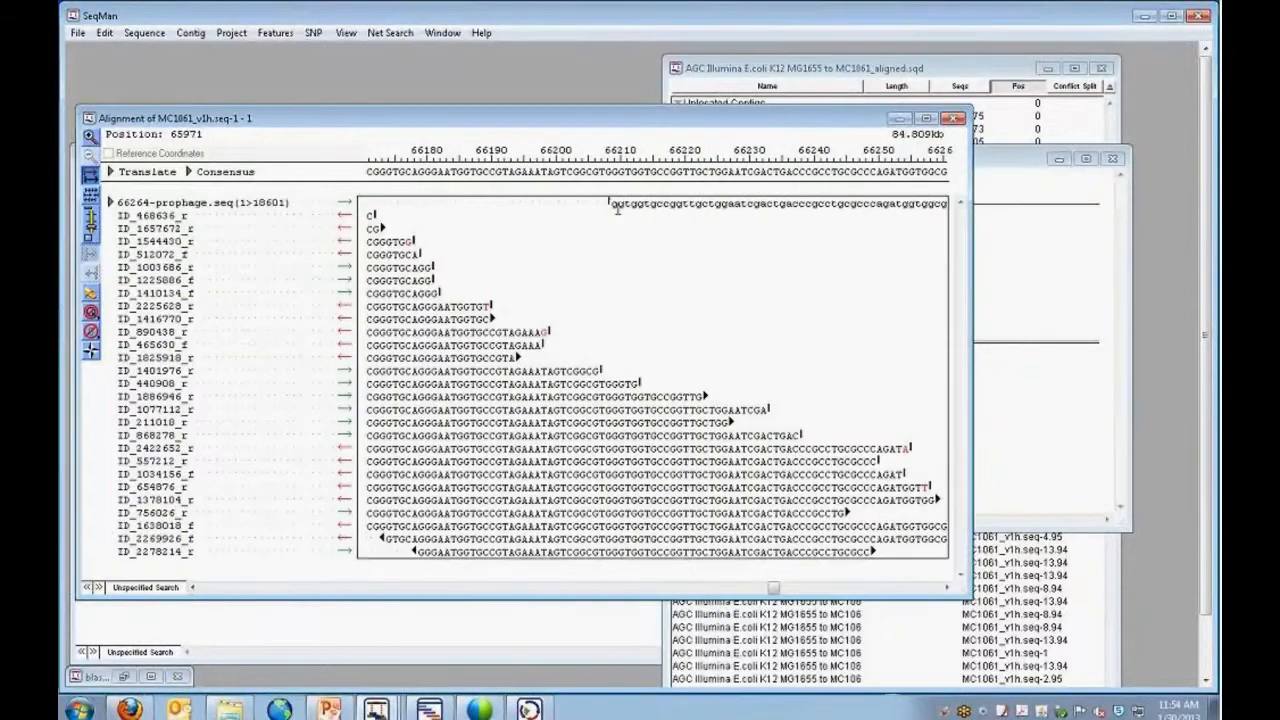
left_click(946, 588)
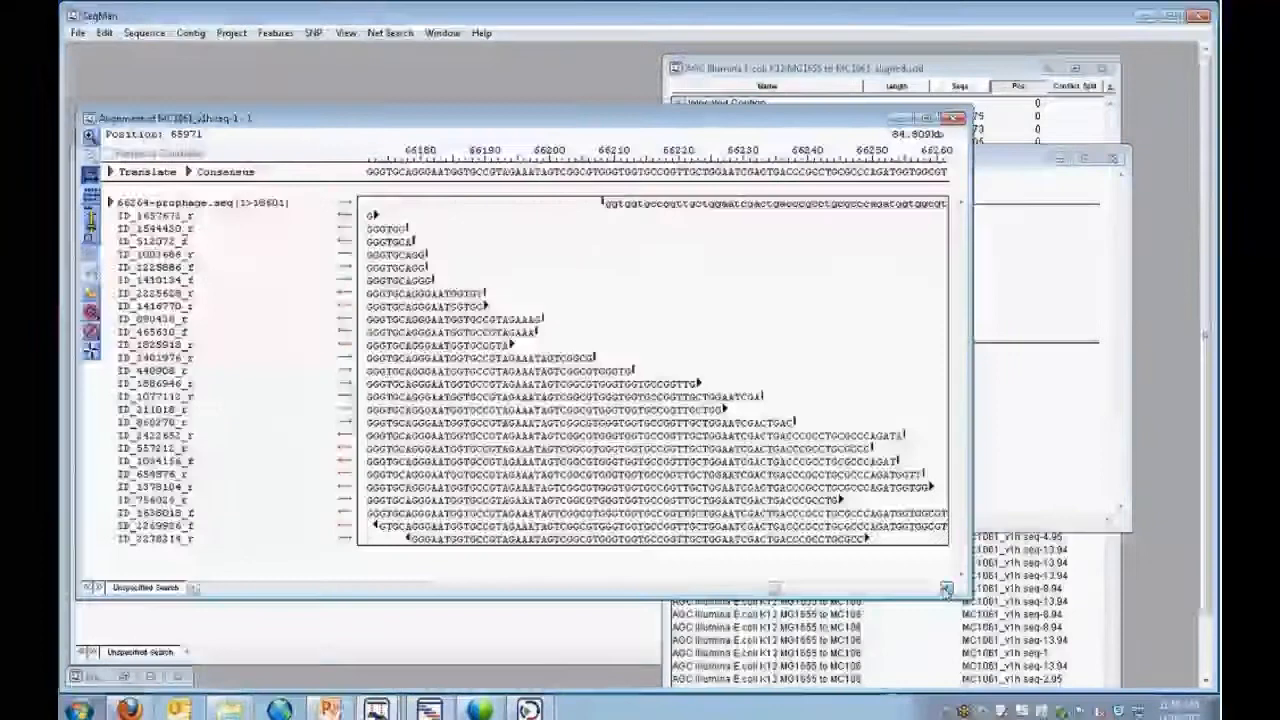
left_click_drag(946, 589, 946, 590)
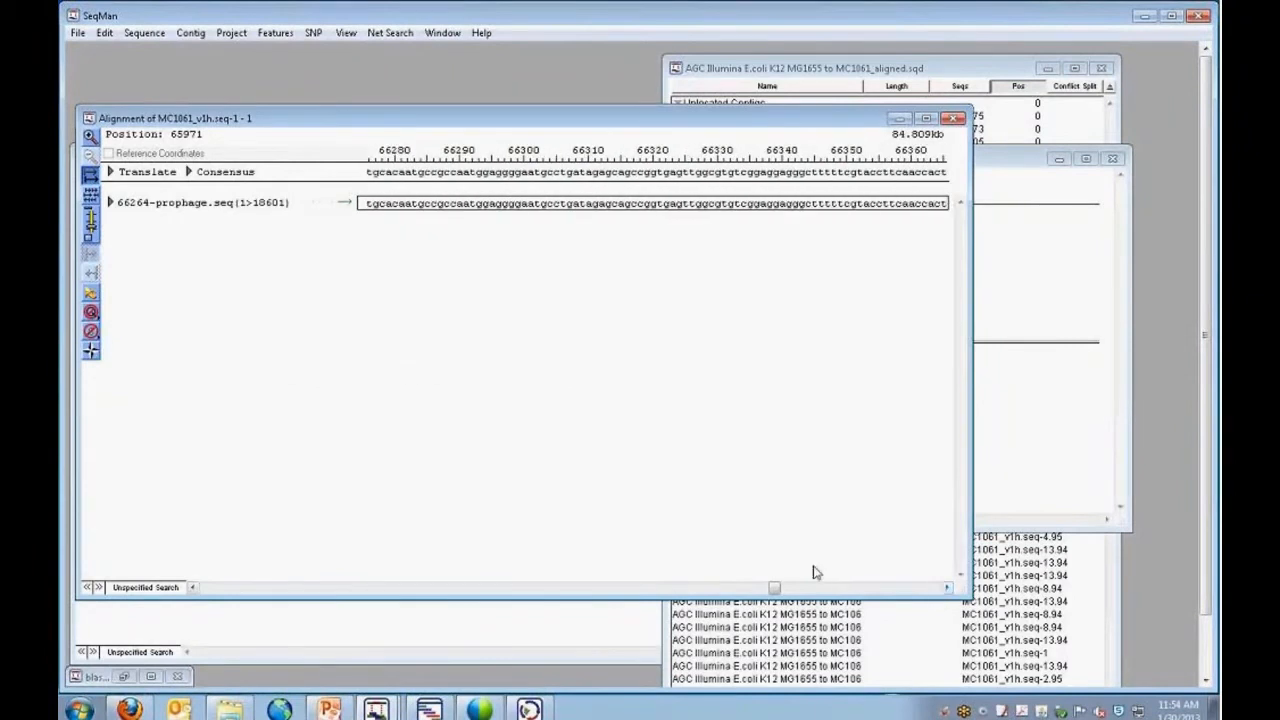
left_click(954, 120)
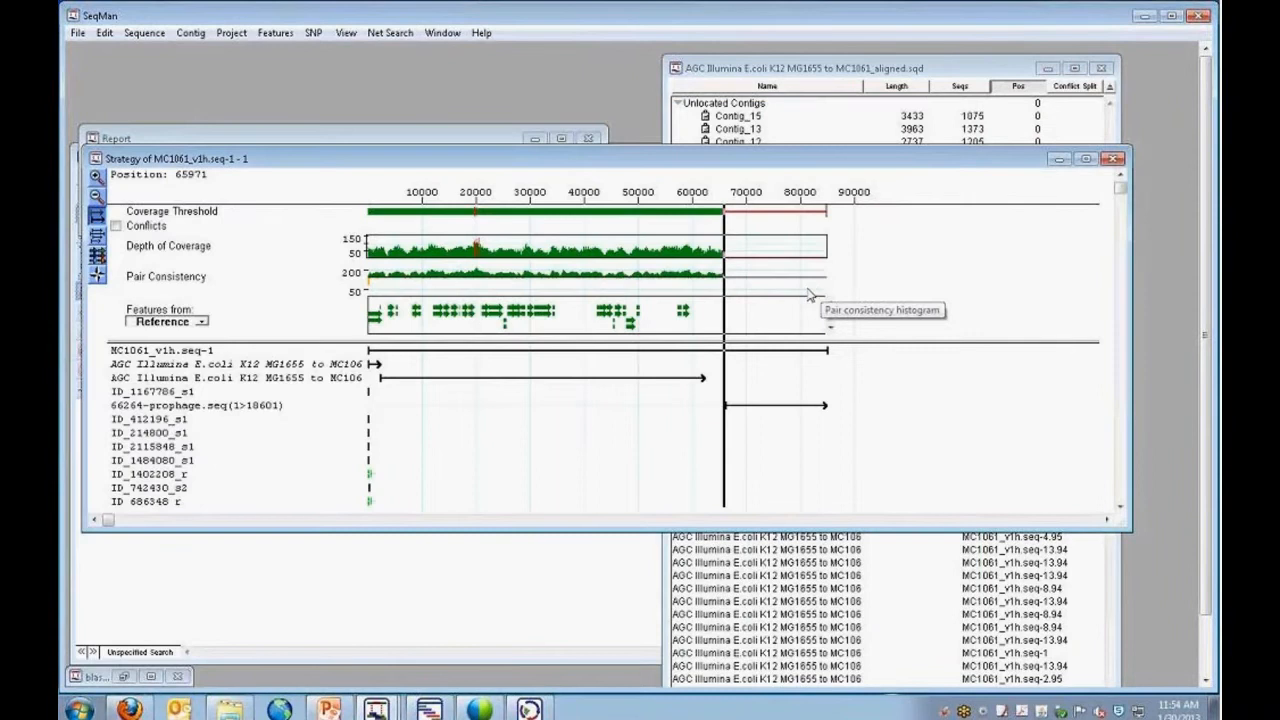
left_click(1113, 160)
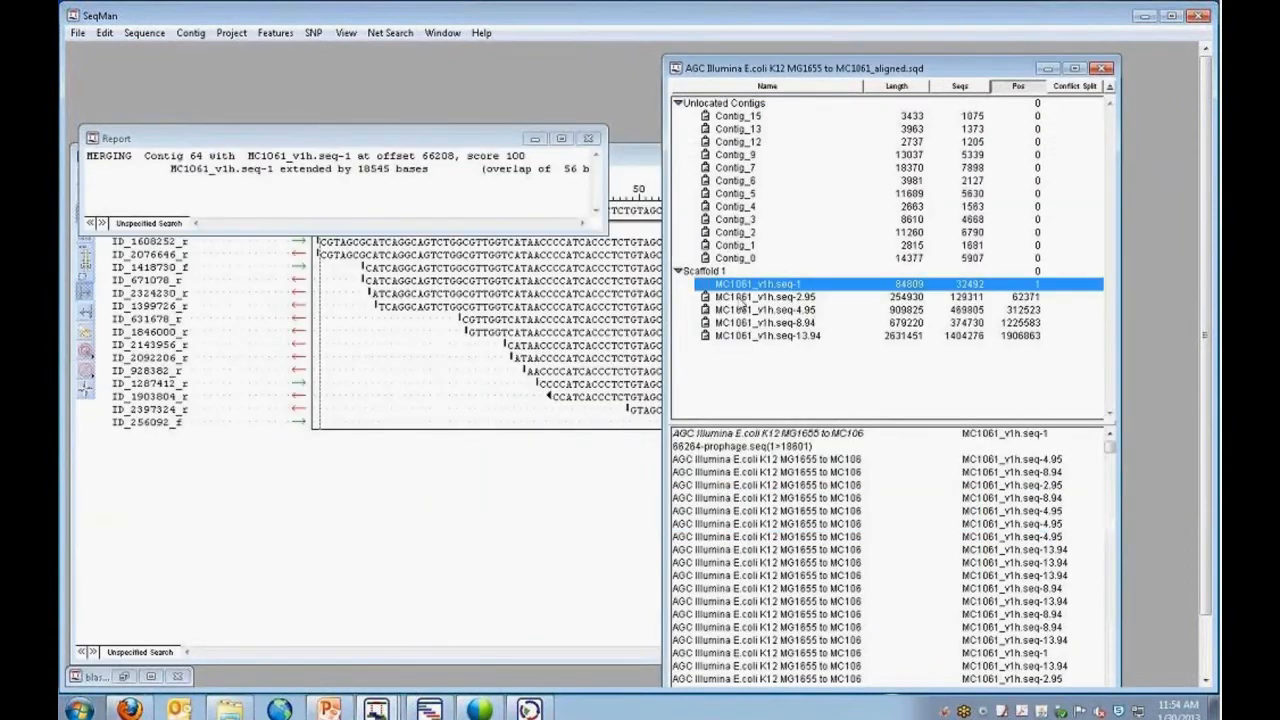
Unlock MC1061_v1h.seq-2.95 and force-join it to the extended MC1061_v1h.seq-1 using Align All.
left_click(708, 298)
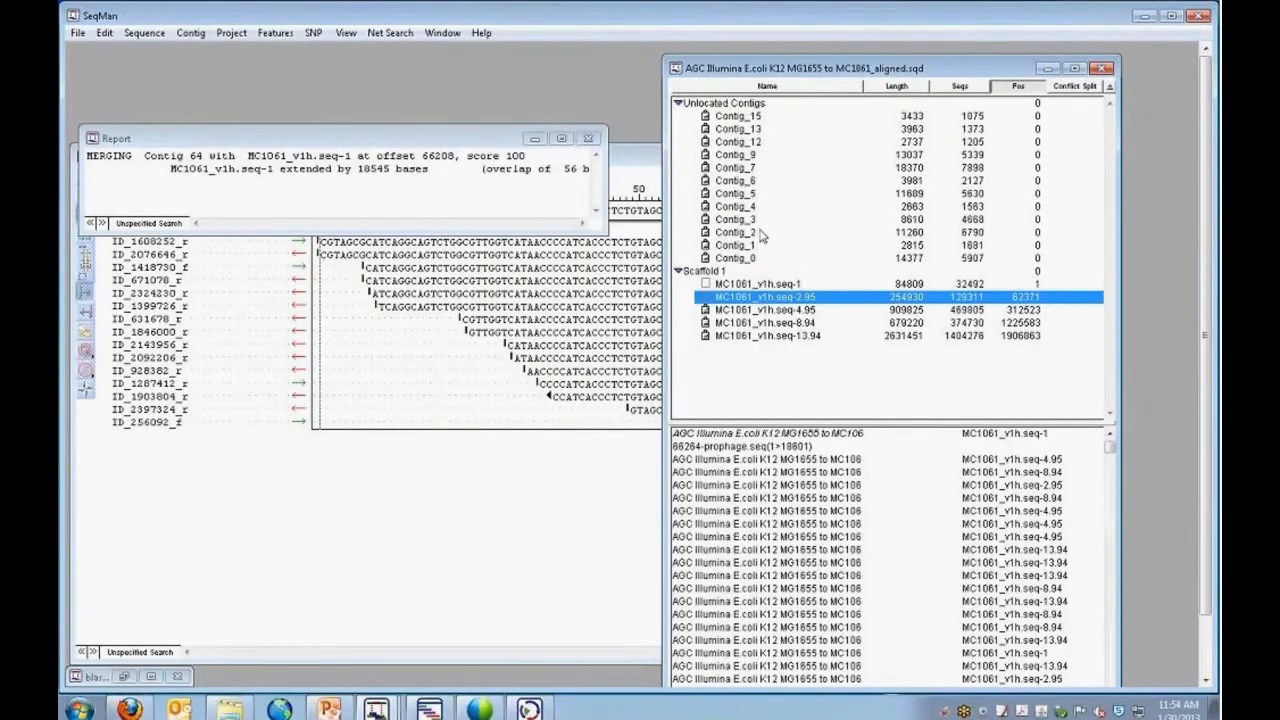
left_click(752, 285, "shift")
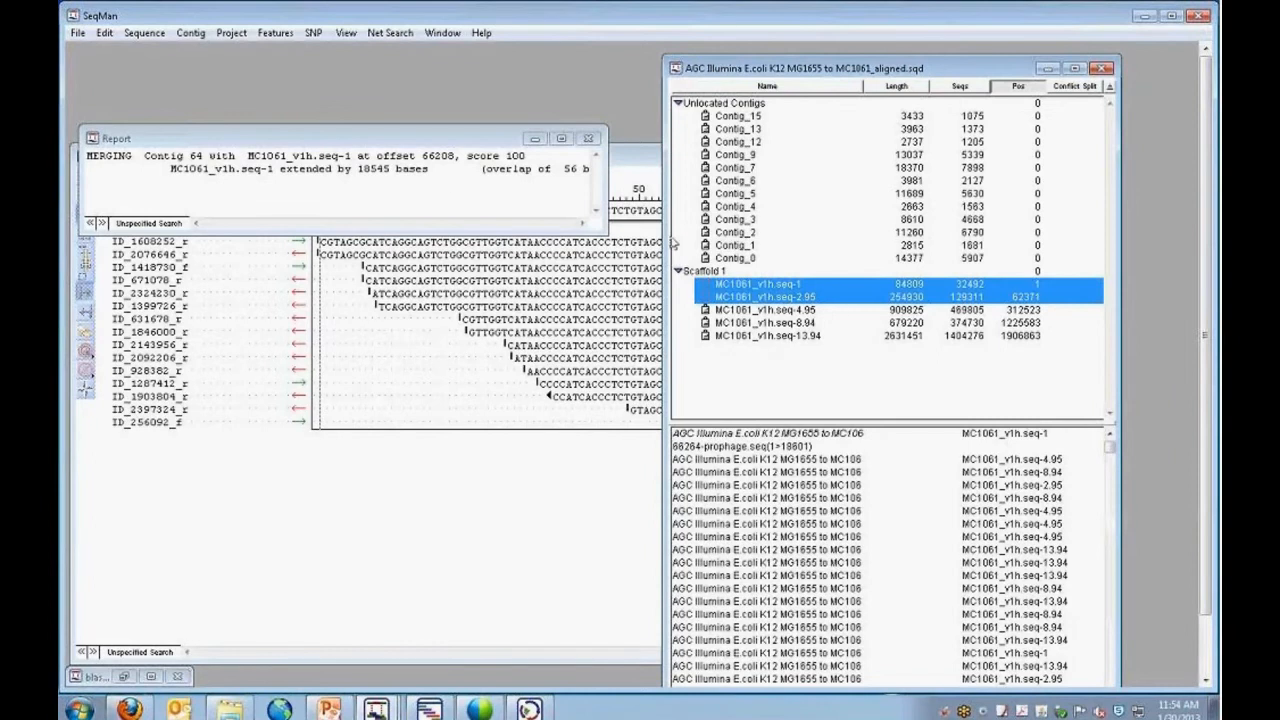
left_click(192, 34)
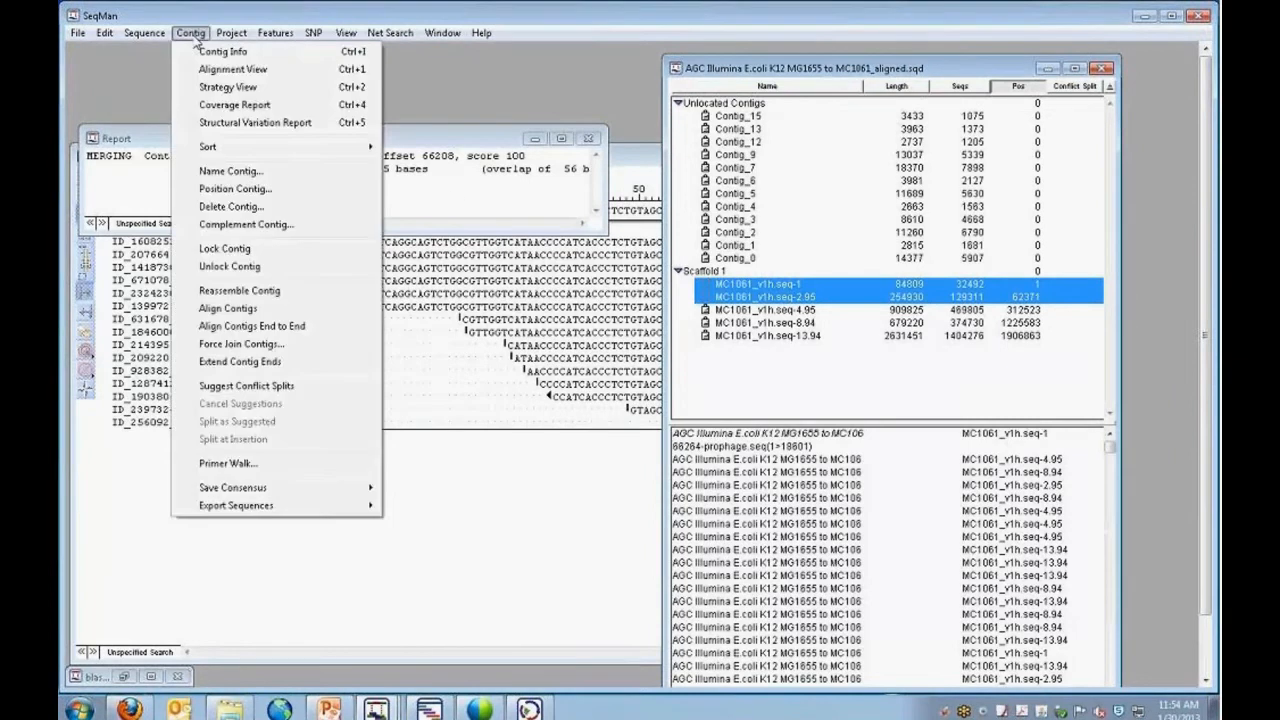
left_click(252, 348)
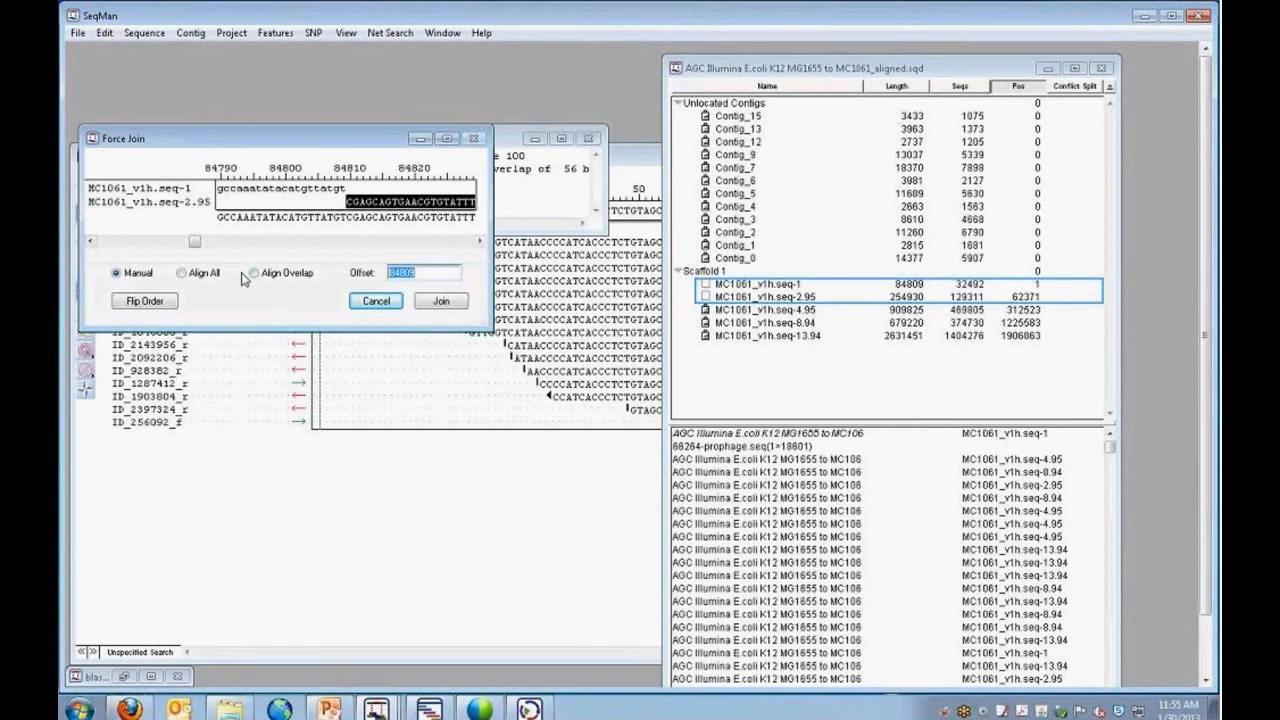
left_click(186, 273)
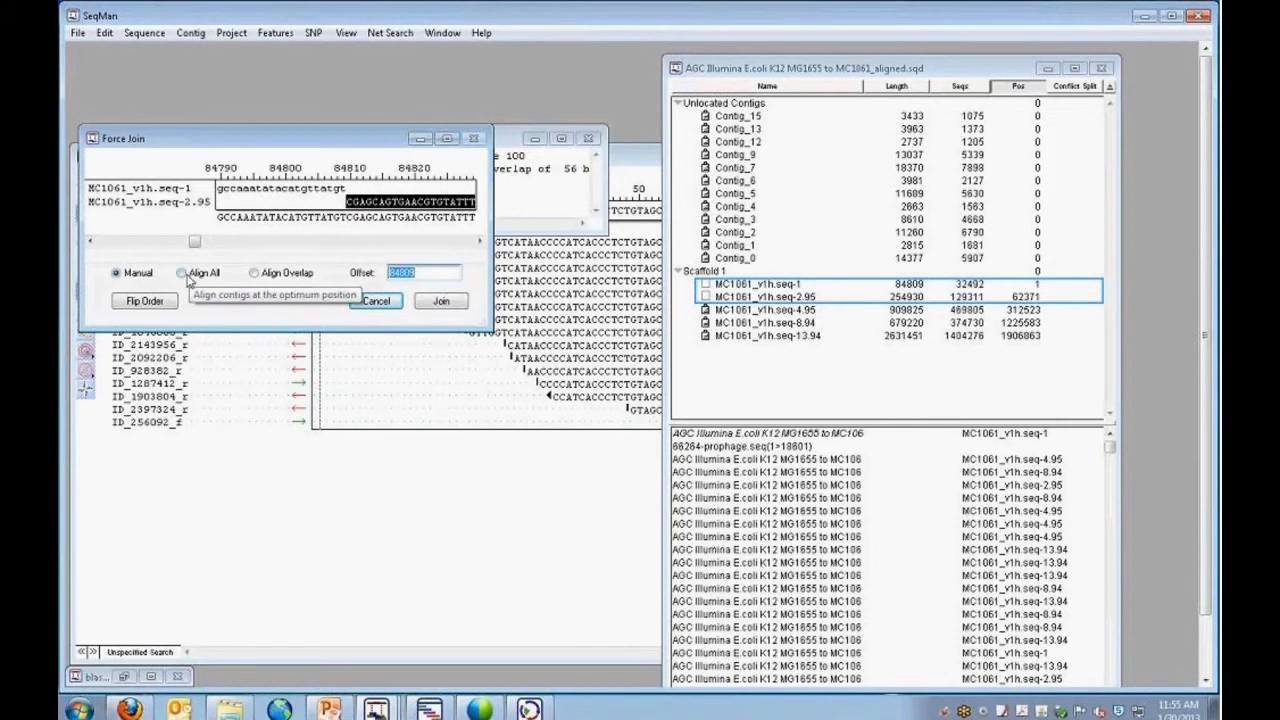
left_click(440, 301)
left_click(236, 236)
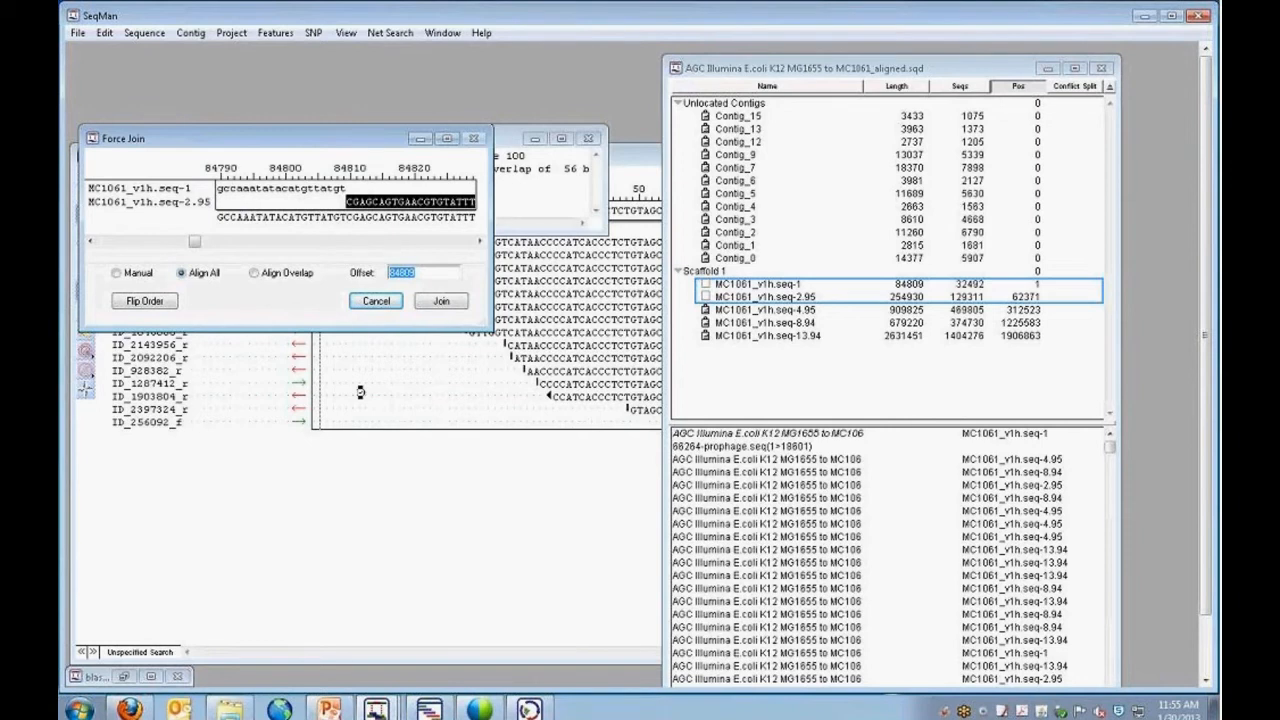
key("Escape")
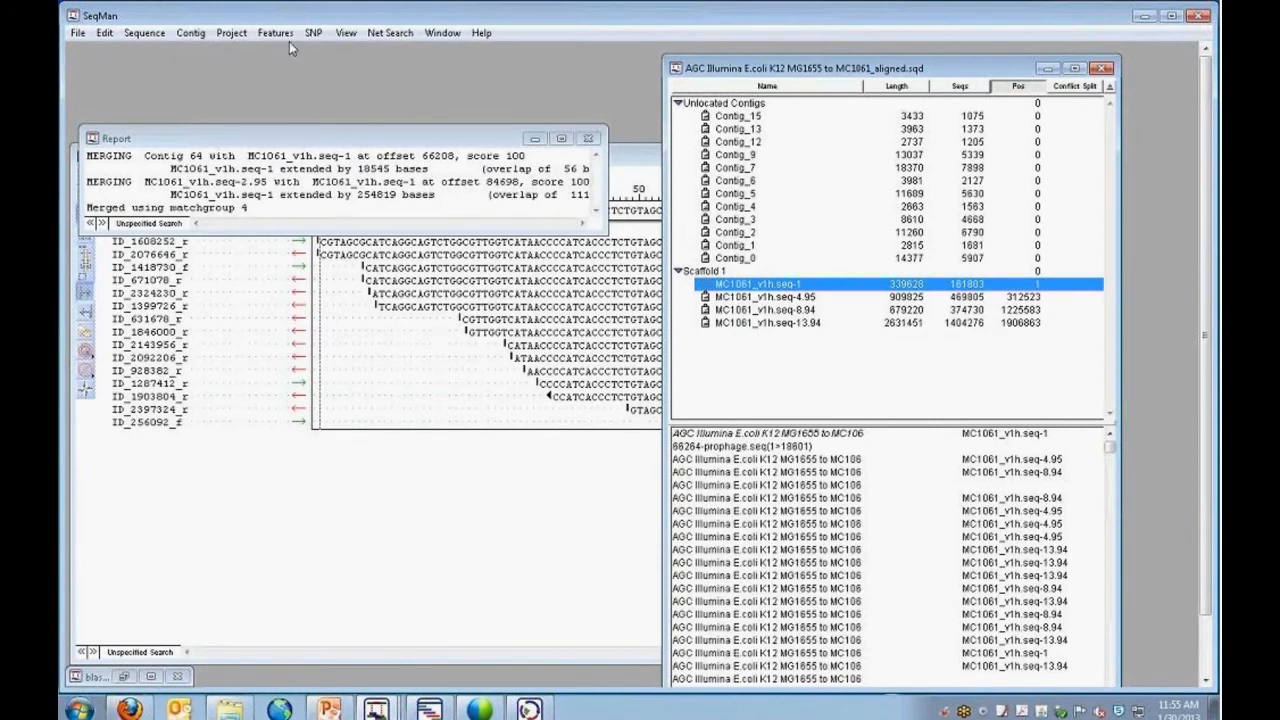
Examine coverage and pair consistency across the joined MC1061_v1h.seq-1 in the Strategy View, then return to the project's contig list.
left_click(238, 37)
left_click(768, 286)
left_click(188, 33)
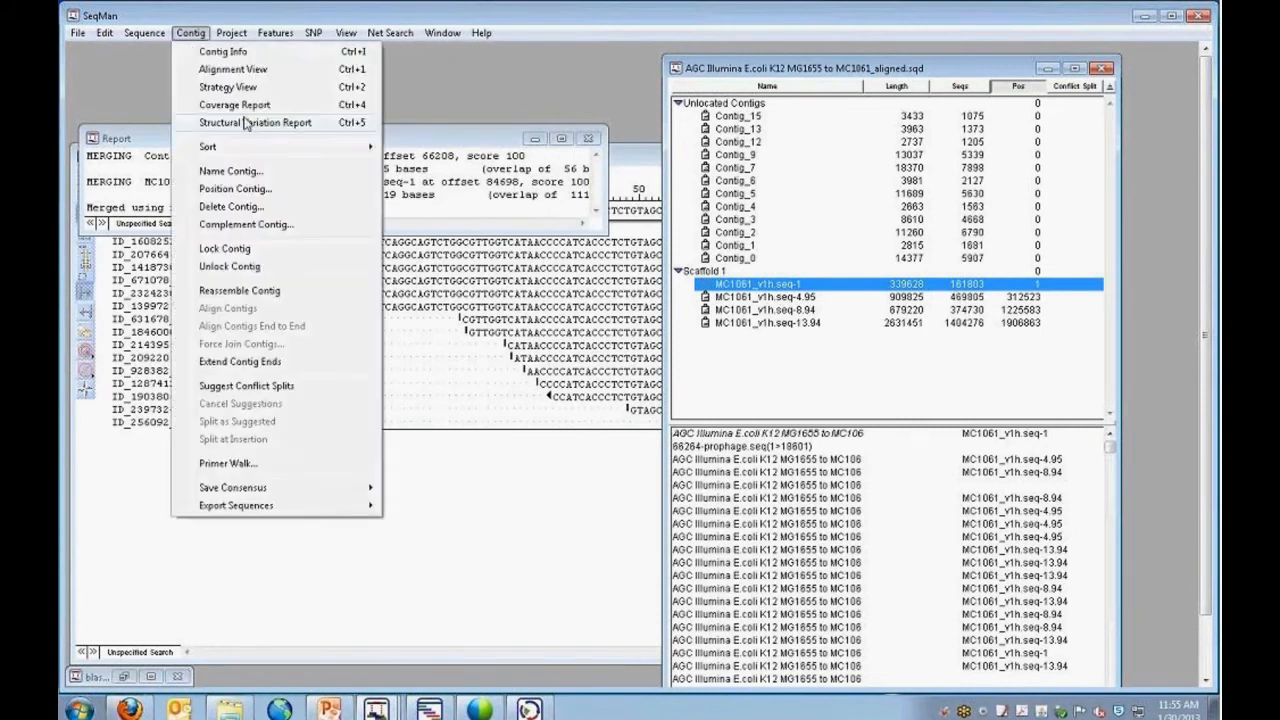
left_click(229, 89)
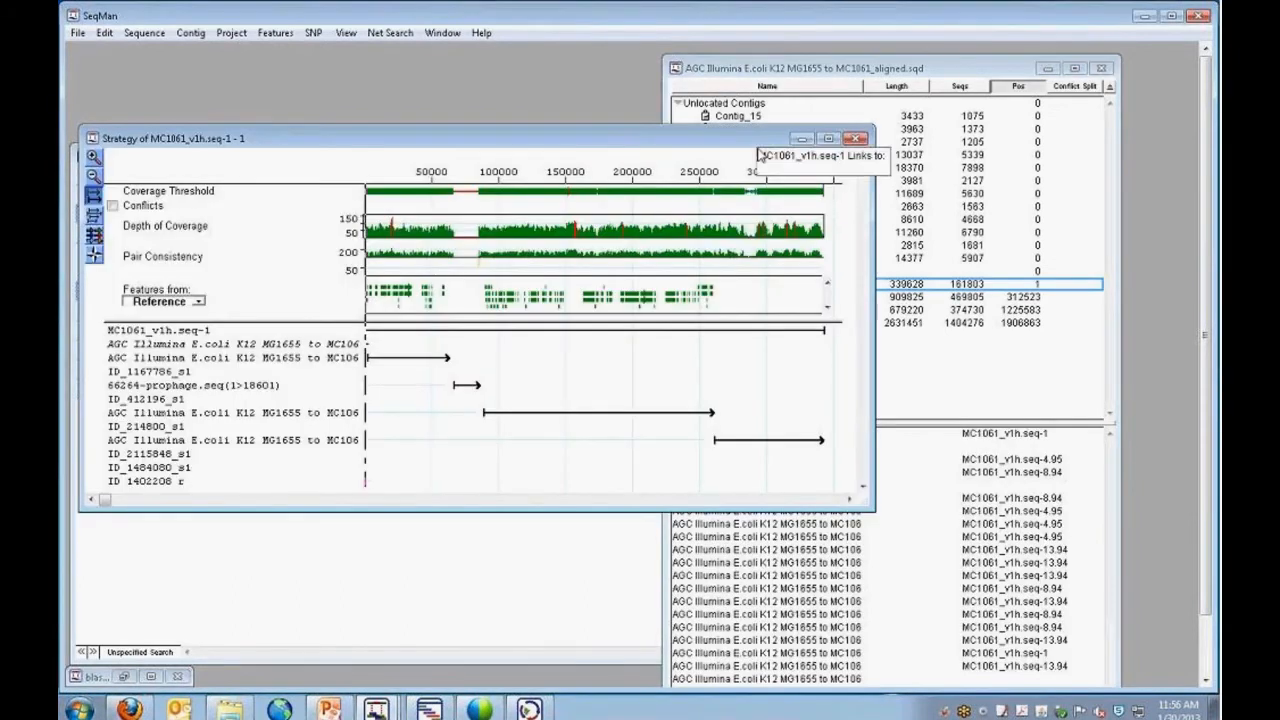
left_click(976, 80)
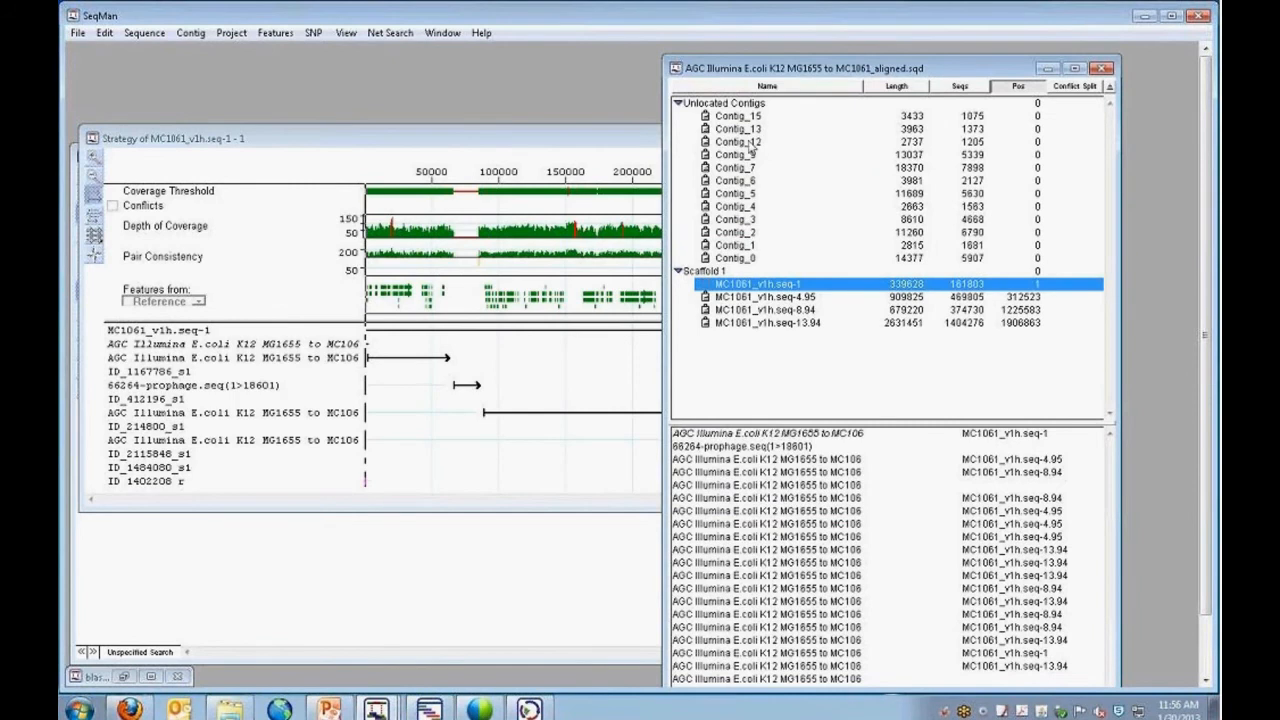
Inspect the start of the Contig_9 alignment in a widened Alignment View, then close the view.
double_click(748, 155)
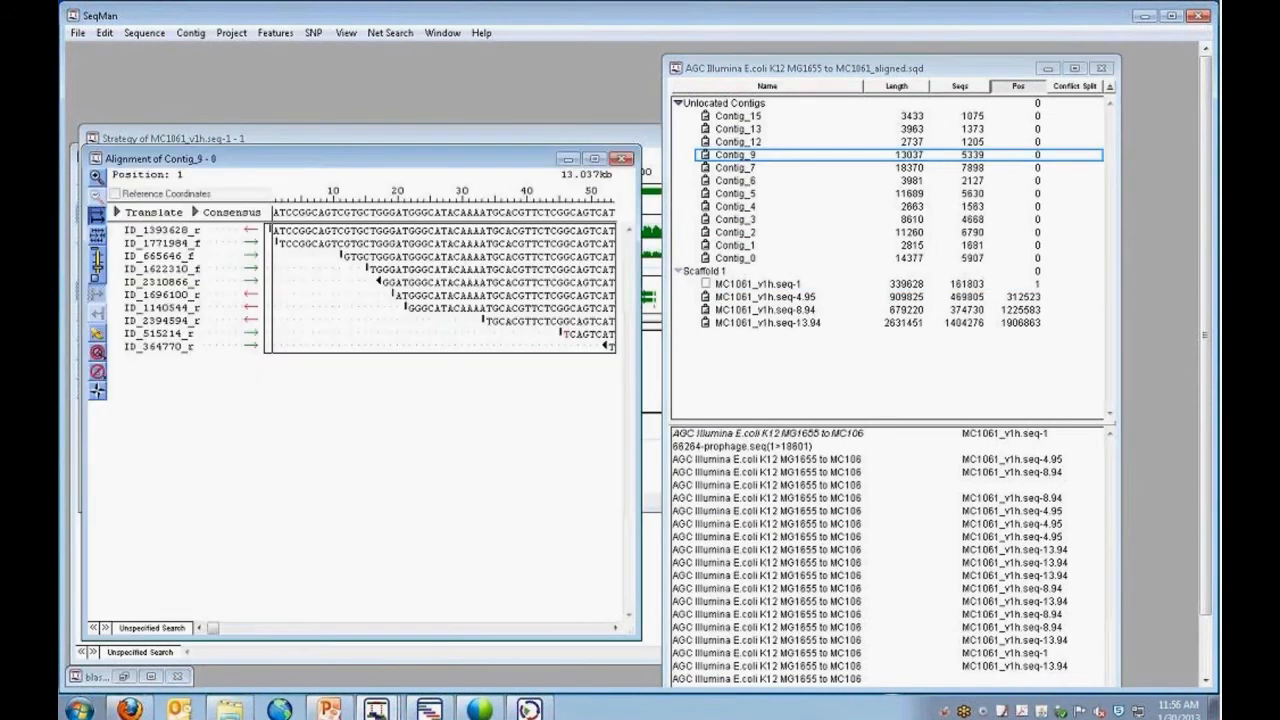
left_click_drag(640, 380, 965, 380)
mouse_move(212, 635)
left_mouse_down()
mouse_move(930, 636)
mouse_move(212, 636)
left_mouse_up()
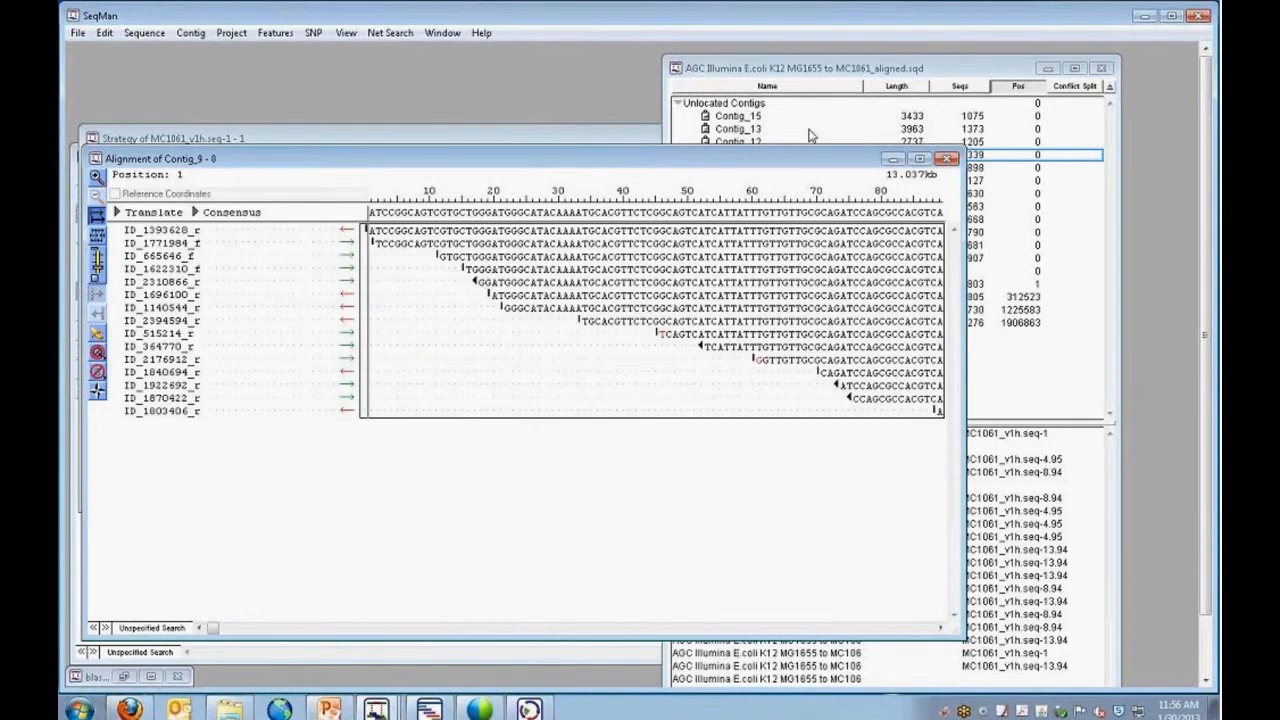
left_click_drag(815, 162, 820, 191)
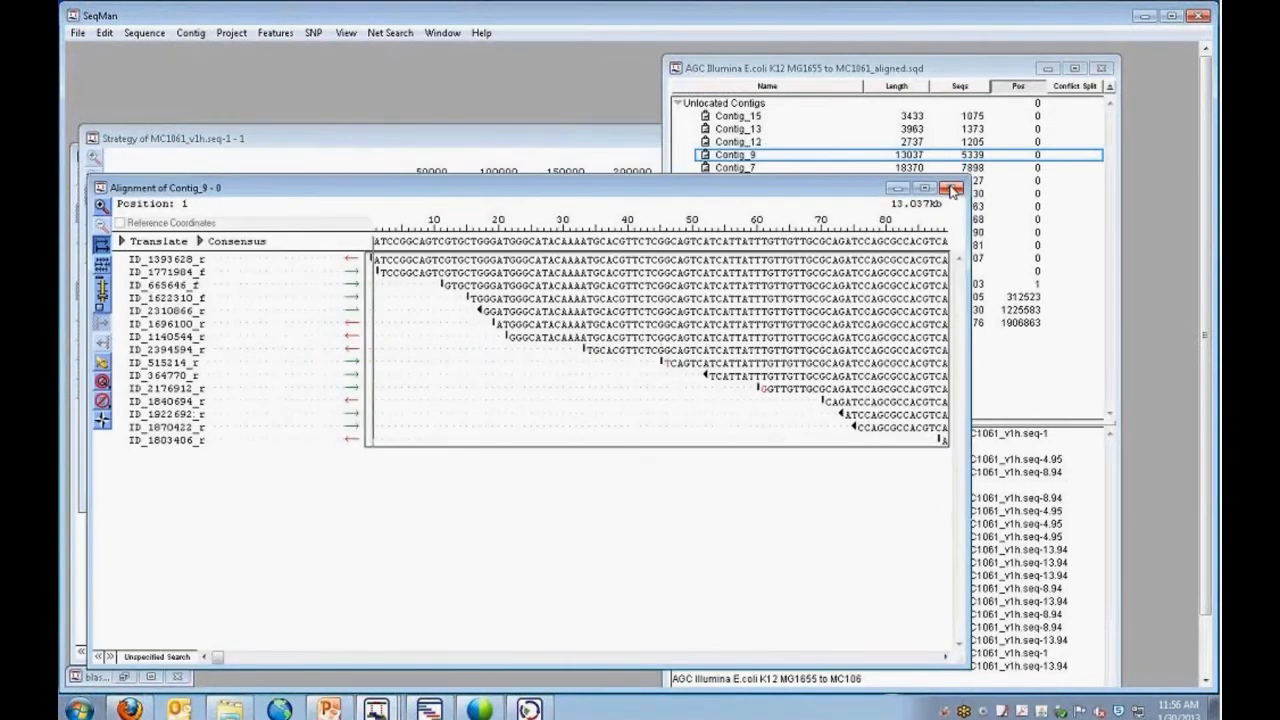
left_click(953, 190)
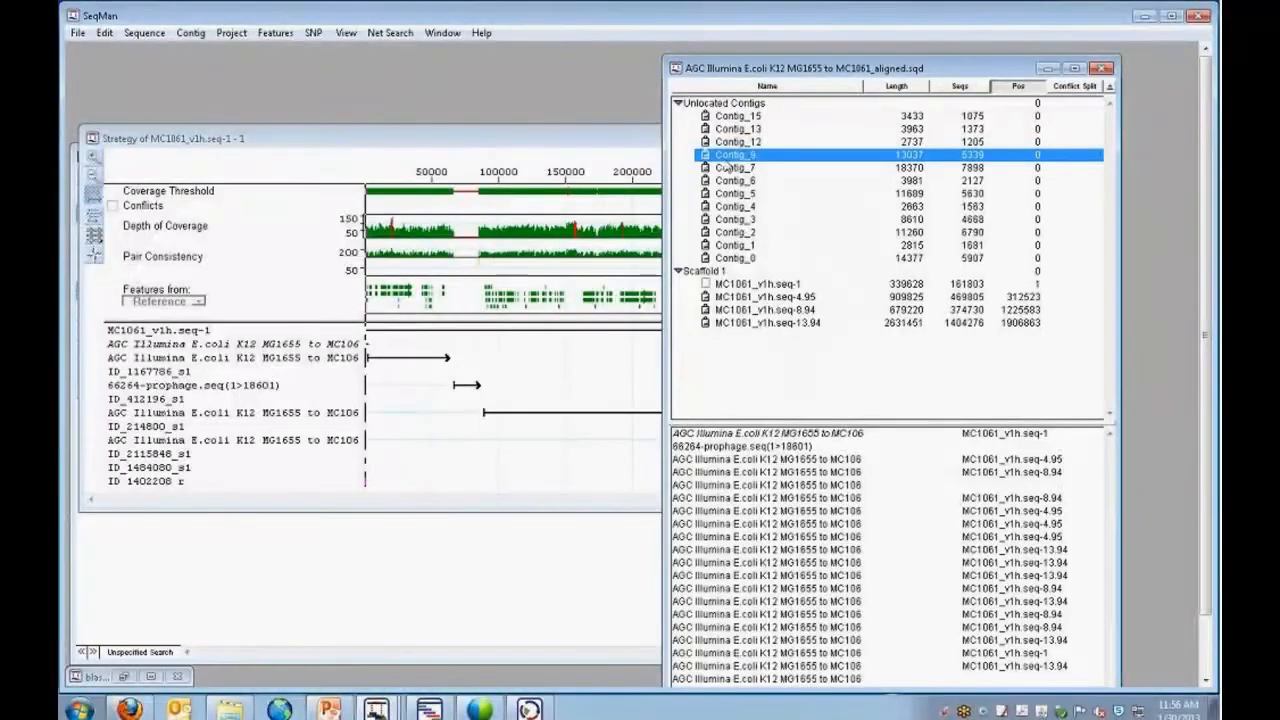
Enlarge the Strategy View of MC1061_v1h.seq-1 and examine coverage and pair consistency around 66264-prophage.seq at higher magnification.
left_click(520, 150)
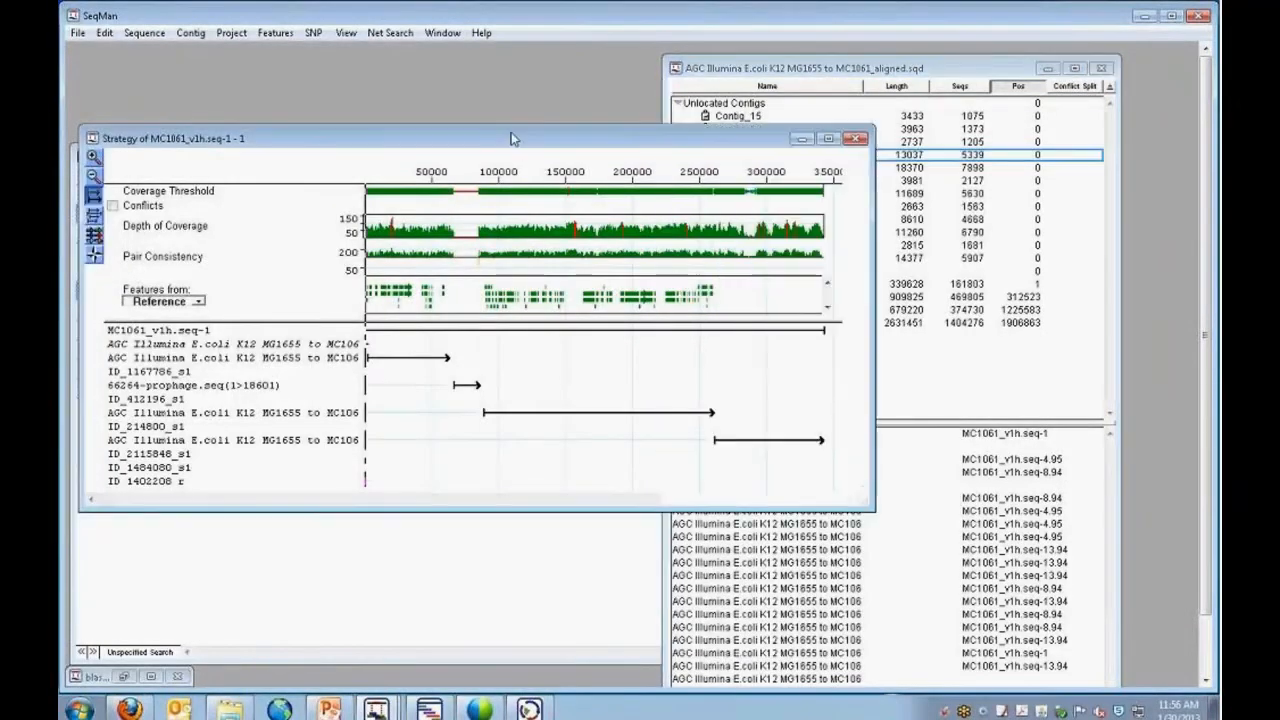
left_click_drag(864, 508, 1064, 563)
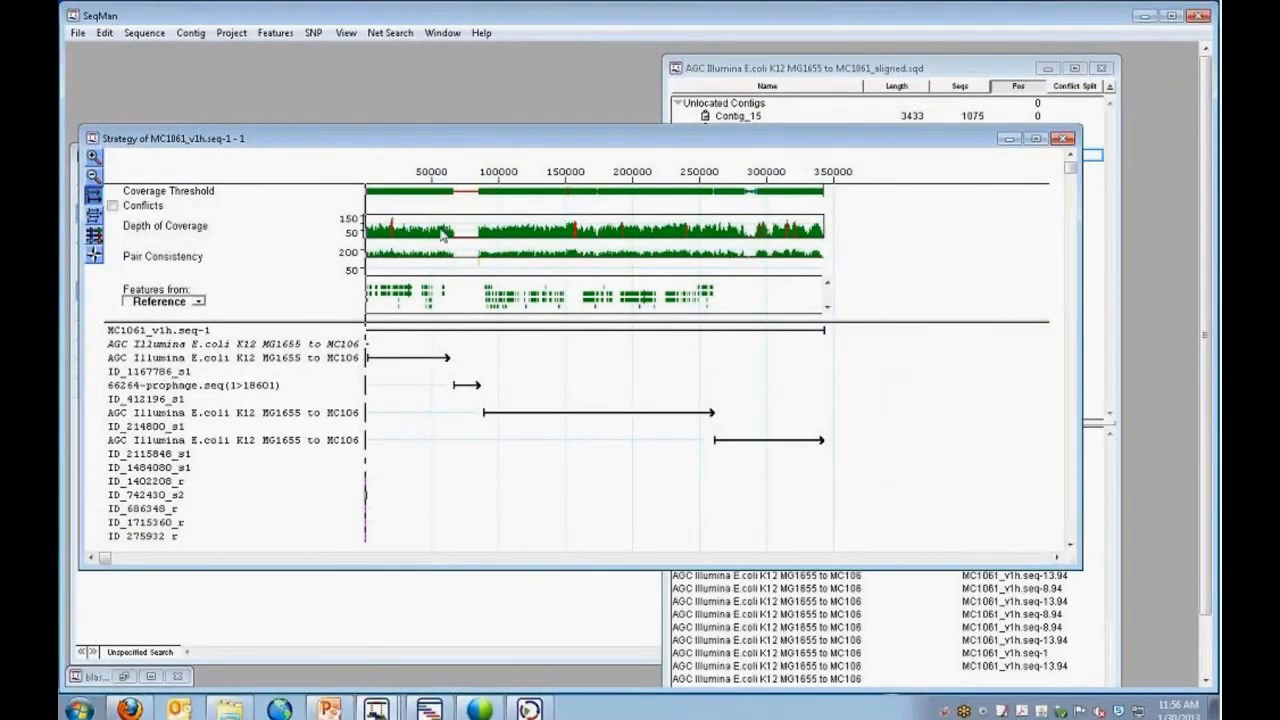
left_click(94, 158)
left_click(94, 158)
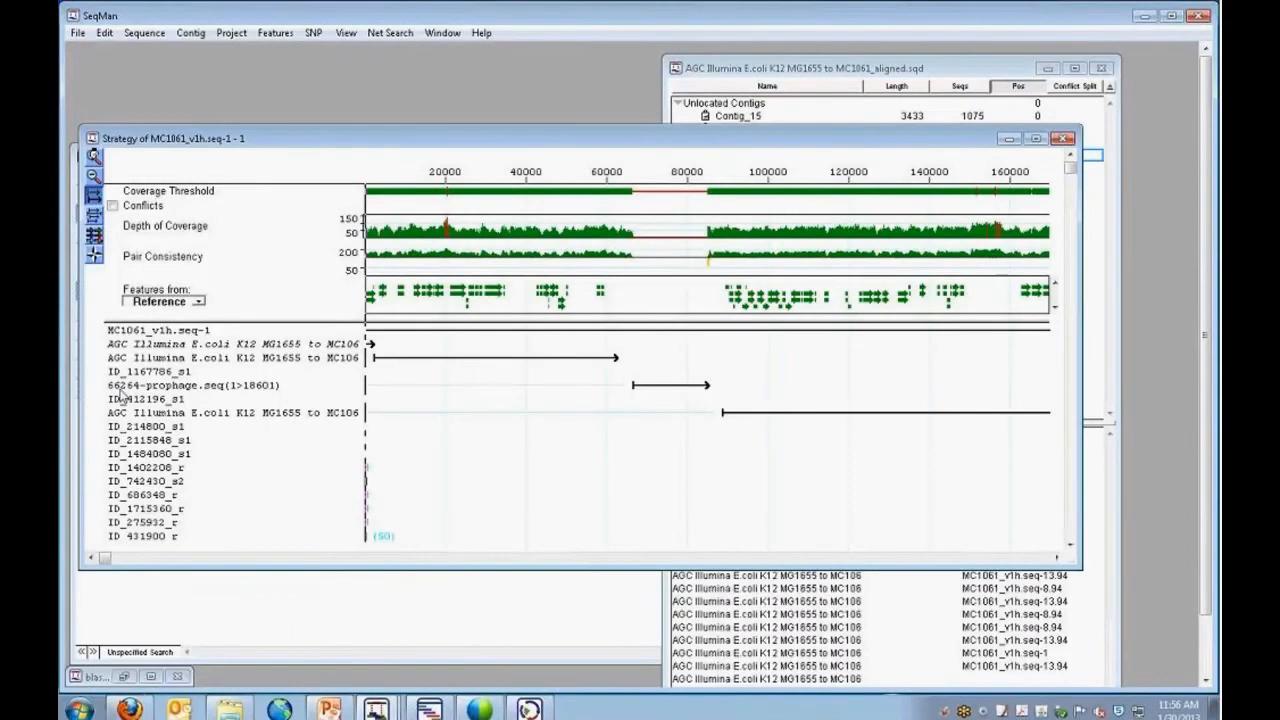
mouse_move(104, 559)
left_mouse_down()
mouse_move(409, 586)
mouse_move(684, 582)
mouse_move(653, 581)
mouse_move(708, 556)
mouse_move(895, 574)
mouse_move(161, 557)
left_mouse_up()
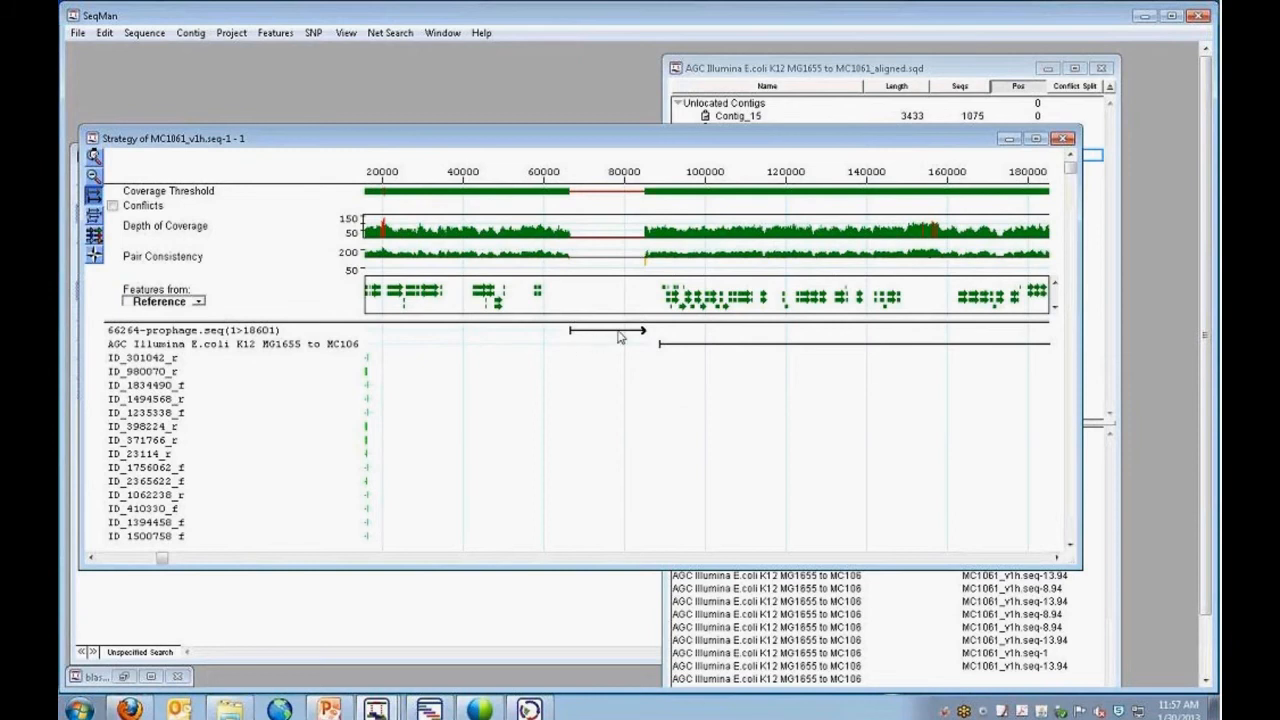
Inspect the read alignment at position 85018, where 66264-prophage.seq meets the following contig, then close the alignment.
double_click(644, 192)
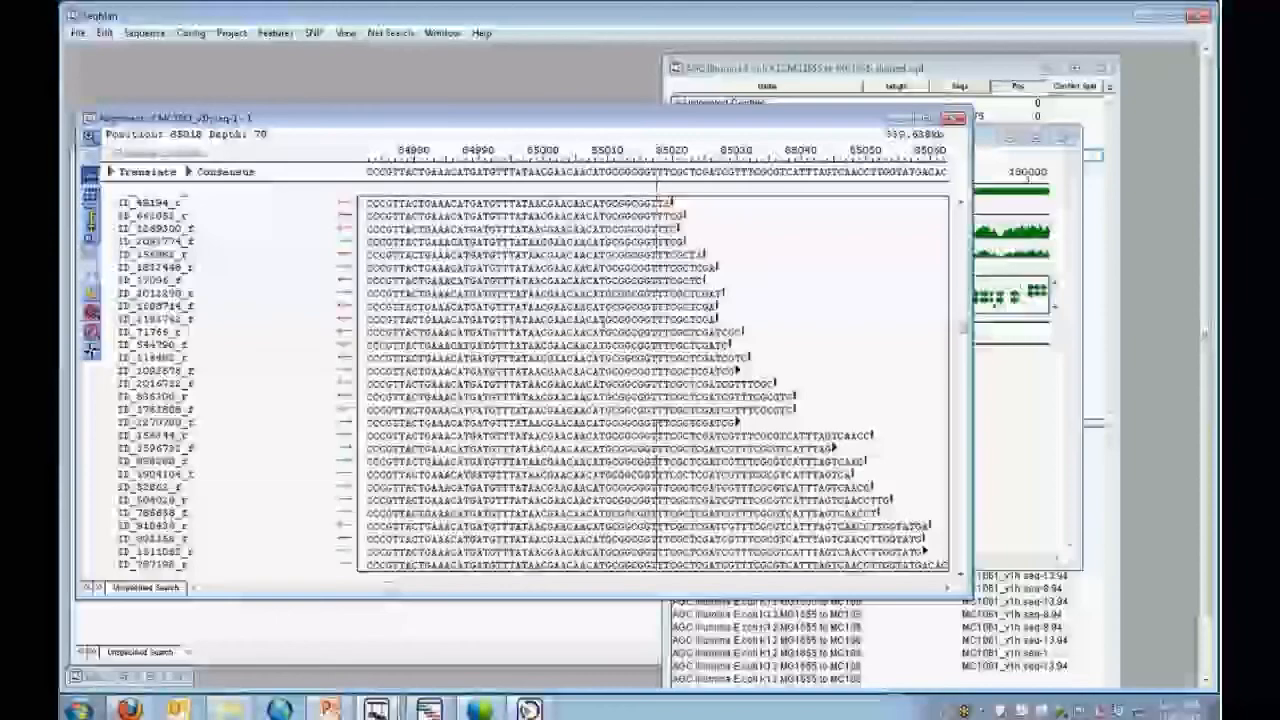
left_click(194, 589)
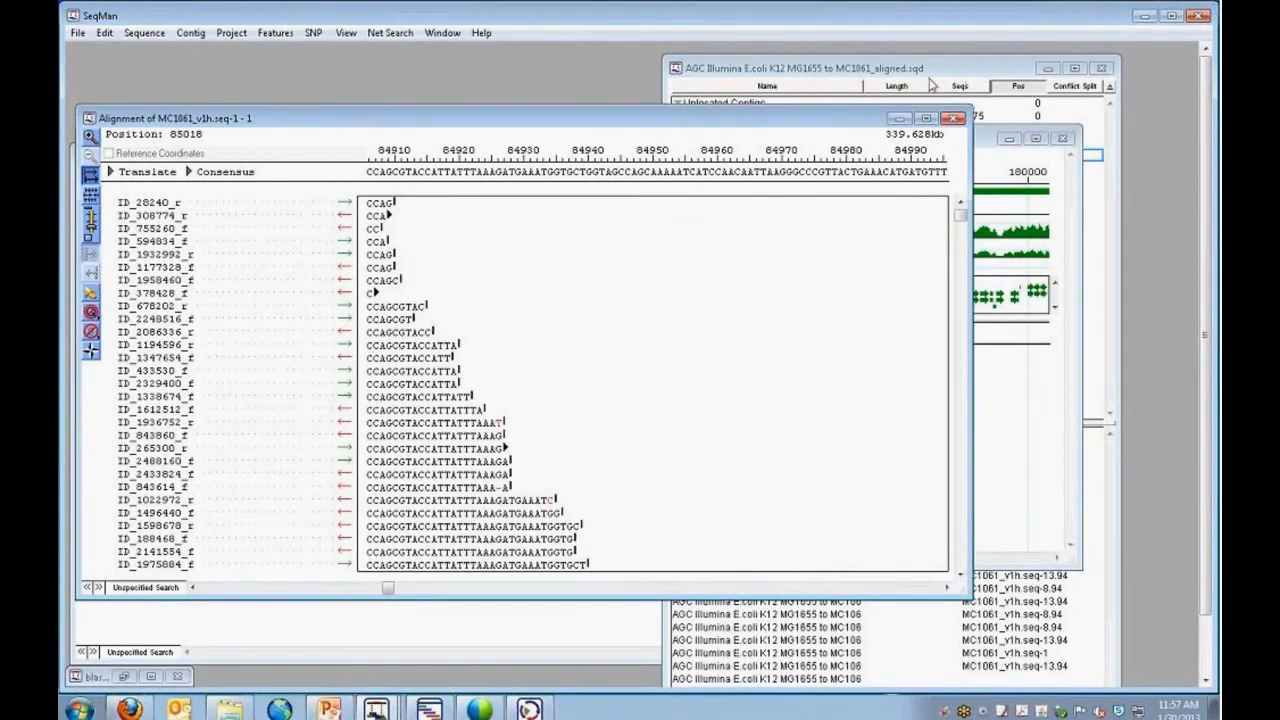
left_click_drag(815, 122, 805, 162)
left_click(945, 161)
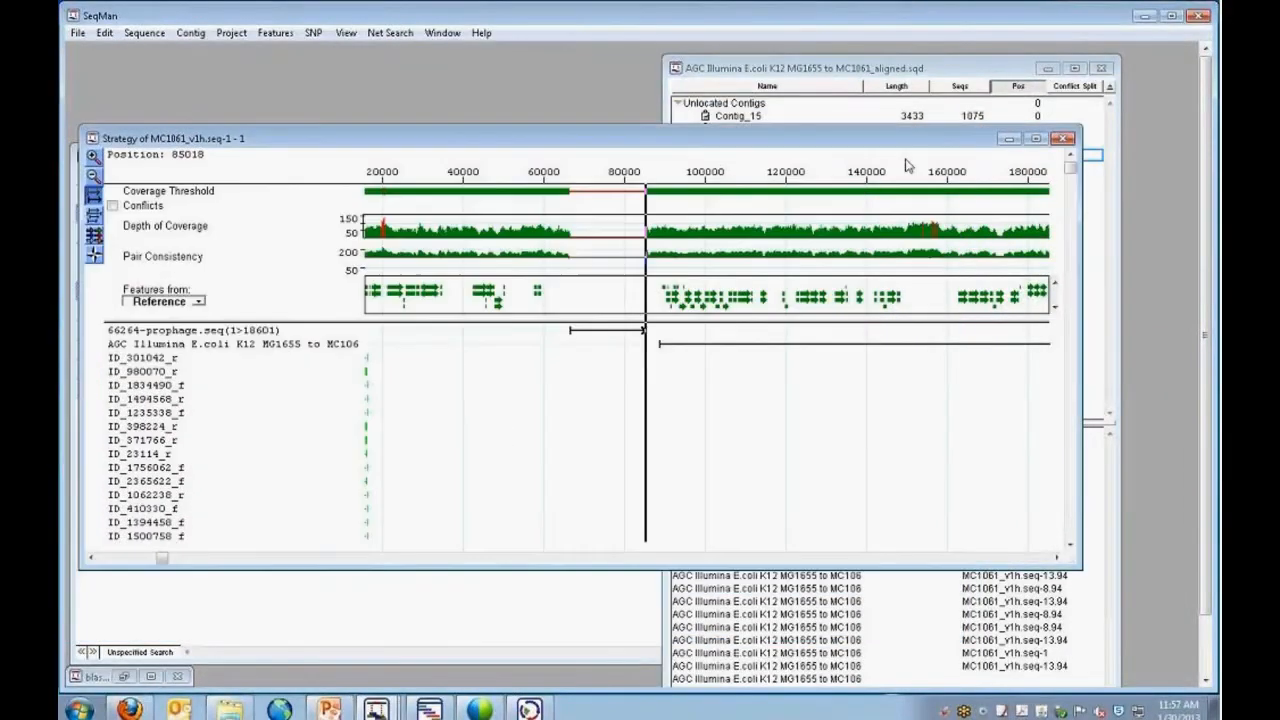
Save the consensus of bases 64123 to 87803, spanning the prophage gap, as a single Lasergene DNA file named gap1sequence.
double_click(561, 193)
left_click(714, 143)
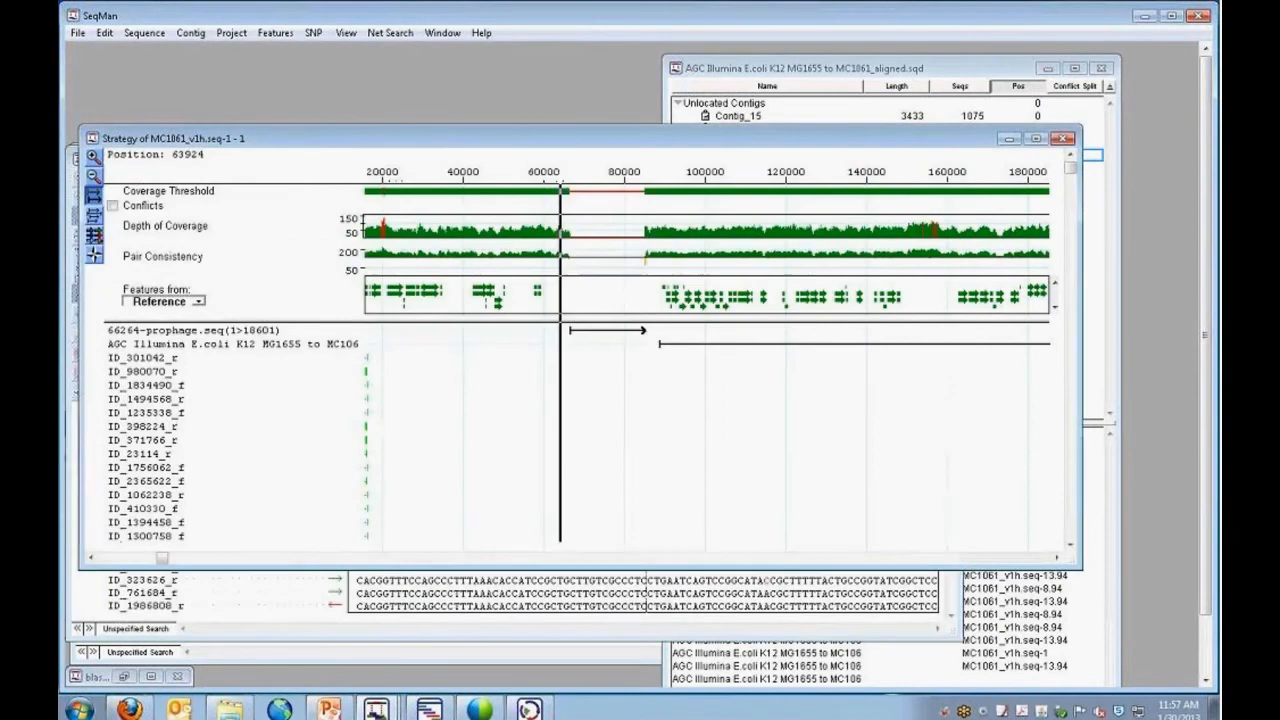
left_click_drag(561, 190, 656, 190)
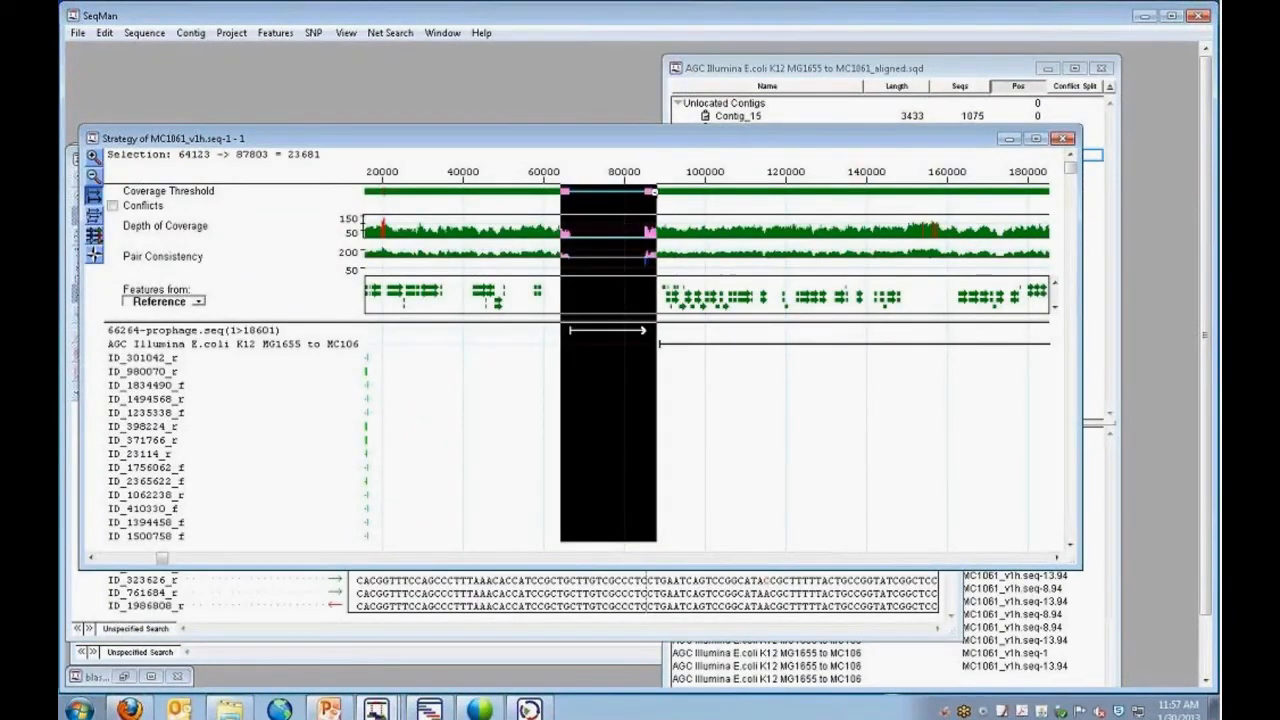
left_click(78, 33)
mouse_move(189, 38)
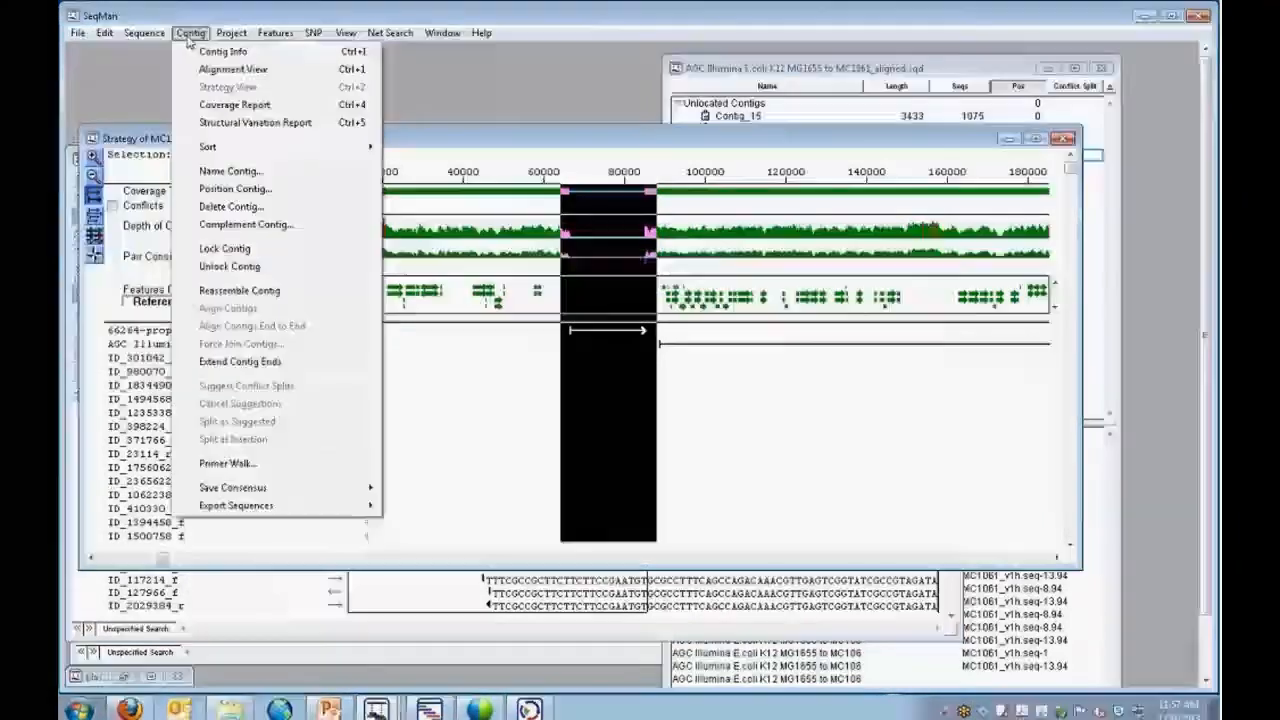
mouse_move(252, 492)
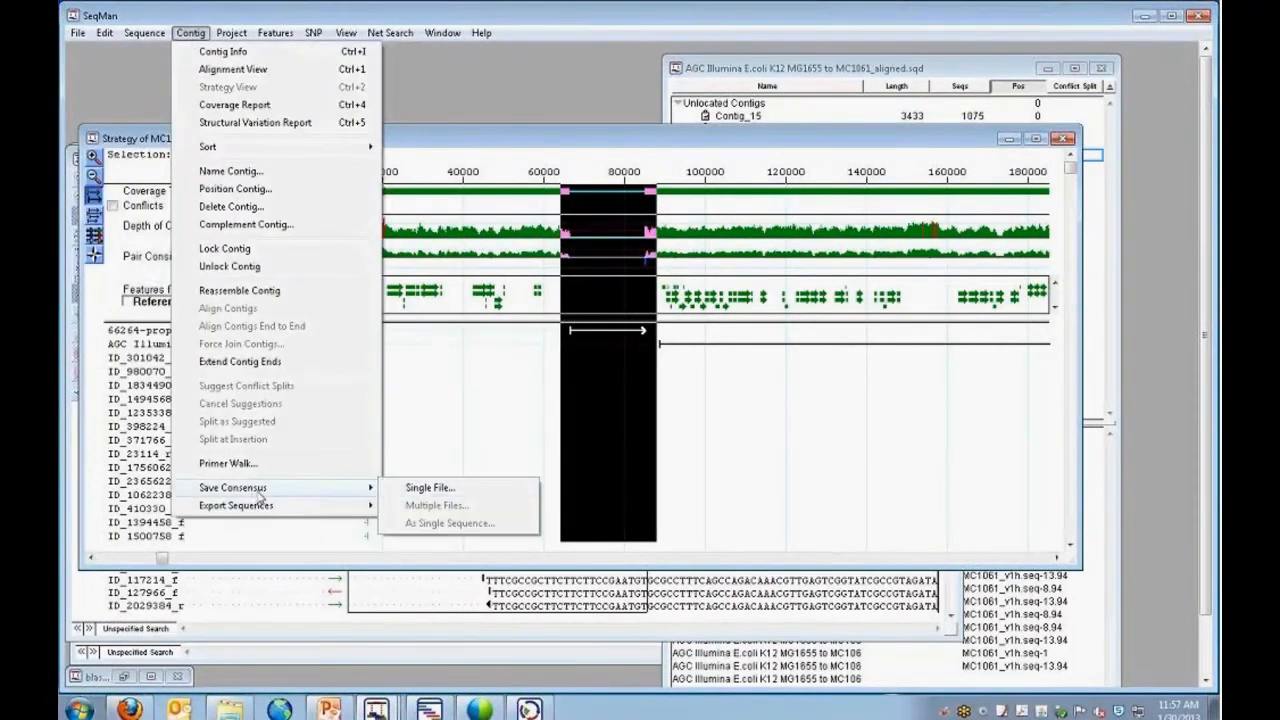
left_click(422, 491)
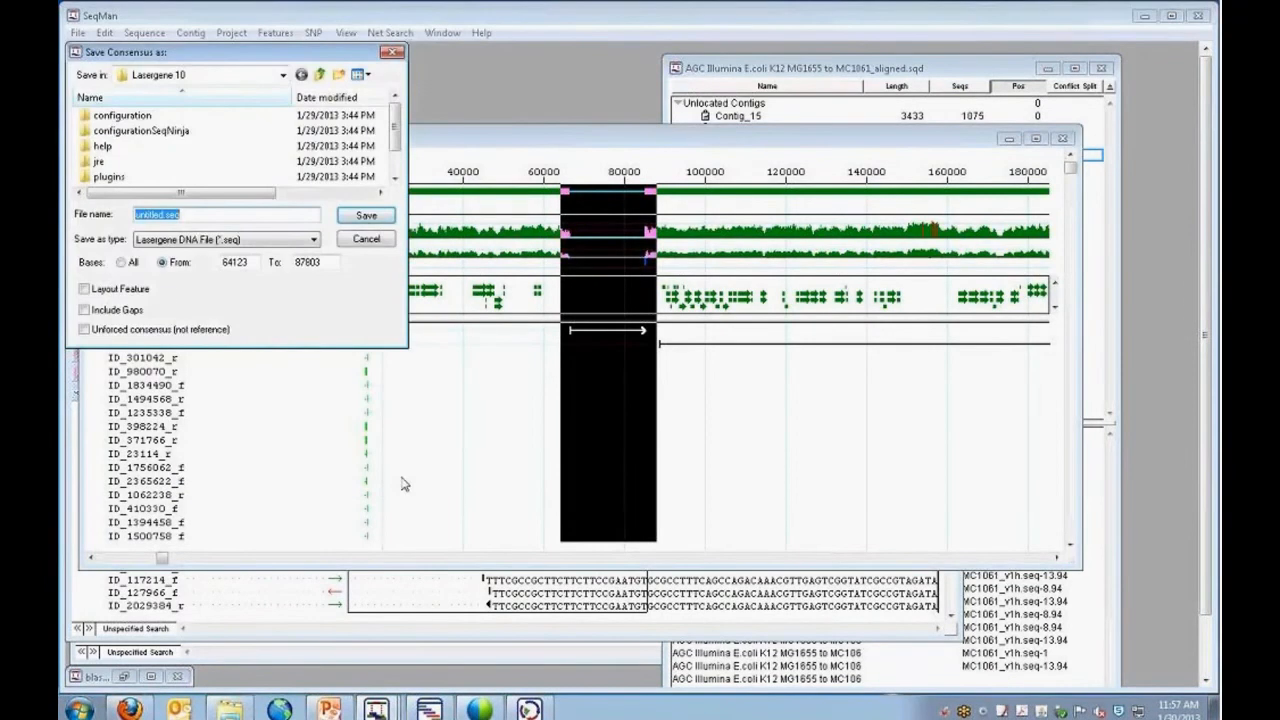
type("gap1sequence")
left_click_drag(241, 54, 261, 94)
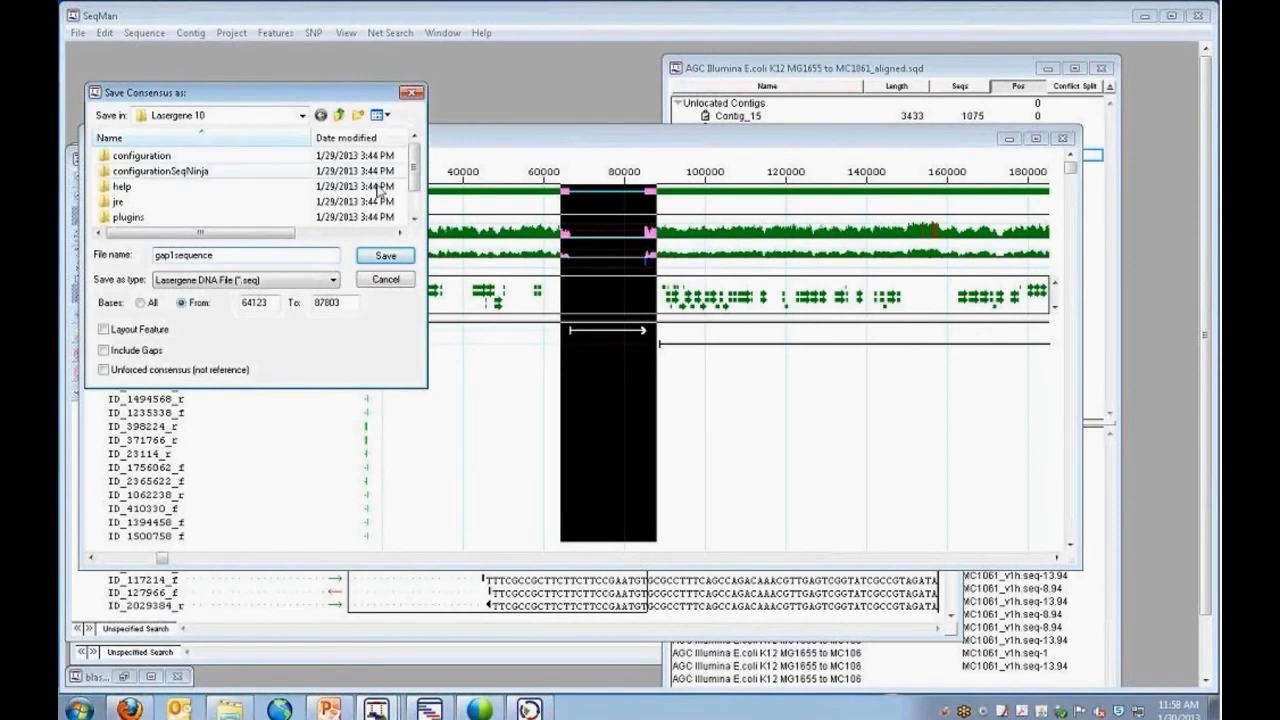
left_click(378, 254)
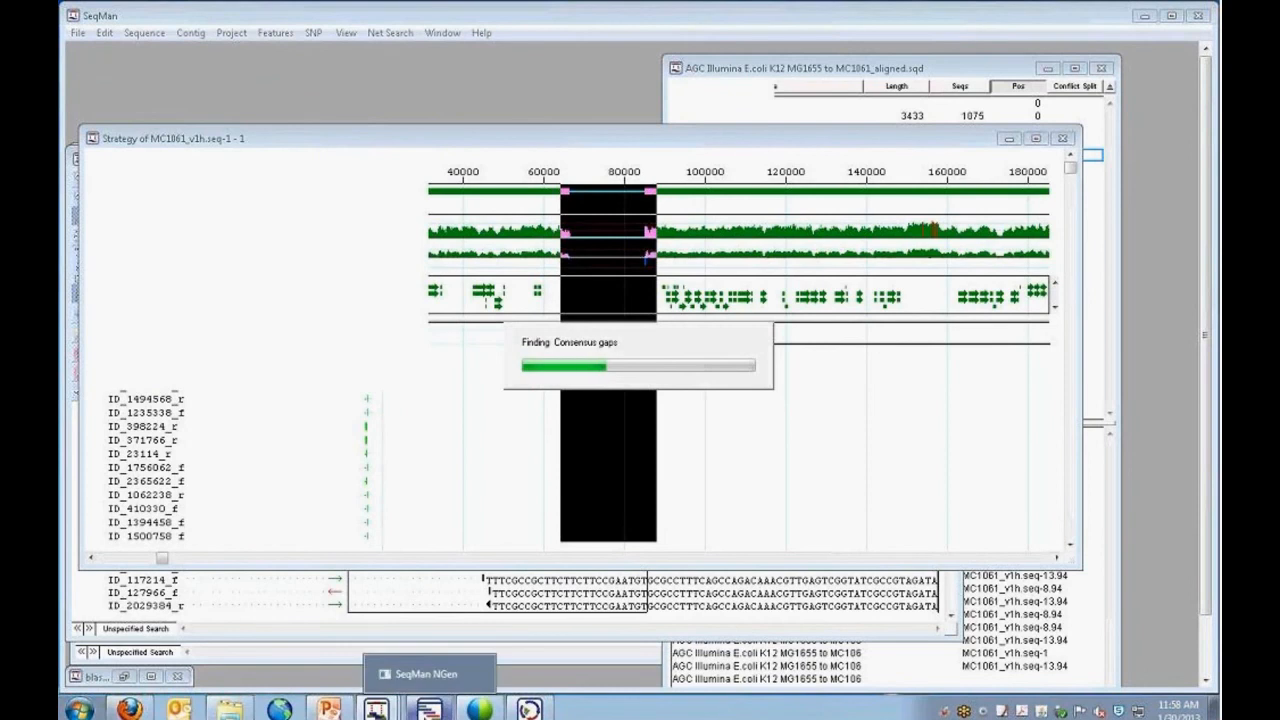
Switch to SeqMan NGen and set up a new genome project named "gap1 test" with the normal templated assembly workflow.
left_click(412, 712)
left_click(806, 510)
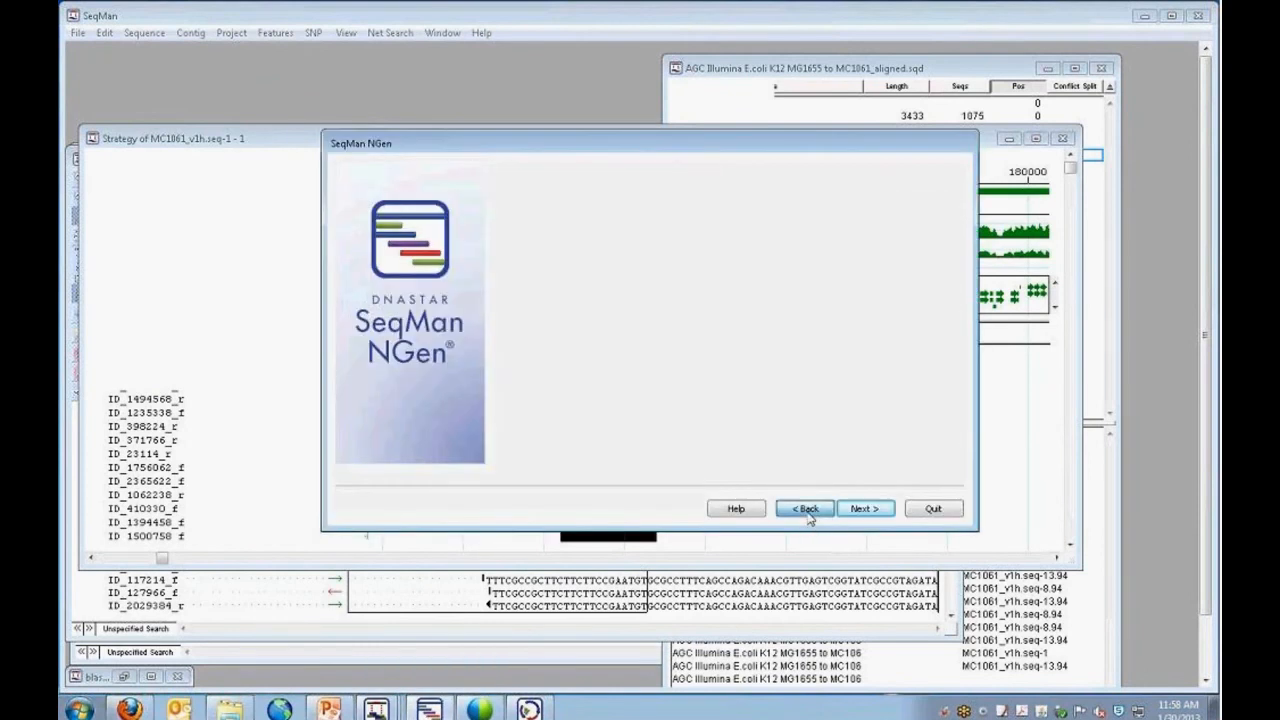
left_click(806, 510)
left_click(806, 510)
left_click(806, 510)
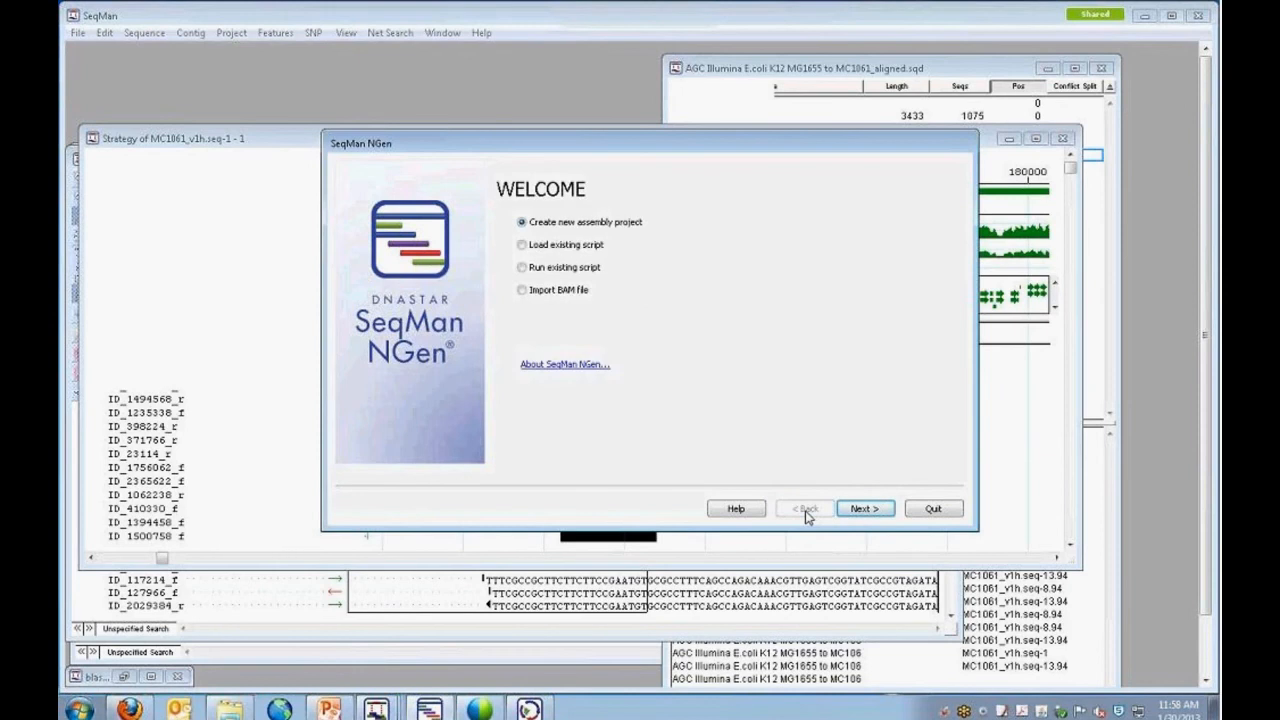
left_click(863, 510)
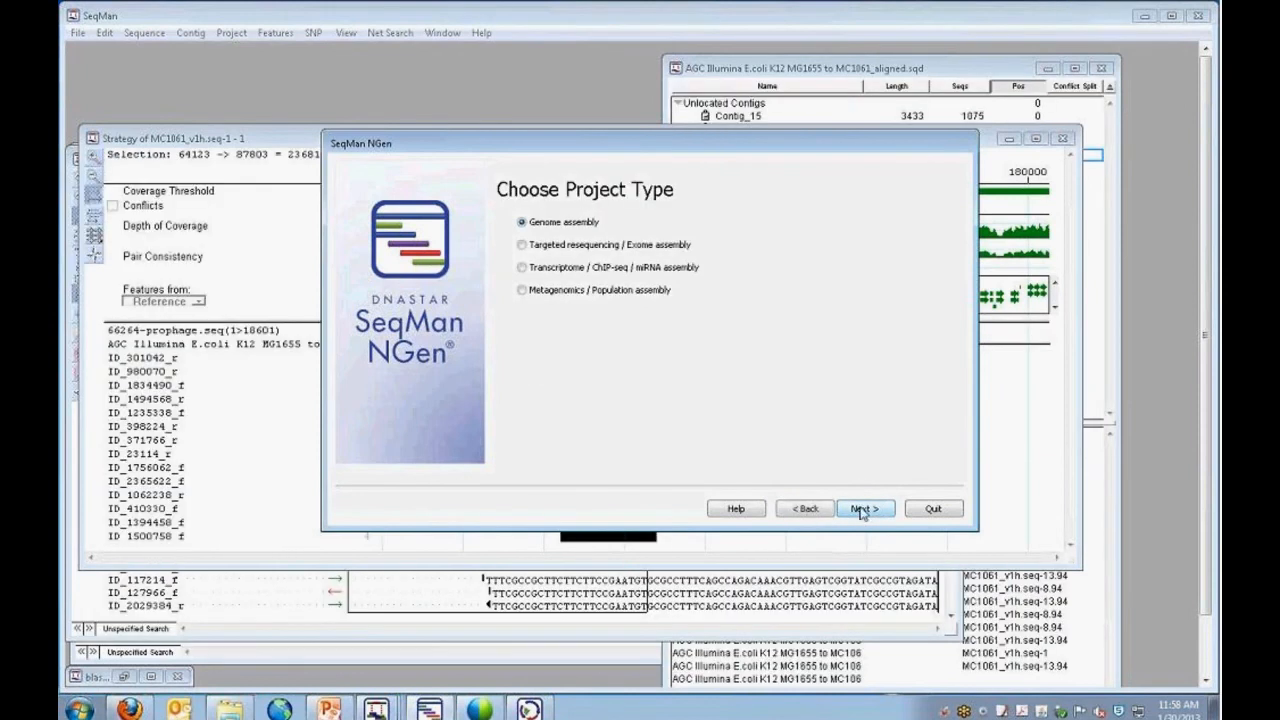
left_click(860, 510)
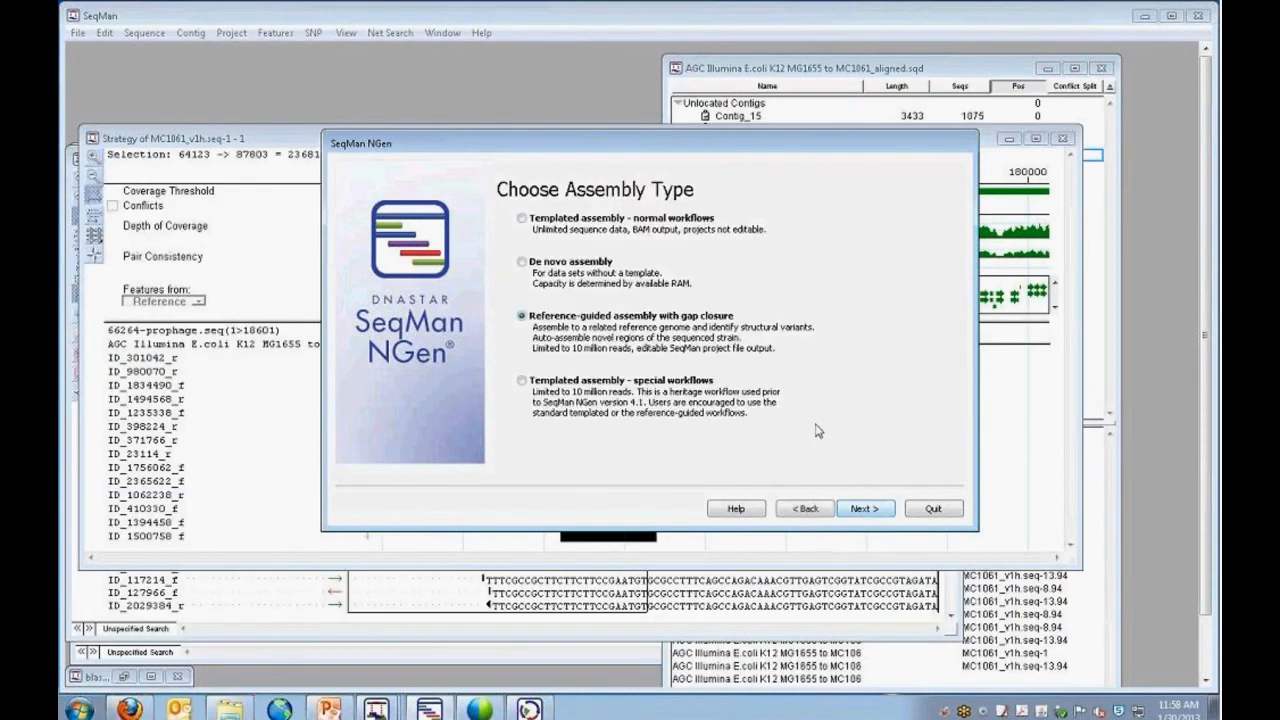
left_click(842, 510)
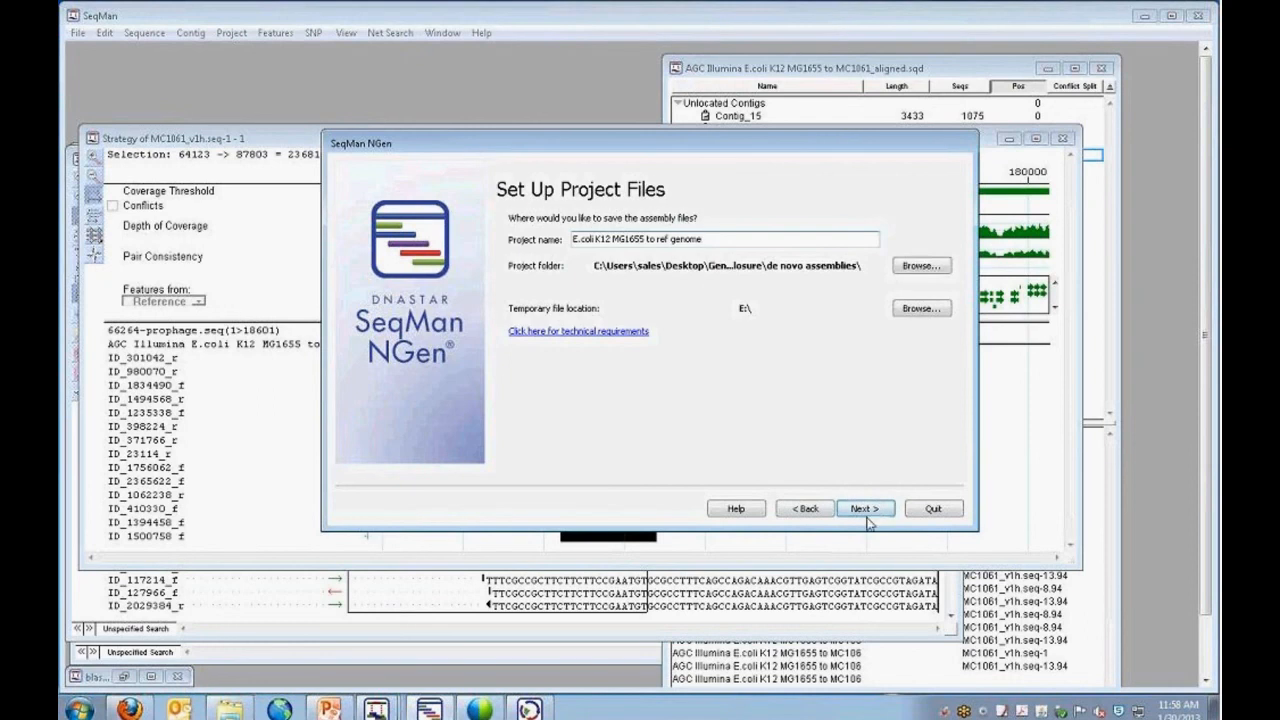
left_click_drag(703, 240, 510, 250)
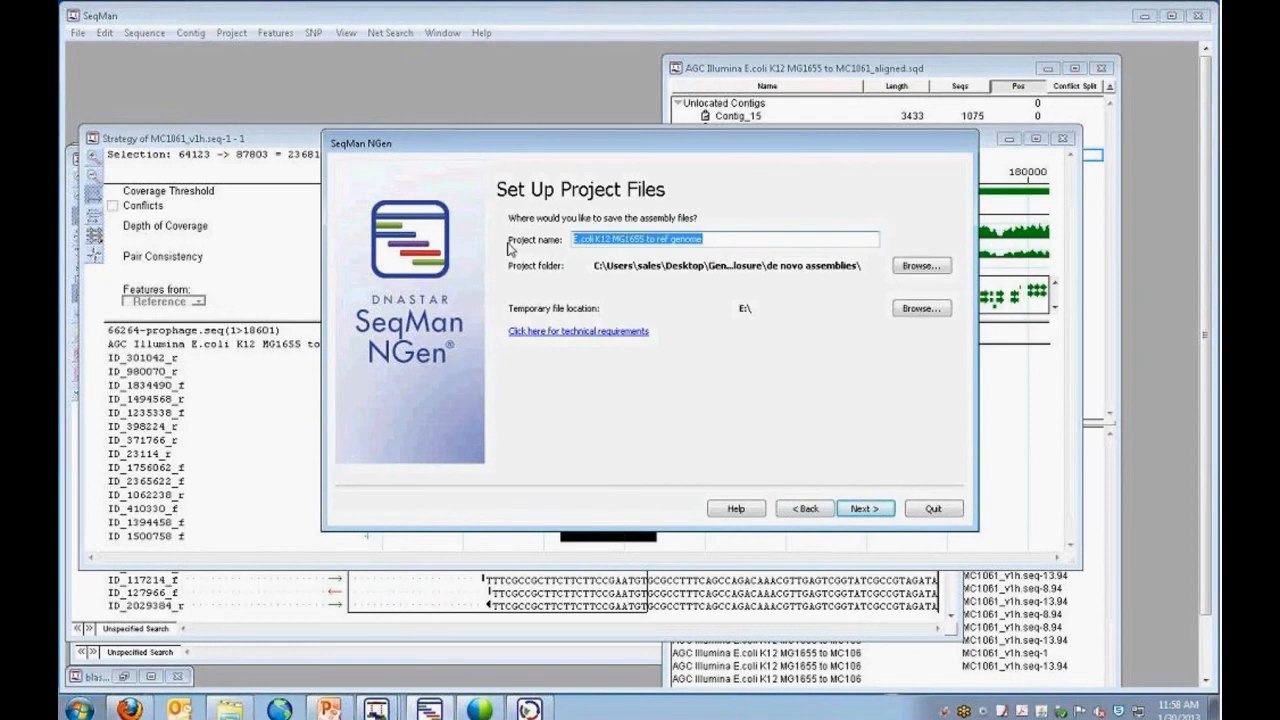
type("gap")
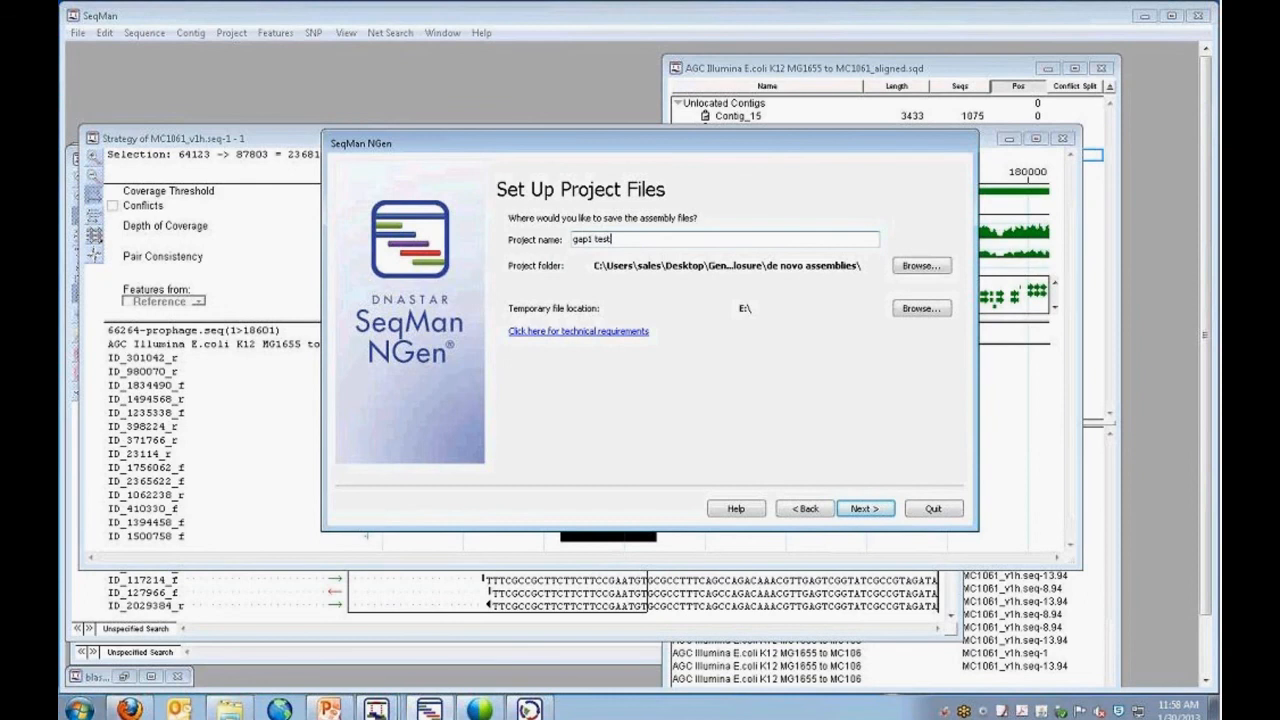
type("1 test")
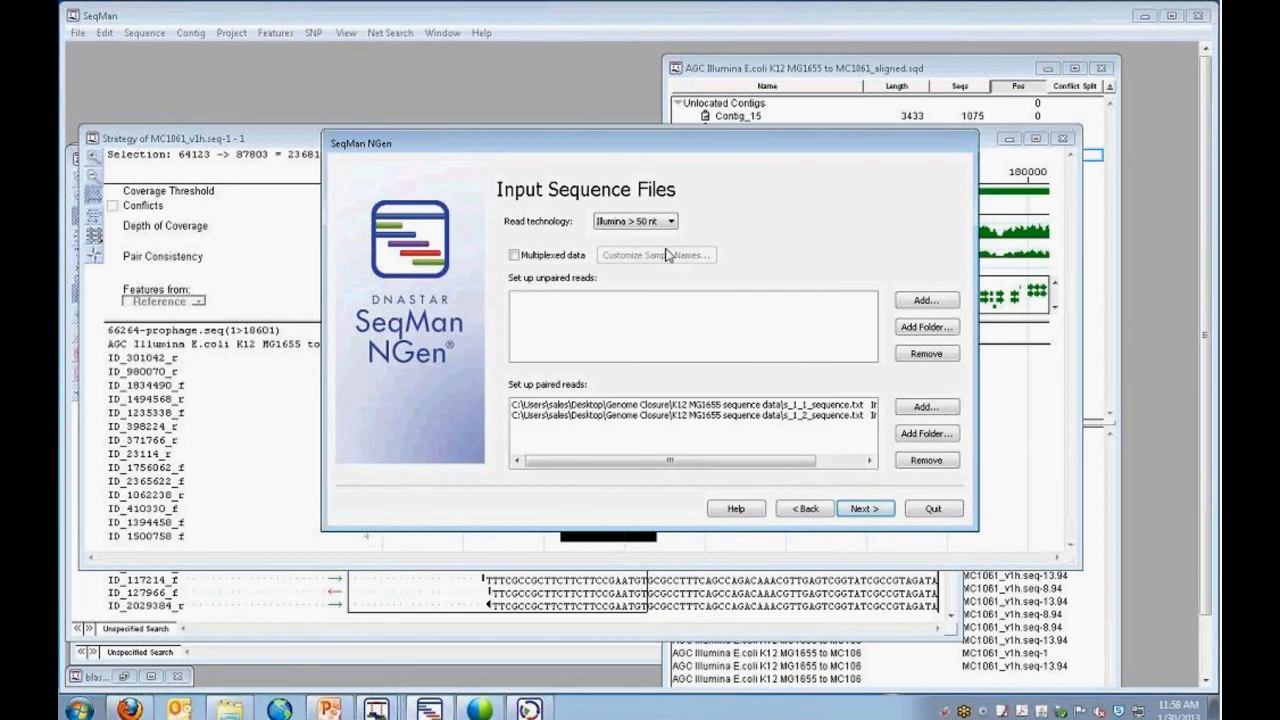
Remove the MC1061v1h_tMG1655.gbk template, browse the Gap filling fragments folder for a replacement, and quit SeqMan NGen without saving.
left_click(804, 510)
left_click(712, 240)
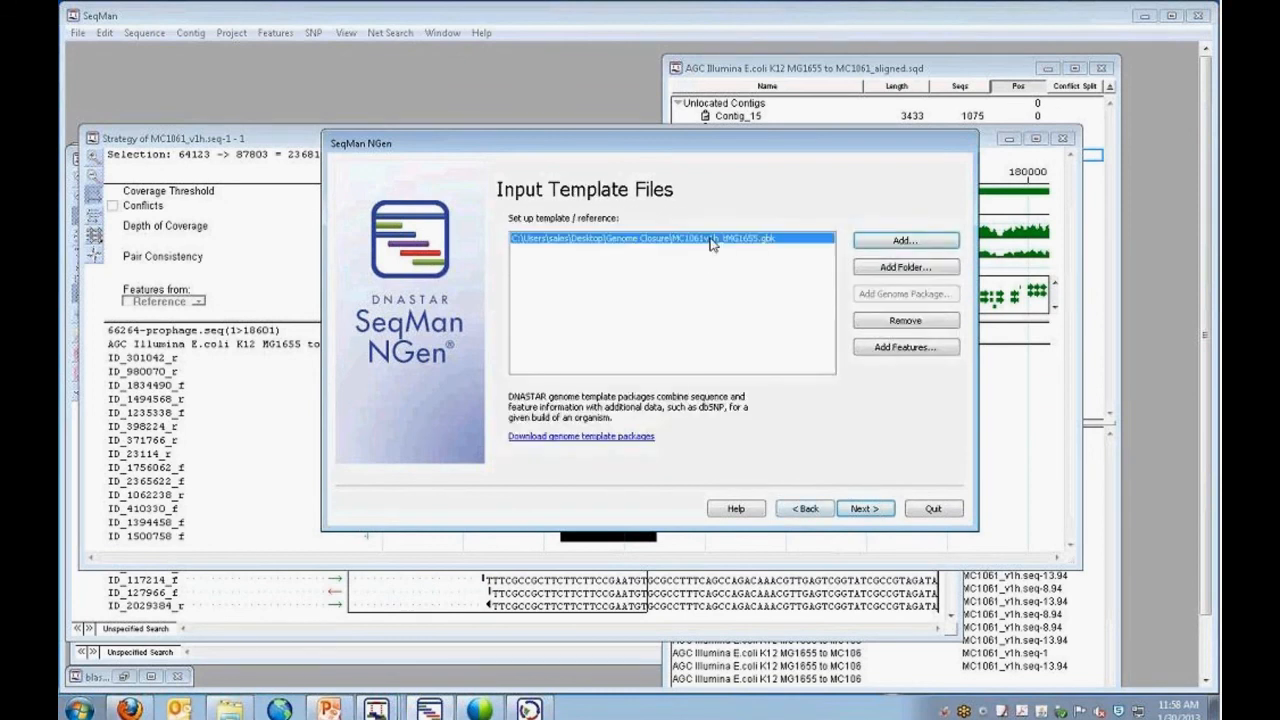
left_click(882, 320)
left_click(880, 241)
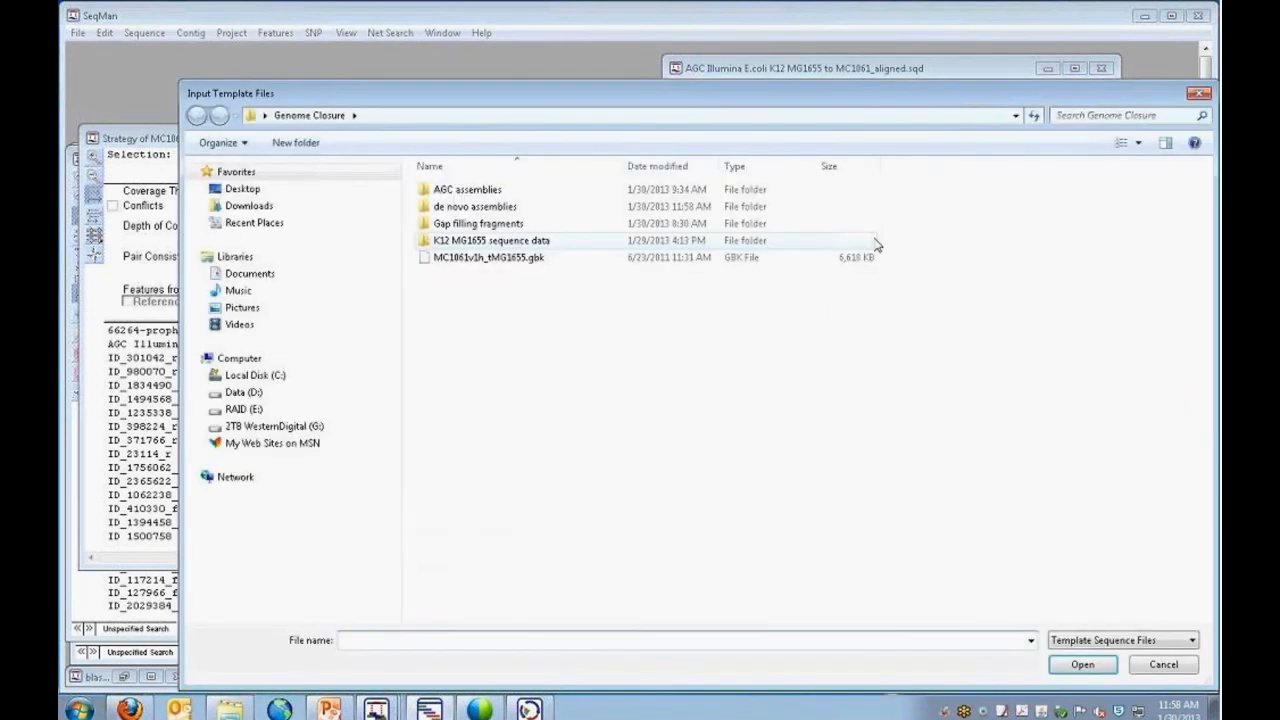
double_click(500, 224)
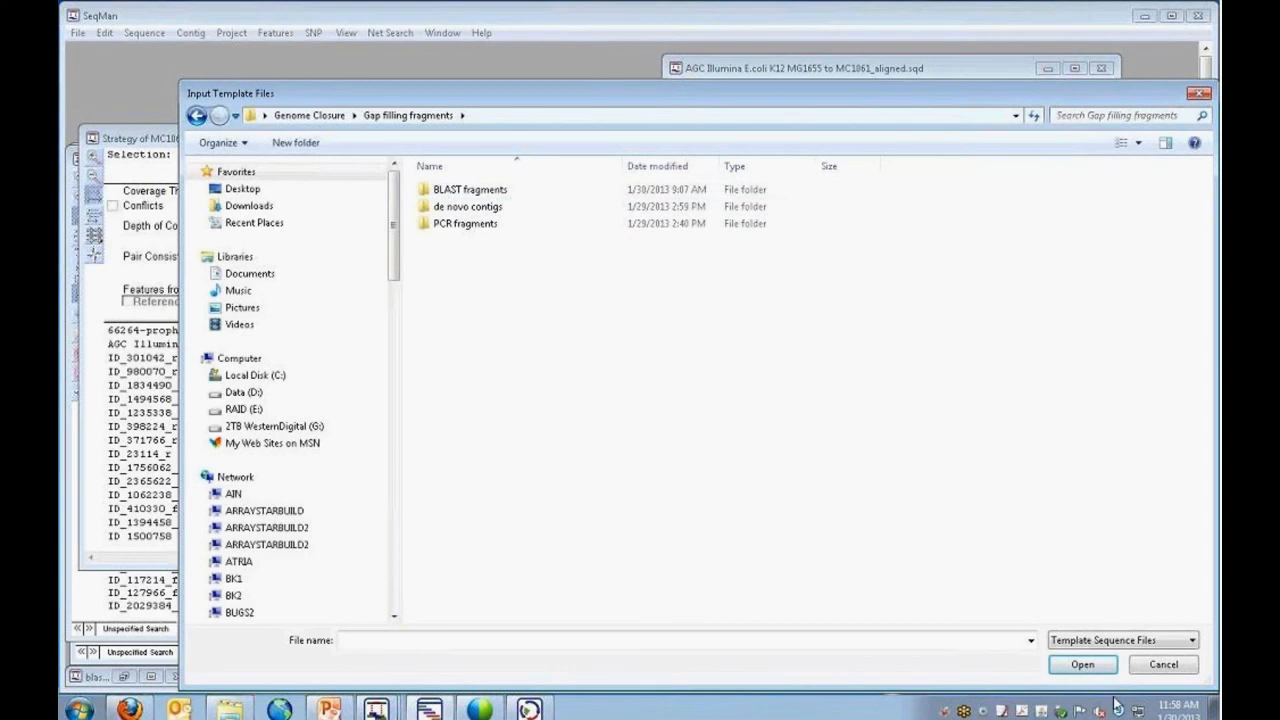
left_click(1140, 665)
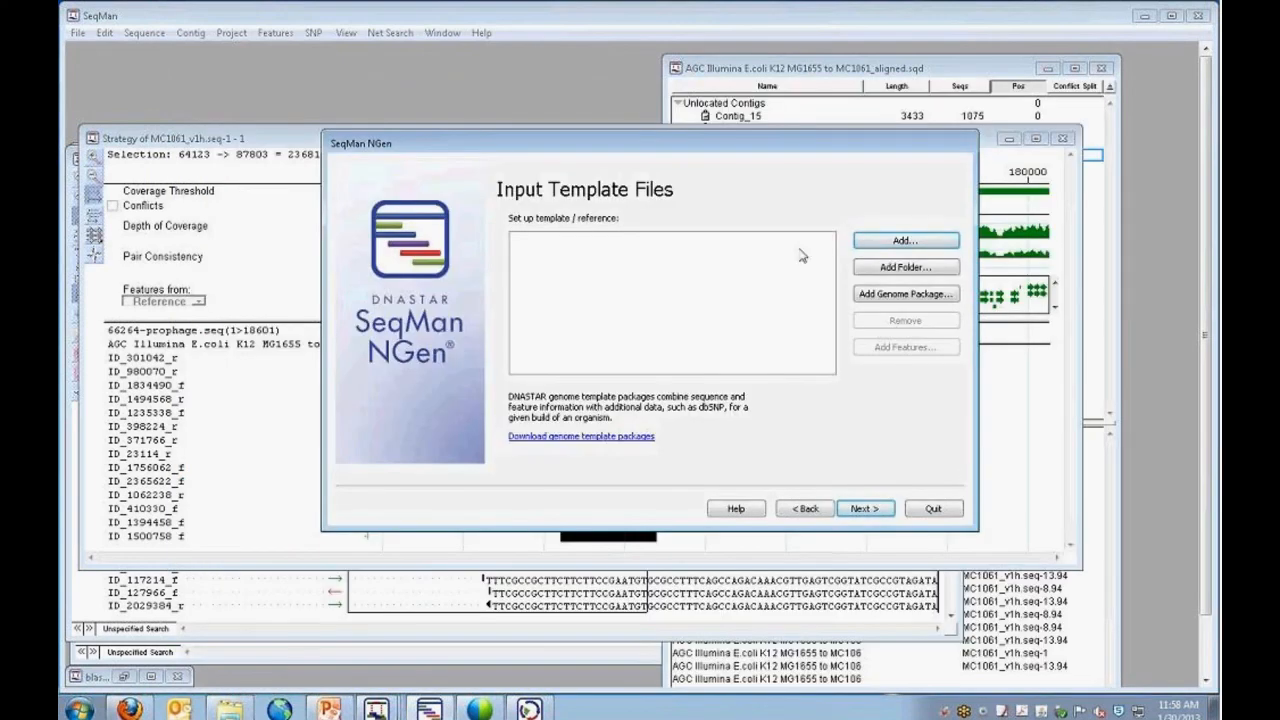
left_click(933, 509)
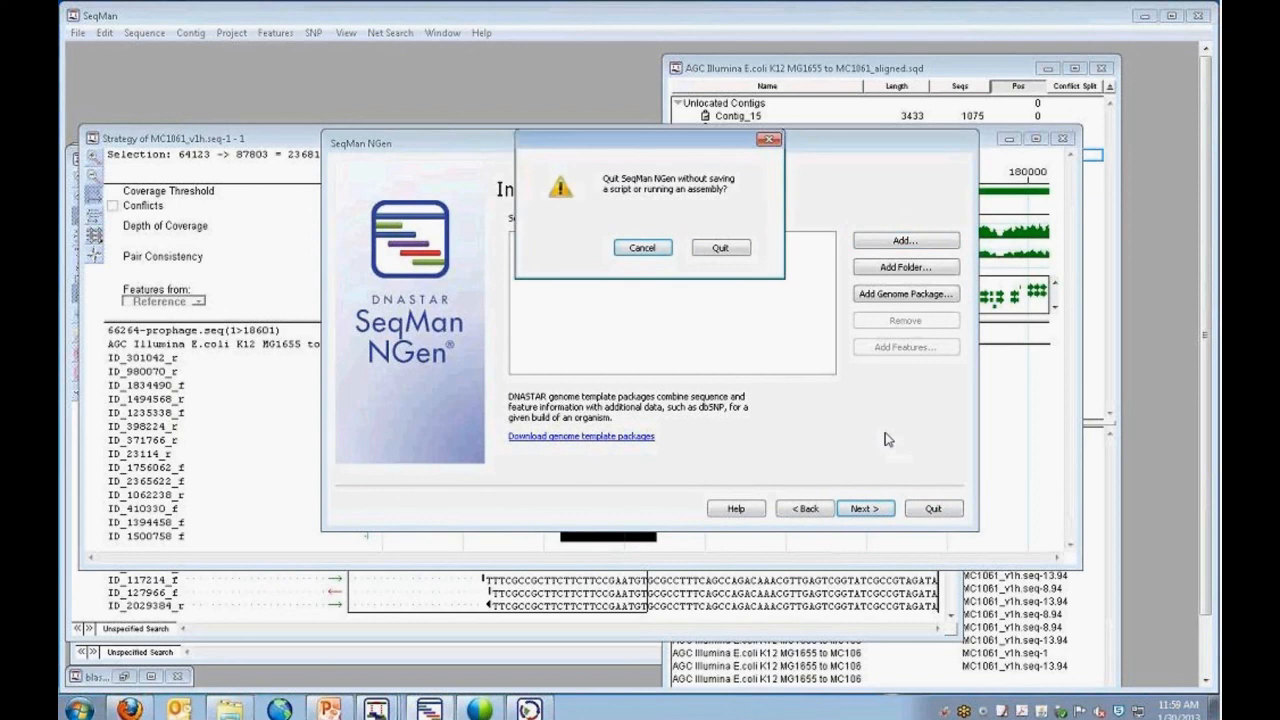
left_click(719, 247)
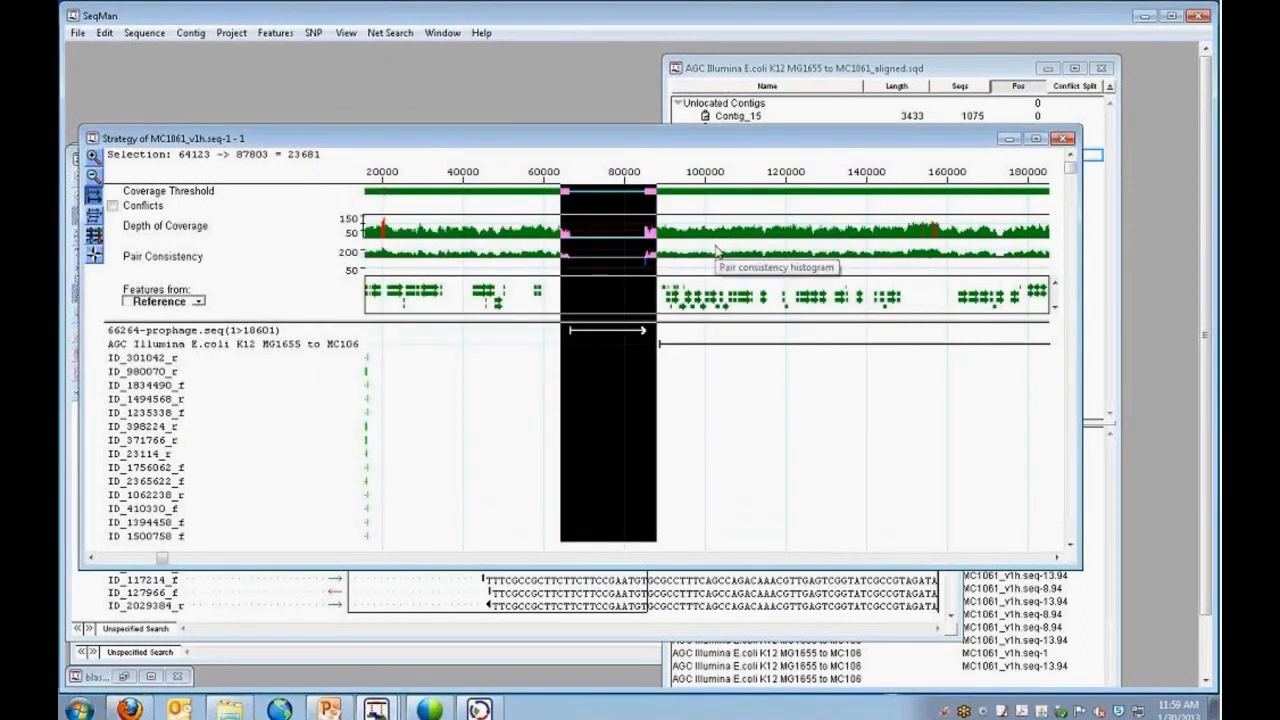